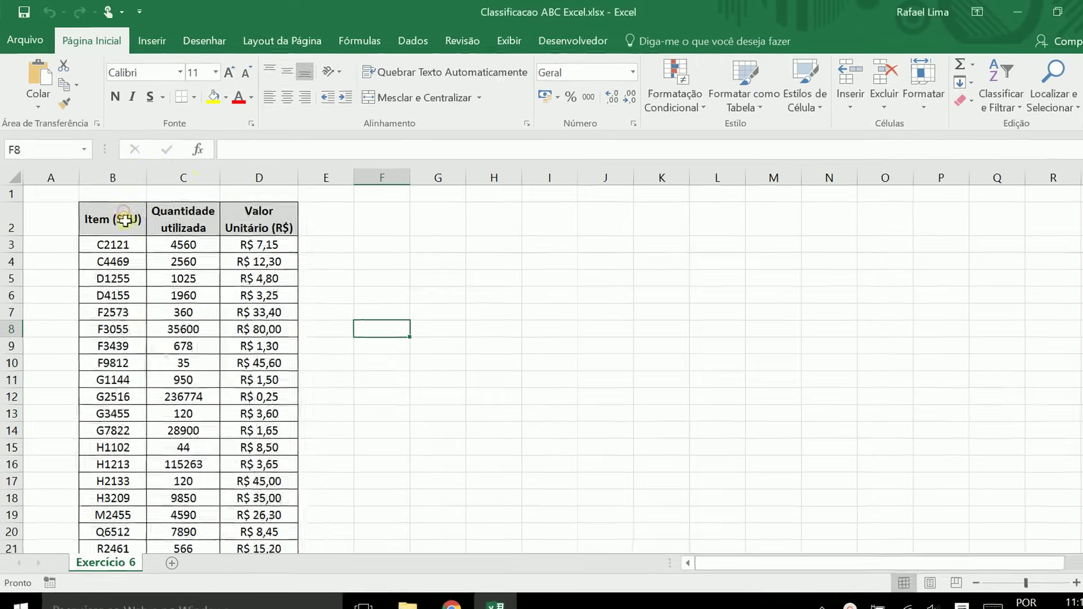
# Step: Examine the item, quantity used and unit value columns of the inventory table
pyautogui.click(124, 218)
pyautogui.moveTo(111, 177); pyautogui.dragTo(268, 175)
pyautogui.click(257, 216)
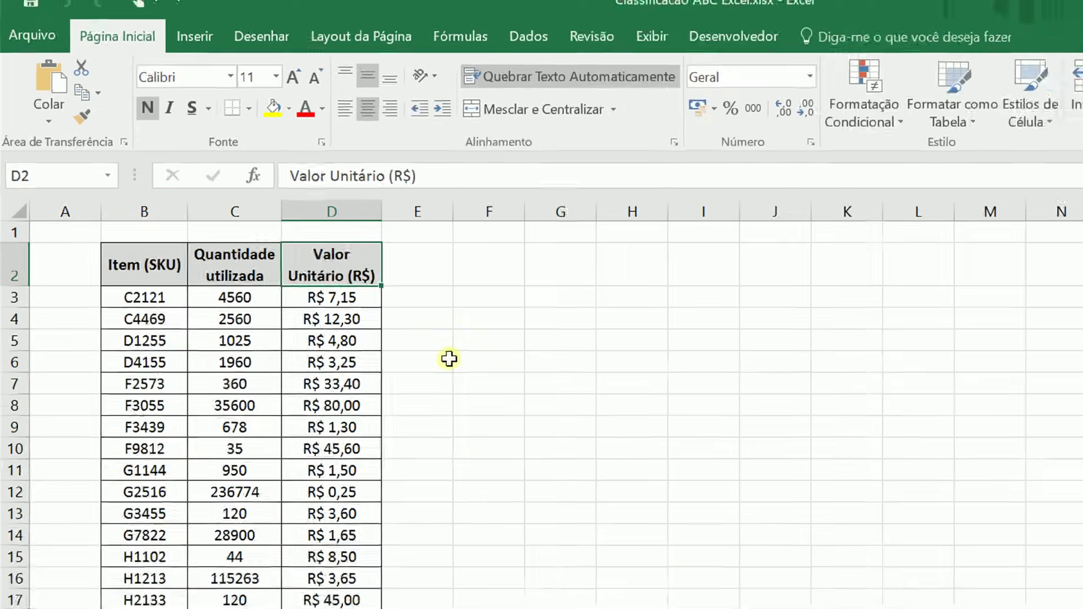
pyautogui.scroll(-4, 564, 435)
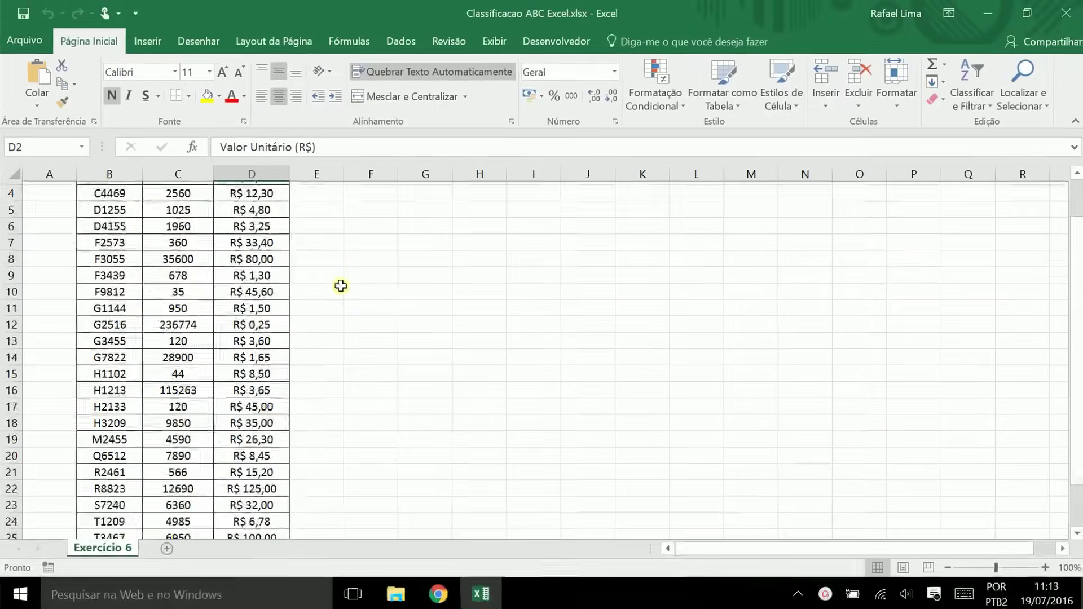
pyautogui.scroll(4, 337, 339)
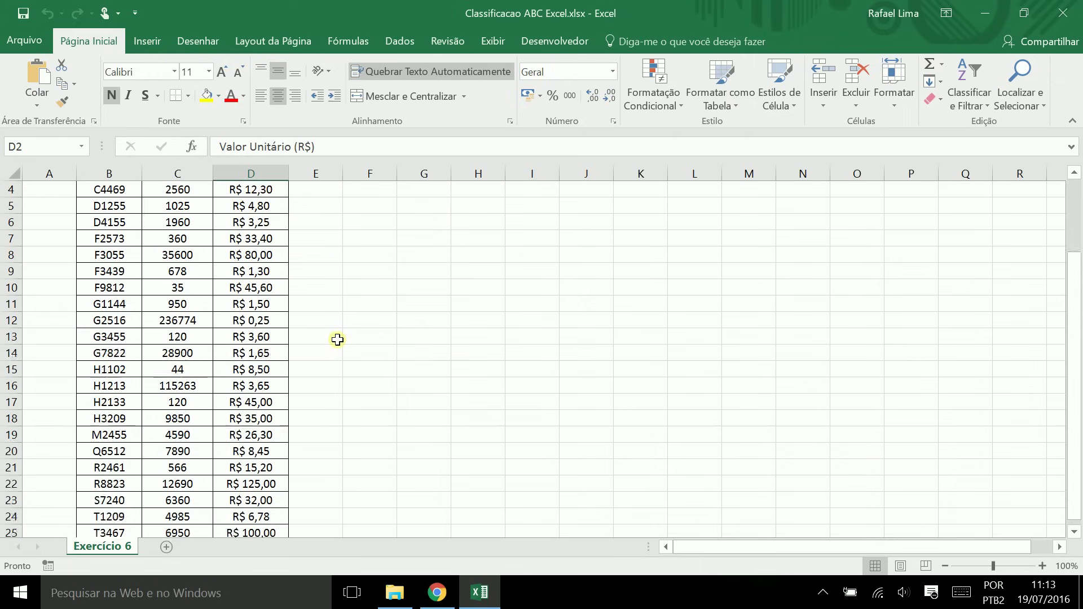
pyautogui.click(162, 266)
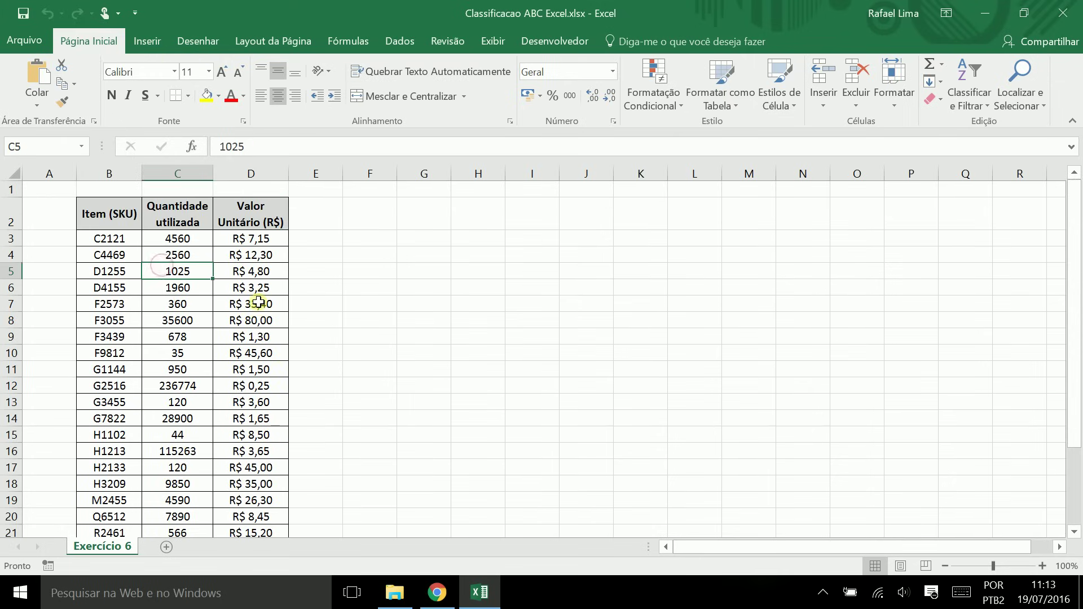
pyautogui.click(278, 266)
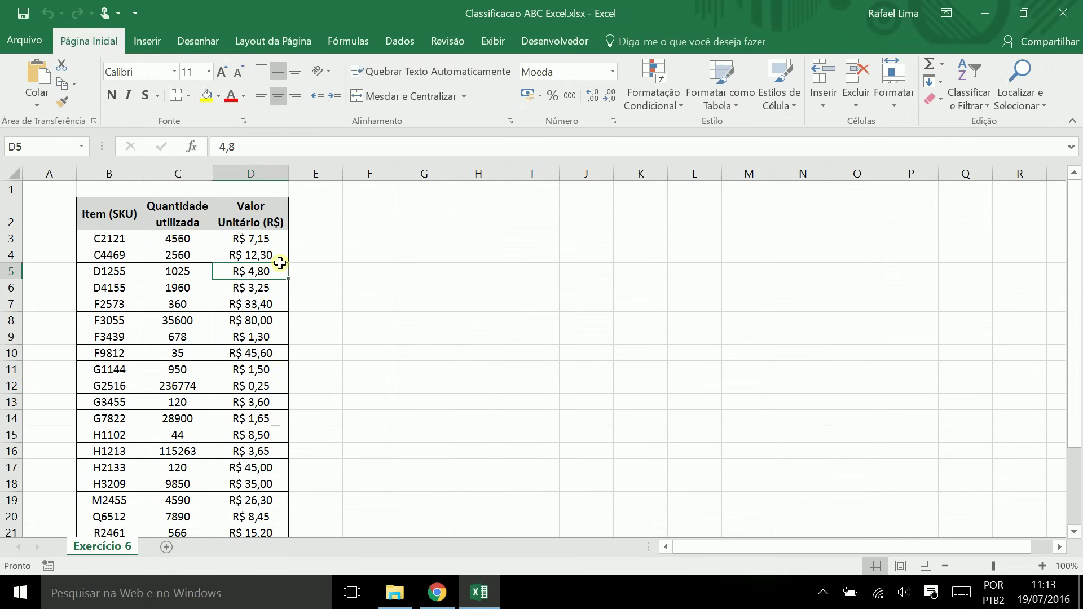
pyautogui.click(369, 287)
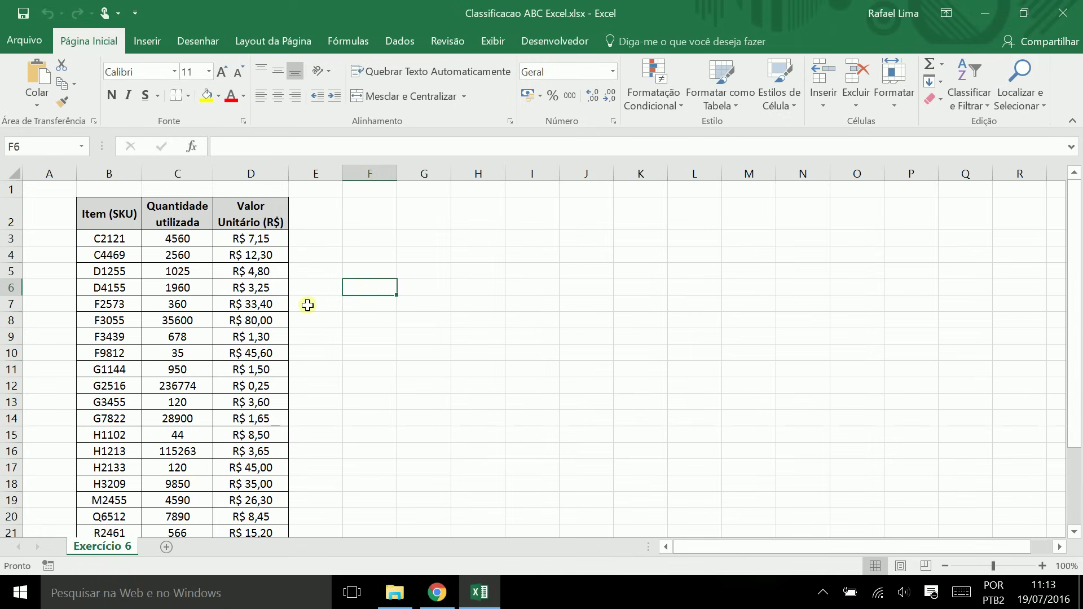
pyautogui.click(255, 317)
pyautogui.moveTo(103, 197); pyautogui.dragTo(249, 203)
pyautogui.click(270, 251)
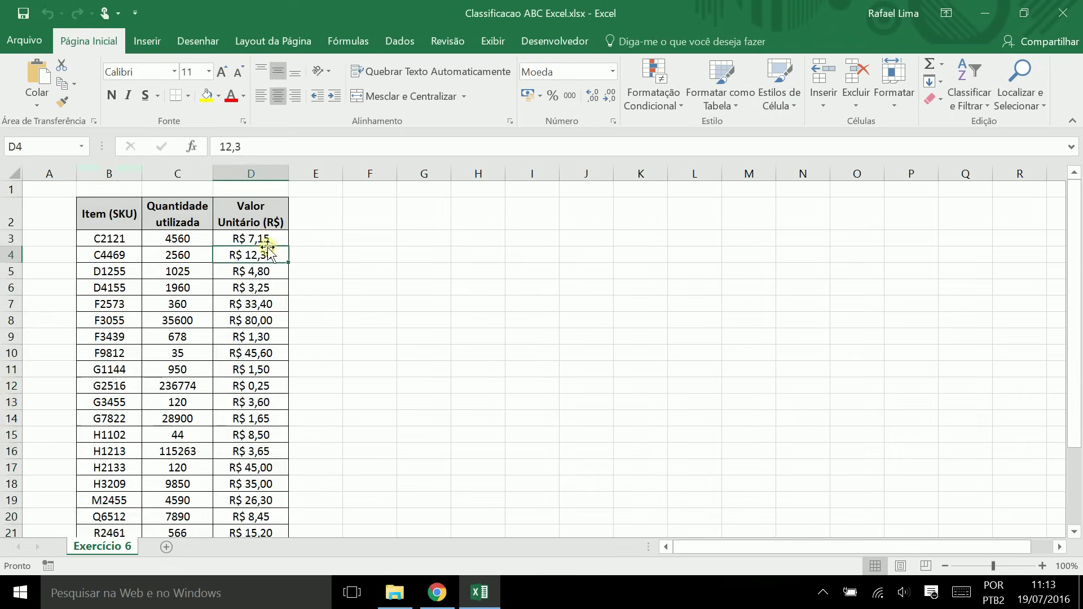
pyautogui.click(266, 302)
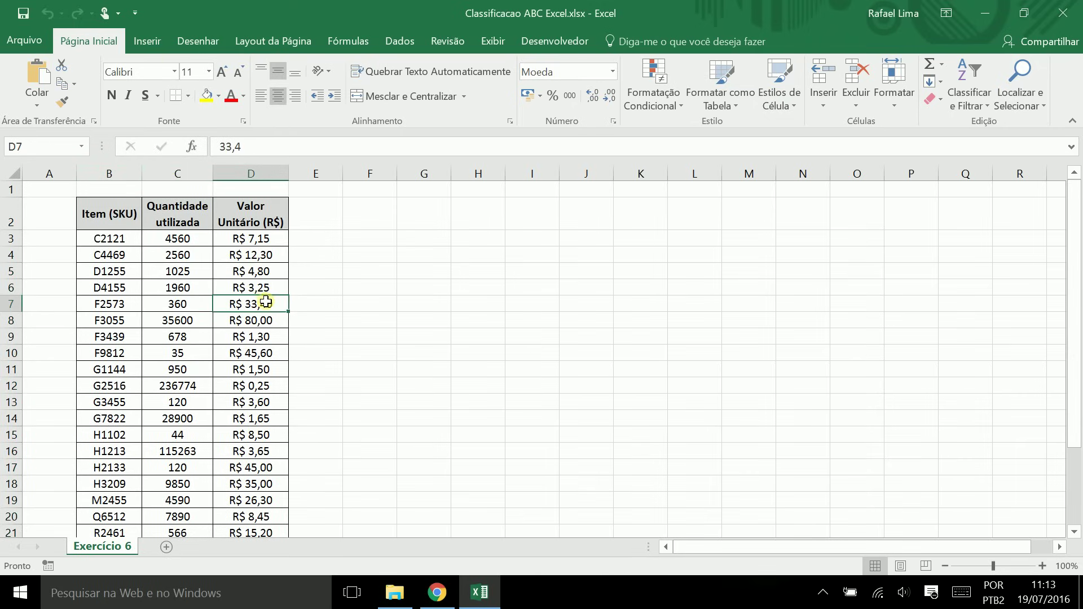
pyautogui.click(386, 357)
pyautogui.click(265, 237)
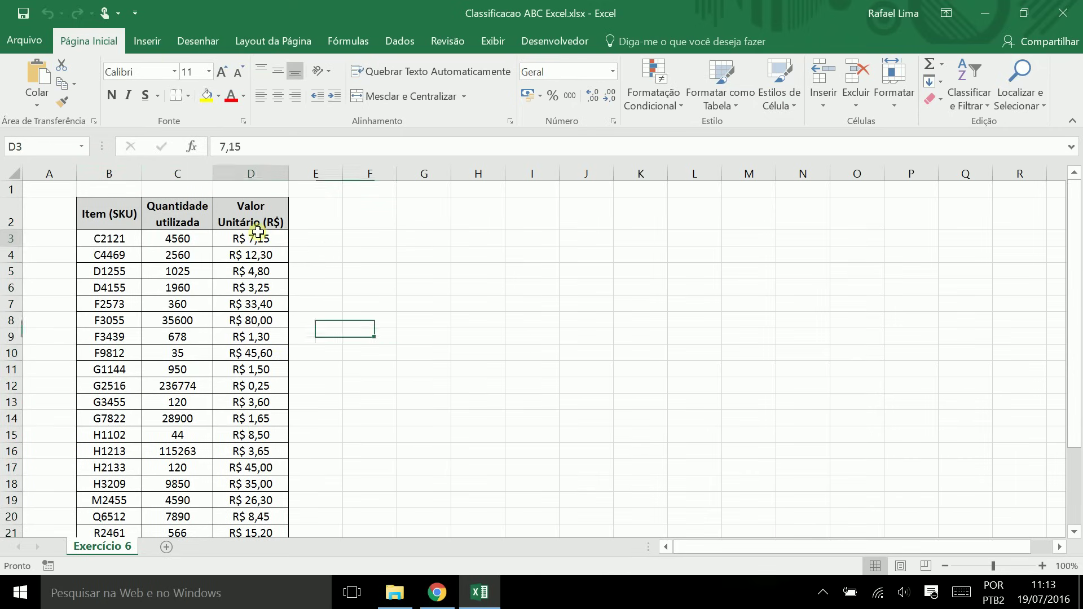
# Step: Add the header "Valor Total" in cell E2, beside the Valor Unitário (R$) column
pyautogui.click(314, 219)
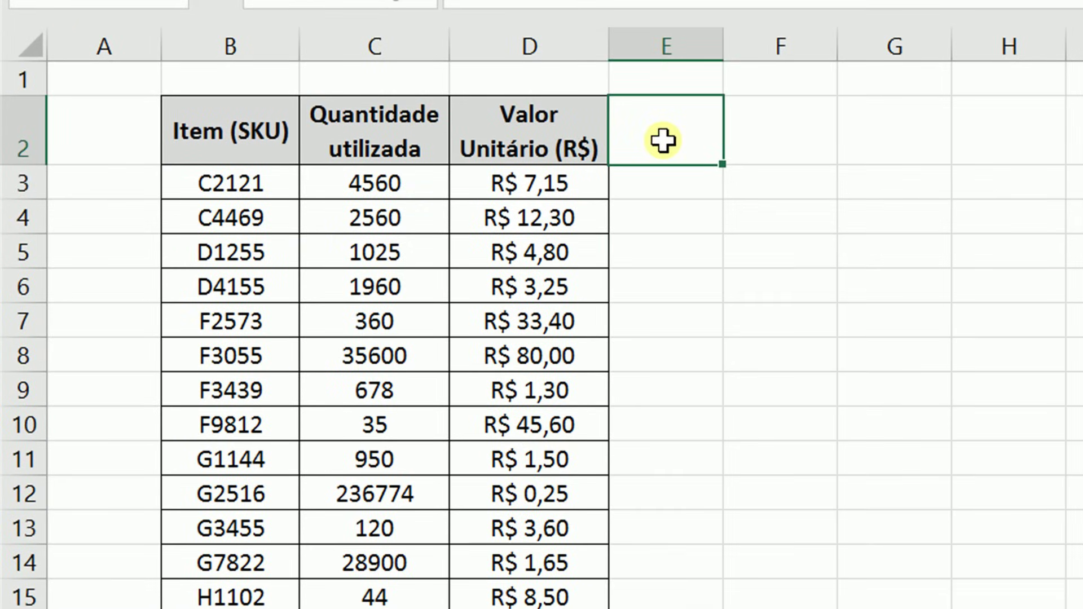
pyautogui.write('Valor')
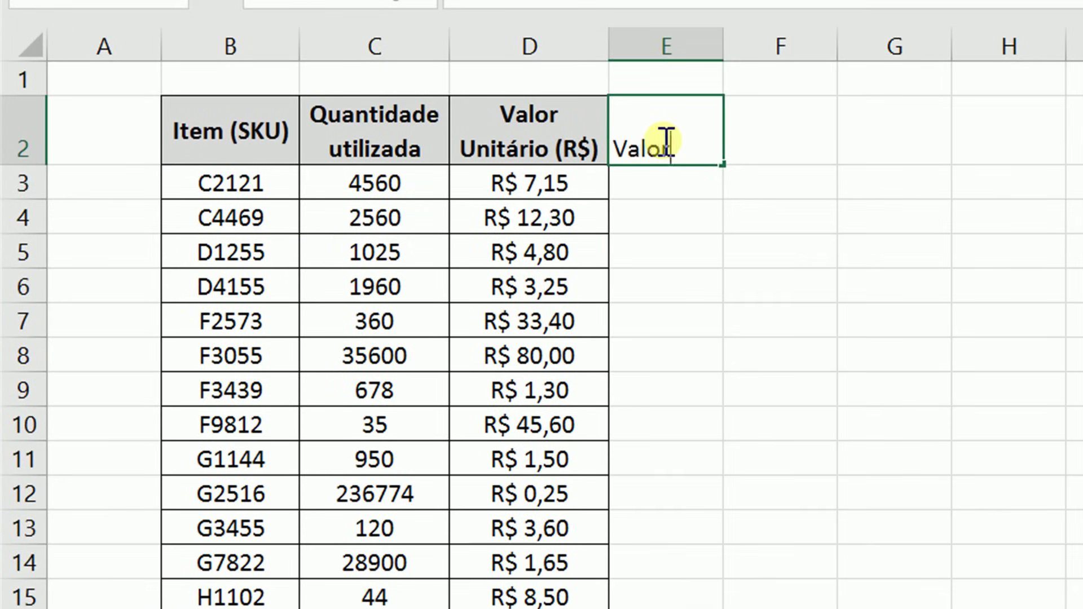
pyautogui.write(' Total')
pyautogui.press('Return')
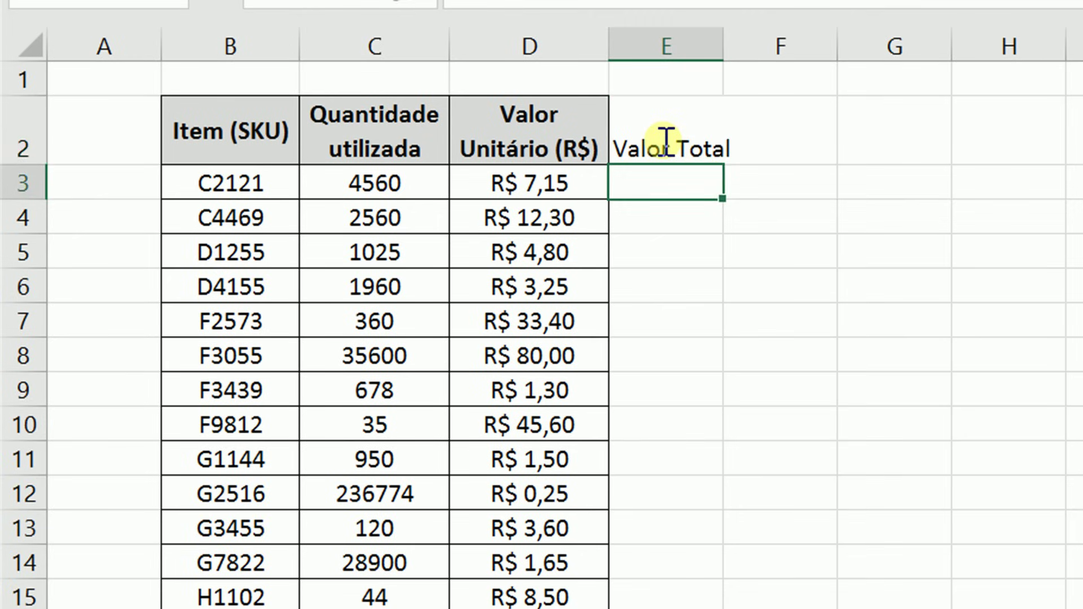
# Step: Review the Item (SKU), Quantidade utilizada and Valor Unitário (R$) columns that feed the total value calculation
pyautogui.moveTo(165, 45); pyautogui.dragTo(441, 80)
pyautogui.click(228, 152)
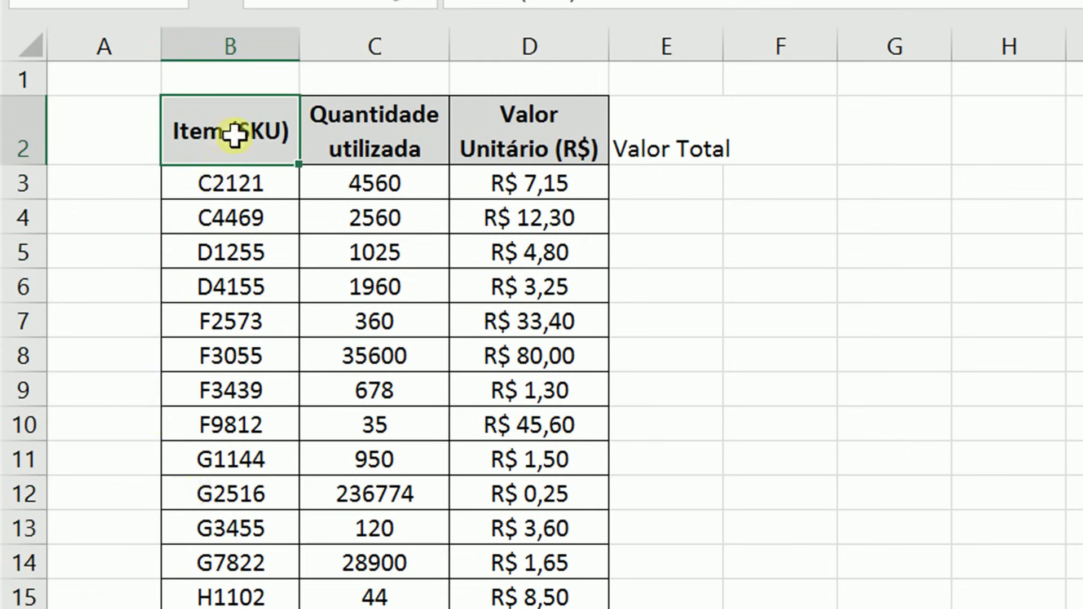
pyautogui.moveTo(218, 182); pyautogui.dragTo(259, 486)
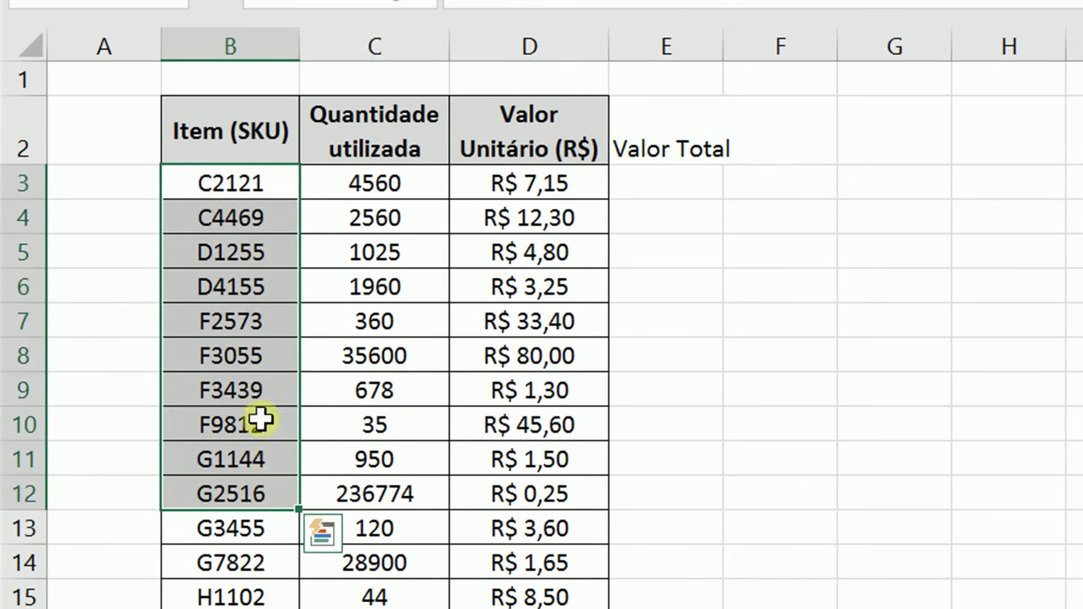
pyautogui.click(260, 396)
pyautogui.click(353, 127)
pyautogui.click(427, 194)
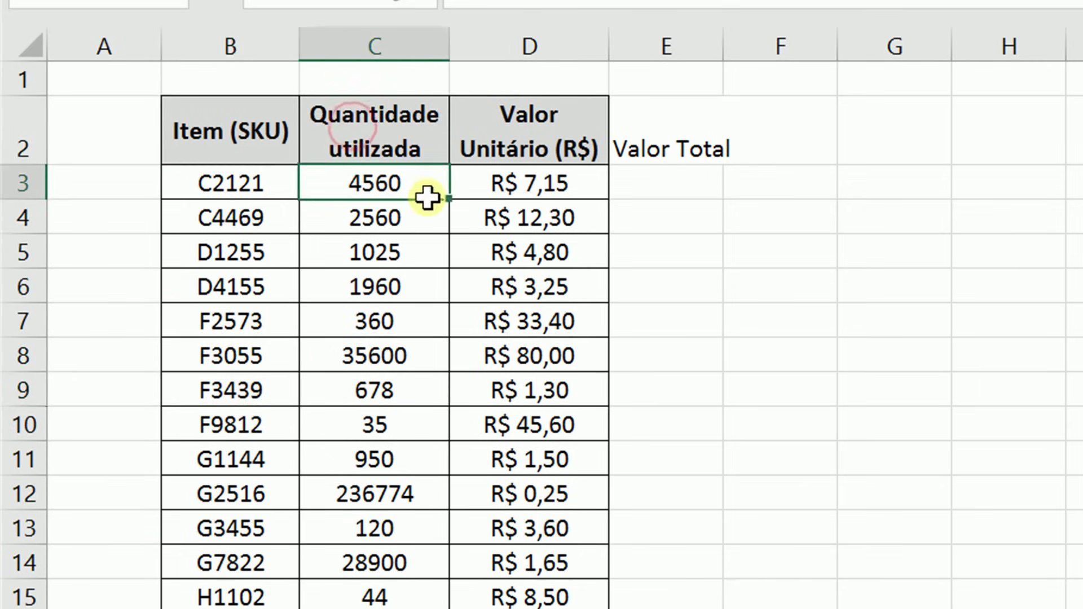
pyautogui.click(429, 246)
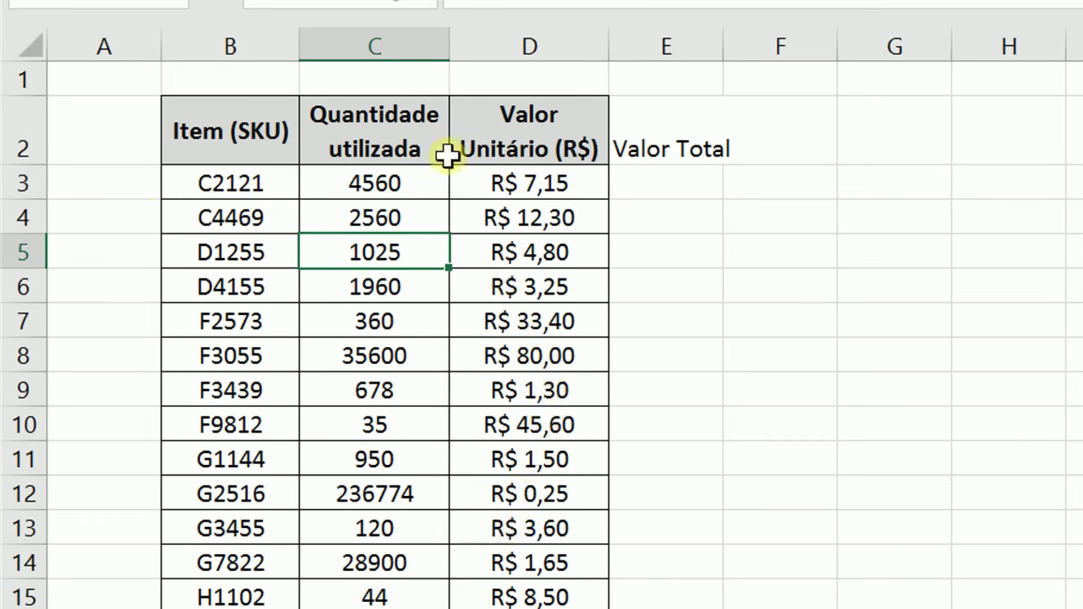
pyautogui.click(557, 121)
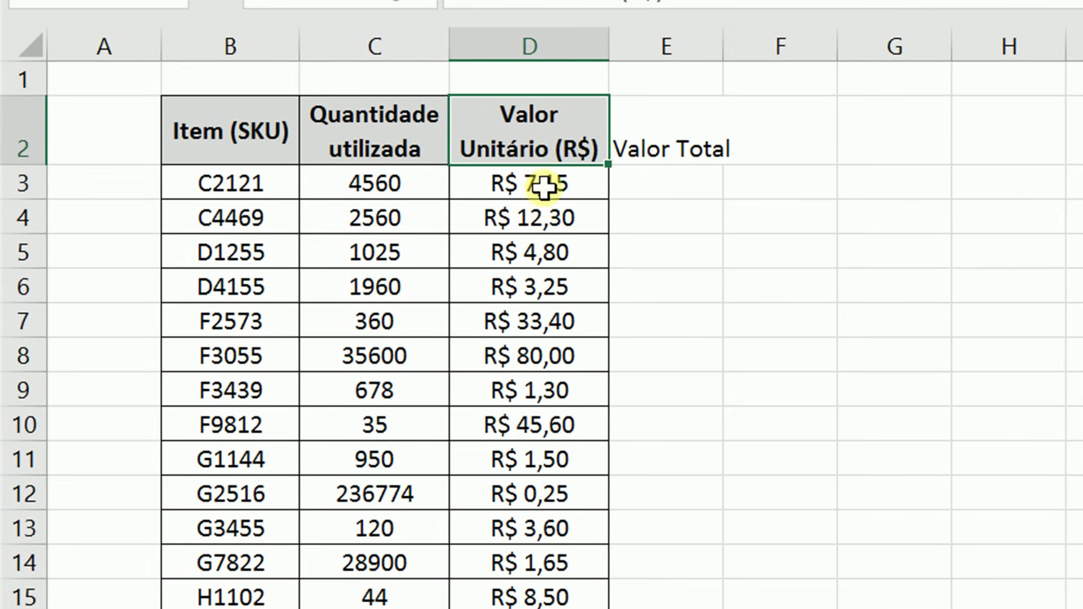
# Step: Enter the formula =C3*D3 in E3 to multiply the first item's quantity by its unit value
pyautogui.click(695, 172)
pyautogui.write('=')
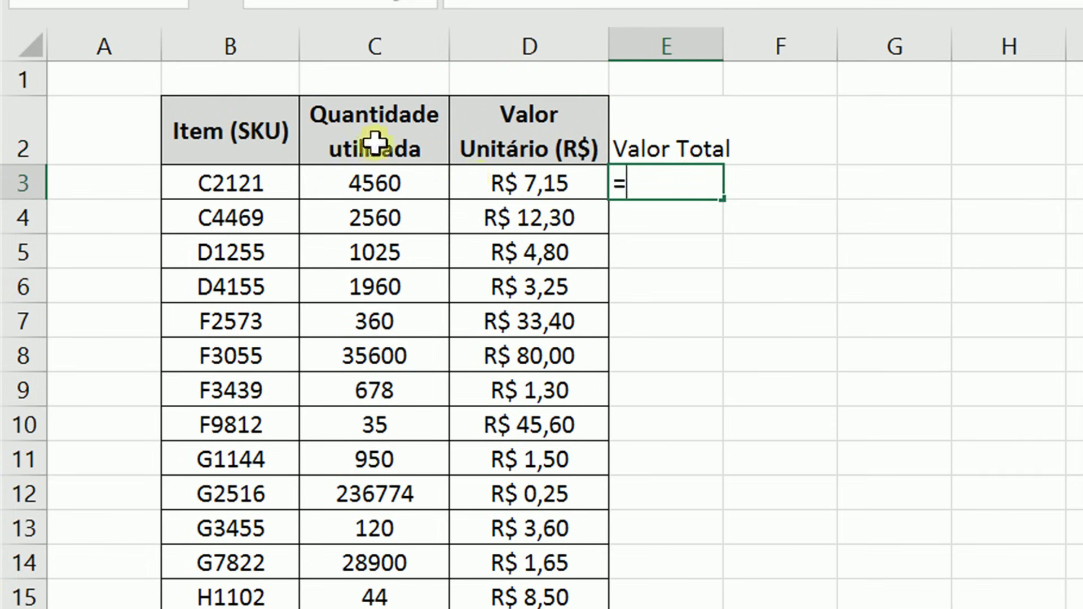
pyautogui.click(360, 196)
pyautogui.write('*')
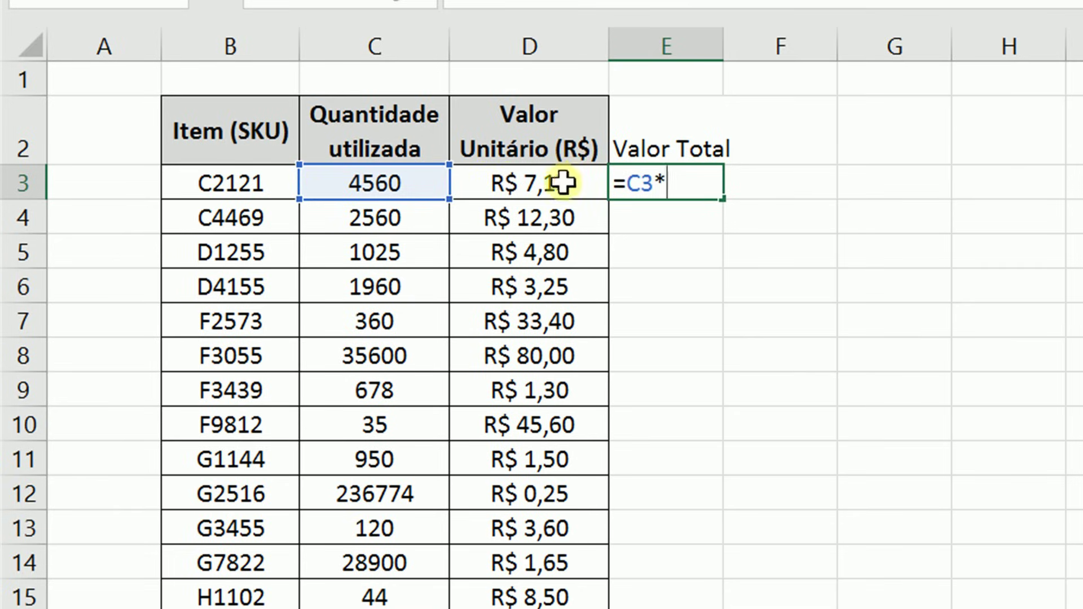
pyautogui.click(564, 182)
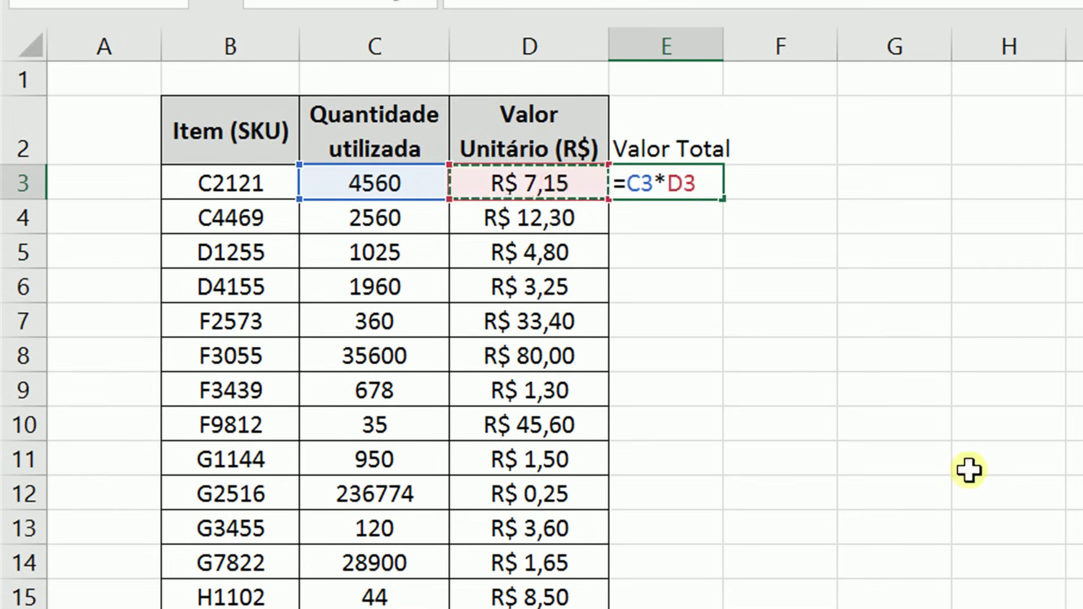
pyautogui.hotkey('ctrl', 'Return')
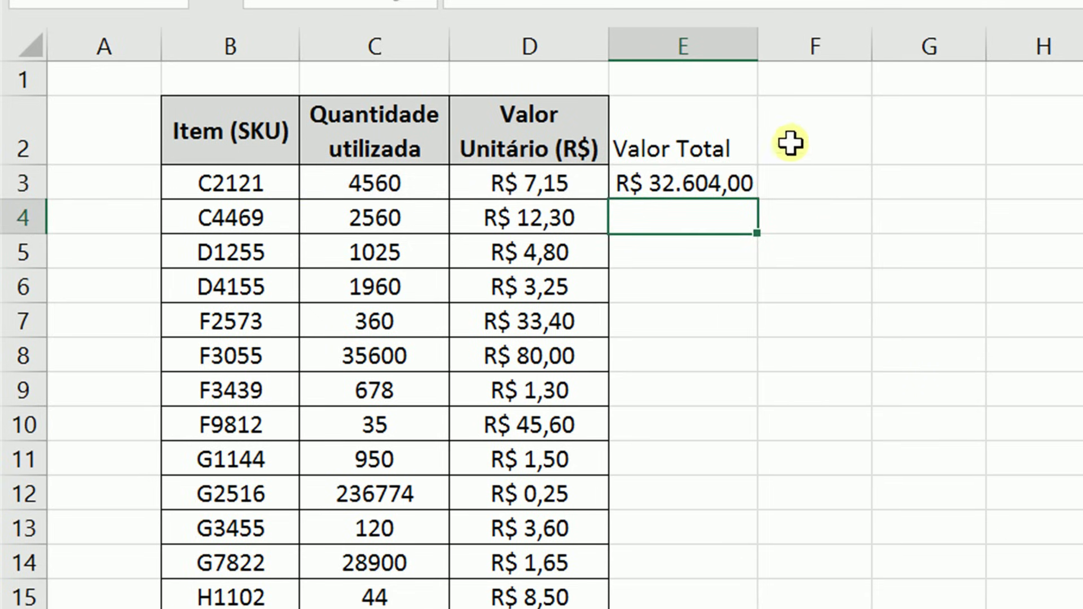
# Step: Fill the Valor Total formula from E3 down to the table's last item in row 27
pyautogui.click(223, 182)
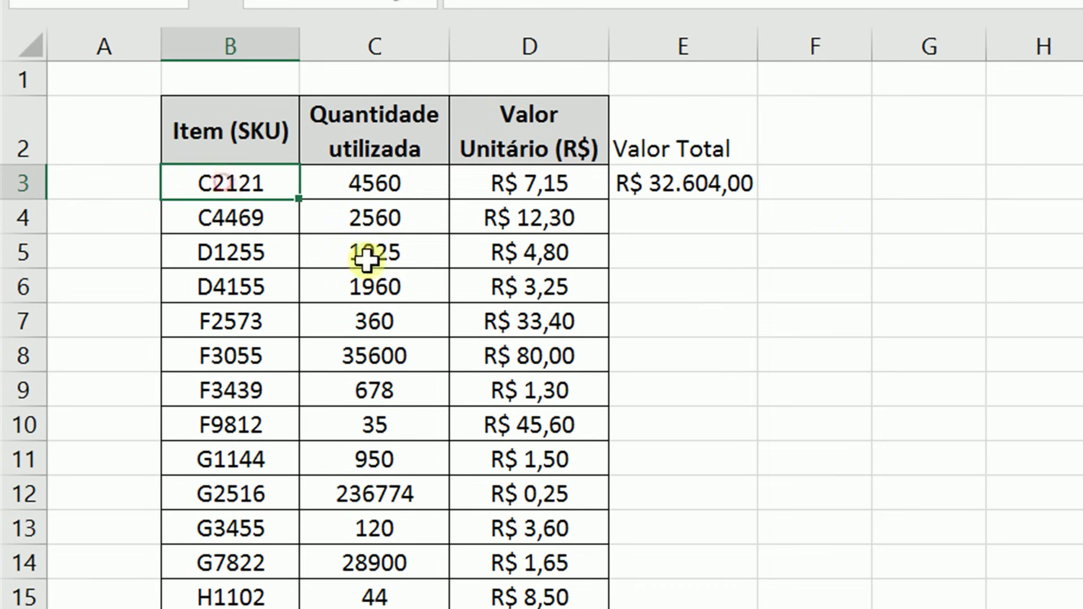
pyautogui.click(698, 174)
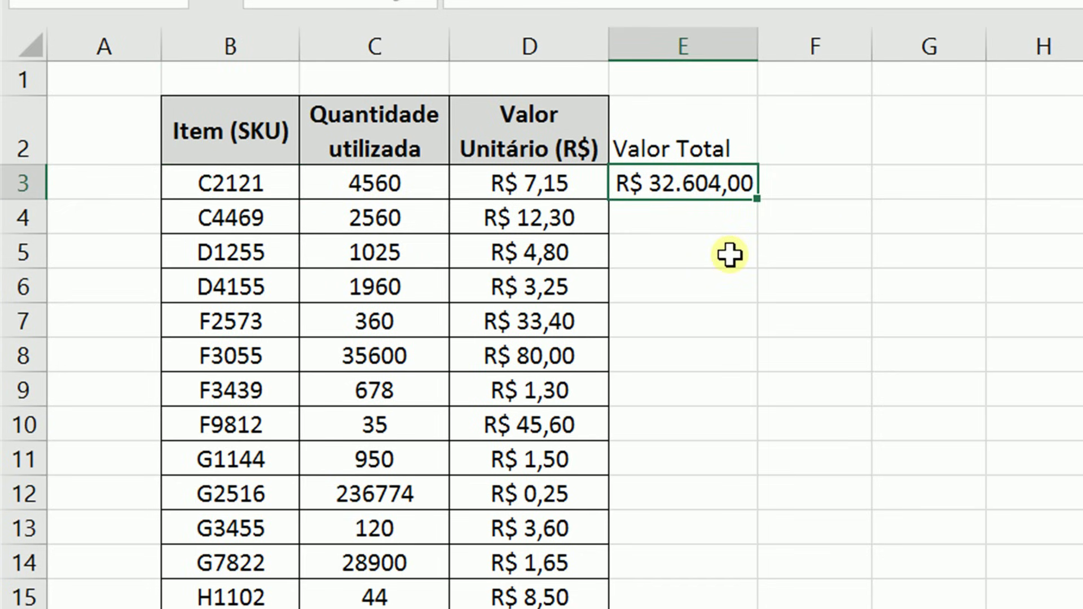
pyautogui.doubleClick(753, 202)
pyautogui.click(737, 287)
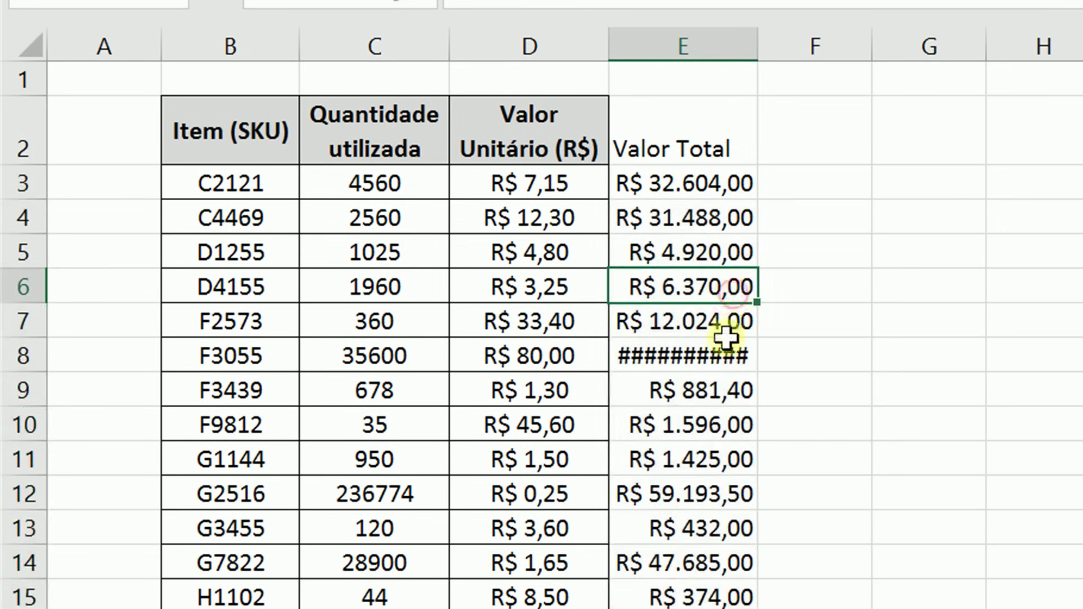
# Step: Autofit the width of column E so the large total in E8 fits, and check the column's values
pyautogui.click(718, 356)
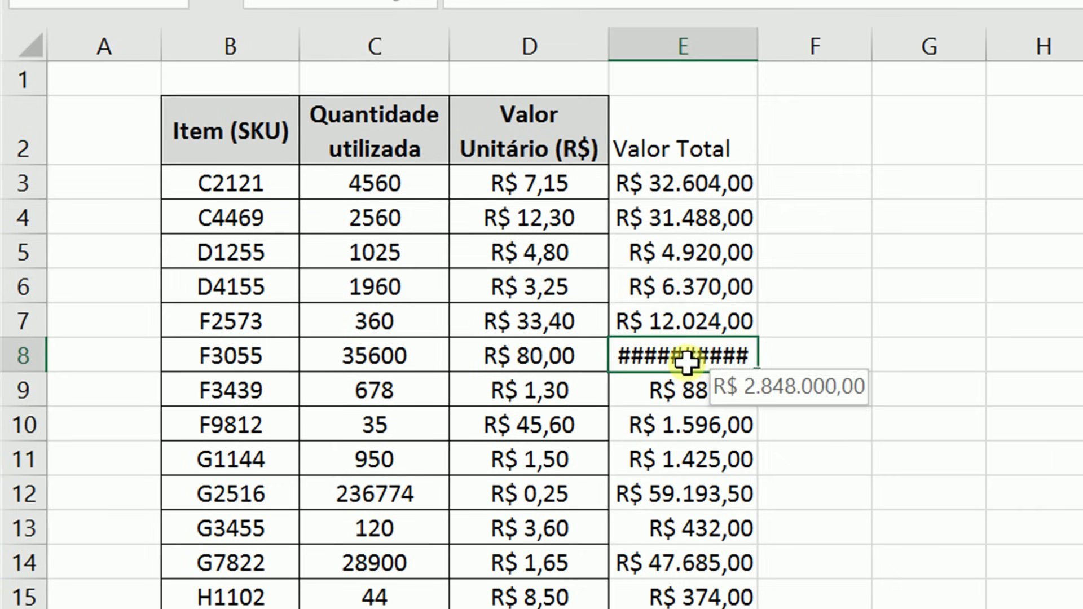
pyautogui.doubleClick(756, 45)
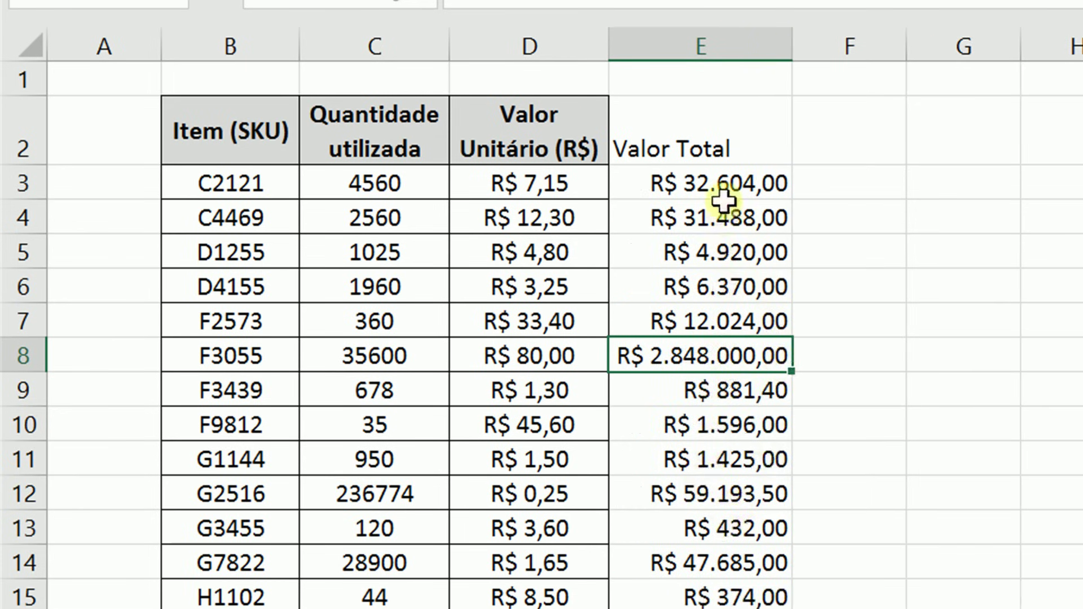
pyautogui.scroll(-3, 684, 339)
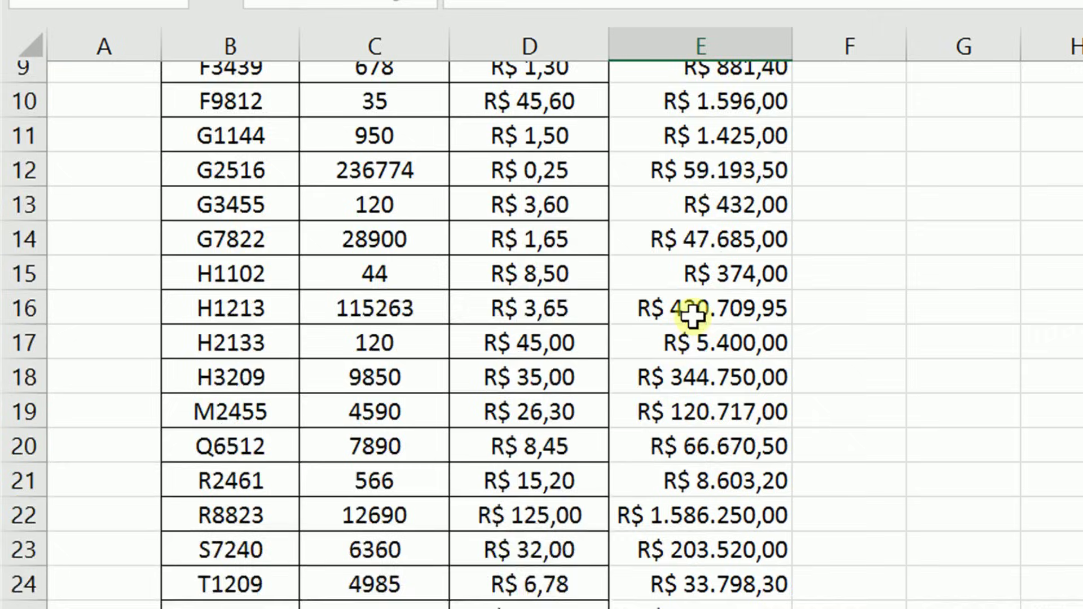
pyautogui.scroll(3, 693, 316)
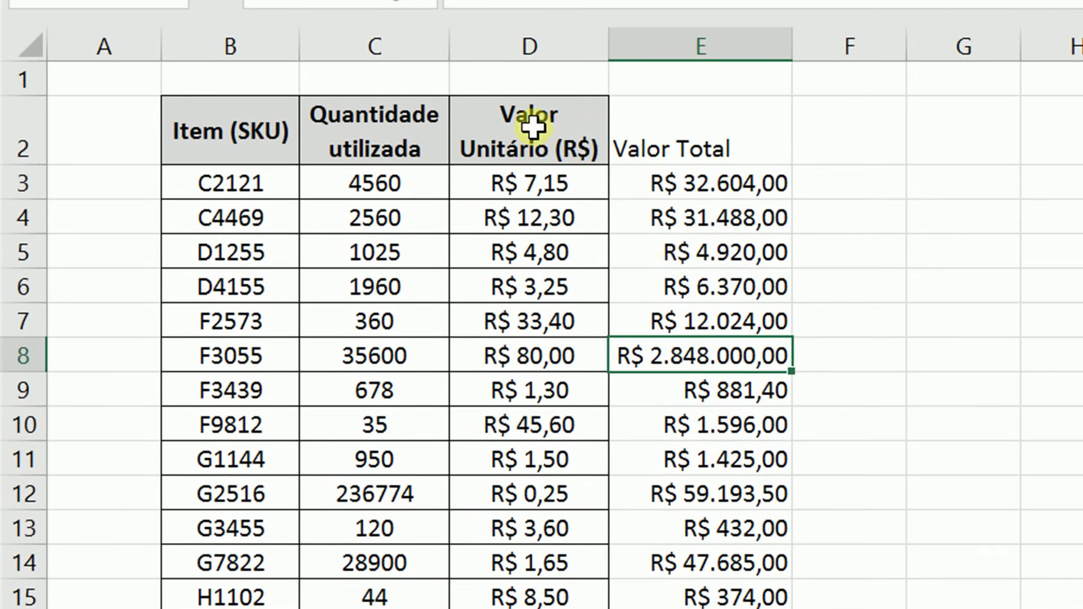
pyautogui.click(695, 50)
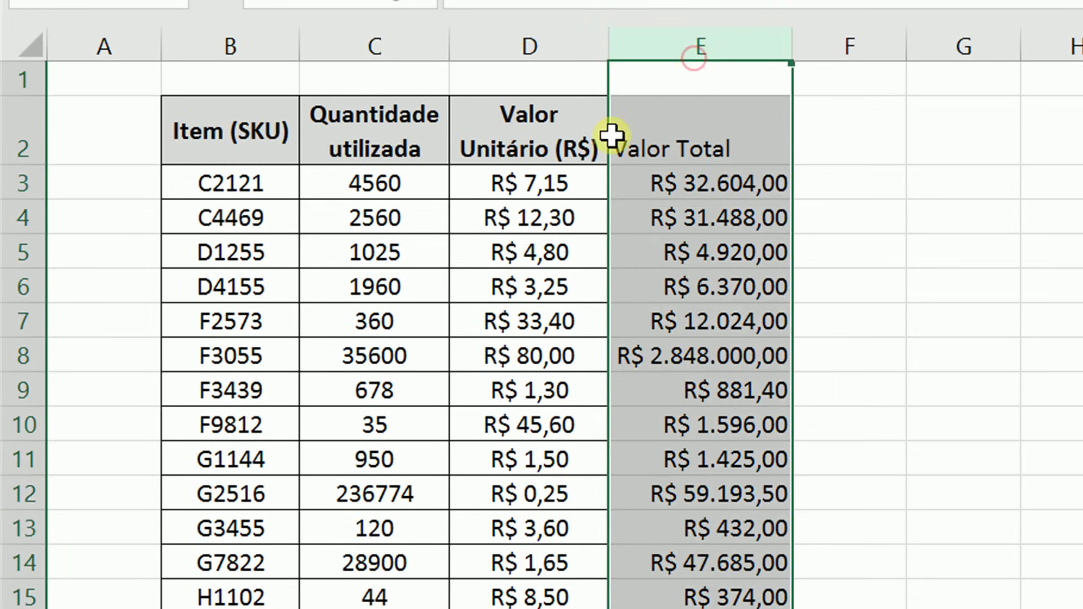
pyautogui.click(556, 44)
pyautogui.moveTo(626, 457); pyautogui.dragTo(635, 395)
pyautogui.click(720, 412)
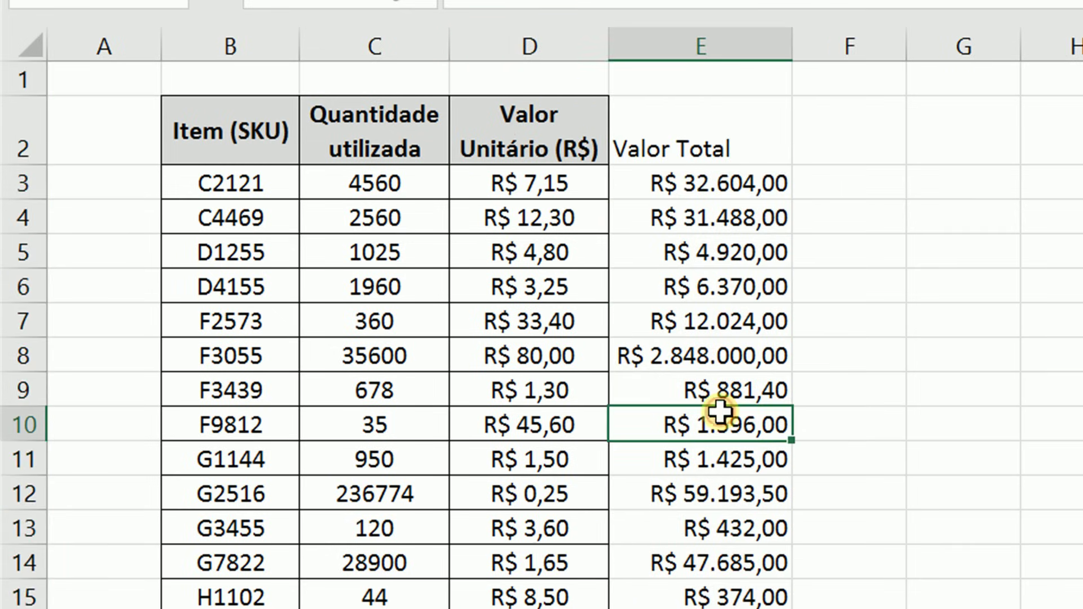
# Step: Copy the formatting of the Valor Unitário (R$) column D2:D27 onto the Valor Total column E2:E27 with the Format Painter
pyautogui.click(561, 145)
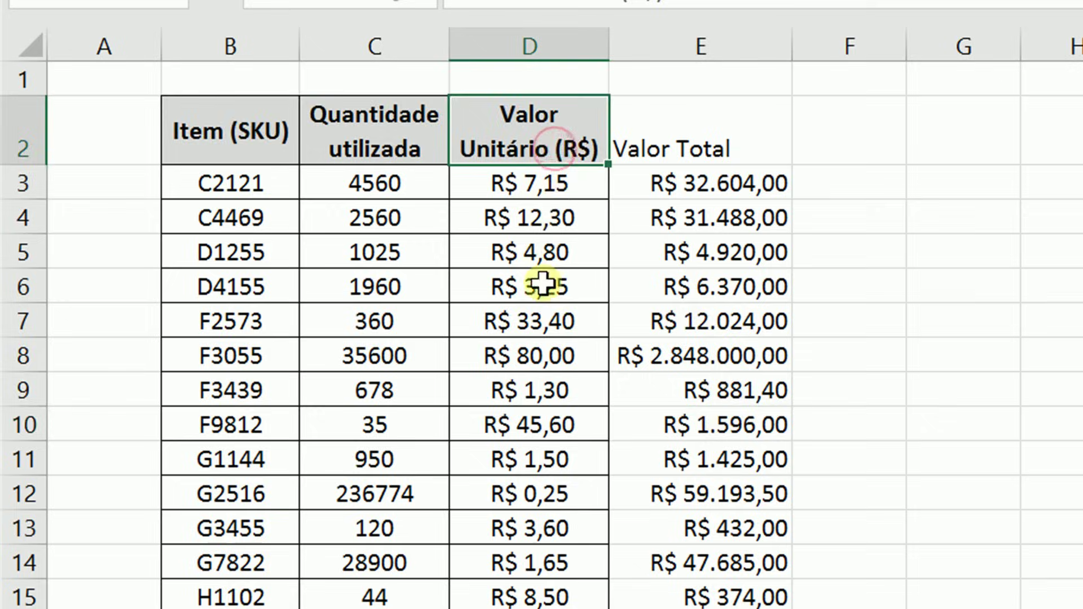
pyautogui.scroll(-1, 543, 280)
pyautogui.scroll(1, 533, 260)
pyautogui.scroll(-5, 522, 244)
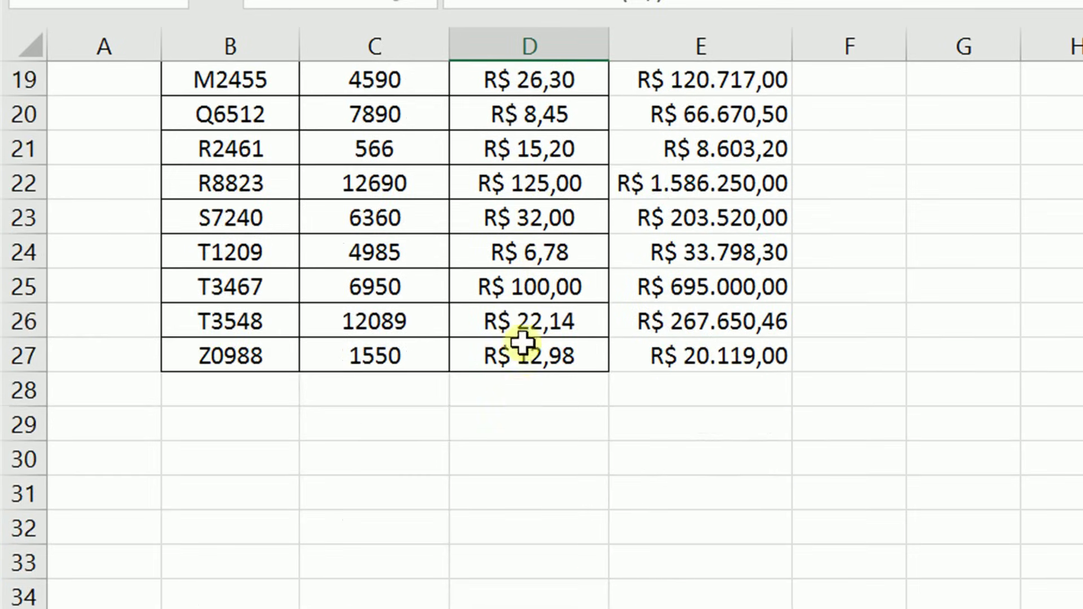
pyautogui.scroll(6, 515, 368)
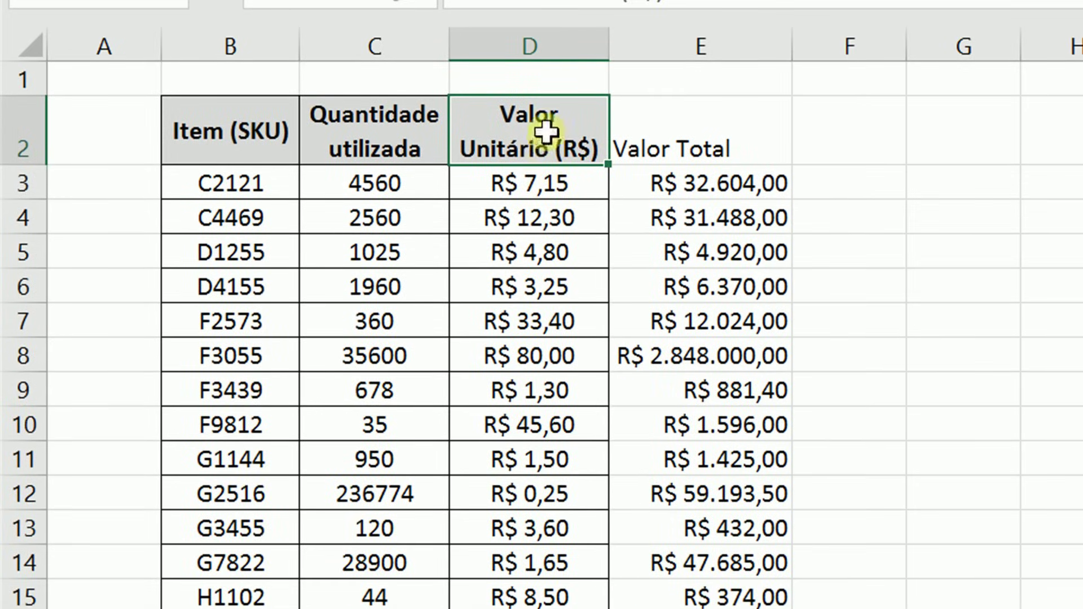
pyautogui.scroll(-4, 543, 390)
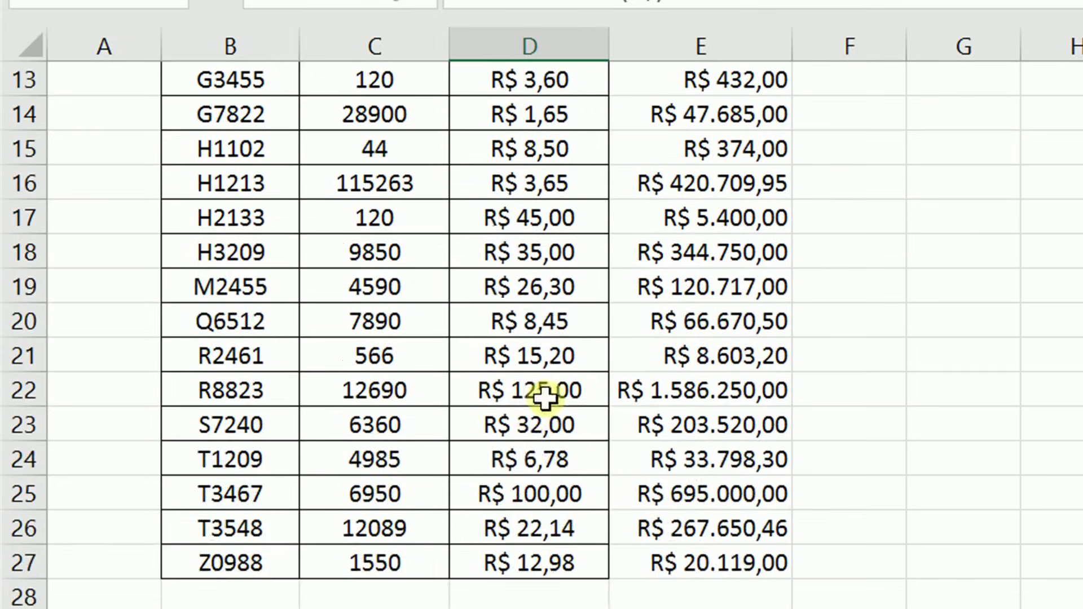
pyautogui.keyDown('shift'); pyautogui.click(530, 573); pyautogui.keyUp('shift')
pyautogui.scroll(4, 965, 454)
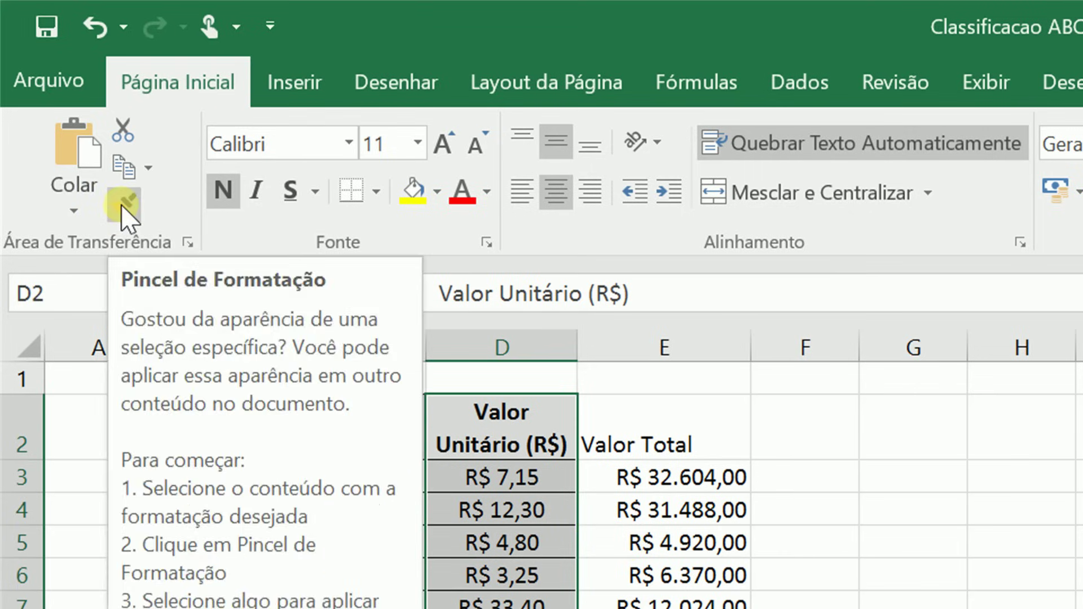
pyautogui.click(121, 205)
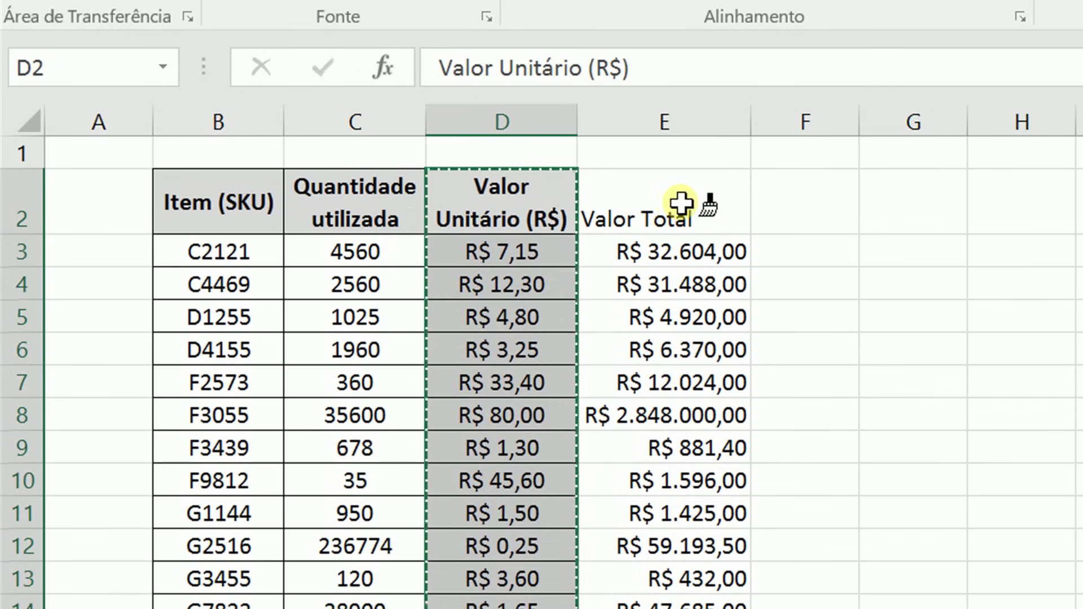
pyautogui.moveTo(677, 314)
pyautogui.mouseDown()
pyautogui.moveTo(678, 608)
pyautogui.moveTo(685, 476)
pyautogui.mouseUp()
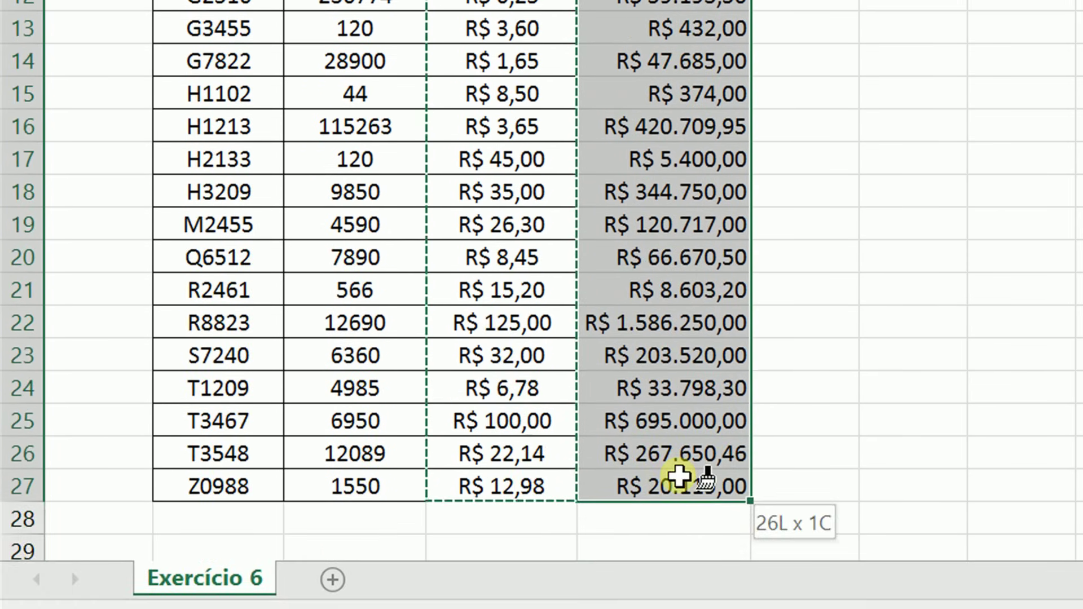
pyautogui.scroll(3, 684, 476)
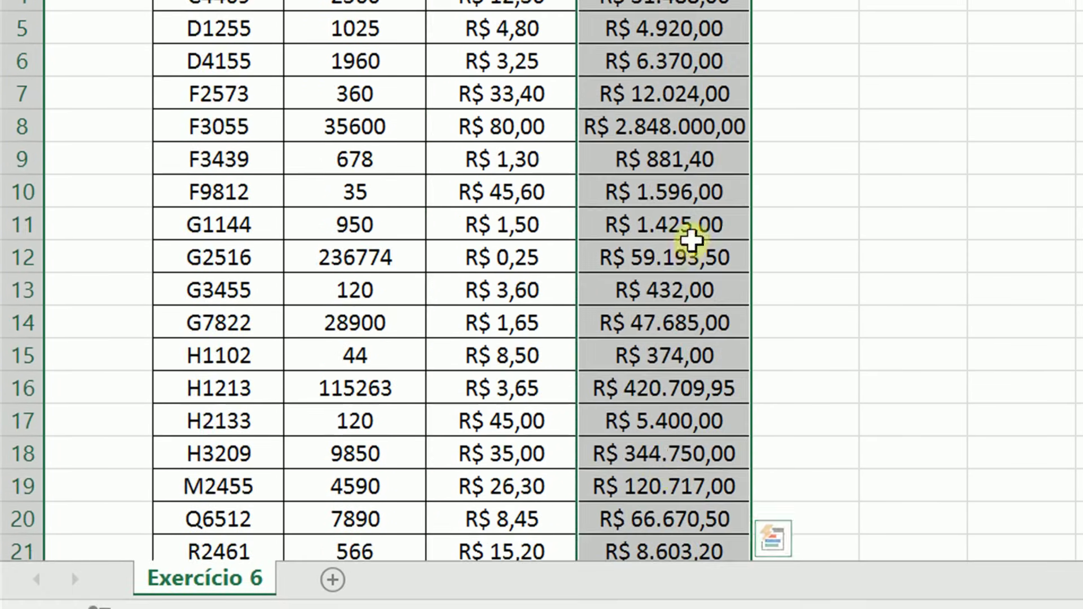
pyautogui.click(1002, 94)
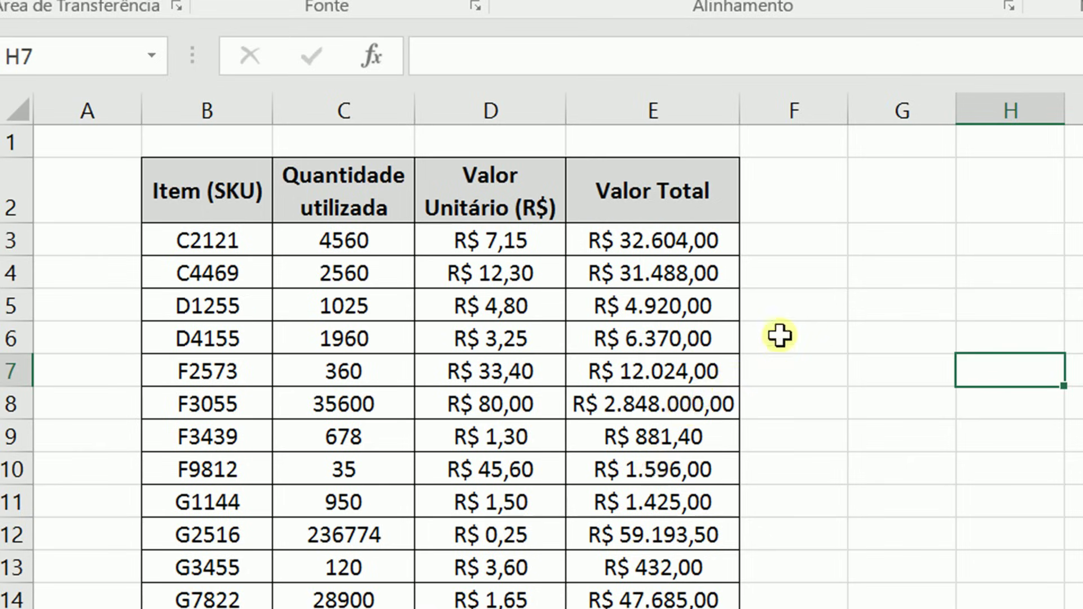
# Step: Enter the headers Porcentagem Individual in F2, Porcentagem Acumulada in G2 and Classificação in H2
pyautogui.click(811, 200)
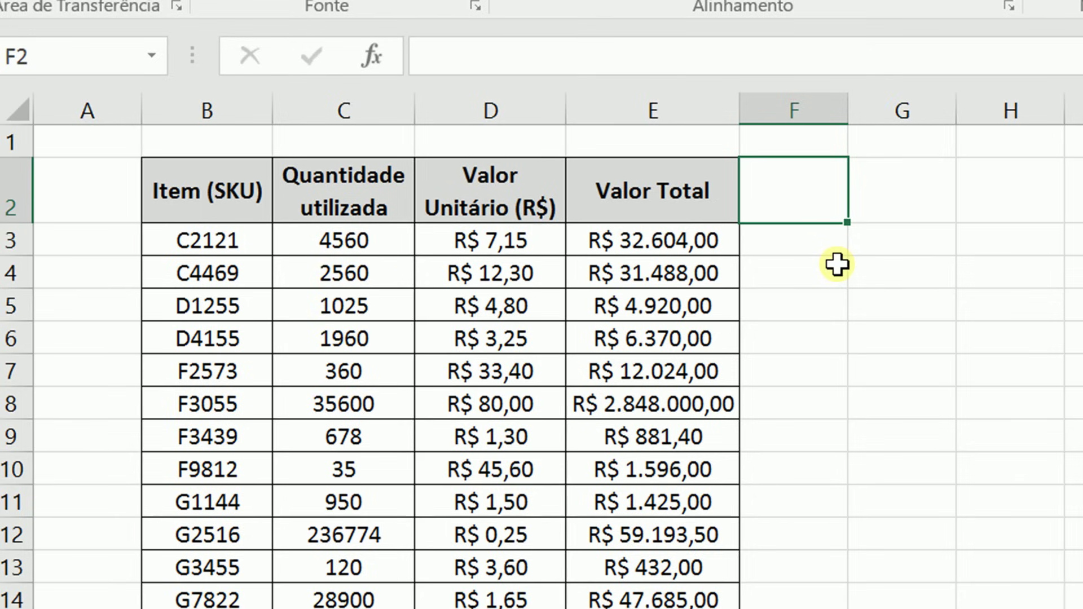
pyautogui.write('Porcentagem ')
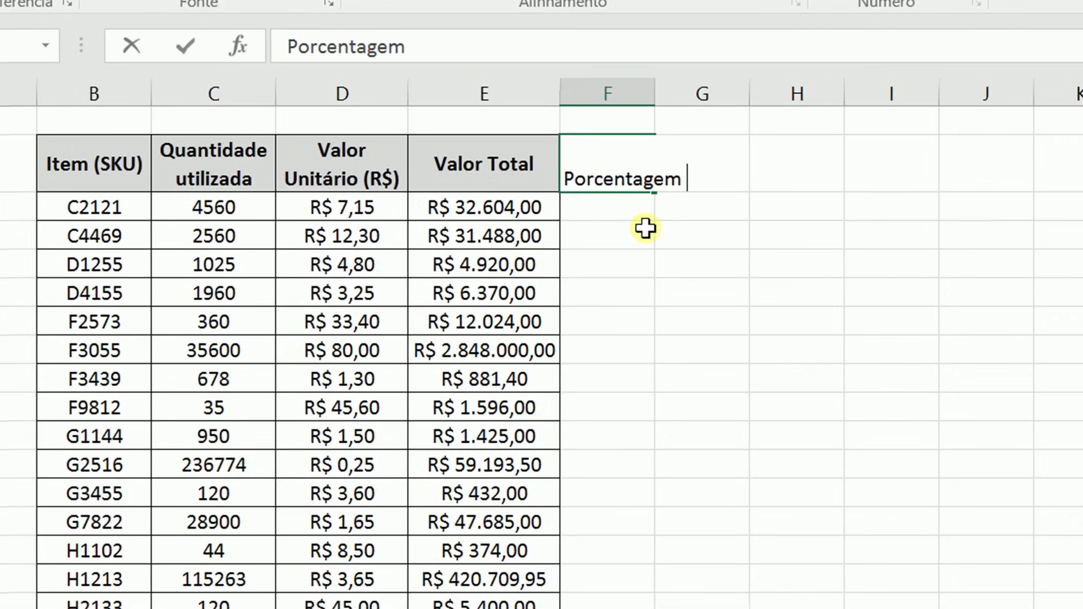
pyautogui.write('Individu')
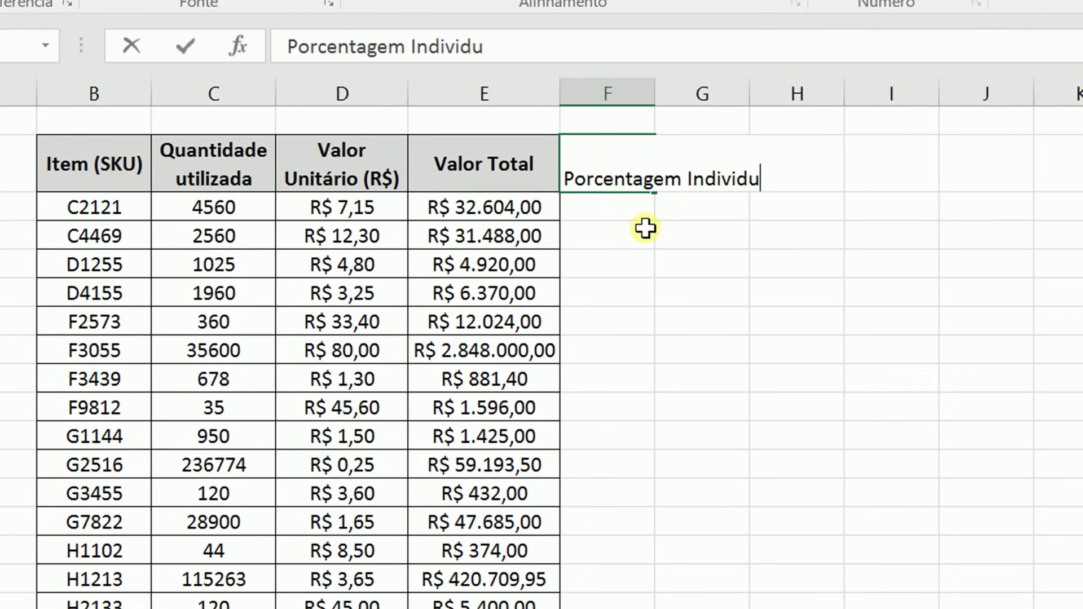
pyautogui.write('al')
pyautogui.press('Tab')
pyautogui.write('P')
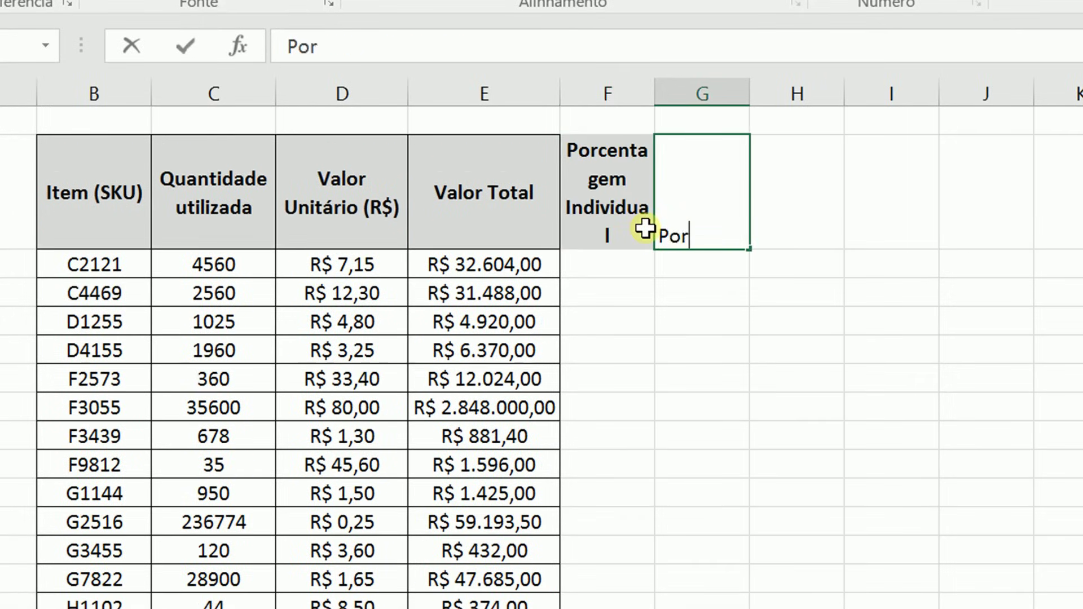
pyautogui.write('orcentagem Ac')
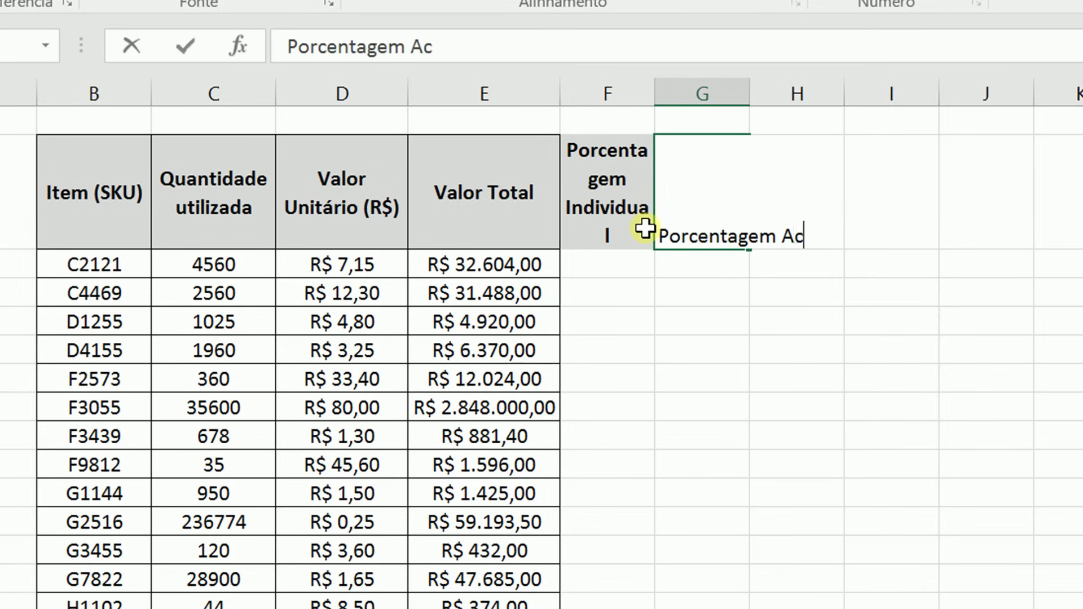
pyautogui.write('umulada')
pyautogui.press('Tab')
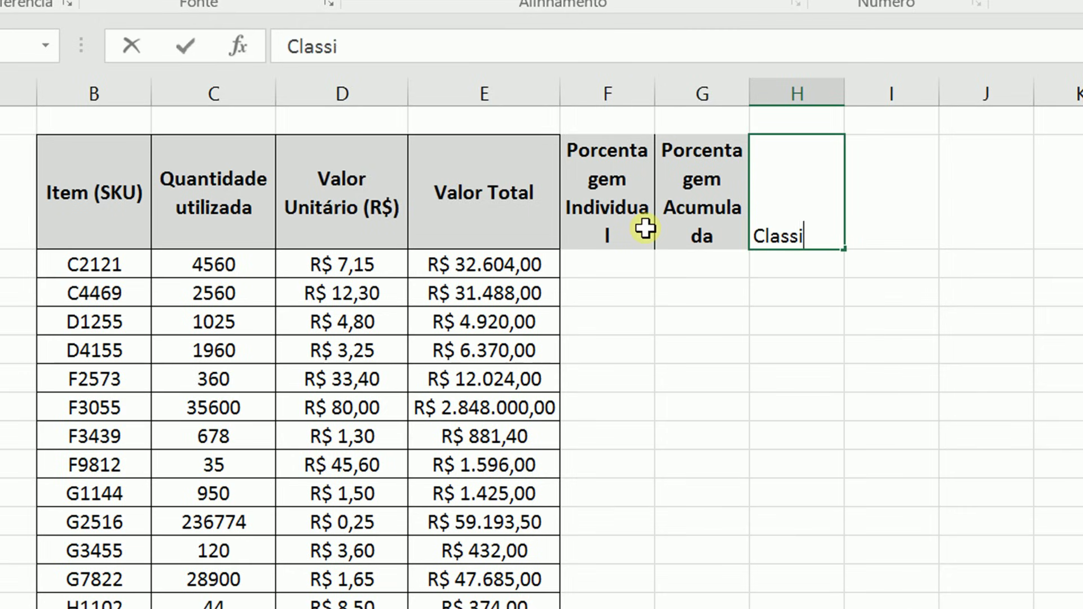
pyautogui.write('Classificação')
pyautogui.press('Return')
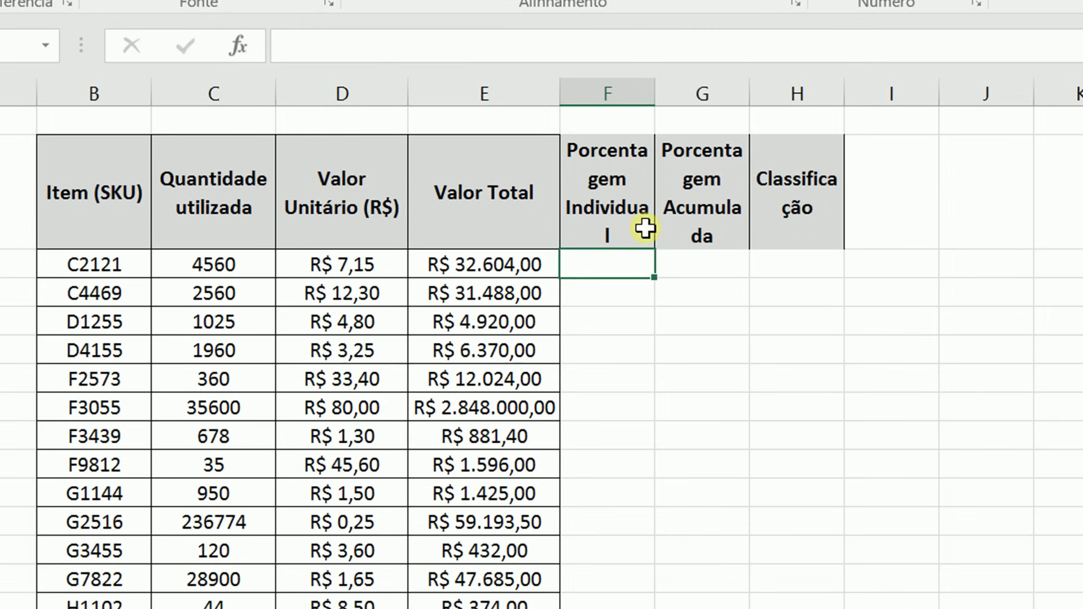
# Step: Widen columns F, G and H so the new headers fit without broken words, and autofit the height of header row 2
pyautogui.moveTo(654, 101); pyautogui.dragTo(698, 97)
pyautogui.moveTo(795, 100); pyautogui.dragTo(841, 102)
pyautogui.moveTo(942, 97); pyautogui.dragTo(974, 96)
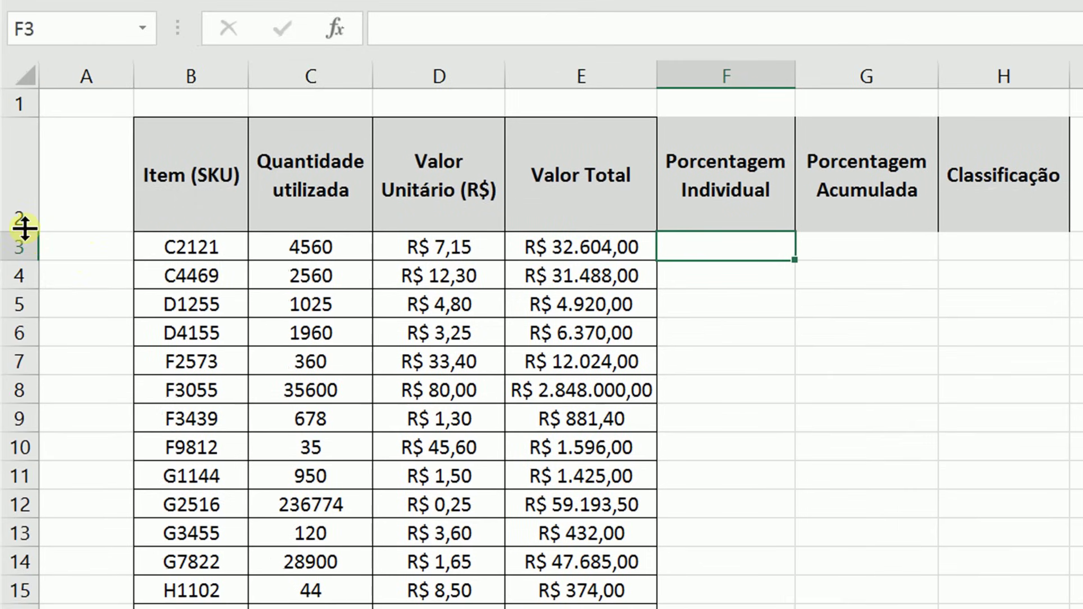
pyautogui.doubleClick(25, 229)
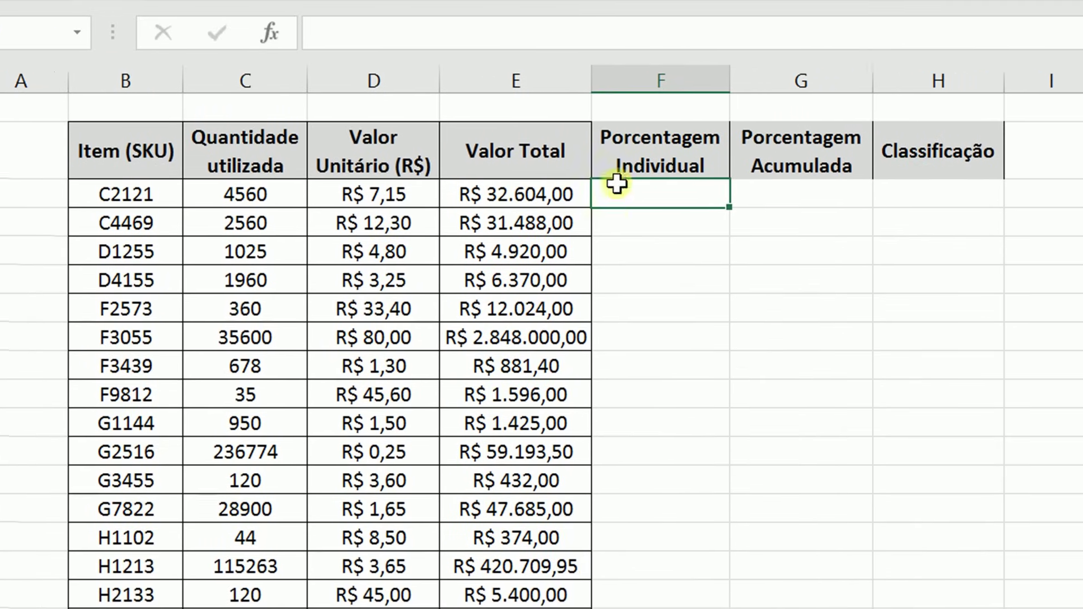
pyautogui.click(601, 159)
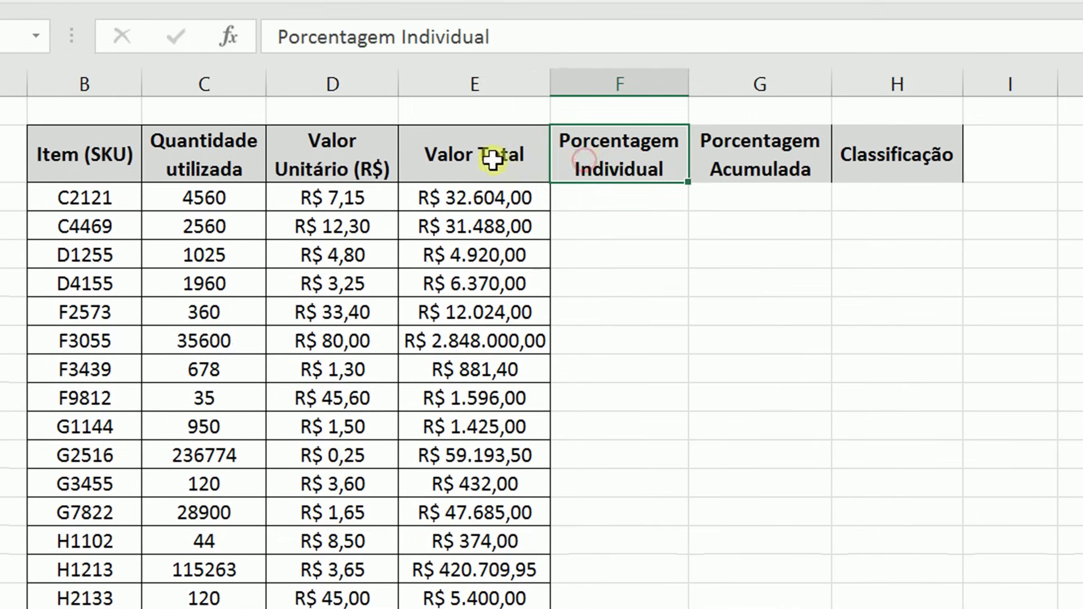
pyautogui.click(627, 193)
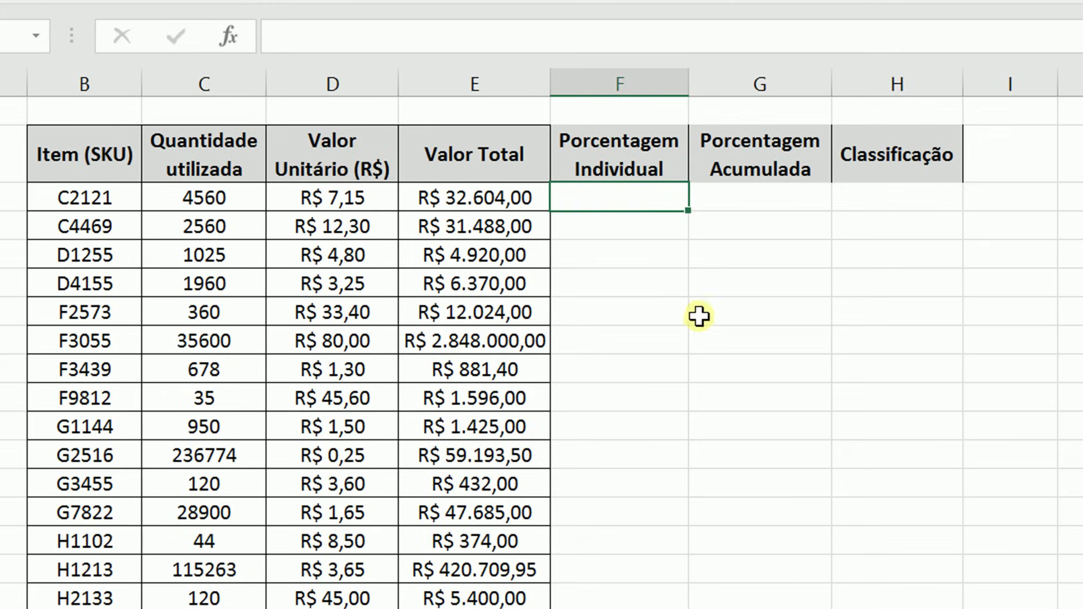
pyautogui.click(481, 194)
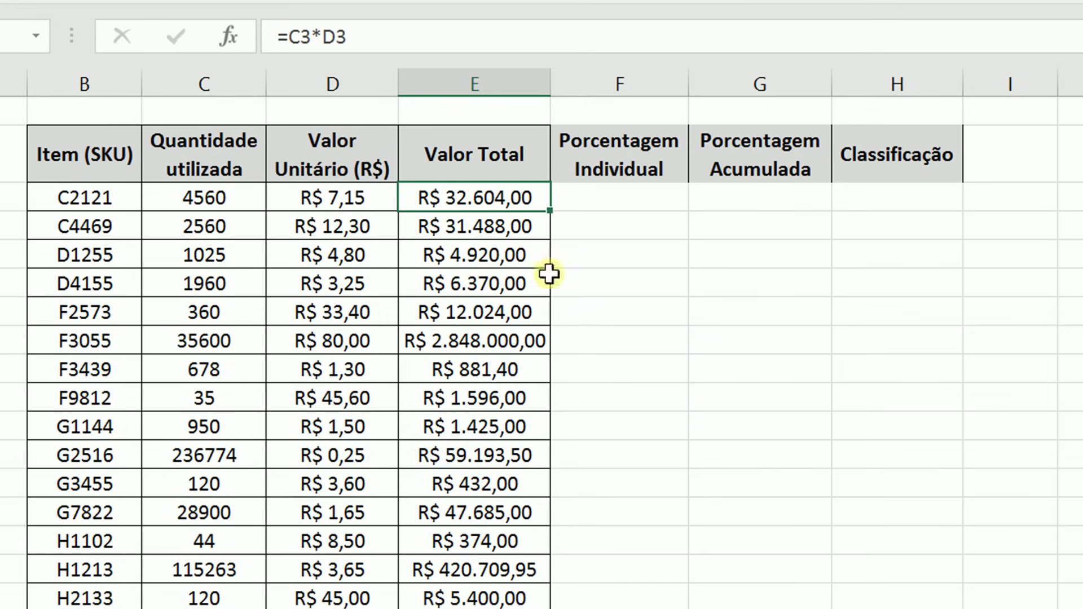
pyautogui.click(642, 341)
pyautogui.click(477, 173)
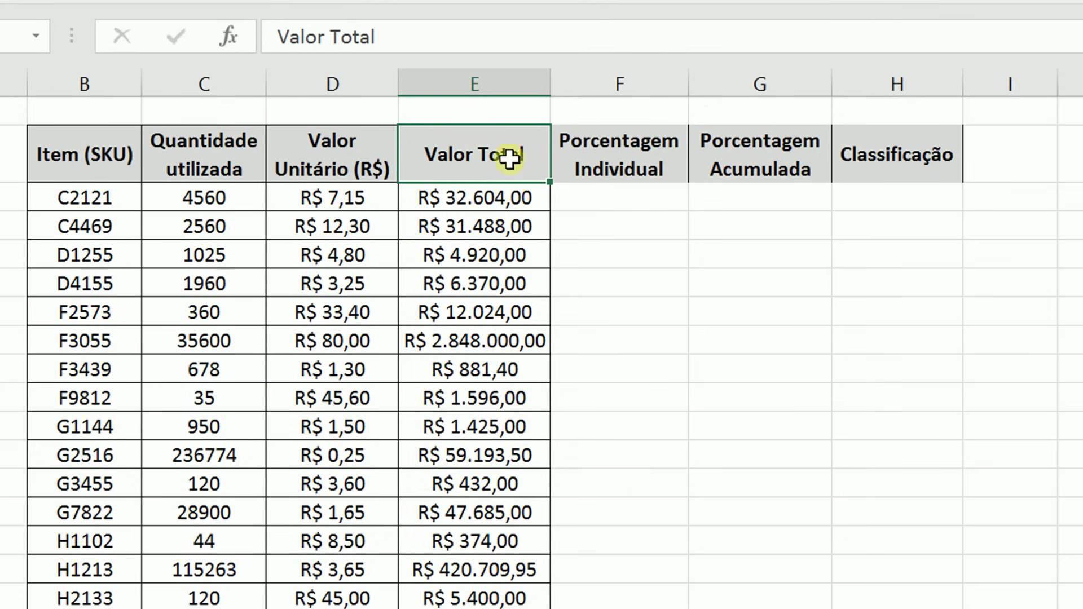
pyautogui.click(503, 85)
pyautogui.click(757, 330)
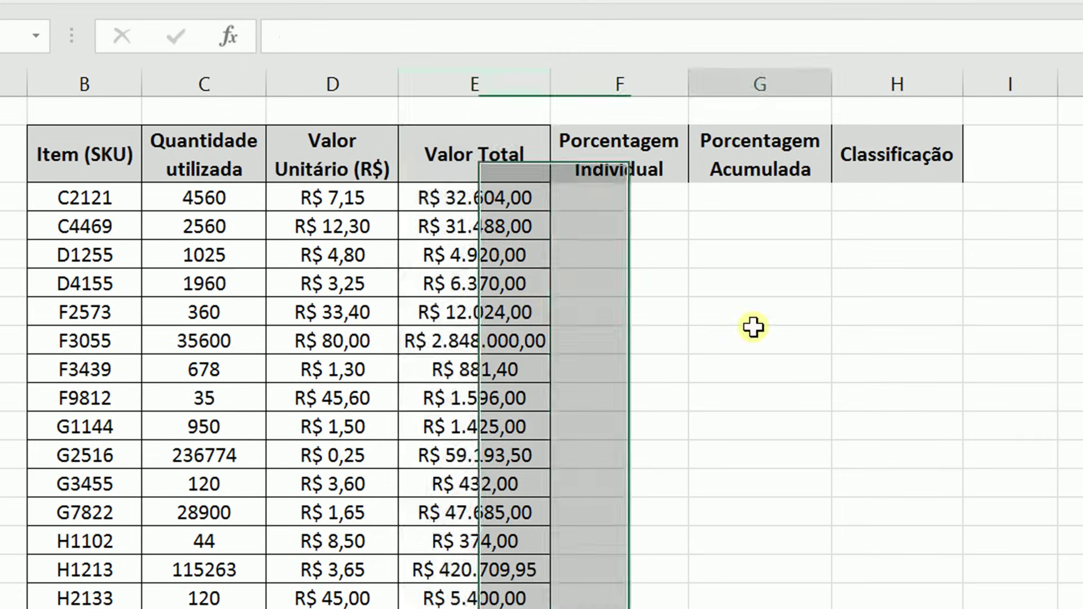
pyautogui.click(86, 161)
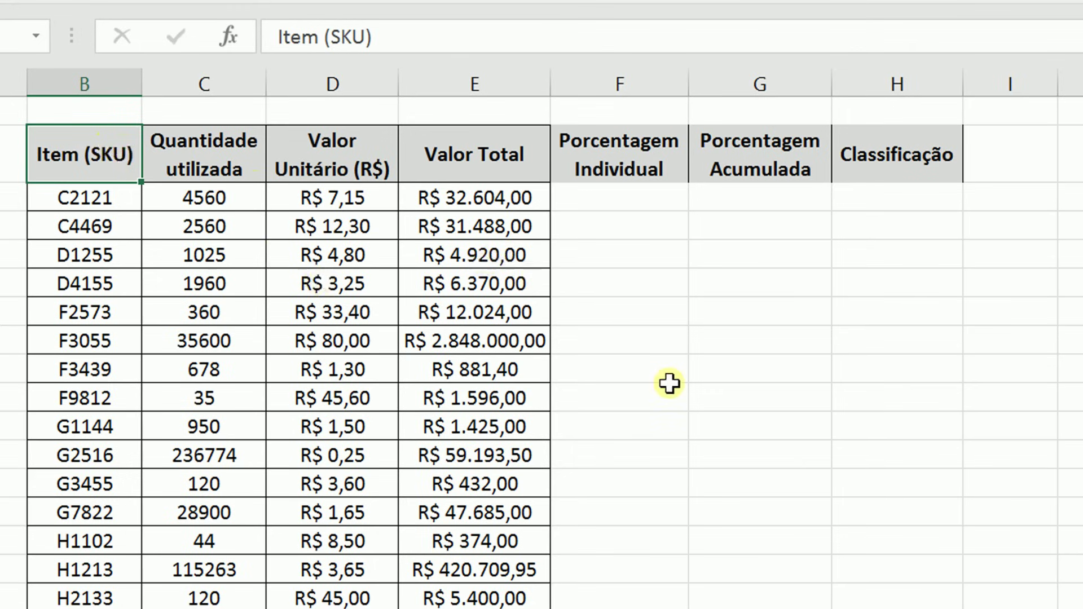
pyautogui.hotkey('shift', 'Right')
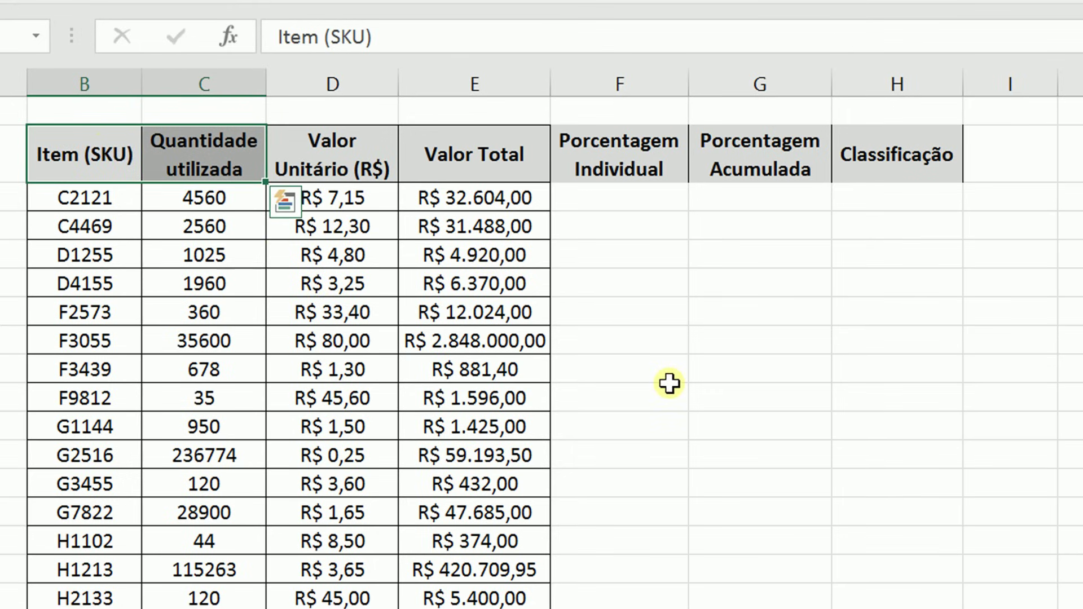
pyautogui.click(60, 255)
# Step: Sort the table B2:E27, headers included, by Valor Total values with the order Do Maior para o Menor
pyautogui.click(66, 148)
pyautogui.scroll(-3, 519, 373)
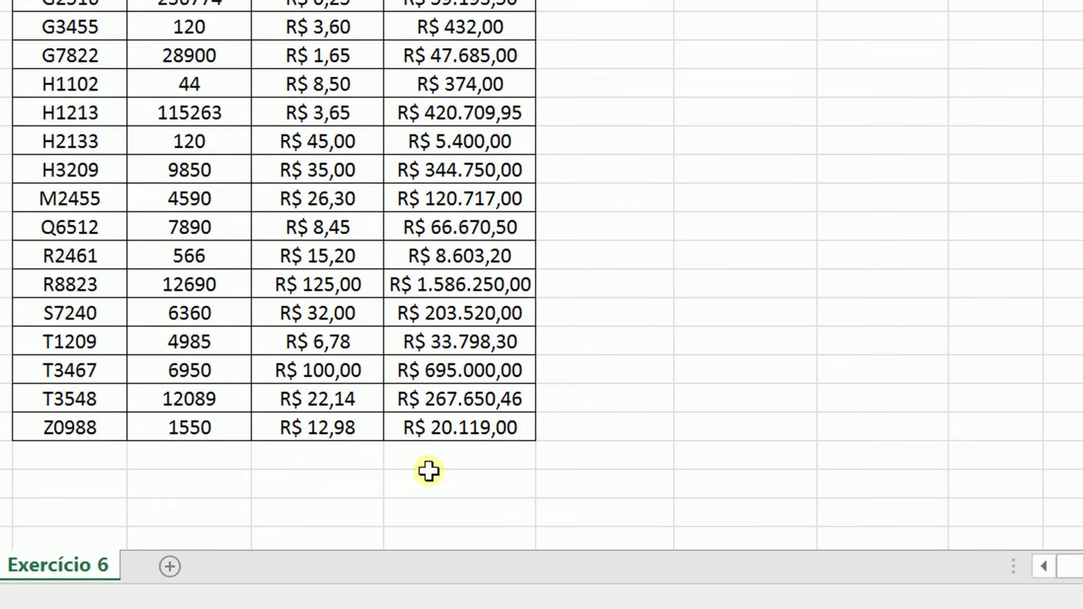
pyautogui.keyDown('shift'); pyautogui.click(446, 420); pyautogui.keyUp('shift')
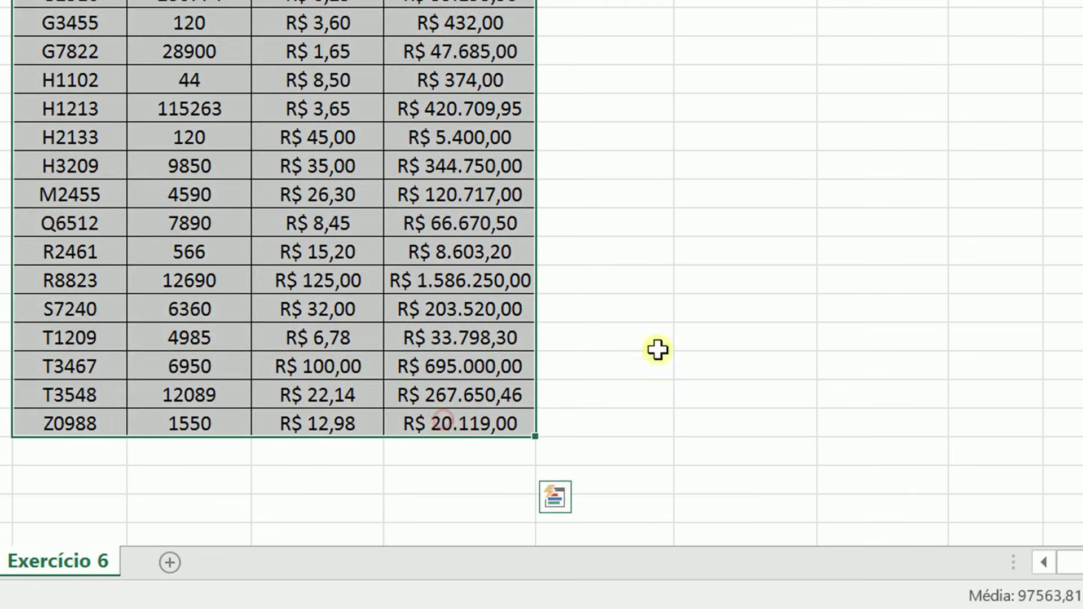
pyautogui.scroll(3, 655, 357)
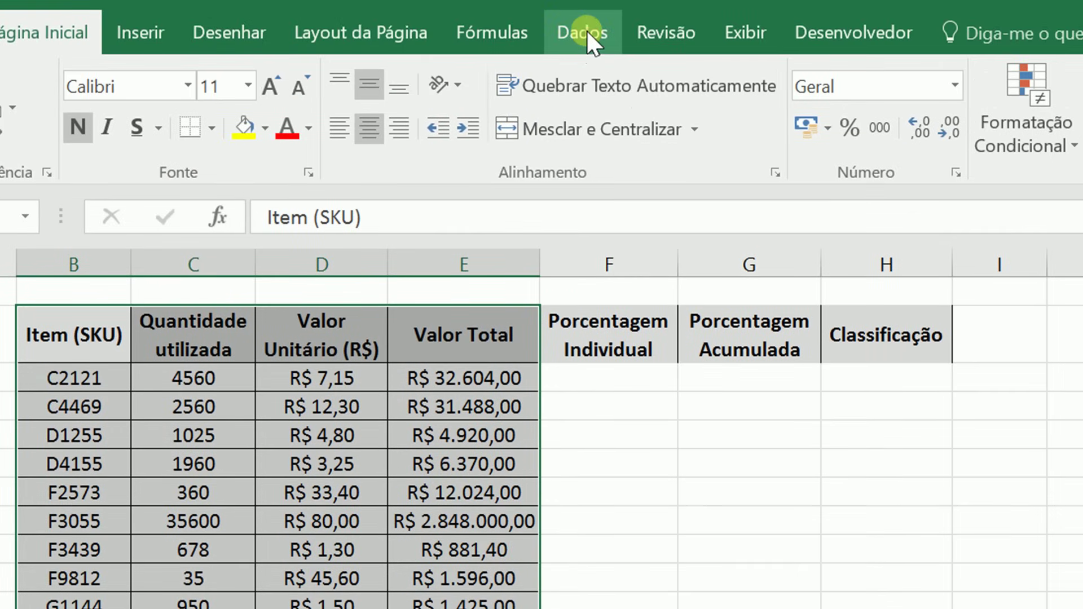
pyautogui.click(587, 31)
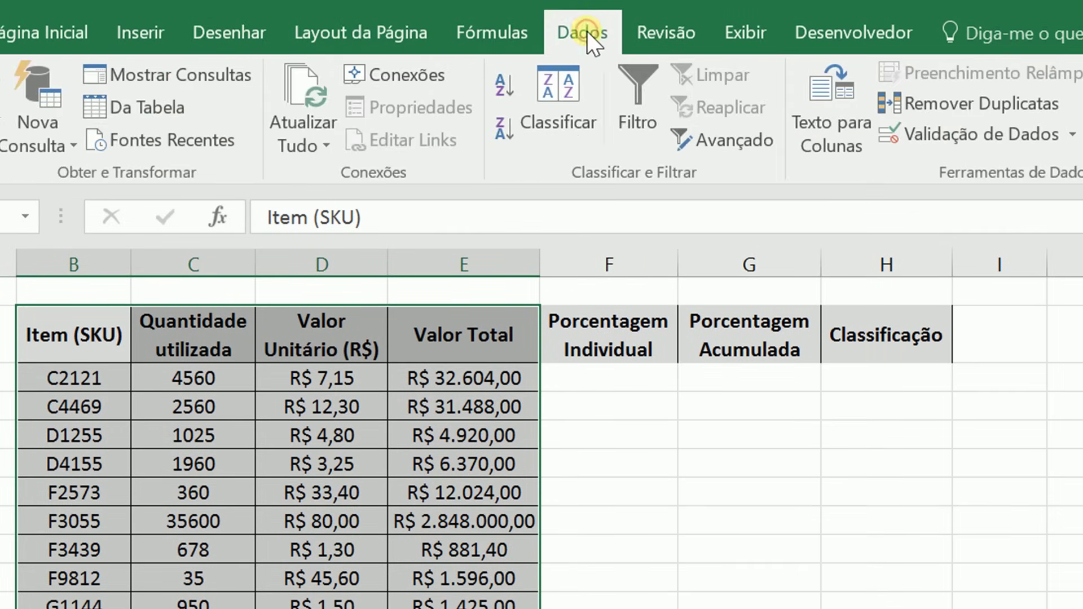
pyautogui.click(567, 86)
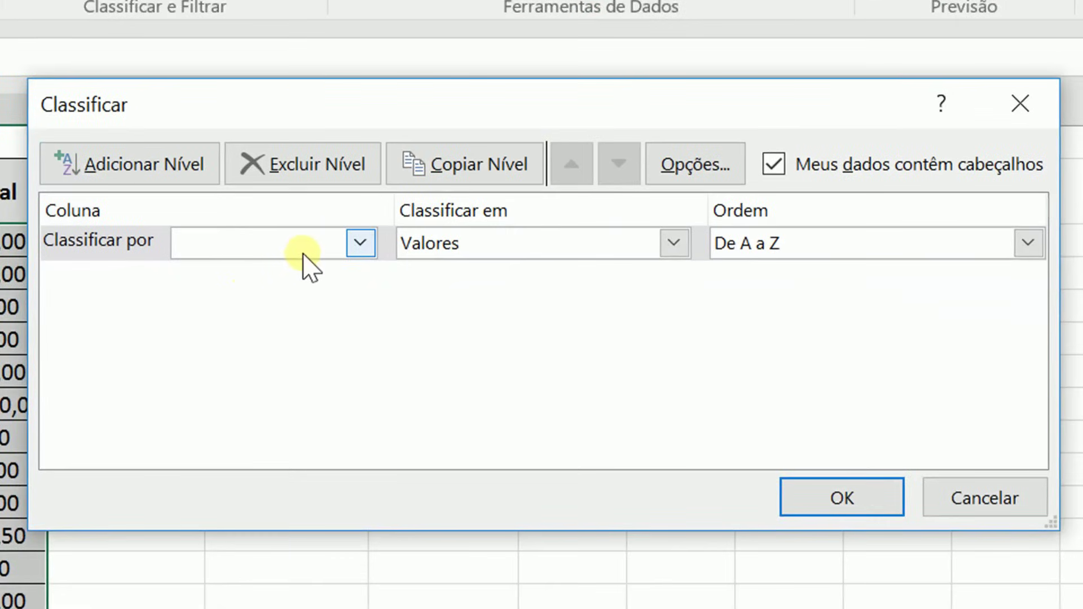
pyautogui.click(288, 250)
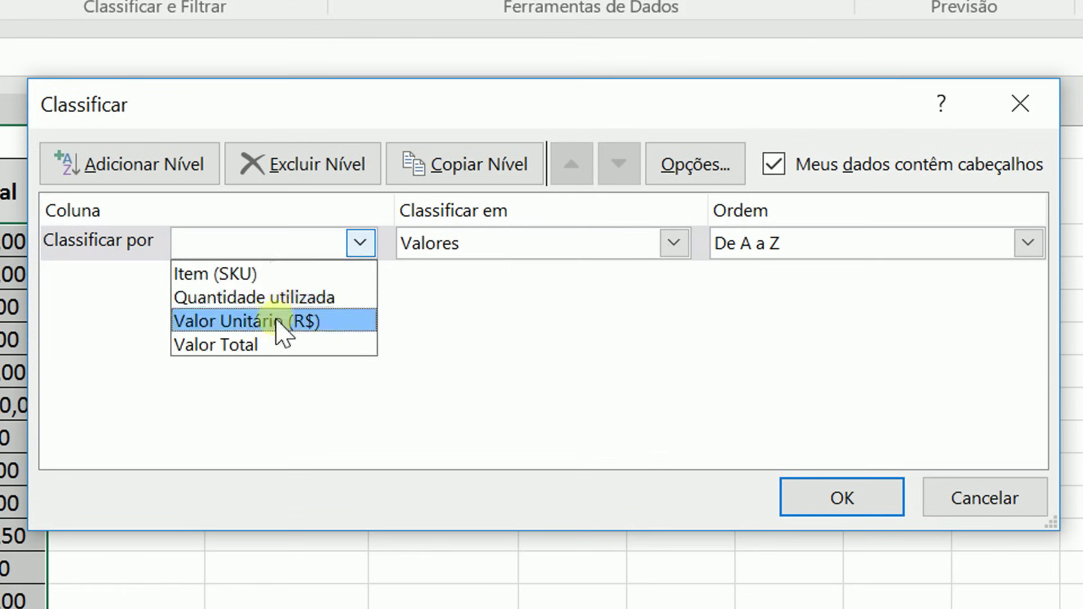
pyautogui.click(272, 342)
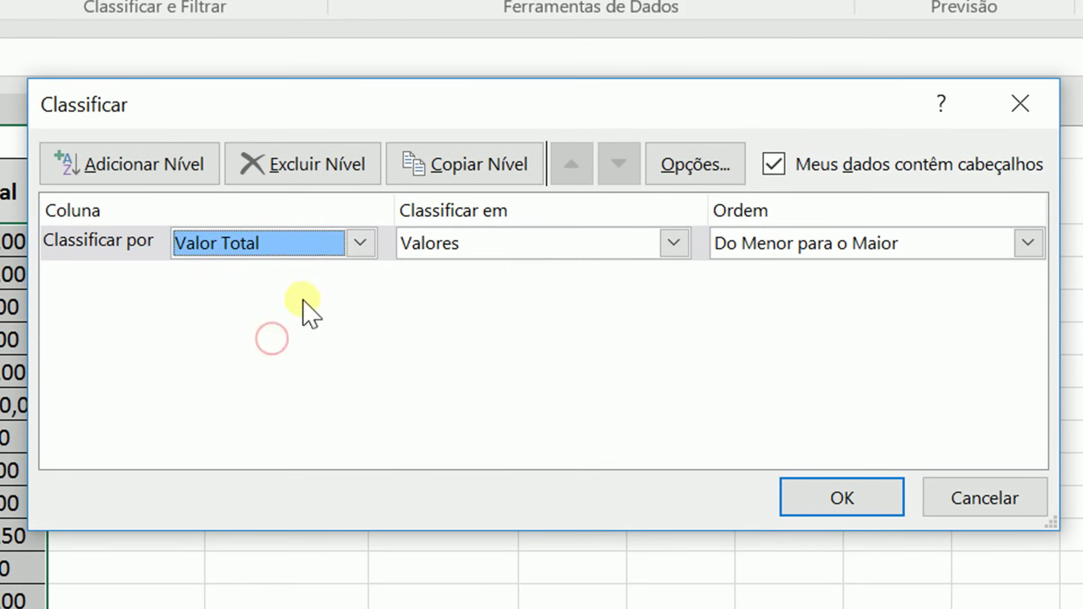
pyautogui.click(858, 245)
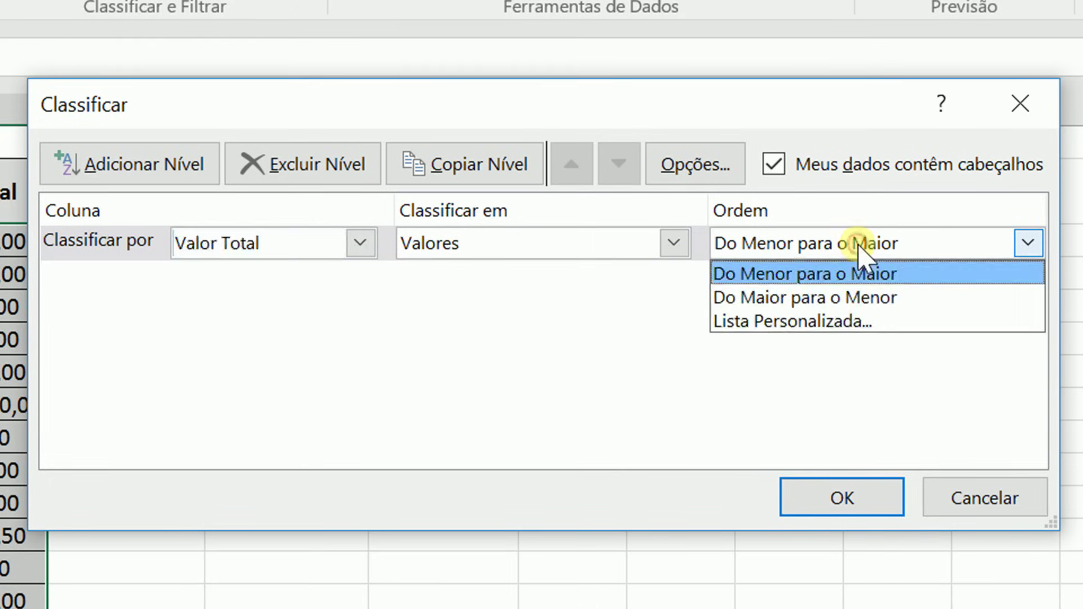
pyautogui.click(845, 299)
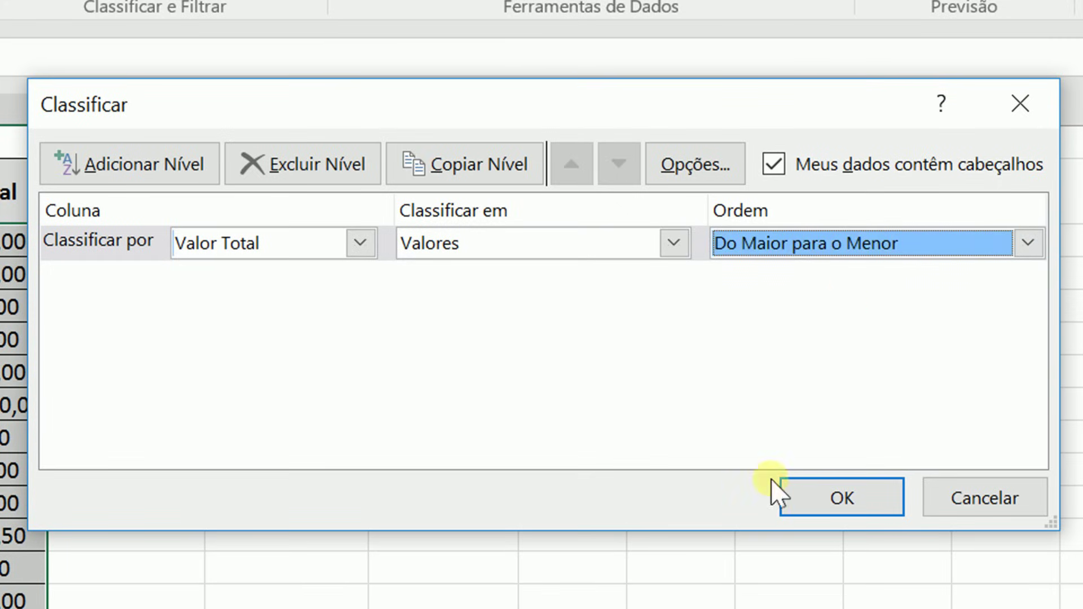
pyautogui.click(829, 497)
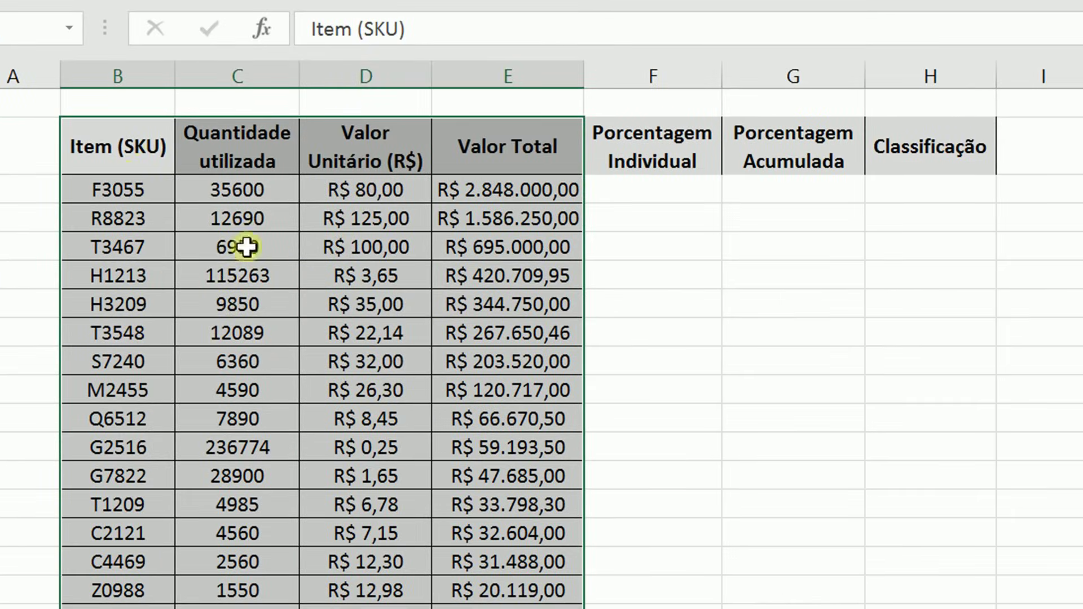
pyautogui.click(366, 334)
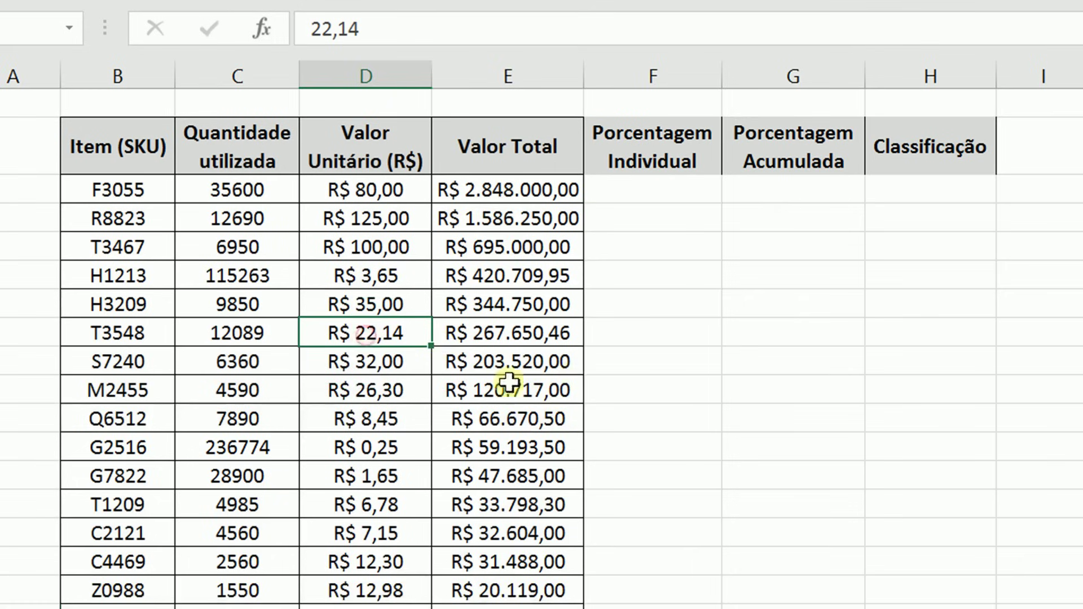
pyautogui.click(491, 187)
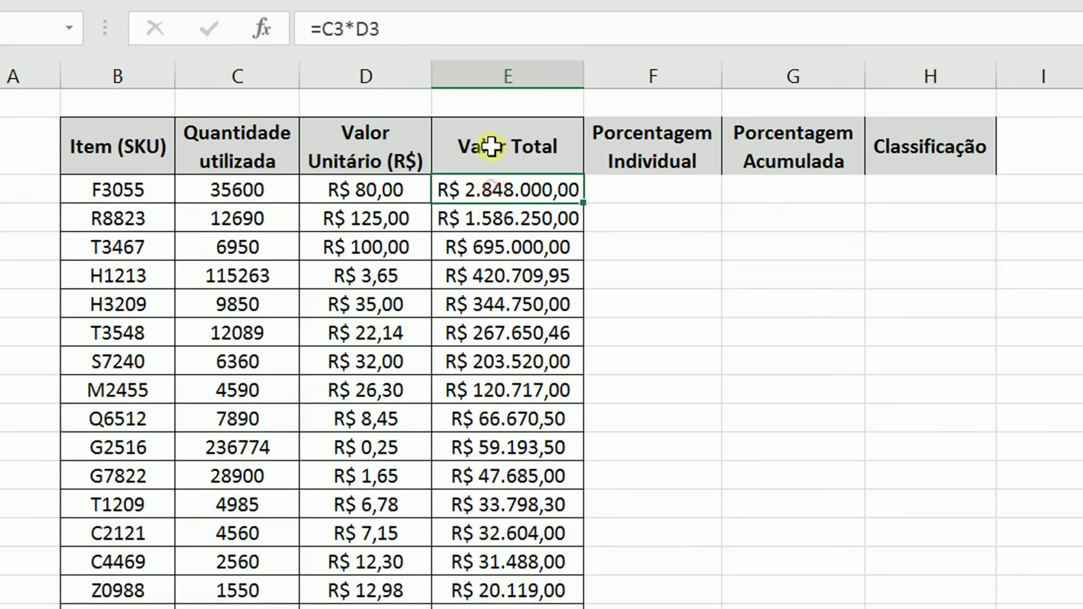
pyautogui.click(491, 68)
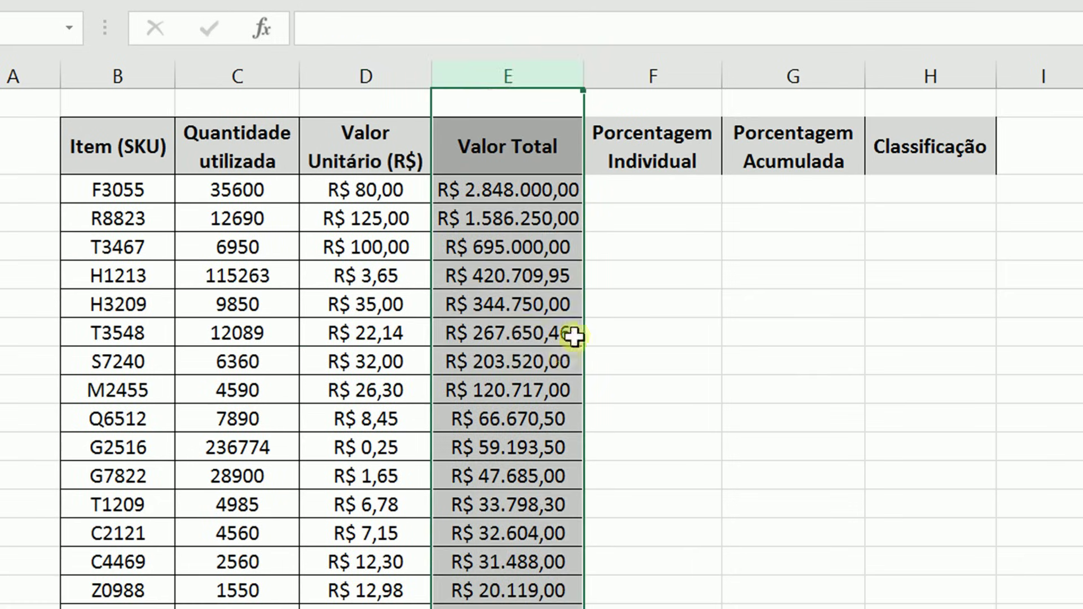
pyautogui.click(640, 195)
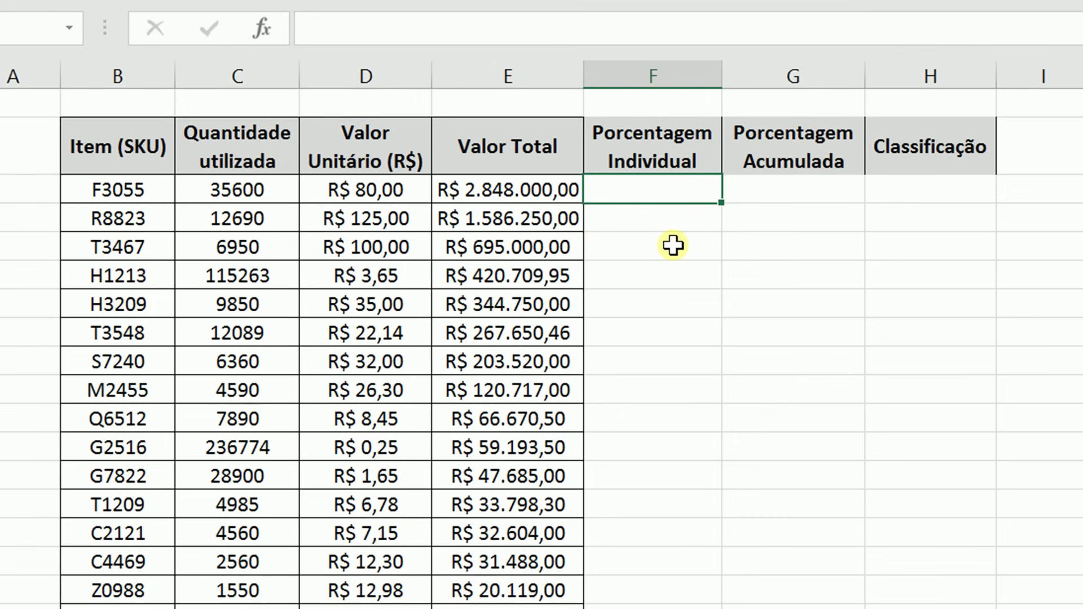
# Step: Enter the label Total in D28, just below the last Valor Unitário (R$) value
pyautogui.scroll(-2, 675, 244)
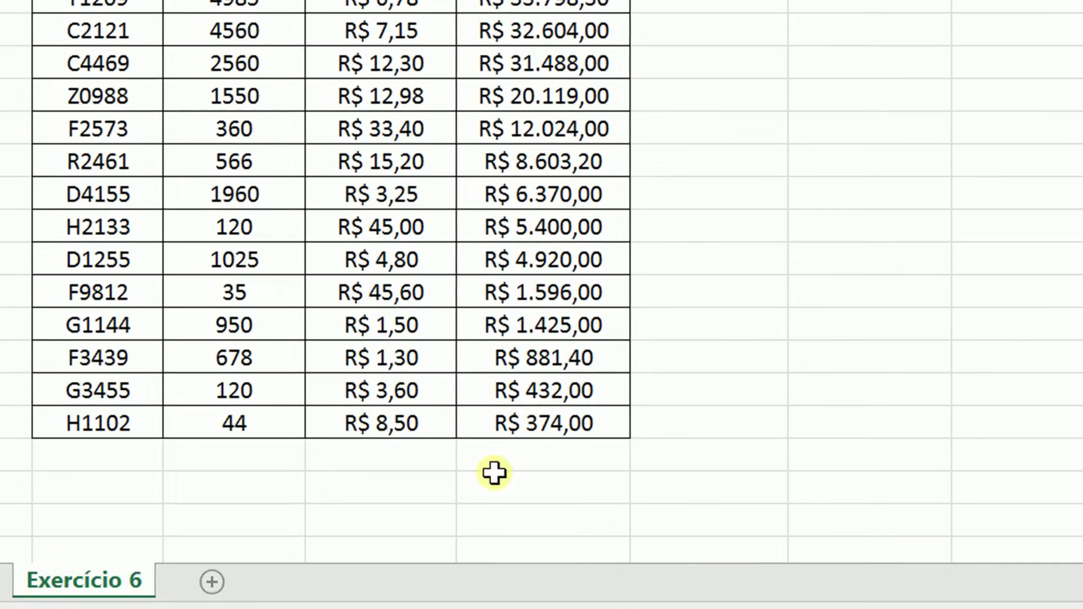
pyautogui.click(351, 449)
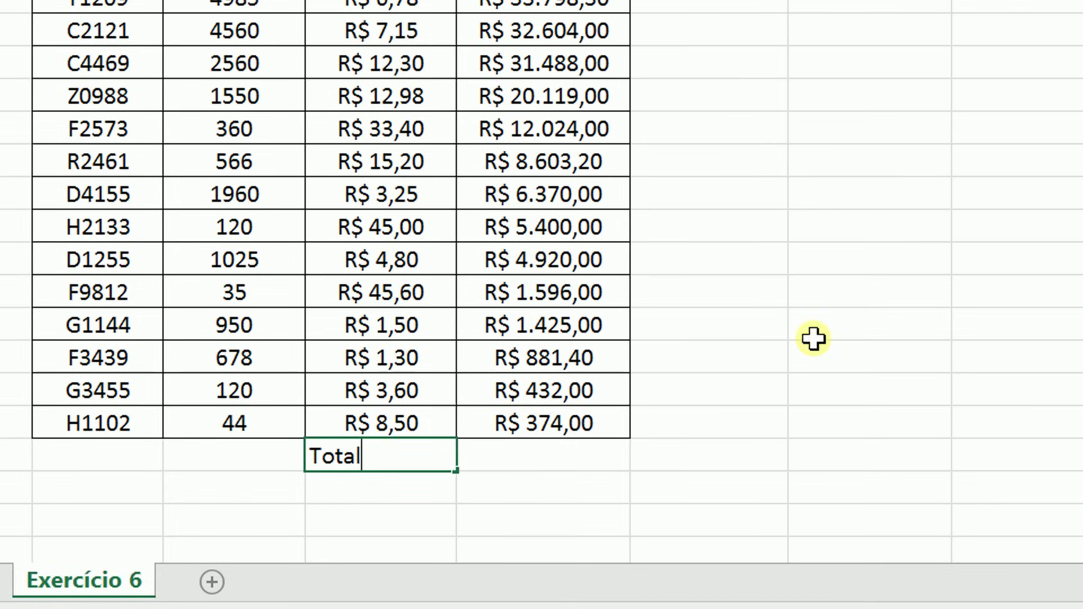
pyautogui.press('Tab')
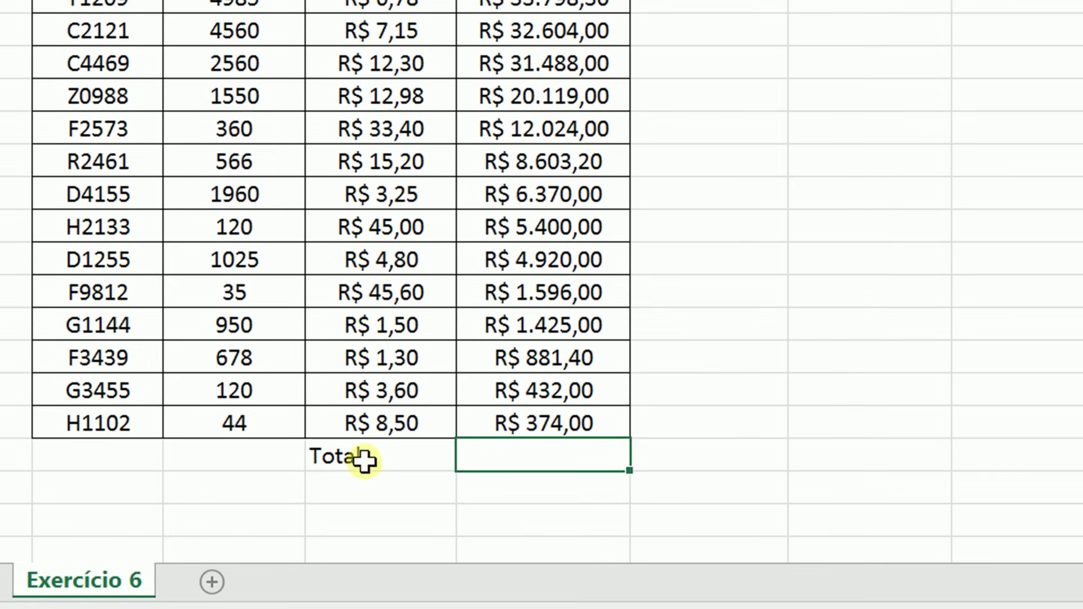
# Step: Enter the formula =SOMA(E3:E27) in E28 to sum the Valor Total column
pyautogui.click(398, 454)
pyautogui.click(482, 457)
pyautogui.write('=som')
pyautogui.press('Tab')
pyautogui.press('Up')
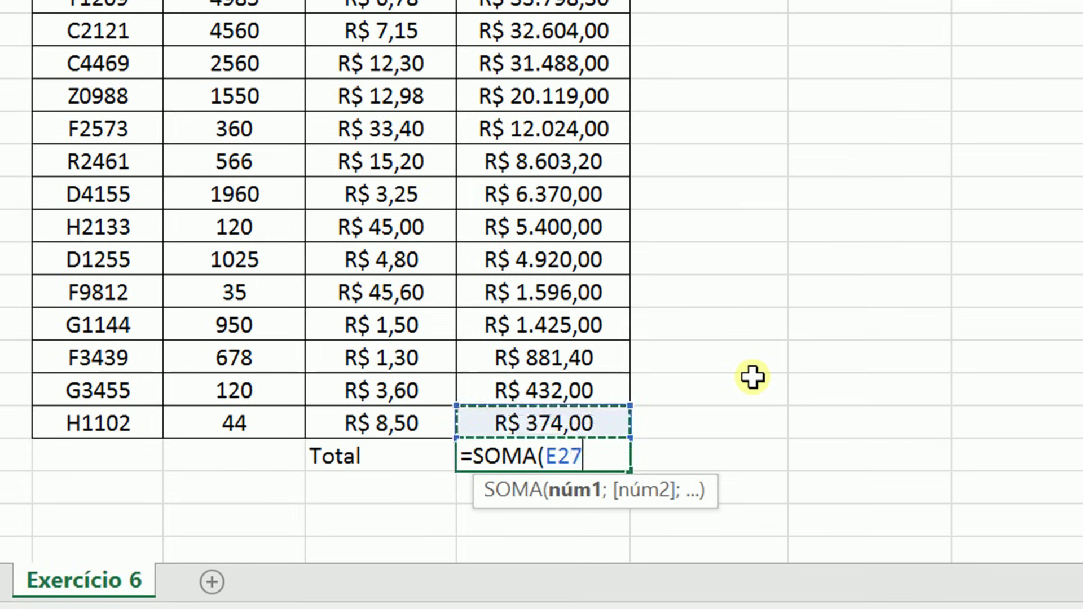
pyautogui.press('Up')
pyautogui.press('Up')
pyautogui.press('Up')
pyautogui.press('Down')
pyautogui.press('Down')
pyautogui.press('Down')
pyautogui.press('Down')
pyautogui.hotkey('ctrl', 'shift', 'Up')
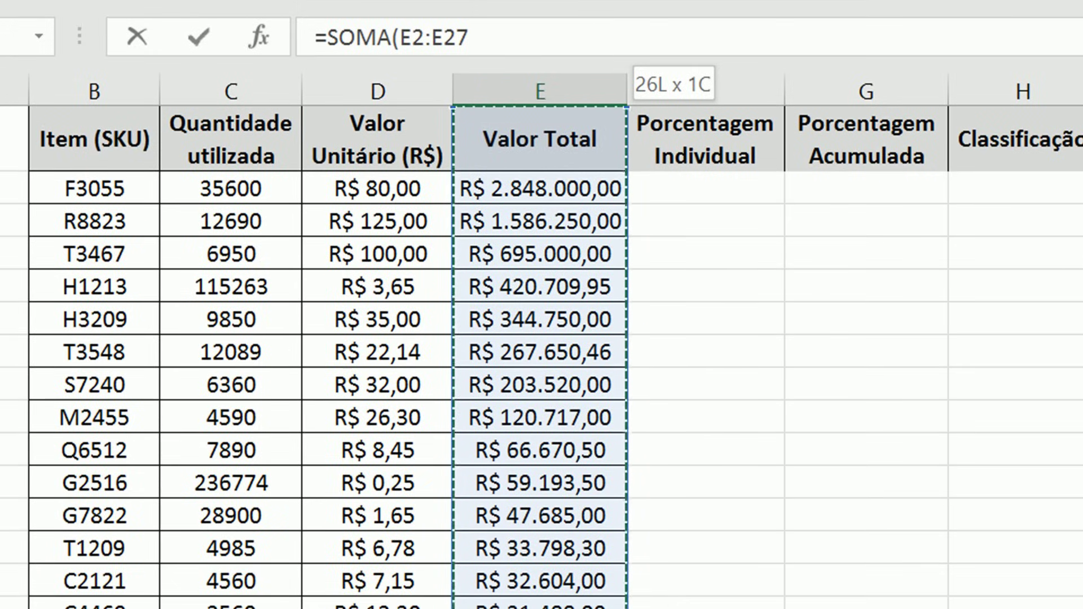
pyautogui.hotkey('shift', 'Down')
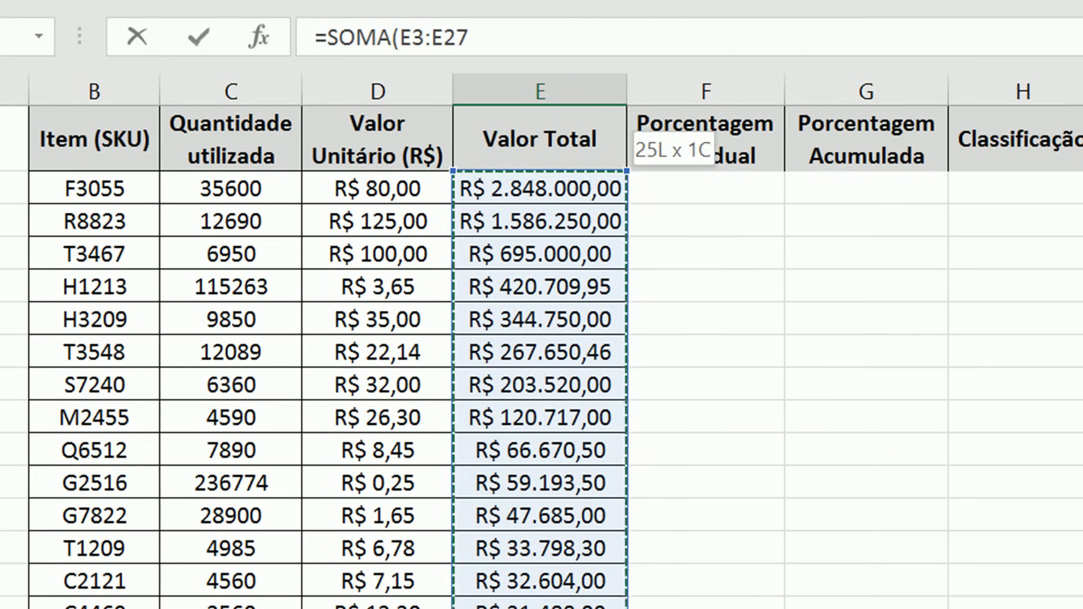
pyautogui.write(')')
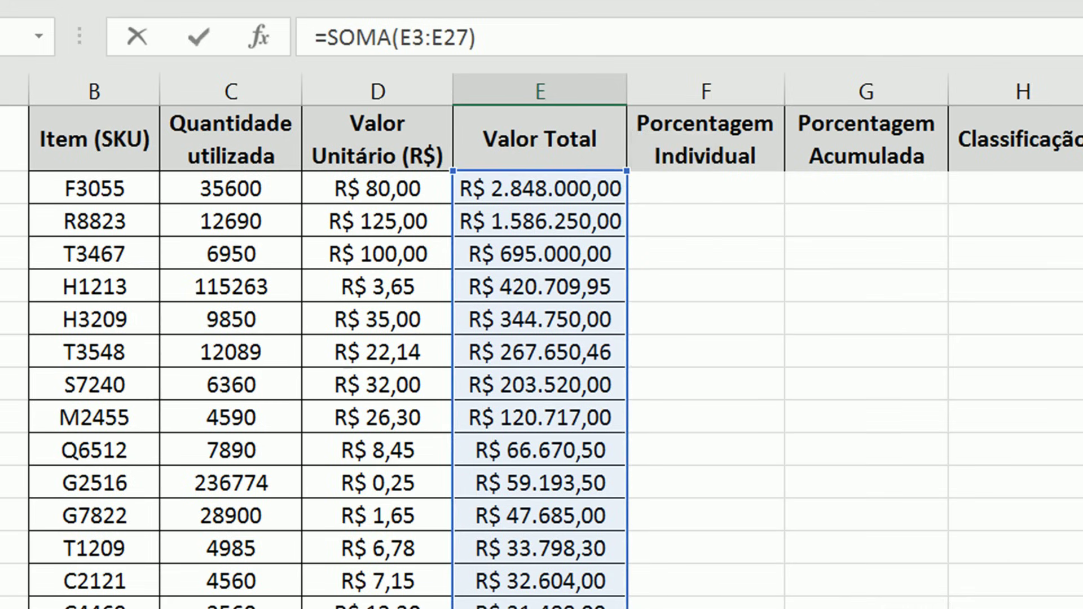
pyautogui.press('Return')
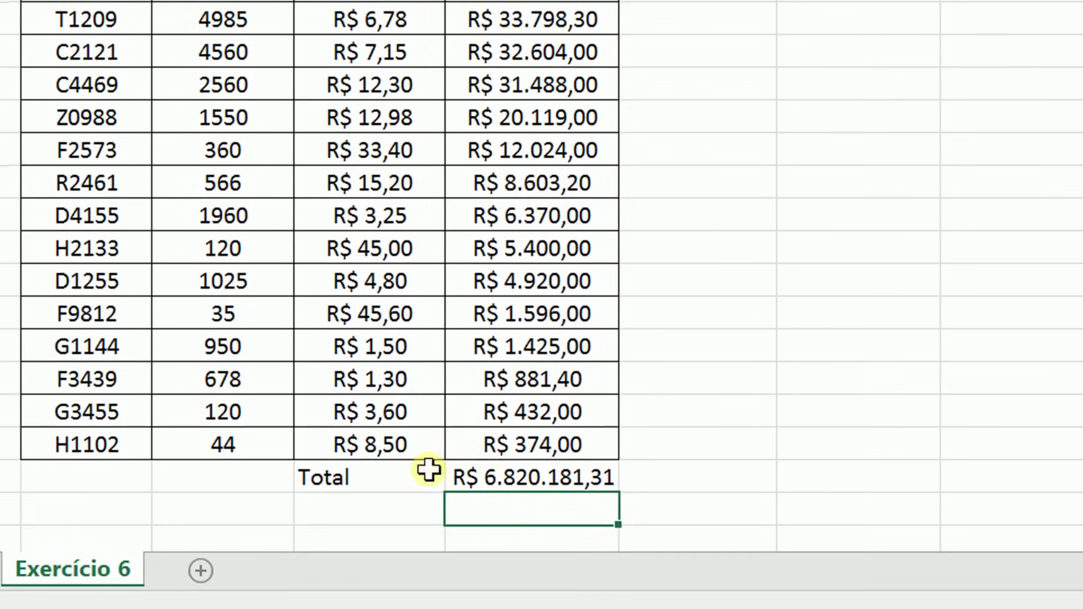
# Step: Format the total cells D28:E28 with centred bold text, all borders and a light grey fill
pyautogui.moveTo(429, 469); pyautogui.dragTo(536, 477)
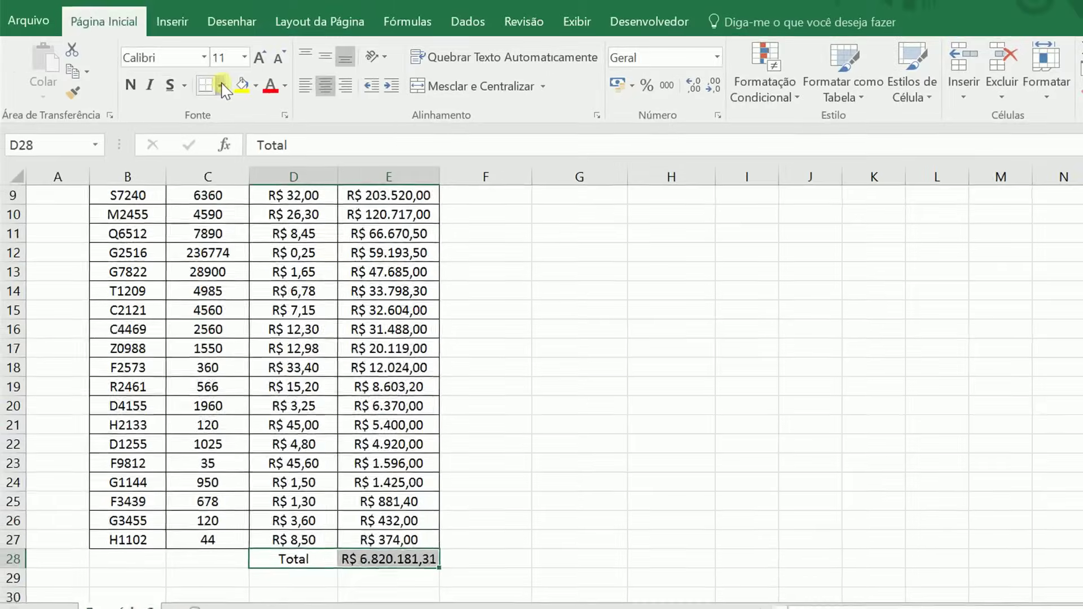
pyautogui.click(219, 85)
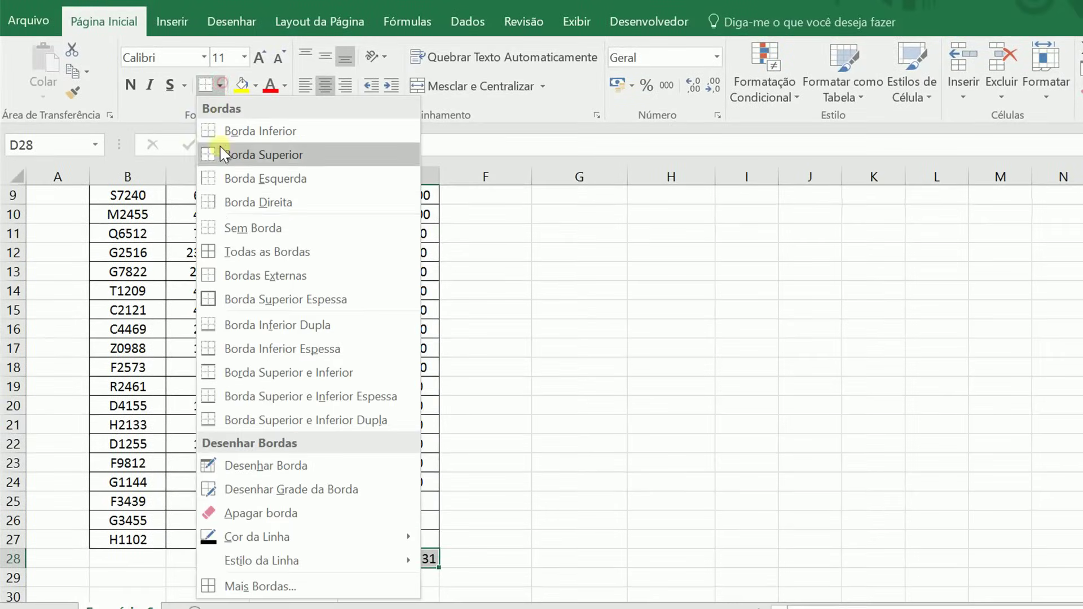
pyautogui.click(220, 252)
pyautogui.click(130, 85)
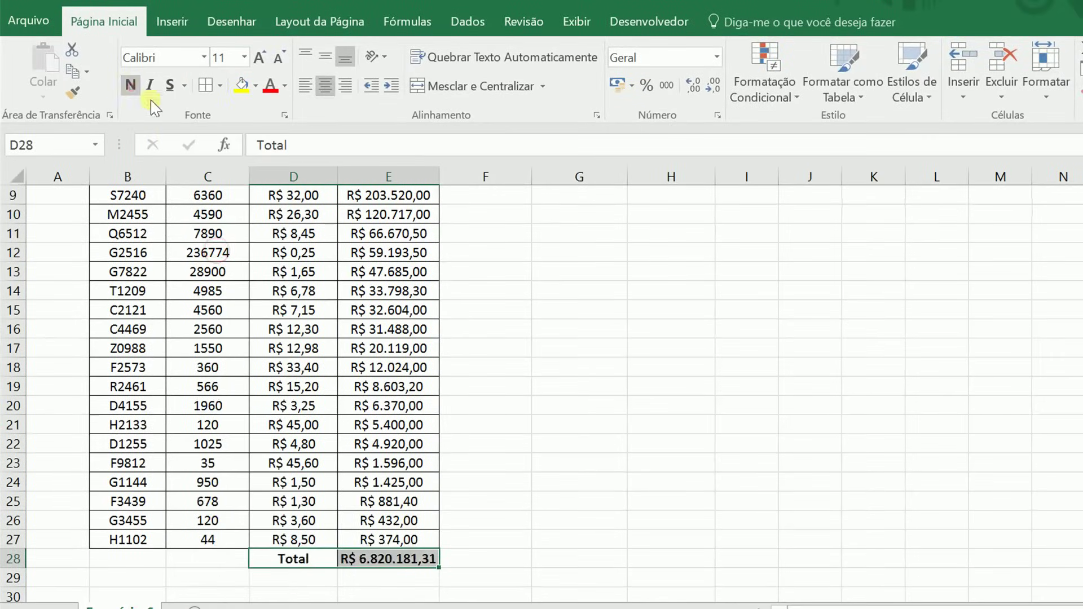
pyautogui.click(256, 85)
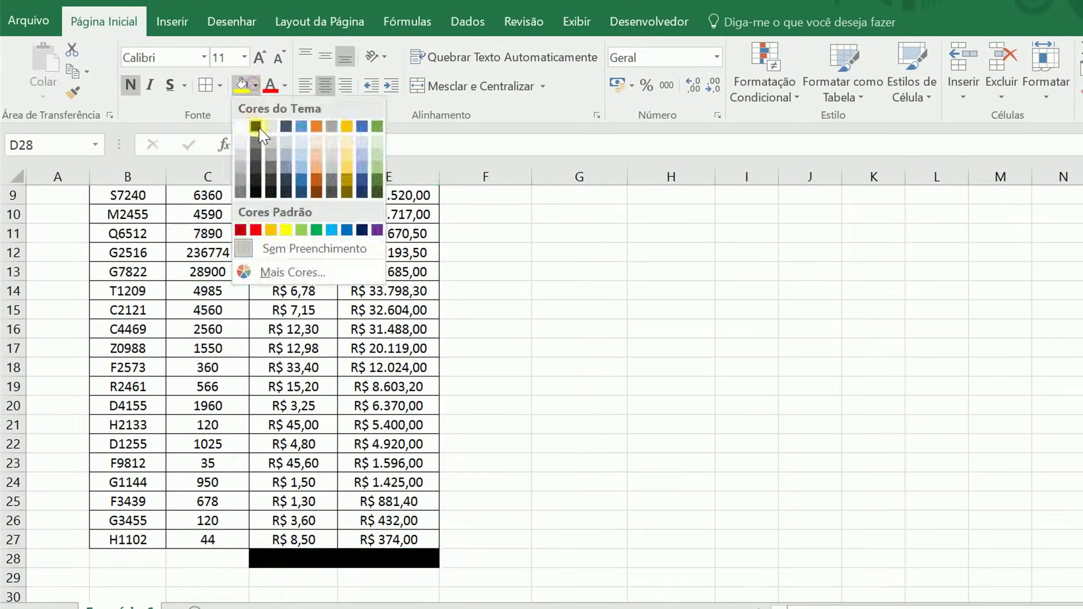
pyautogui.click(242, 151)
pyautogui.click(538, 335)
# Step: Enter the formula =E3/E28 in F3 to calculate the first item's Porcentagem Individual
pyautogui.scroll(3, 620, 437)
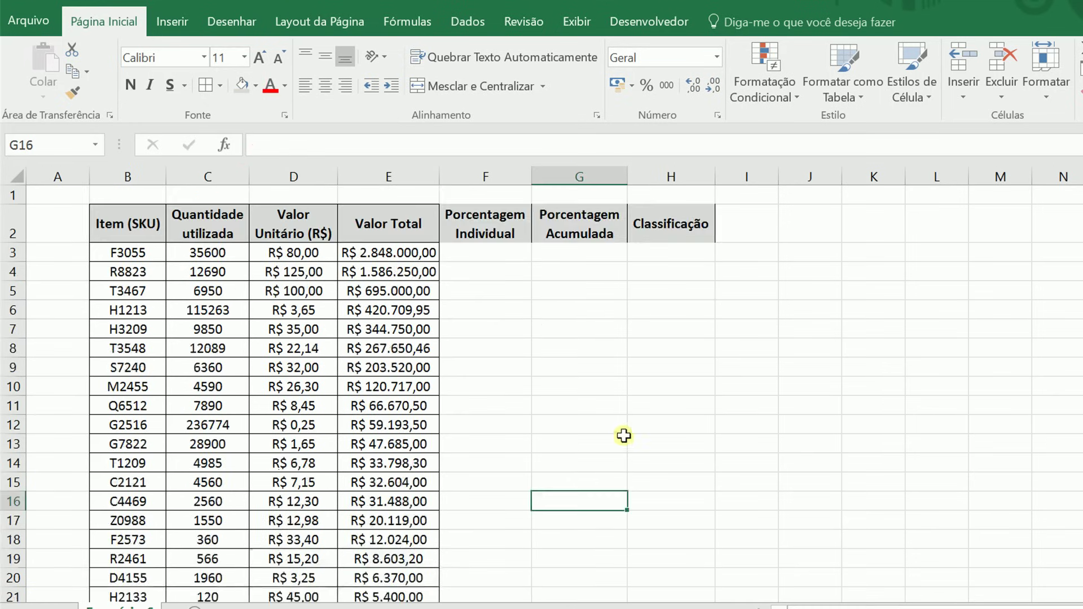
pyautogui.scroll(-3, 624, 367)
pyautogui.scroll(3, 711, 409)
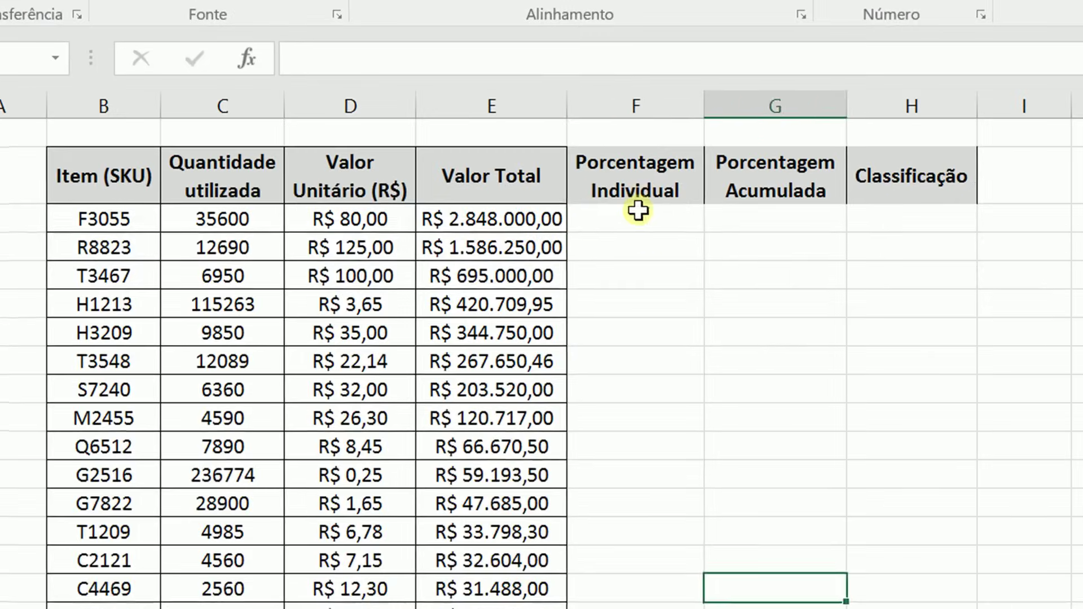
pyautogui.click(487, 251)
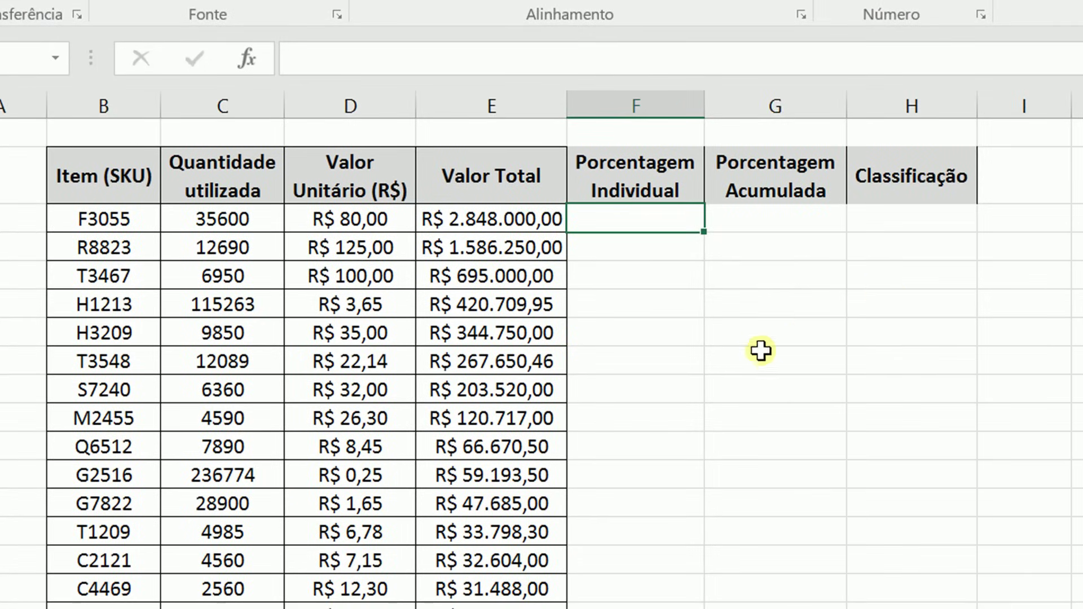
pyautogui.write('=')
pyautogui.click(459, 219)
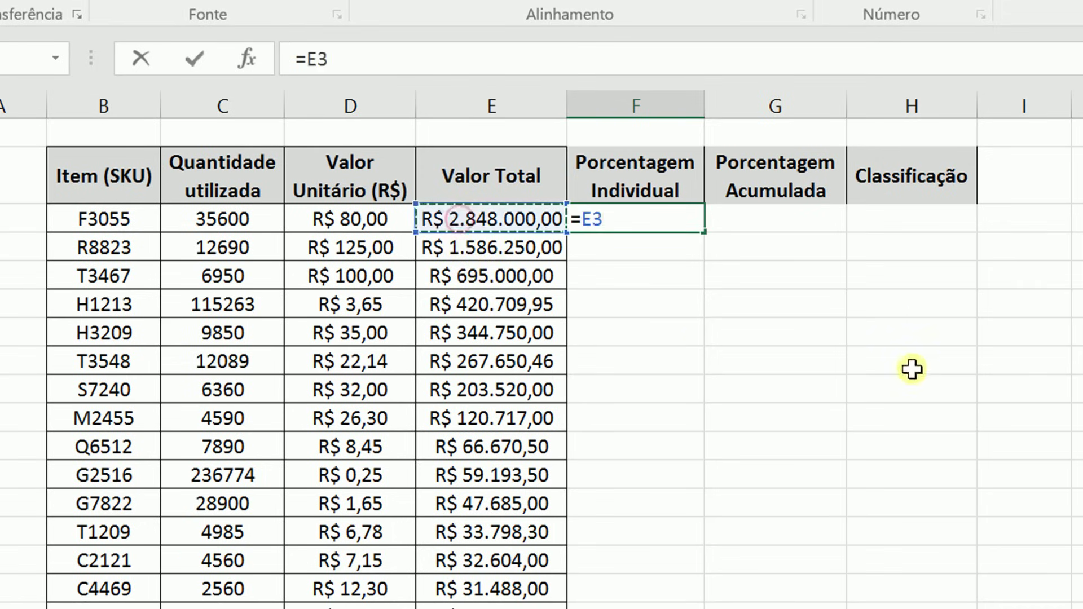
pyautogui.write('/')
pyautogui.scroll(-5, 622, 329)
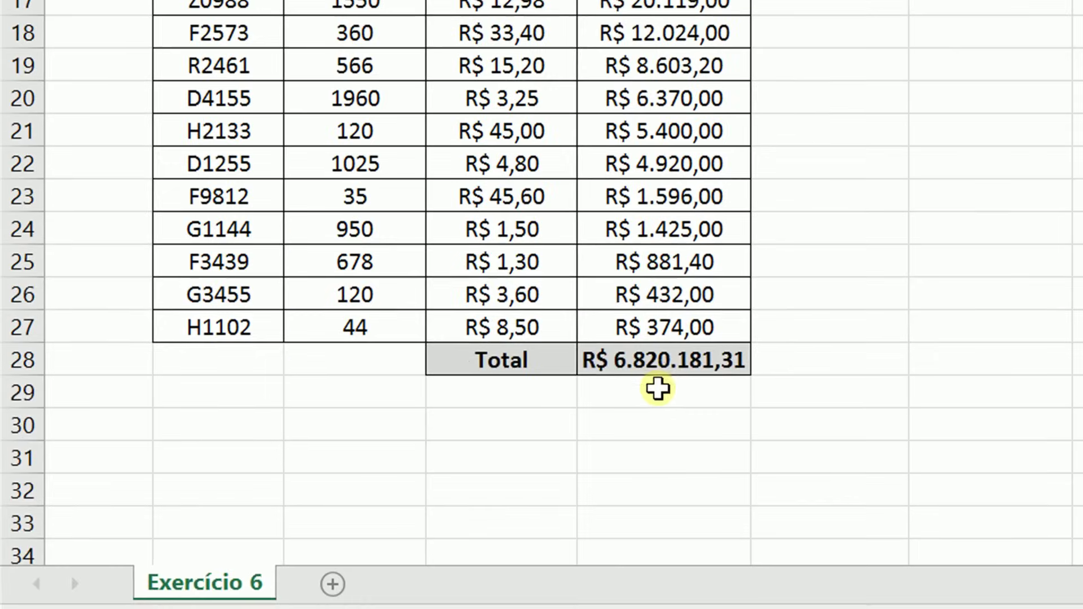
pyautogui.click(656, 366)
pyautogui.scroll(4, 941, 148)
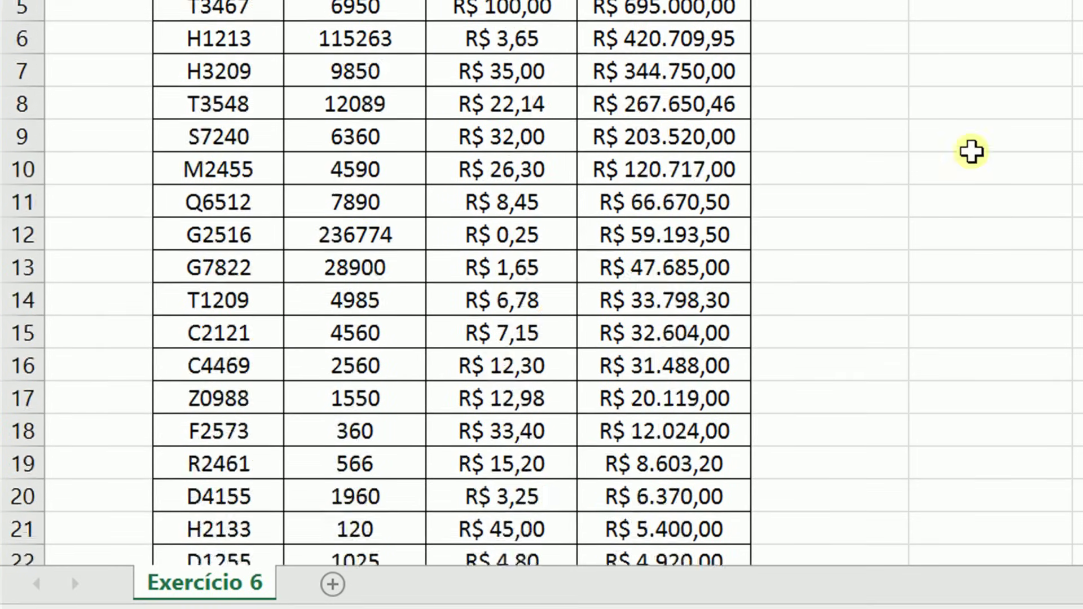
pyautogui.press('Return')
# Step: Format F3 as a percentage with two decimal places
pyautogui.click(786, 32)
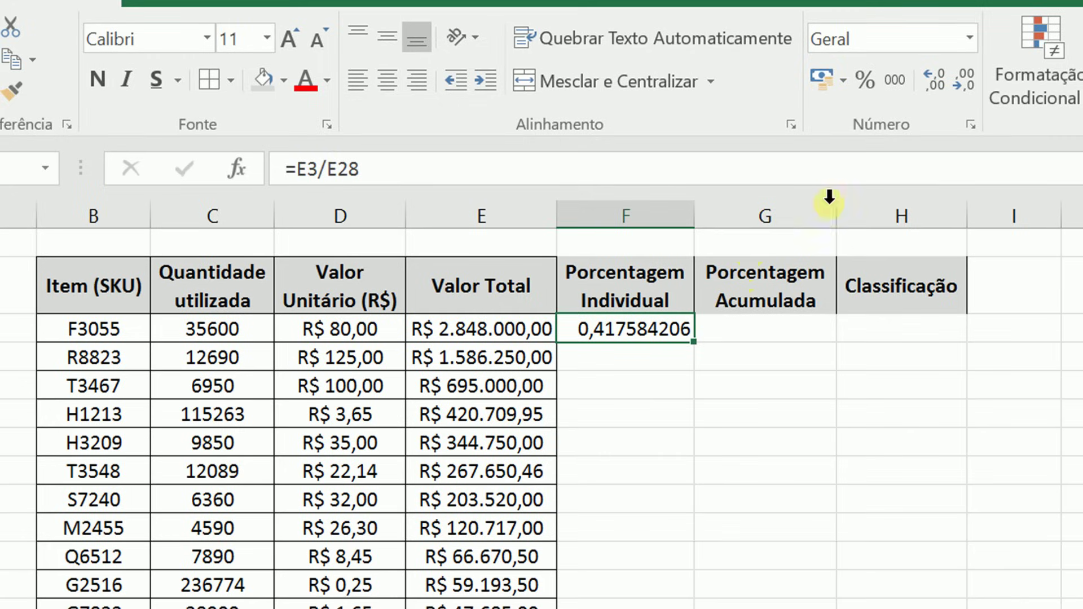
pyautogui.click(866, 79)
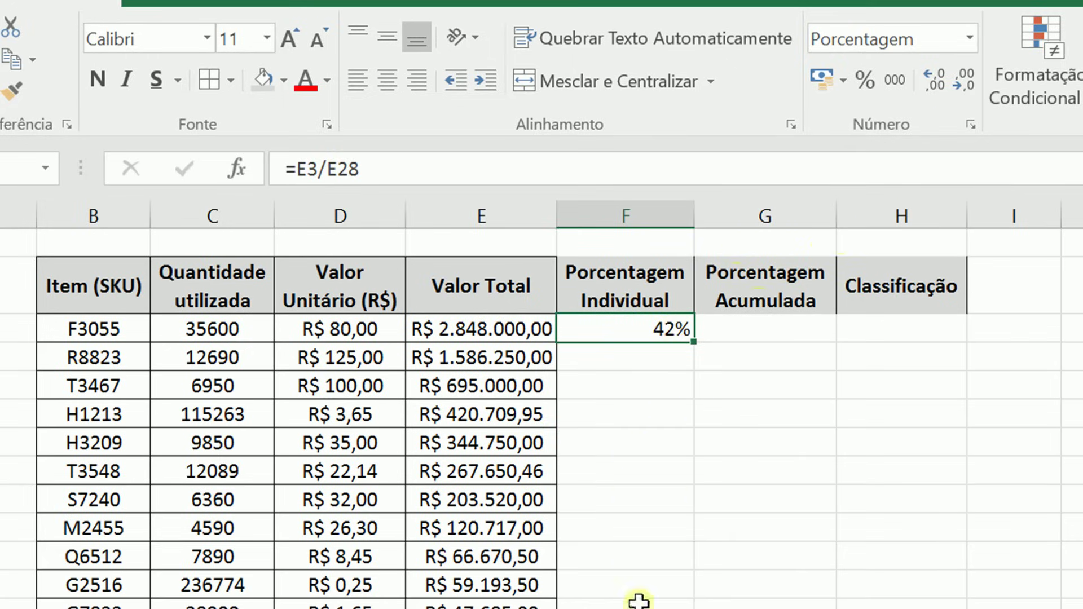
pyautogui.scroll(-2, 541, 424)
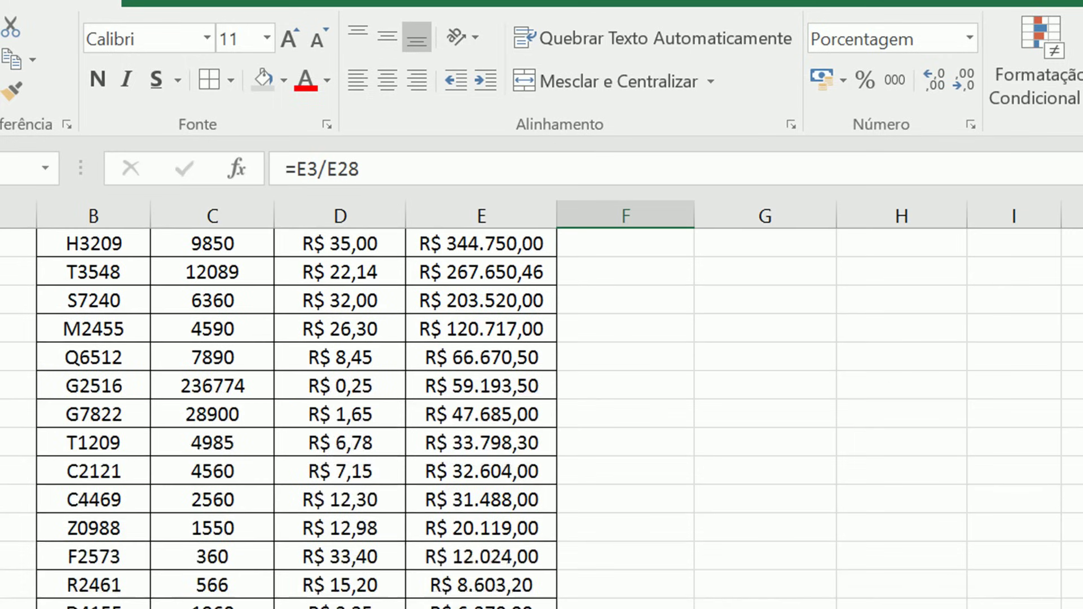
pyautogui.scroll(2, 542, 423)
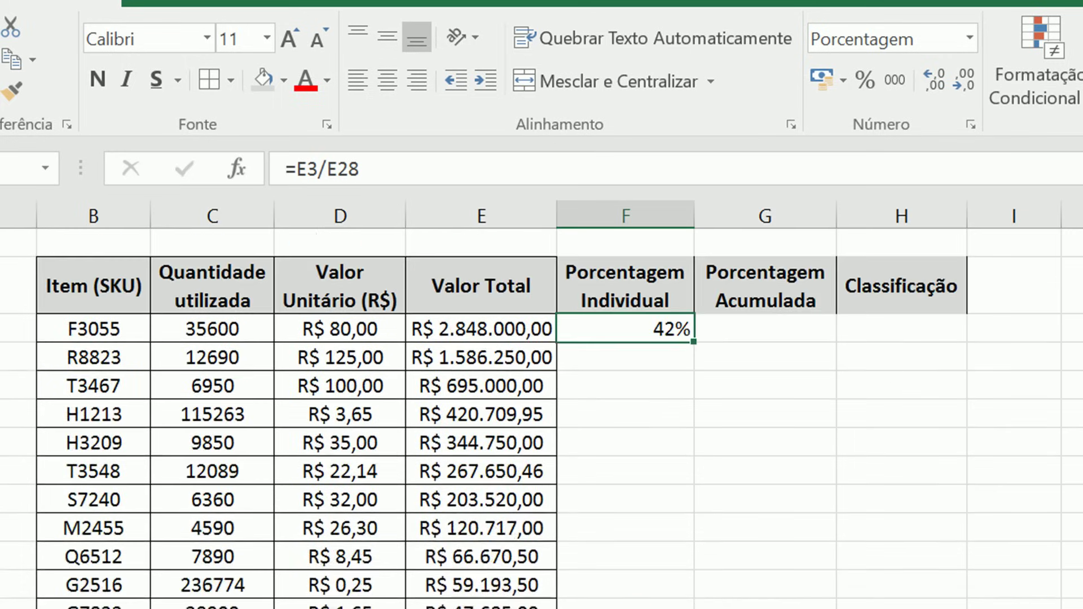
pyautogui.click(930, 87)
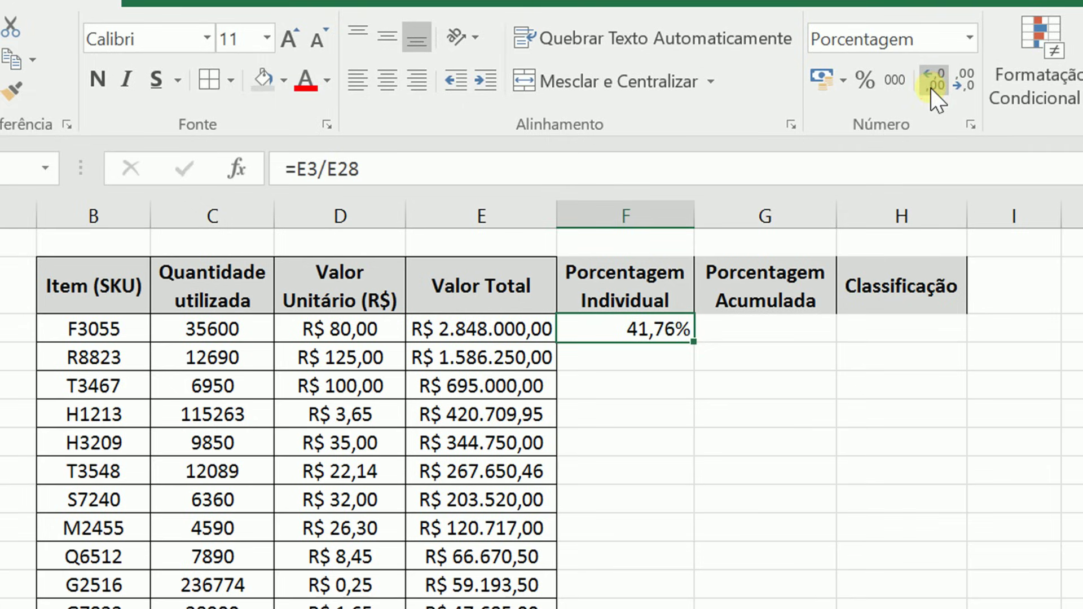
pyautogui.click(740, 339)
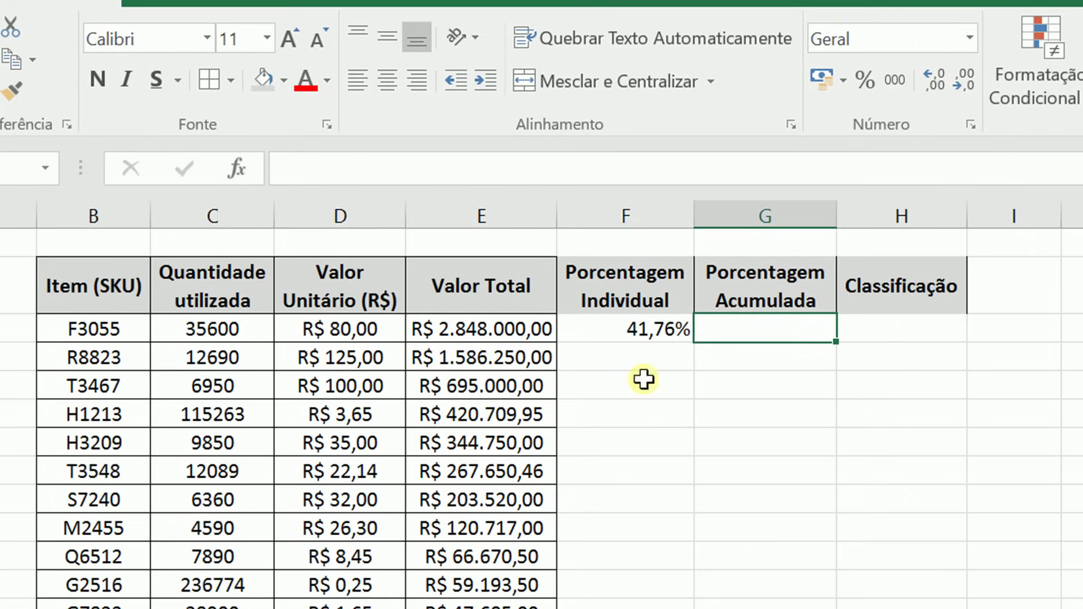
# Step: Fill the F3 formula down the Porcentagem Individual column for all items
pyautogui.click(642, 337)
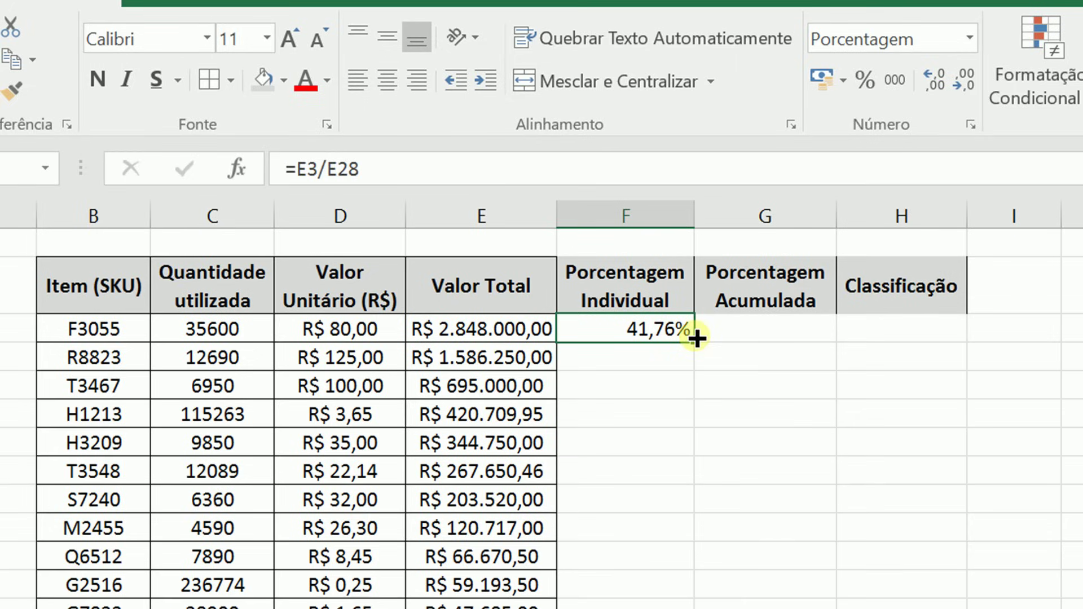
pyautogui.doubleClick(697, 338)
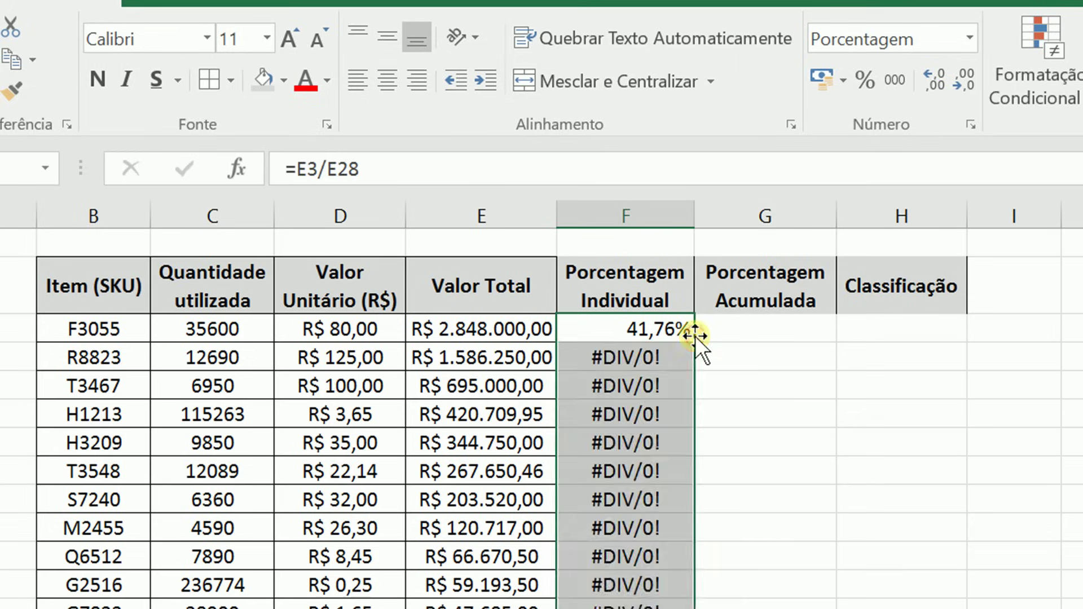
pyautogui.click(741, 413)
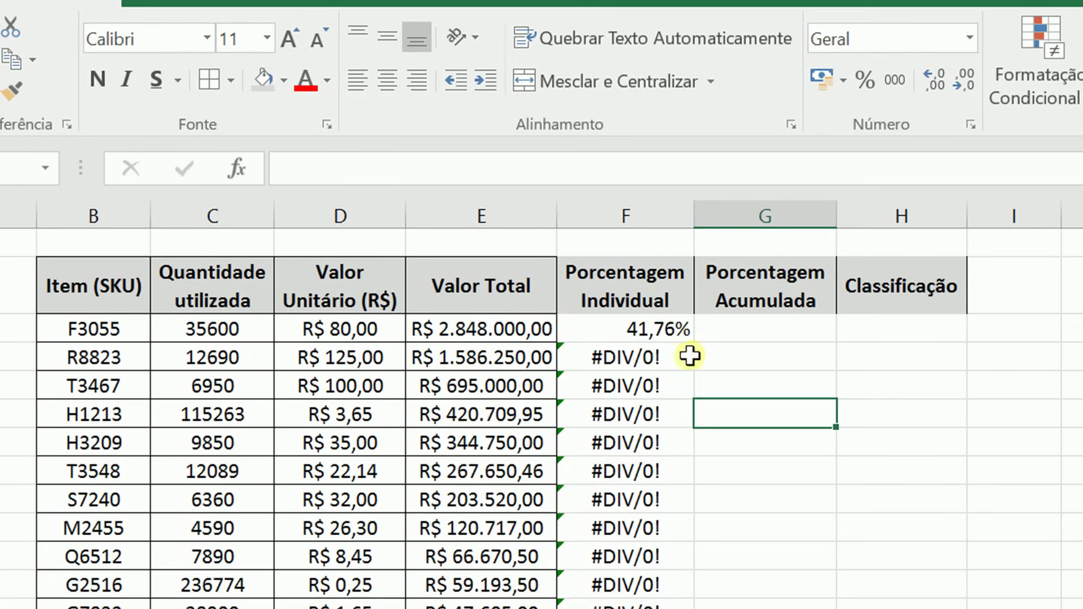
# Step: Examine the Porcentagem Individual formulas in F3 and F7 and trace which total cell each one divides by
pyautogui.click(643, 327)
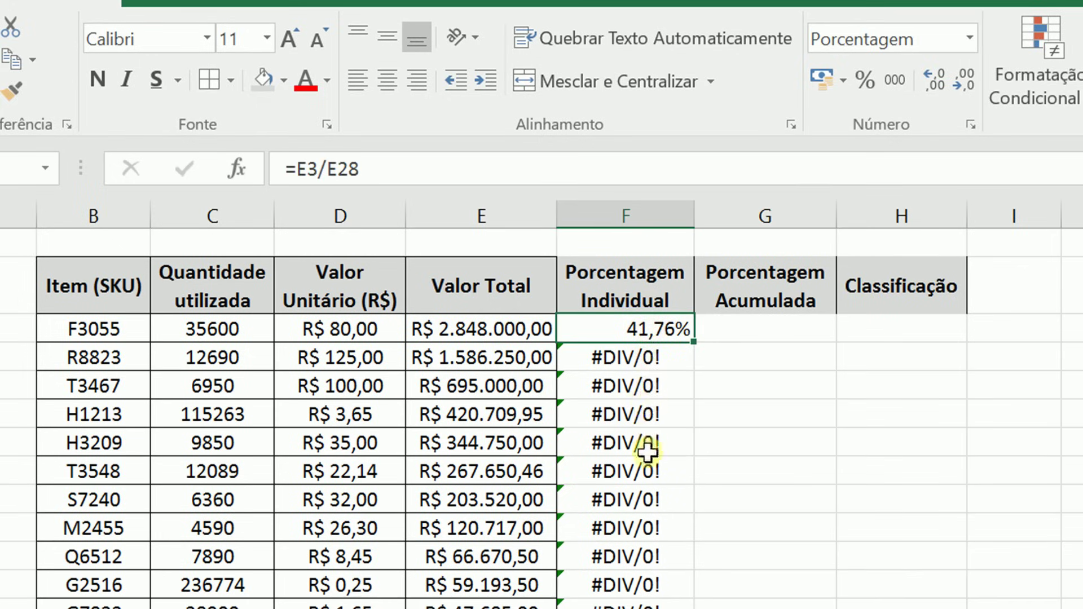
pyautogui.click(649, 436)
pyautogui.click(508, 328)
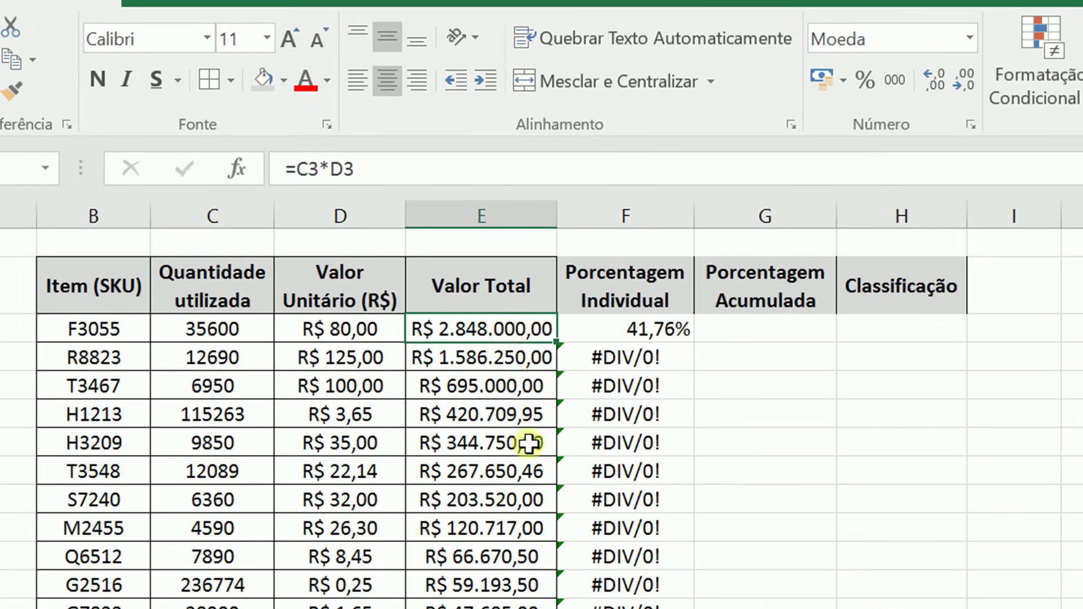
pyautogui.click(645, 441)
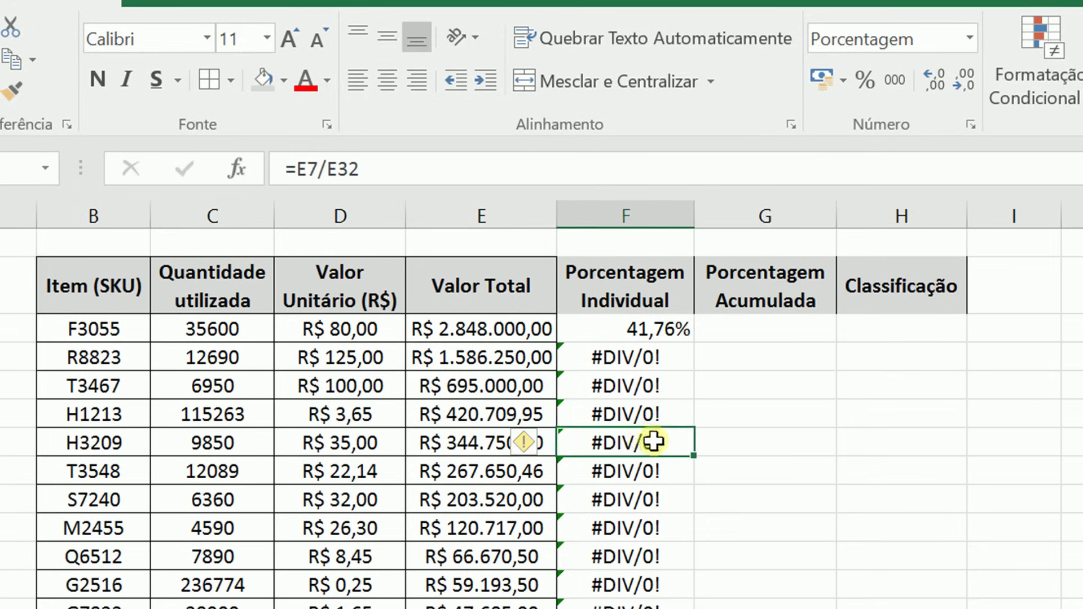
pyautogui.doubleClick(653, 441)
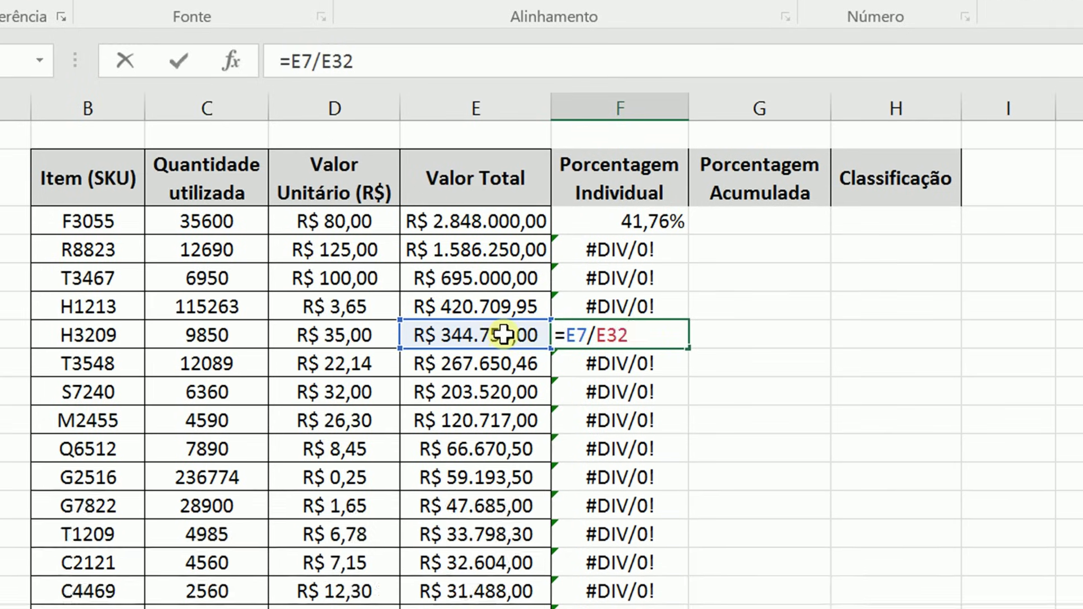
pyautogui.scroll(-5, 509, 442)
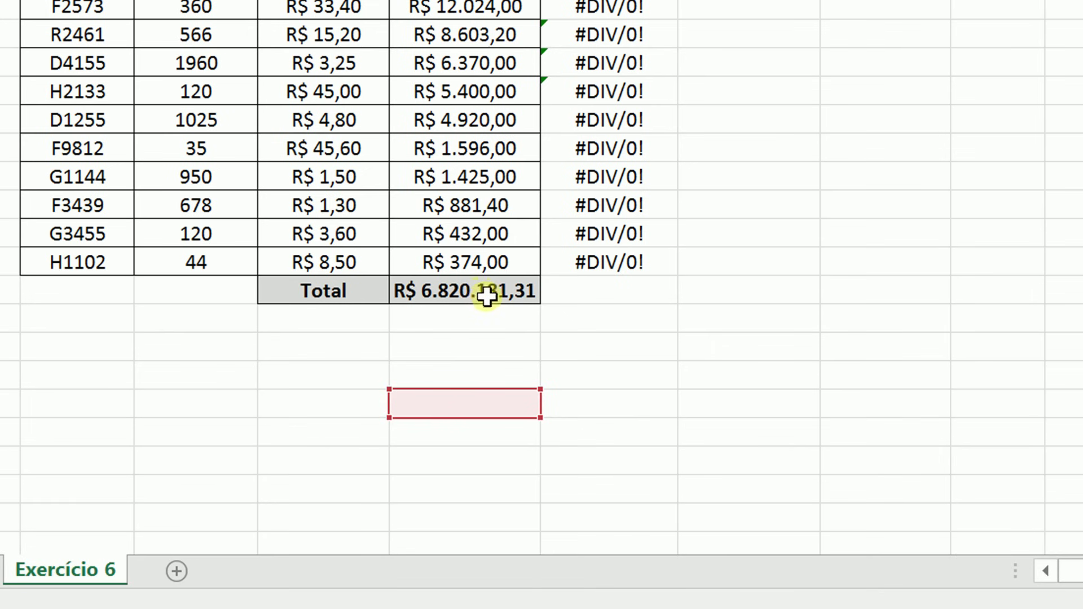
pyautogui.scroll(6, 487, 295)
pyautogui.press('Return')
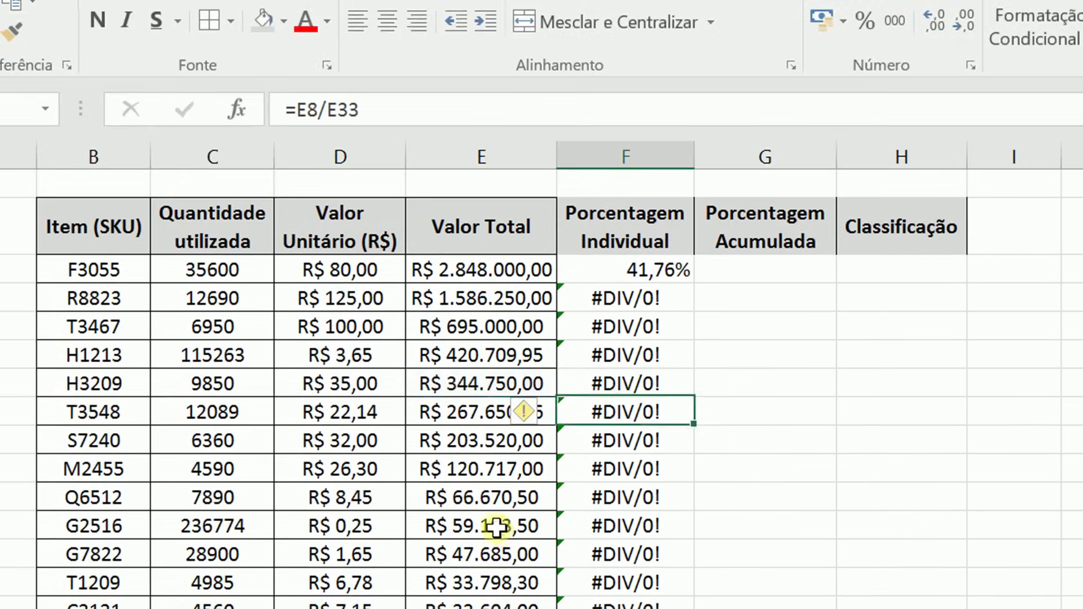
# Step: Make the total reference in F3 absolute so the formula reads =E3/$E$28, and fill it down the Porcentagem Individual column
pyautogui.click(681, 275)
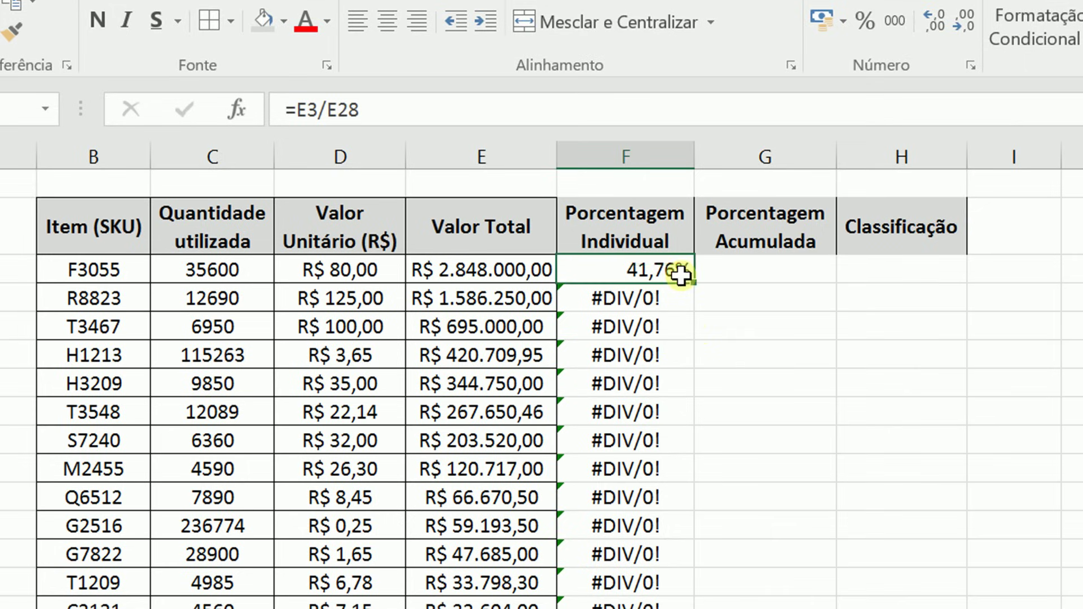
pyautogui.doubleClick(622, 271)
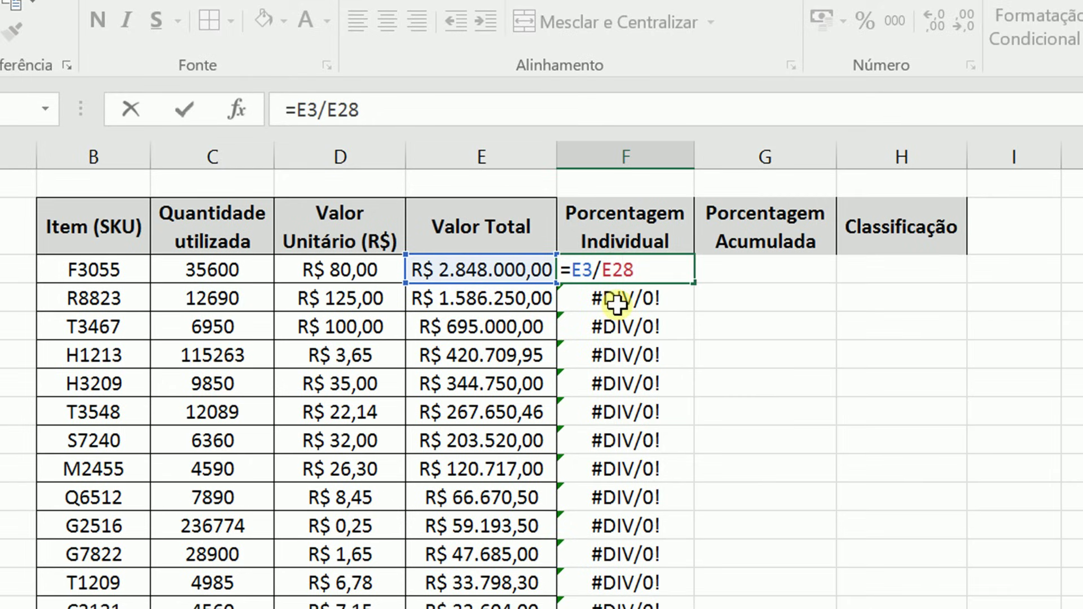
pyautogui.press('F4')
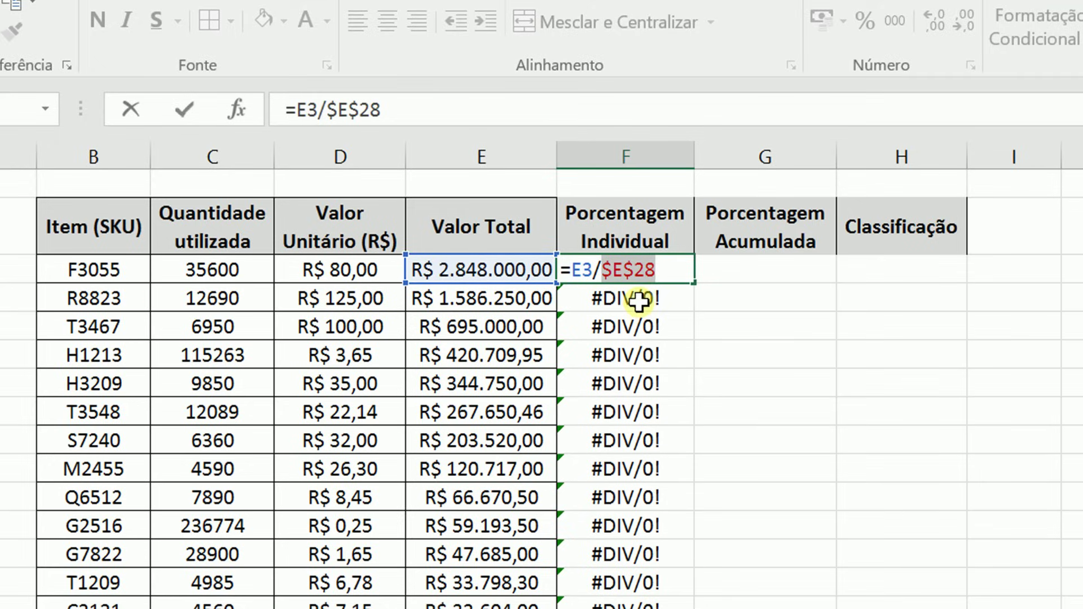
pyautogui.press('Return')
pyautogui.click(628, 271)
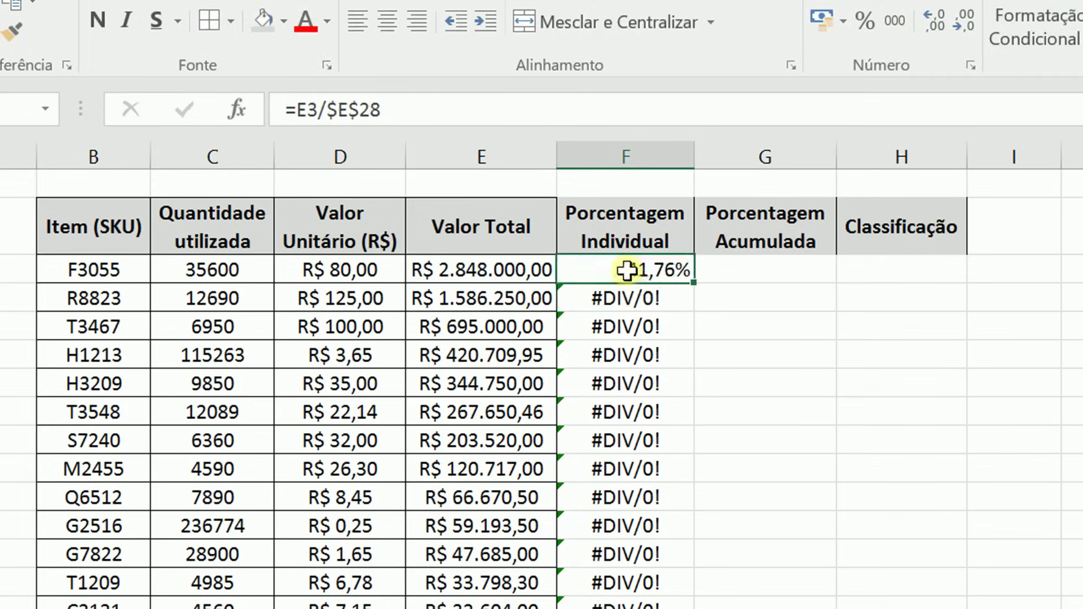
pyautogui.doubleClick(692, 285)
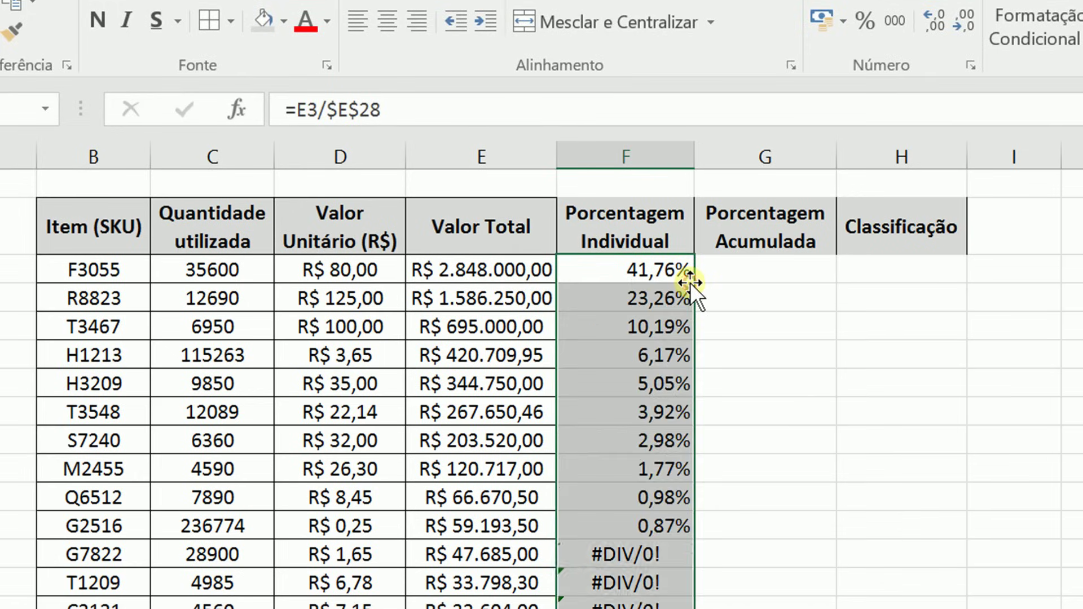
# Step: Check several filled Porcentagem Individual formulas, including F11, to see which total cell each one references
pyautogui.click(633, 411)
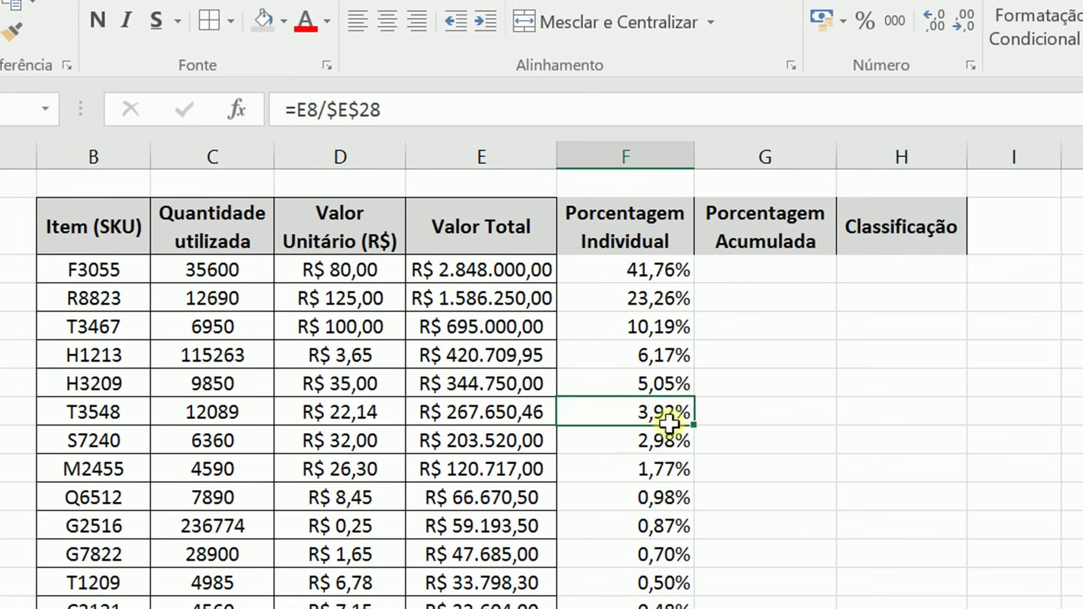
pyautogui.click(663, 382)
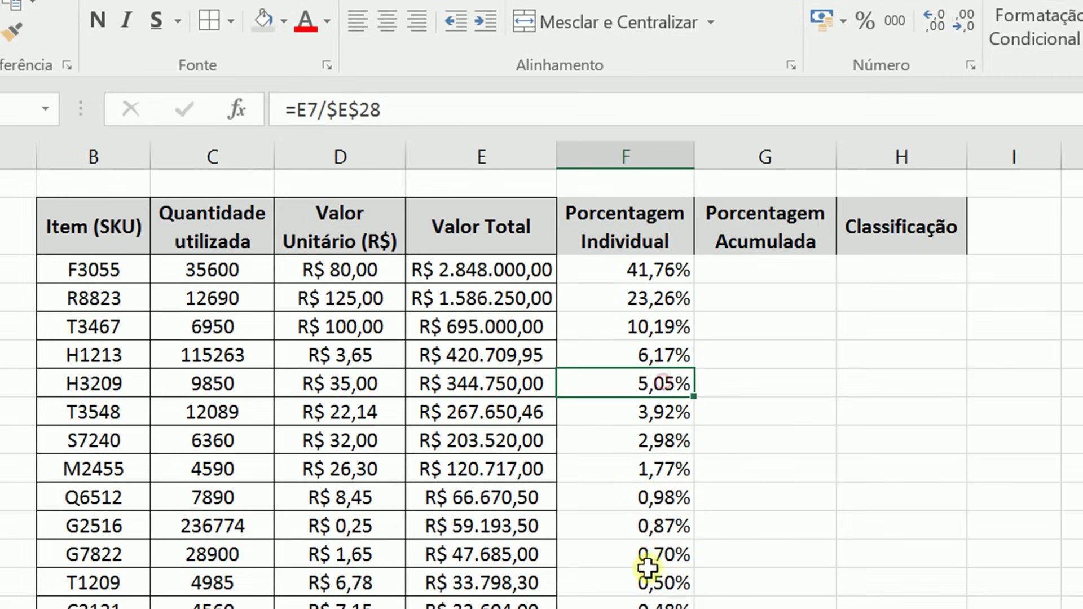
pyautogui.click(634, 528)
pyautogui.click(637, 502)
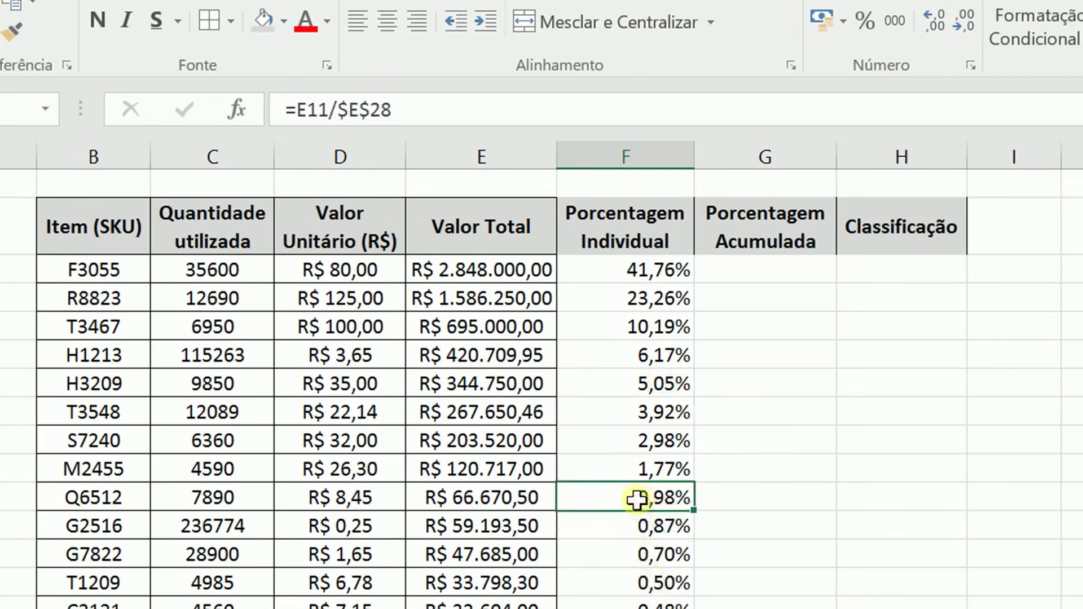
pyautogui.doubleClick(638, 500)
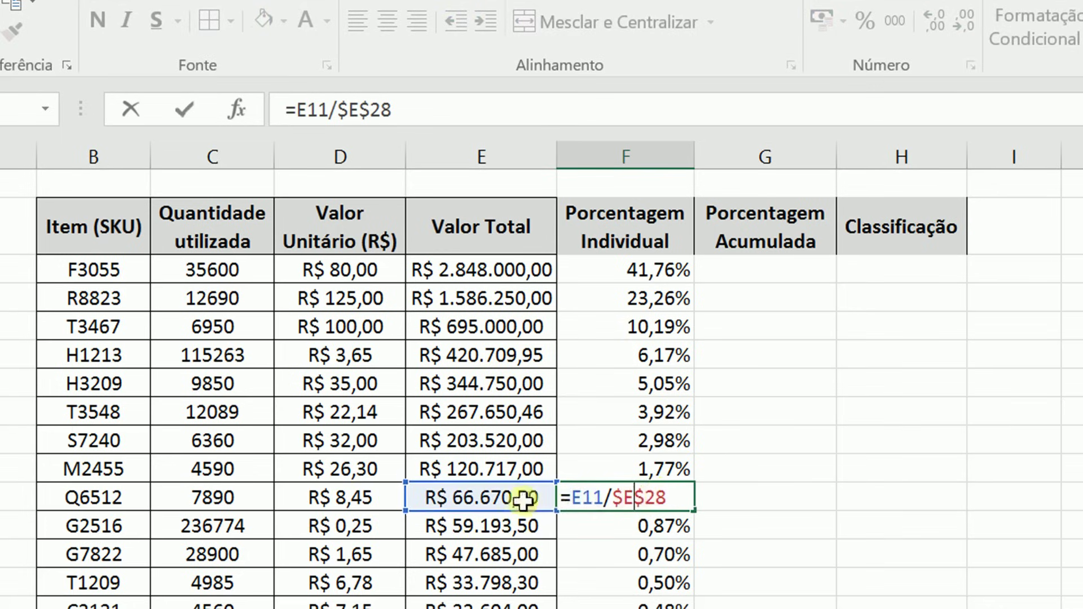
pyautogui.scroll(-3, 499, 261)
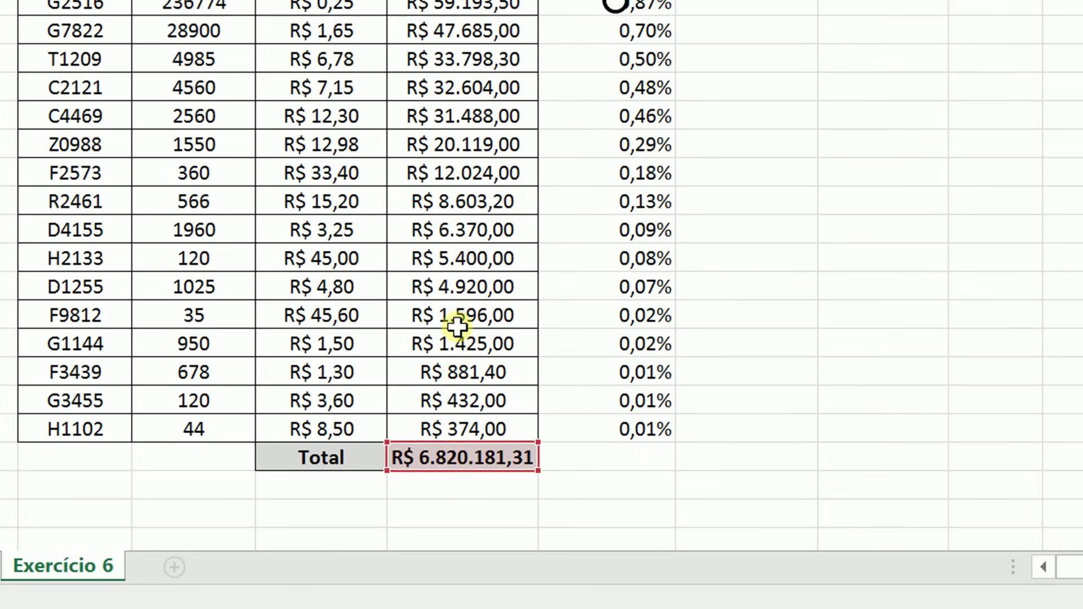
pyautogui.press('Return')
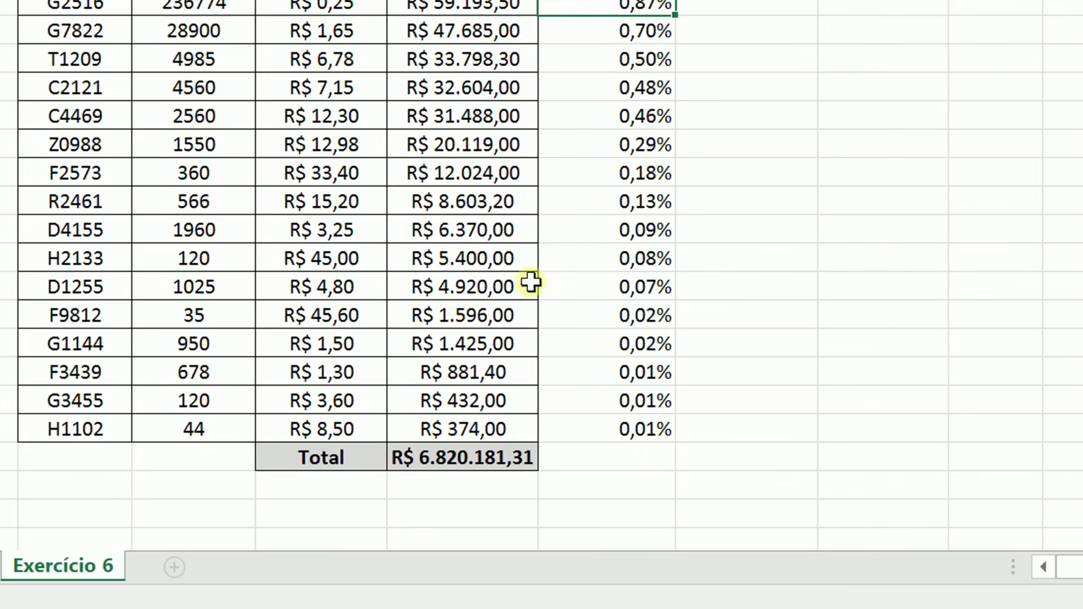
pyautogui.scroll(2, 618, 243)
pyautogui.scroll(2, 618, 242)
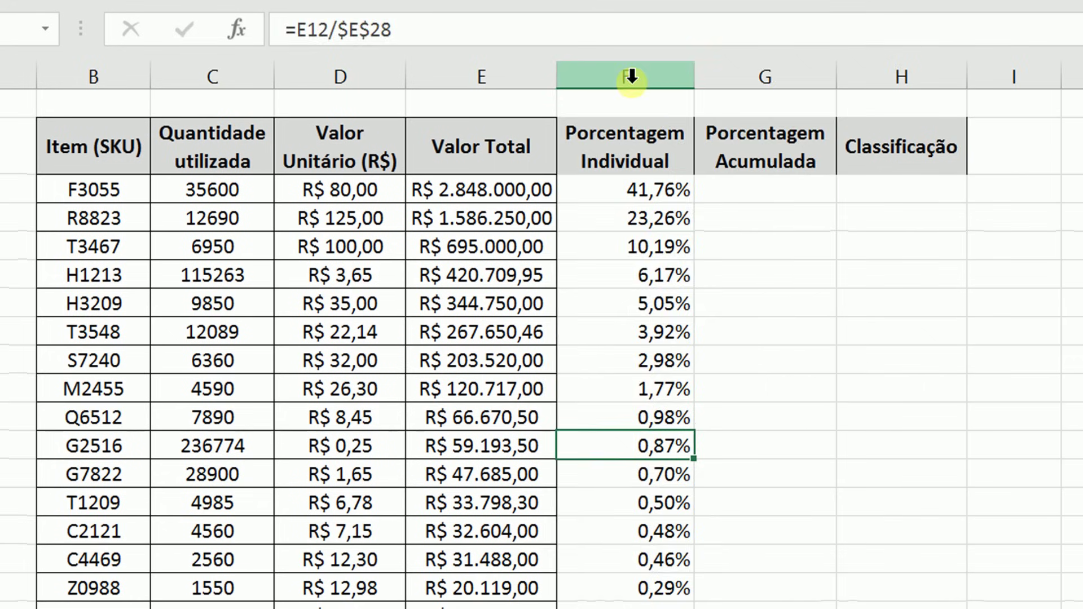
# Step: Centre the contents of columns F to H horizontally
pyautogui.moveTo(629, 79); pyautogui.dragTo(844, 119)
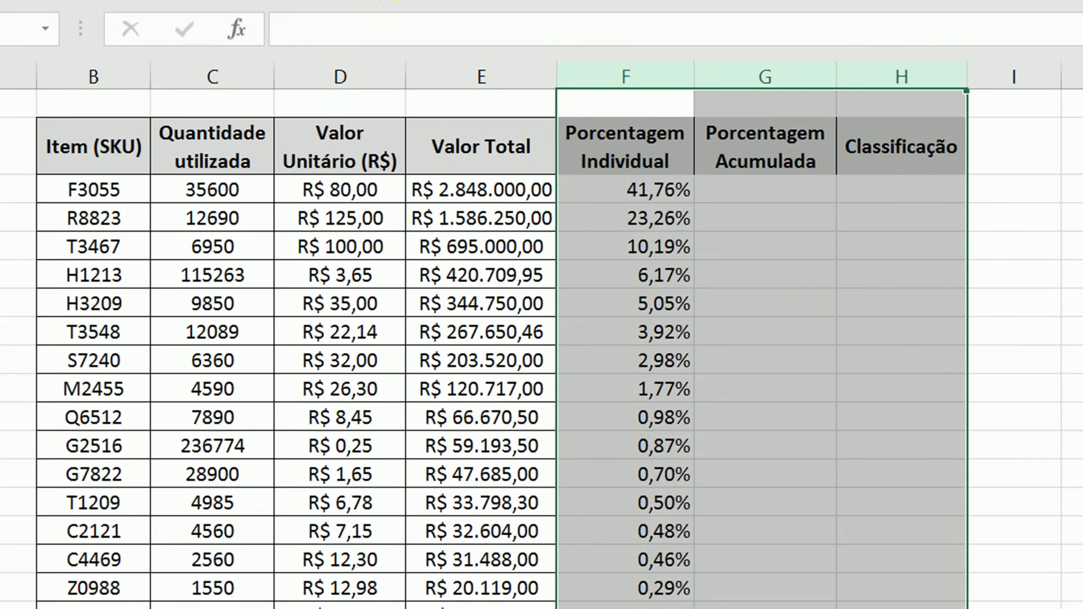
pyautogui.click(788, 303)
pyautogui.click(742, 206)
# Step: Enter the formula =F3 in G3 as the first item's Porcentagem Acumulada
pyautogui.click(738, 183)
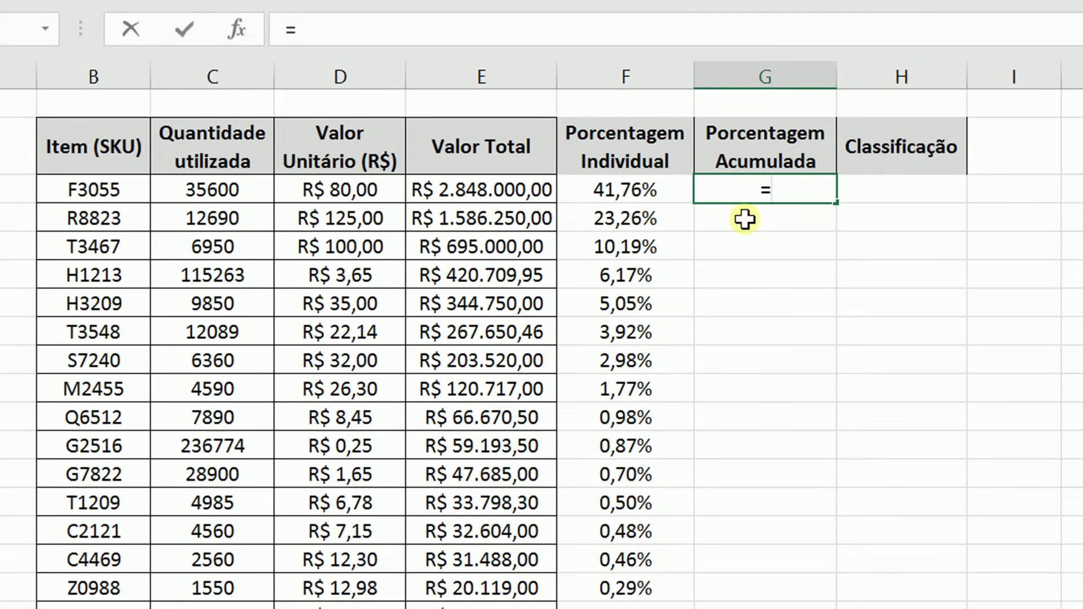
pyautogui.press('Left')
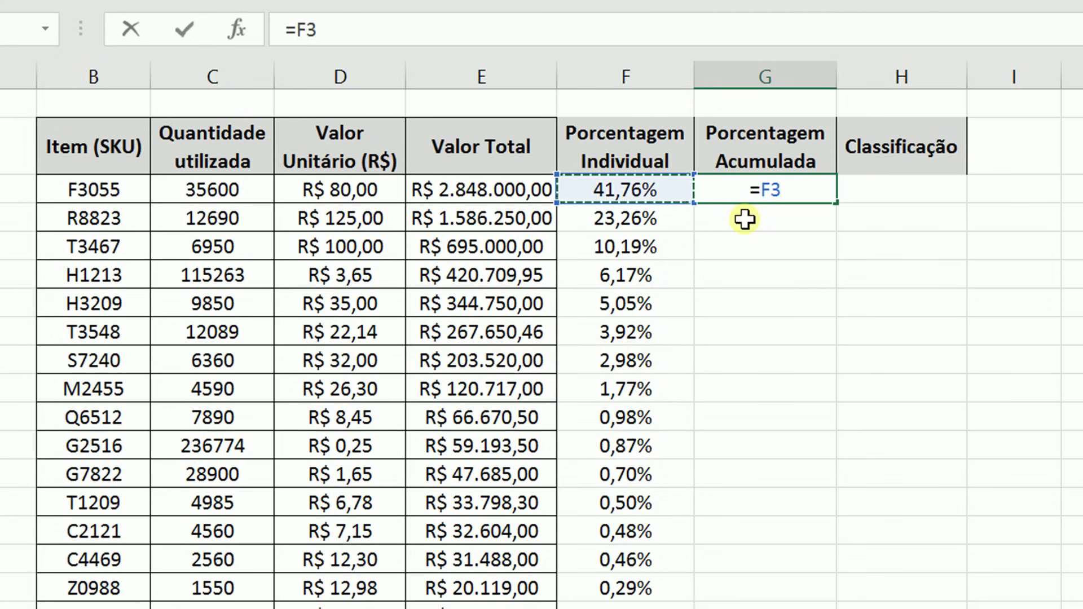
pyautogui.press('Return')
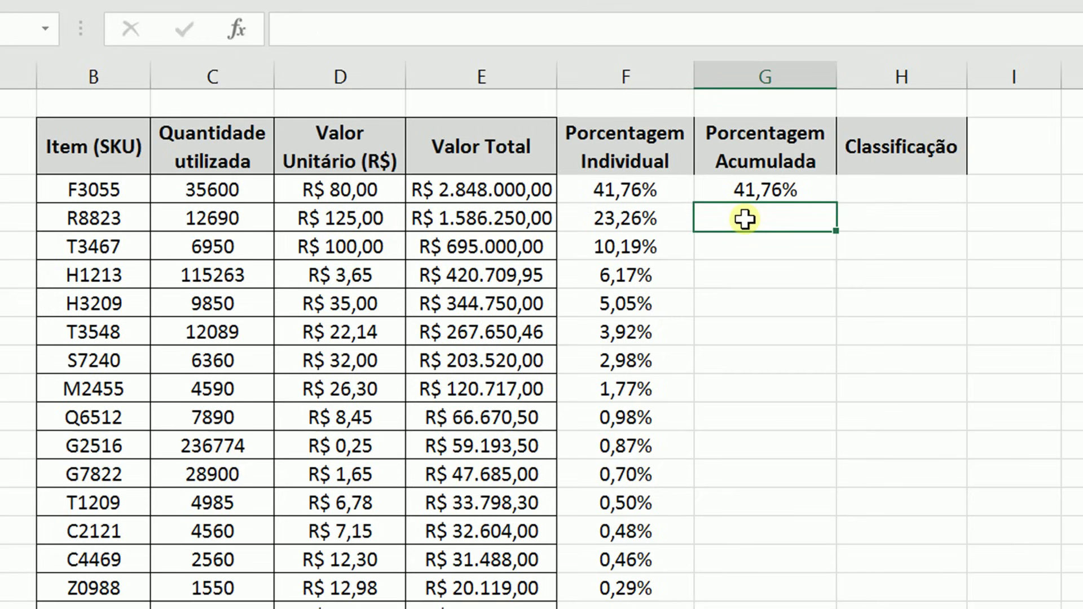
# Step: Enter the formula =F4+G3 in G4 to calculate the second item's Porcentagem Acumulada
pyautogui.write('=')
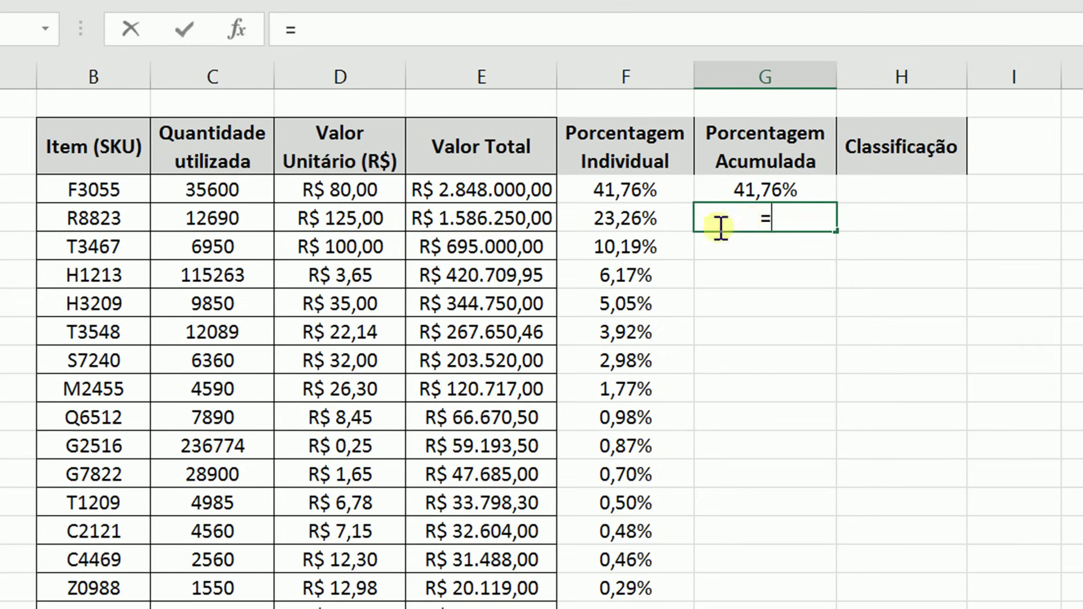
pyautogui.click(647, 218)
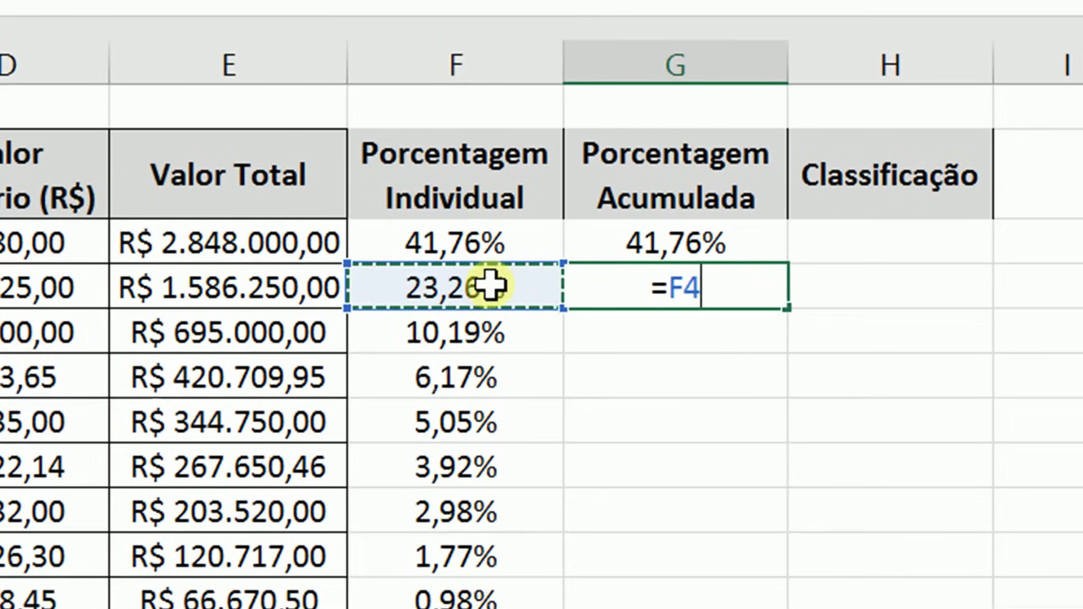
pyautogui.write('+')
pyautogui.click(630, 235)
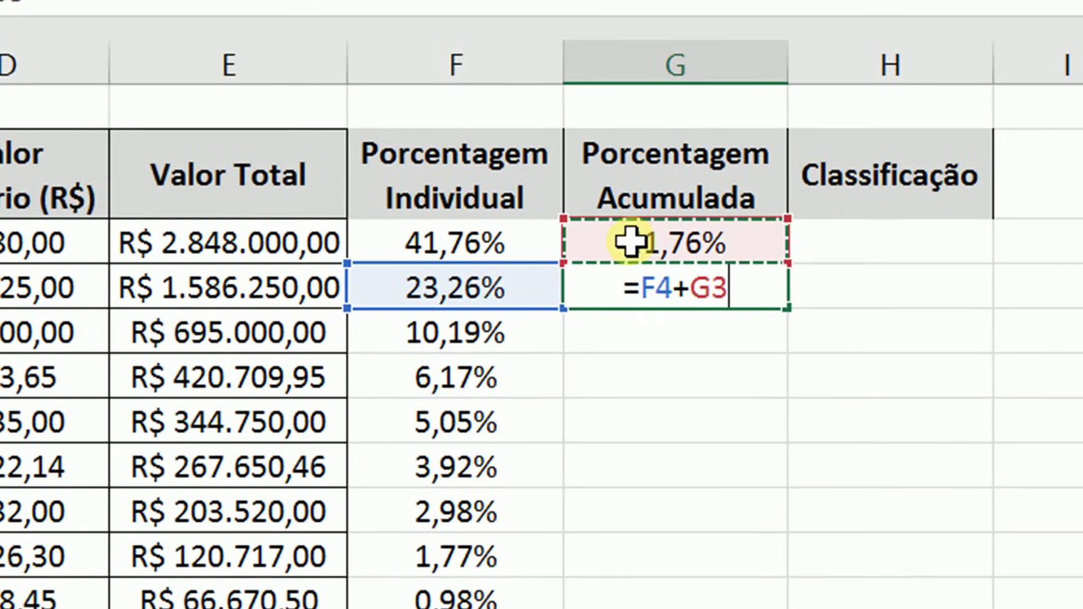
pyautogui.press('Return')
# Step: Fill the G4 formula down the Porcentagem Acumulada column for all remaining items
pyautogui.click(754, 272)
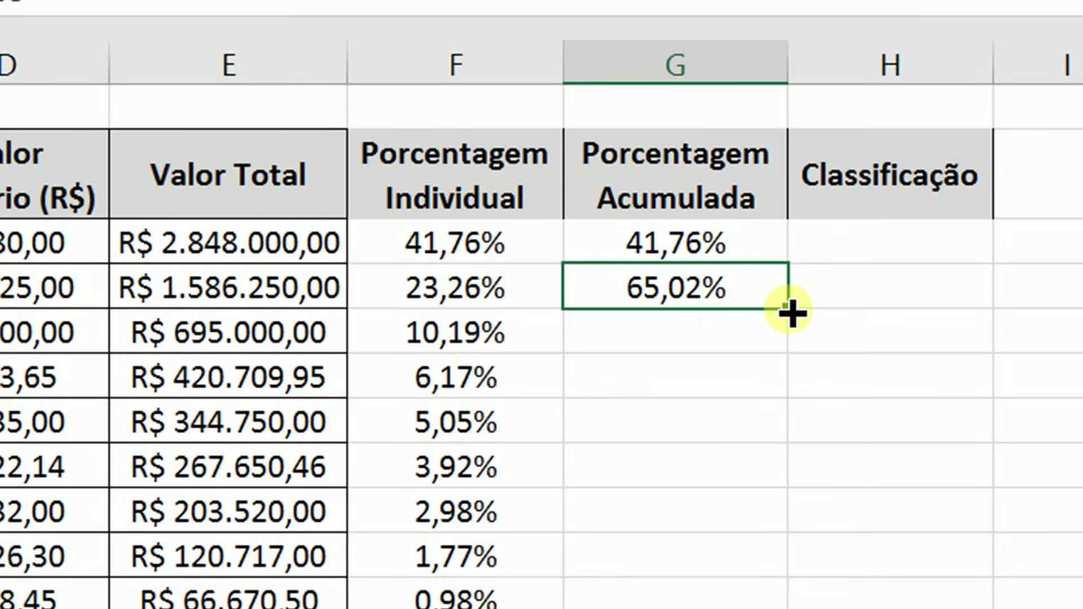
pyautogui.doubleClick(789, 310)
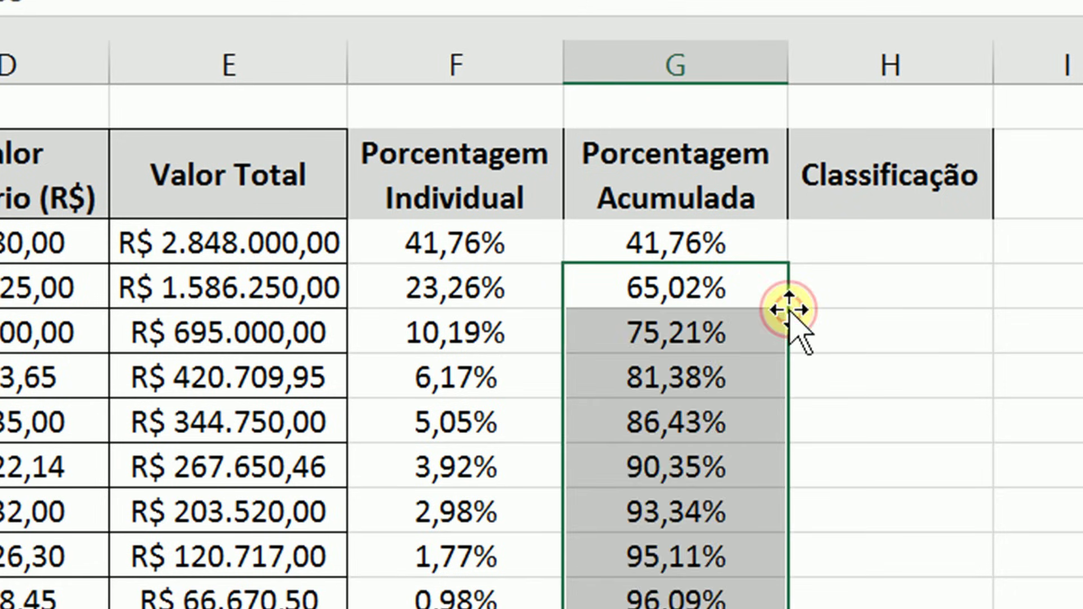
pyautogui.click(1010, 411)
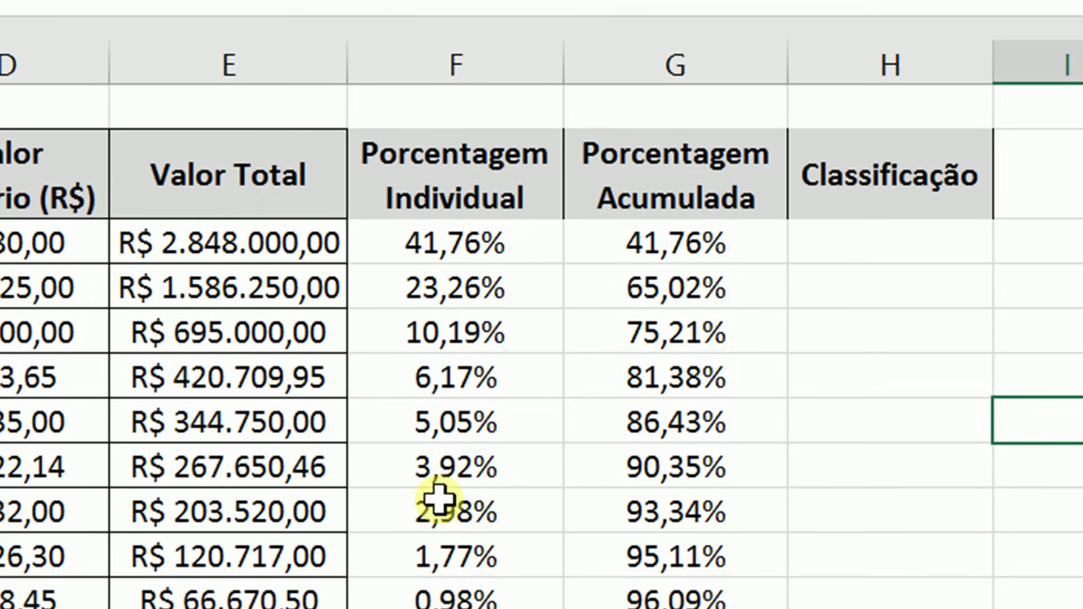
# Step: Check the accumulated formula in G9 and the last item's Porcentagem Acumulada in G27
pyautogui.click(631, 515)
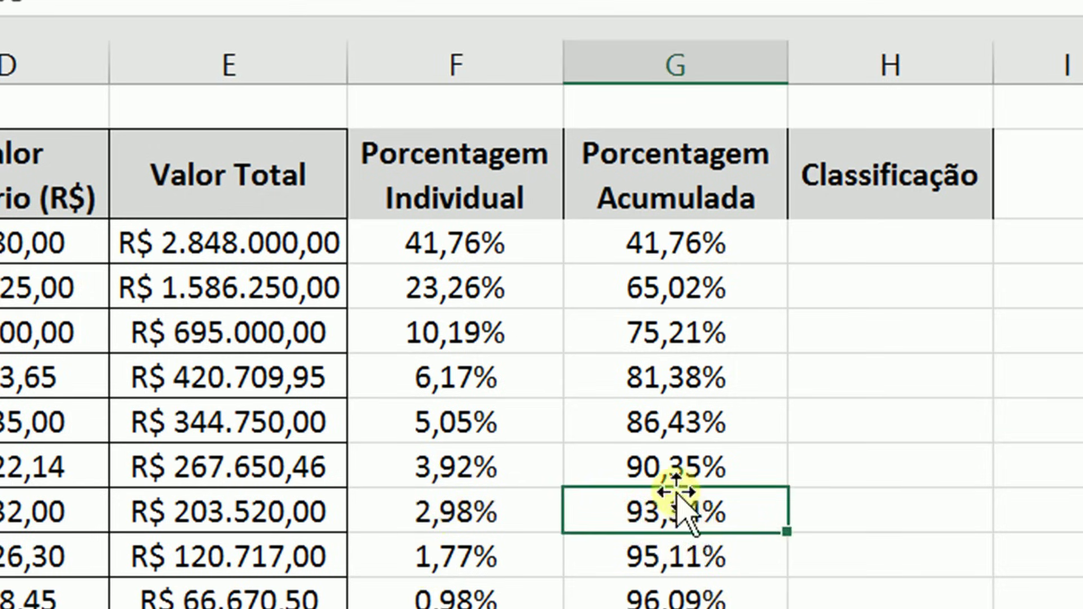
pyautogui.doubleClick(752, 511)
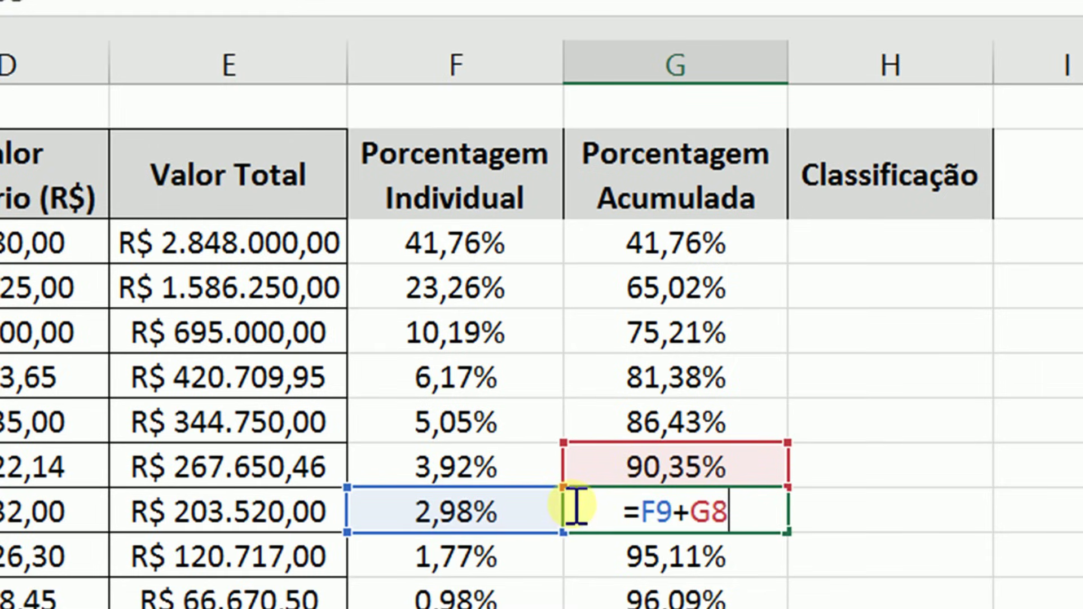
pyautogui.press('Return')
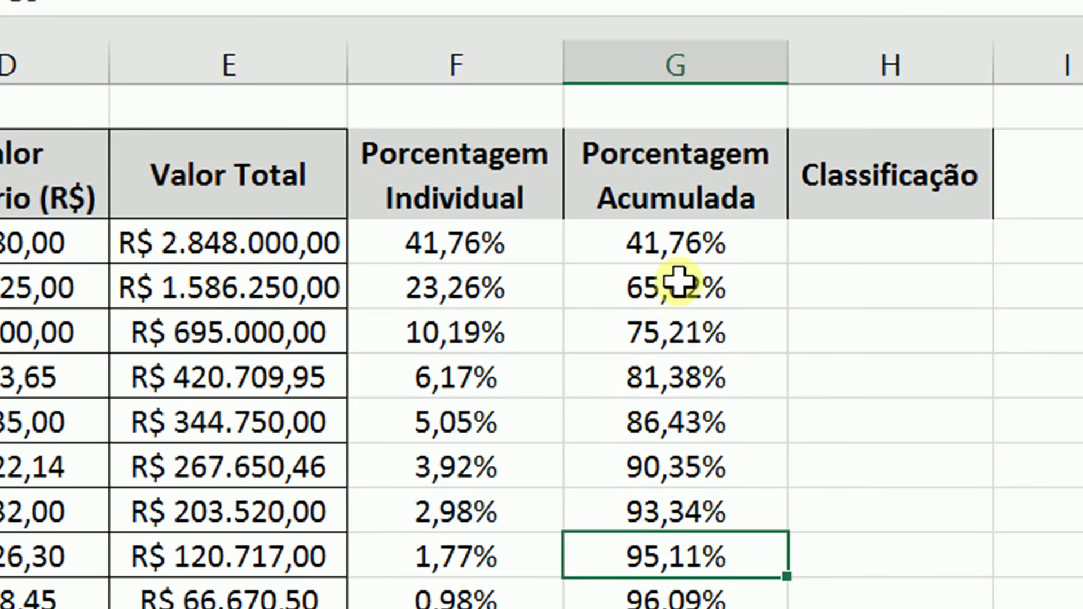
pyautogui.scroll(-4, 679, 282)
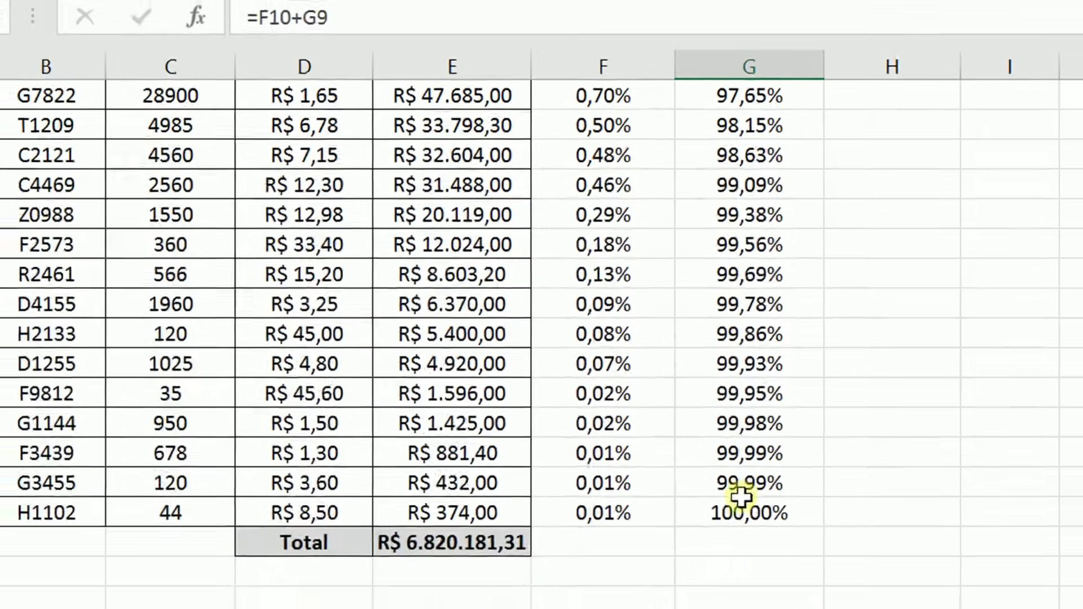
pyautogui.click(750, 489)
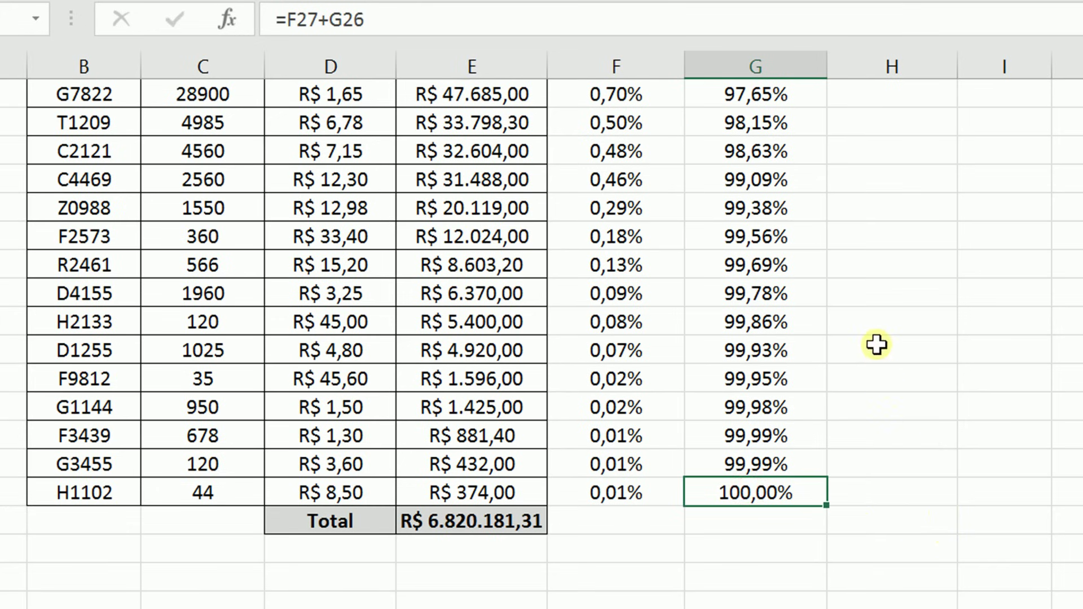
pyautogui.scroll(4, 876, 345)
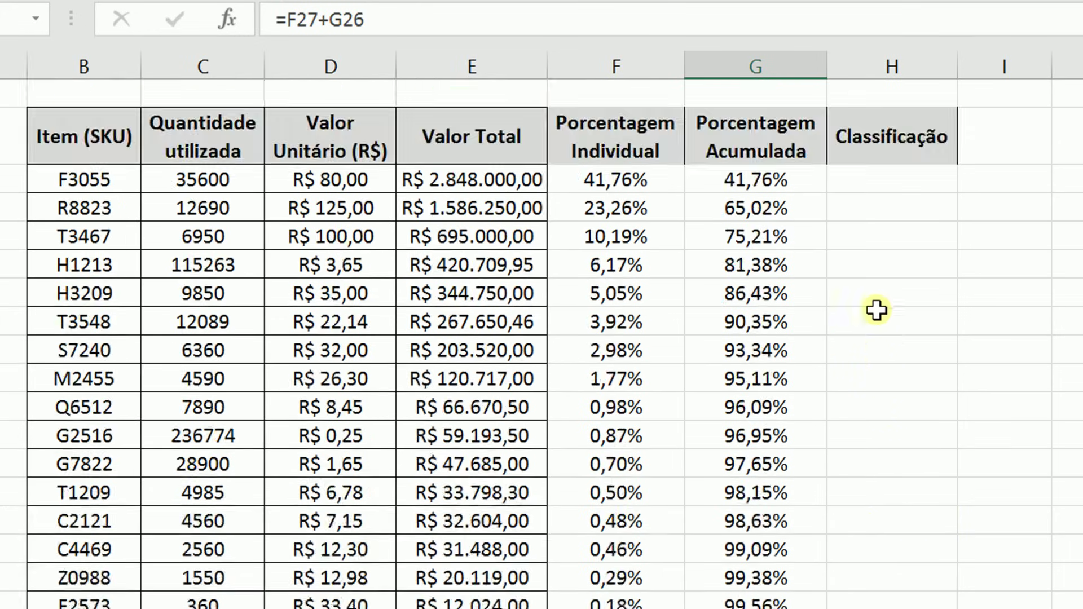
# Step: Apply borders to all cells of the Porcentagem Individual, Porcentagem Acumulada and Classificação columns, from the headers to the last item (F2:H27)
pyautogui.click(638, 122)
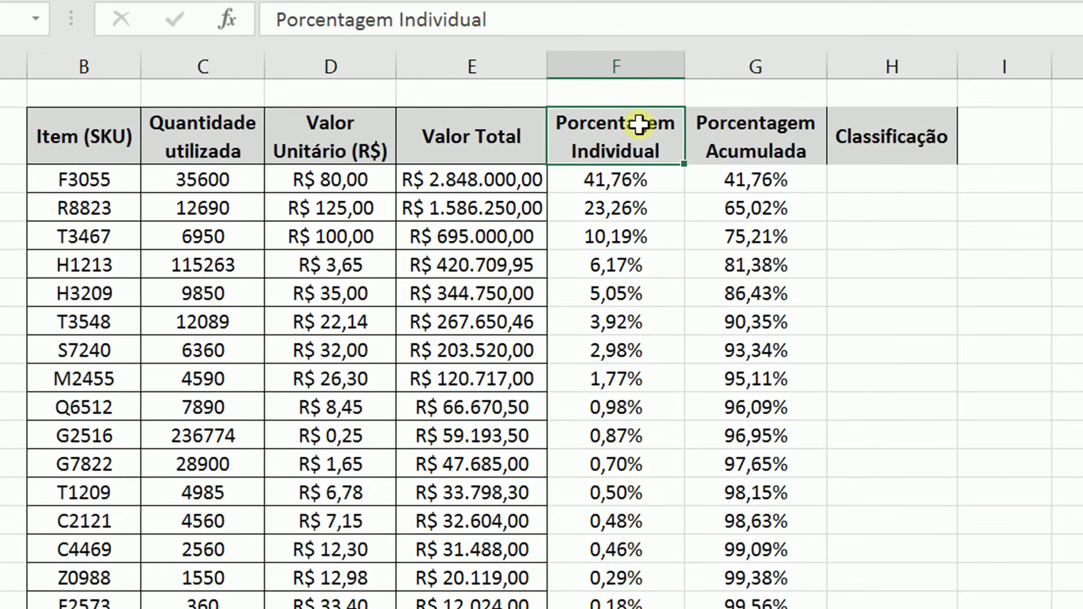
pyautogui.scroll(-1, 902, 358)
pyautogui.scroll(1, 903, 357)
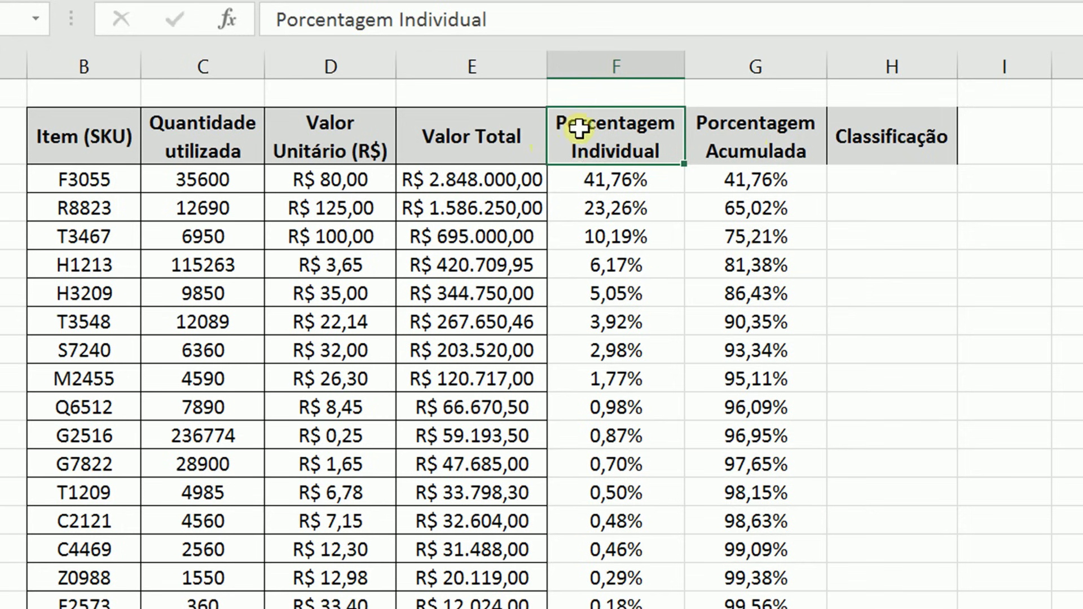
pyautogui.scroll(-3, 851, 300)
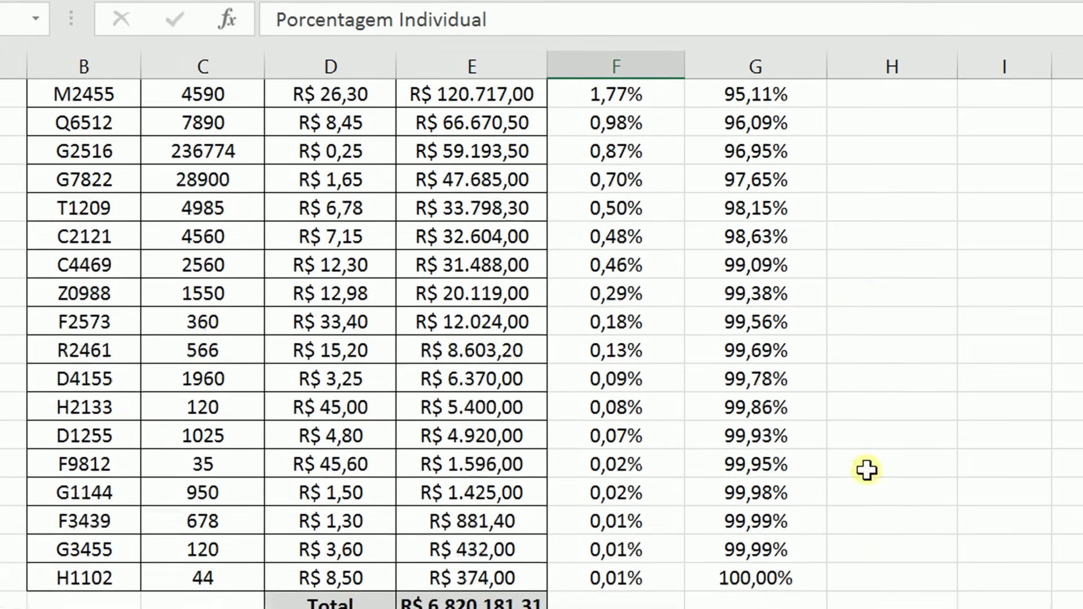
pyautogui.keyDown('shift'); pyautogui.click(885, 571); pyautogui.keyUp('shift')
pyautogui.scroll(3, 928, 418)
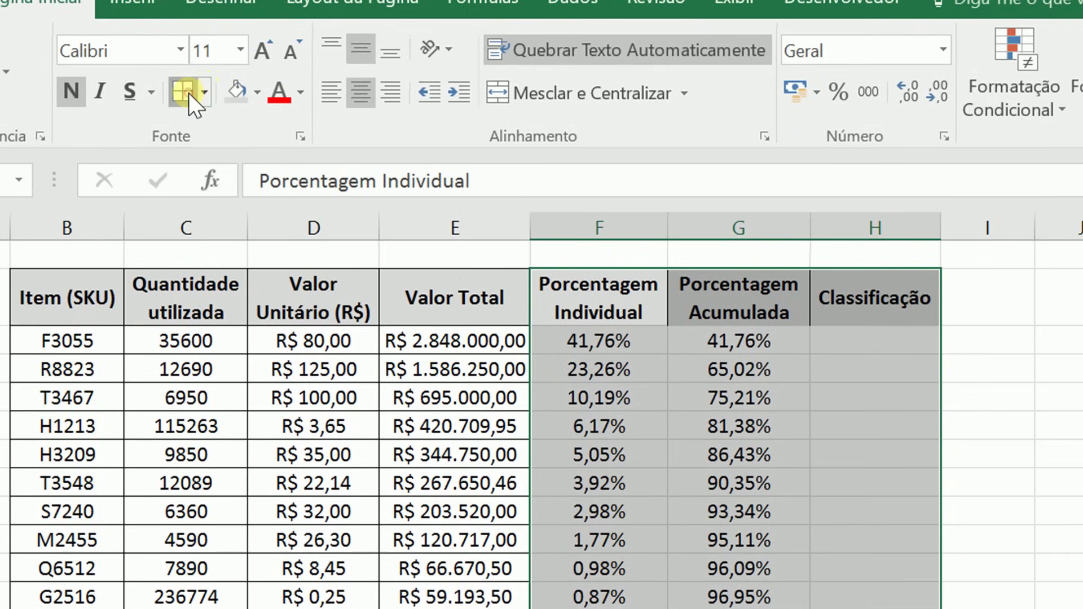
pyautogui.click(188, 93)
pyautogui.click(902, 387)
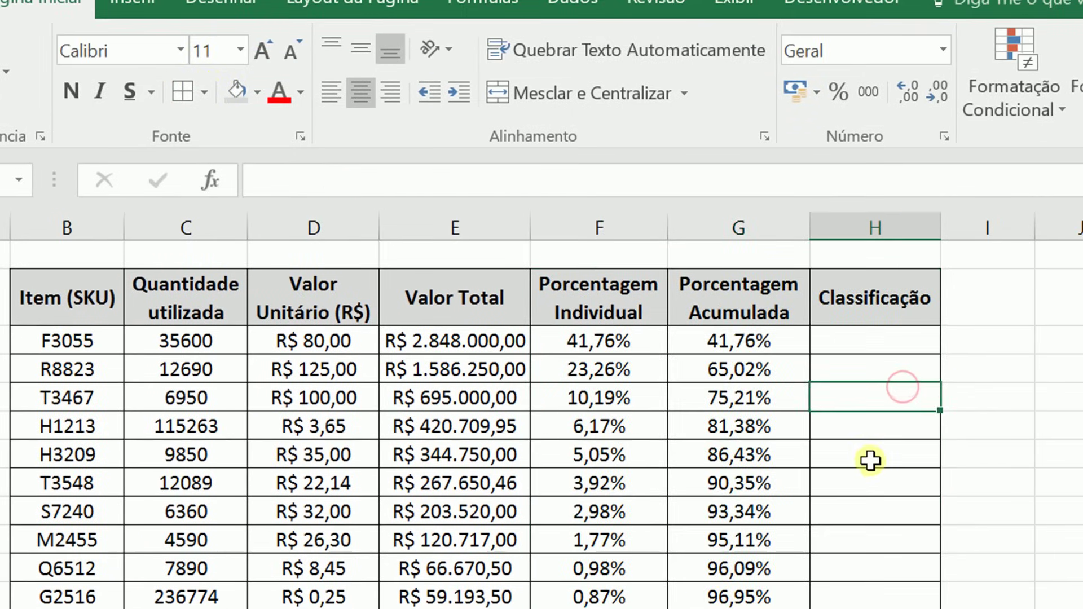
pyautogui.click(863, 490)
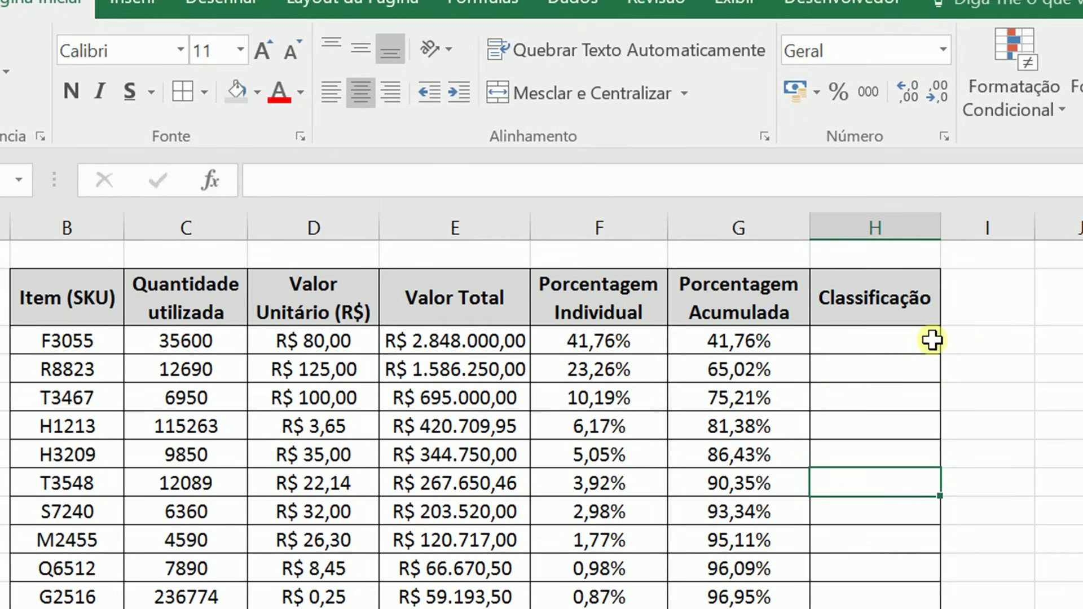
pyautogui.click(889, 235)
pyautogui.click(899, 336)
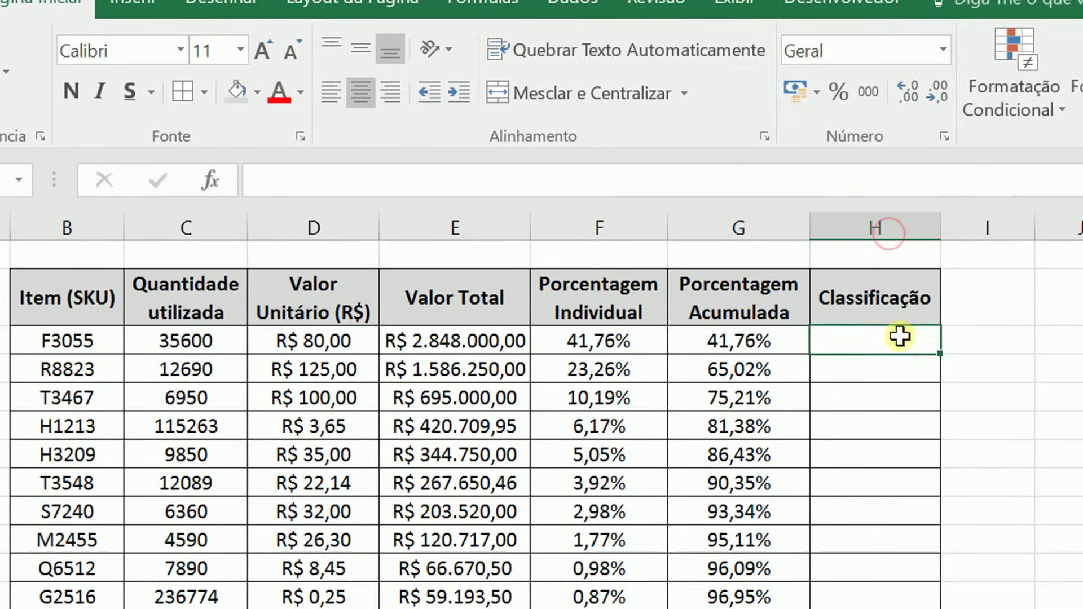
# Step: Enter the headers Classe in J2 and Corte in K2 for a cutoff table beside the main table
pyautogui.click(1060, 298)
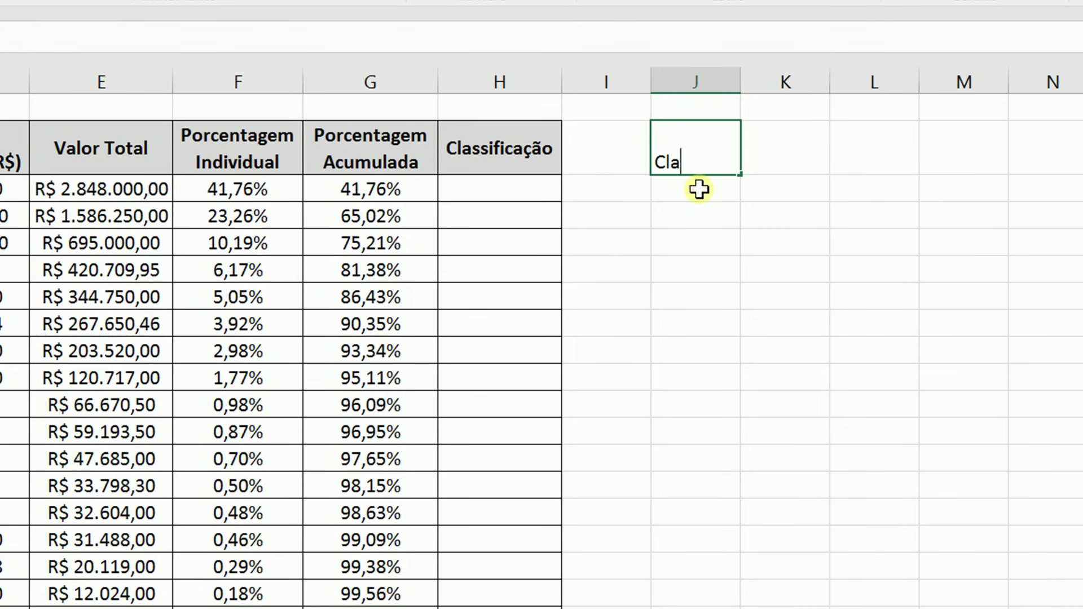
pyautogui.press('Tab')
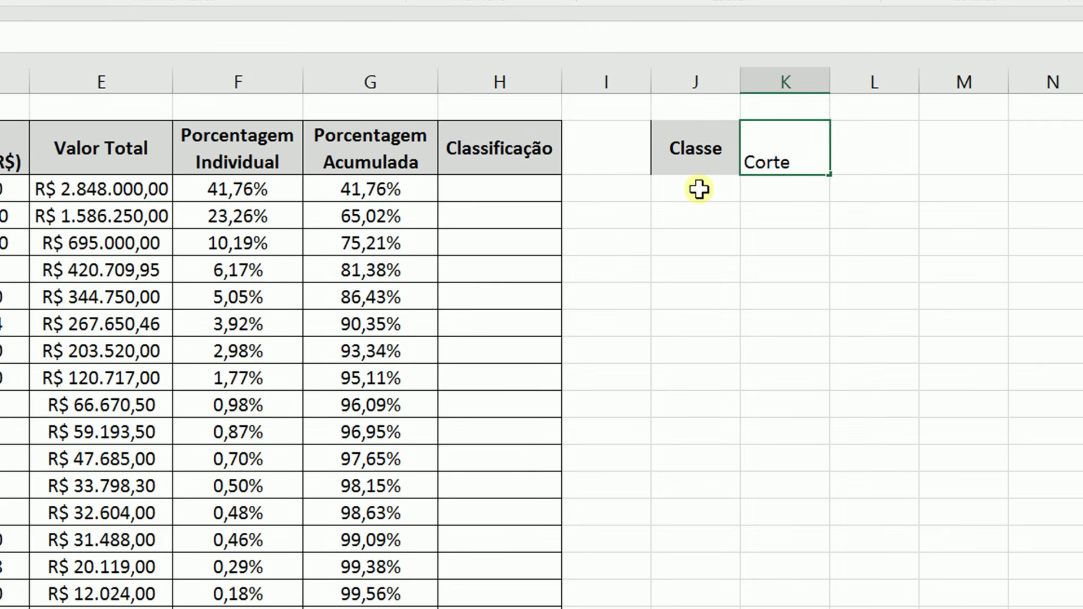
pyautogui.press('Tab')
# Step: List the classes A, B and C under the Classe header in J3:J5
pyautogui.click(699, 190)
pyautogui.write('A')
pyautogui.press('Return')
pyautogui.write('B')
pyautogui.press('Return')
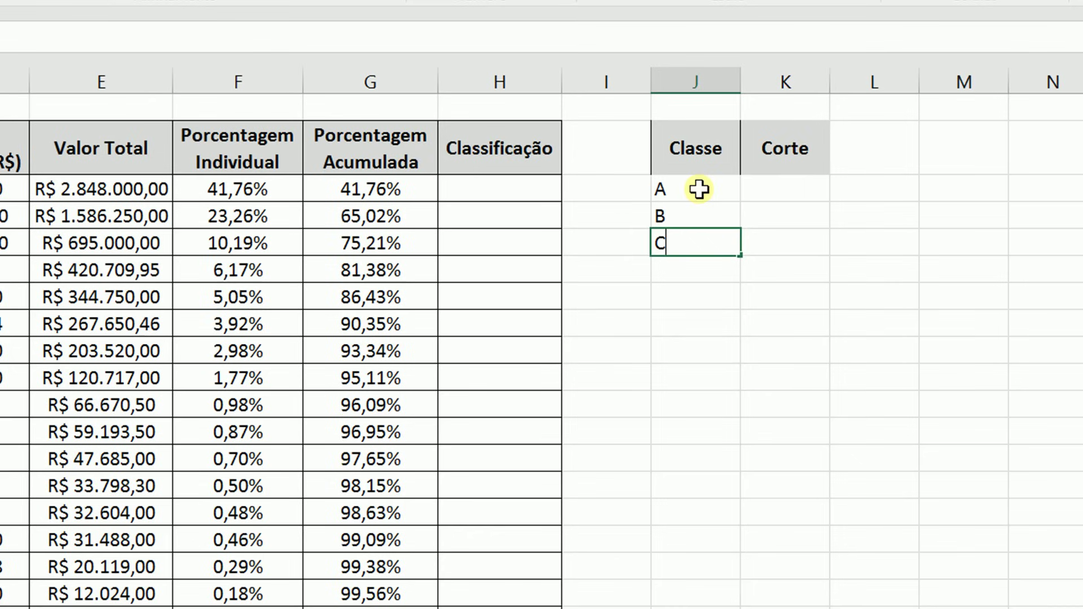
pyautogui.press('Tab')
# Step: Enter the Corte values 80%, 95% and 100% in K3:K5 for classes A, B and C
pyautogui.press('Up')
pyautogui.press('Up')
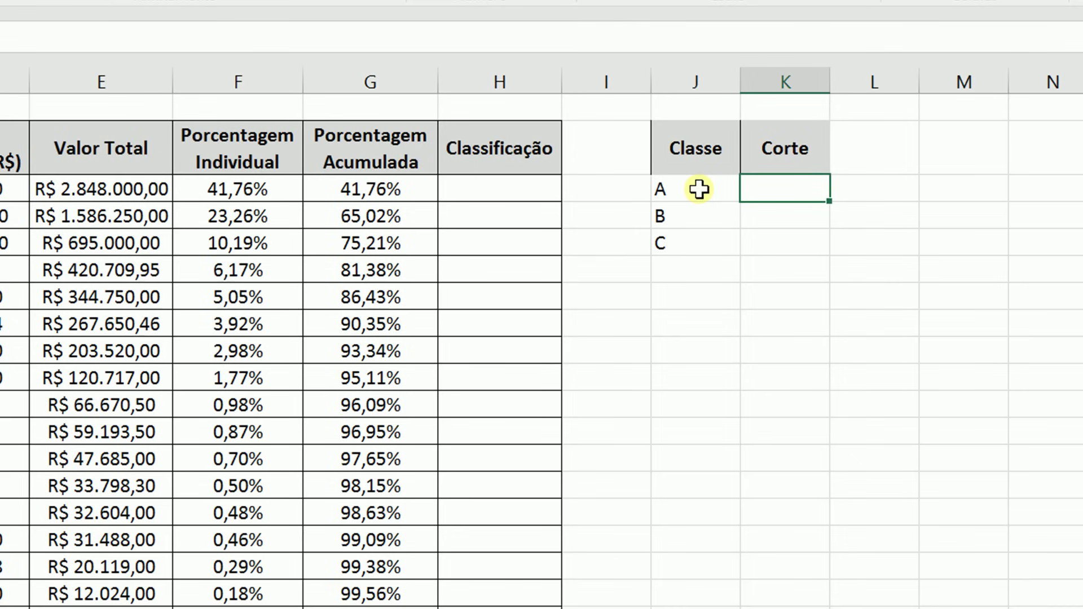
pyautogui.press('Return')
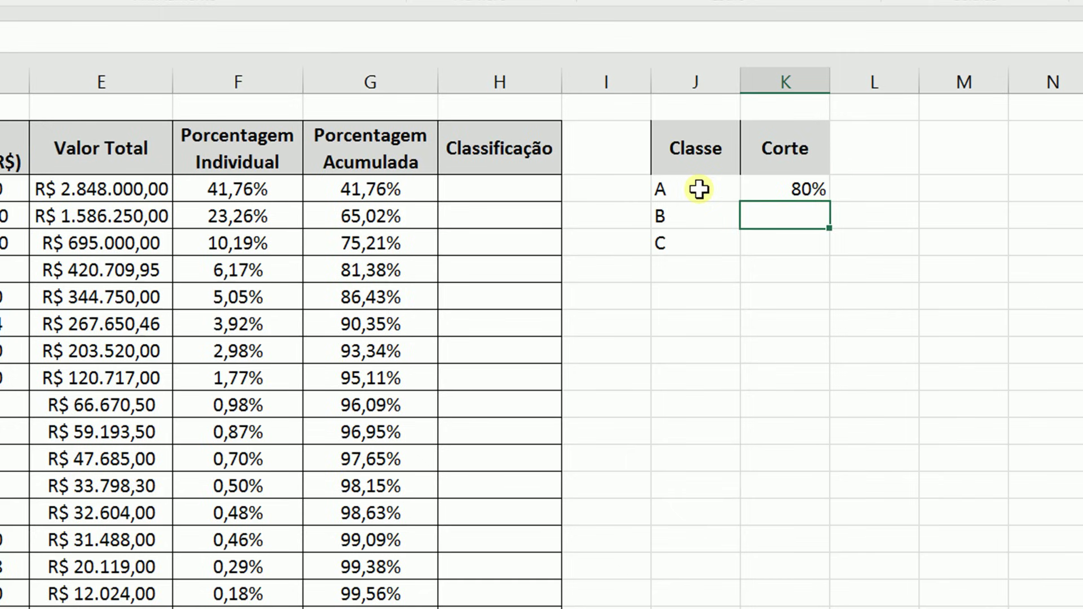
pyautogui.write('95')
pyautogui.press('Return')
pyautogui.write('100')
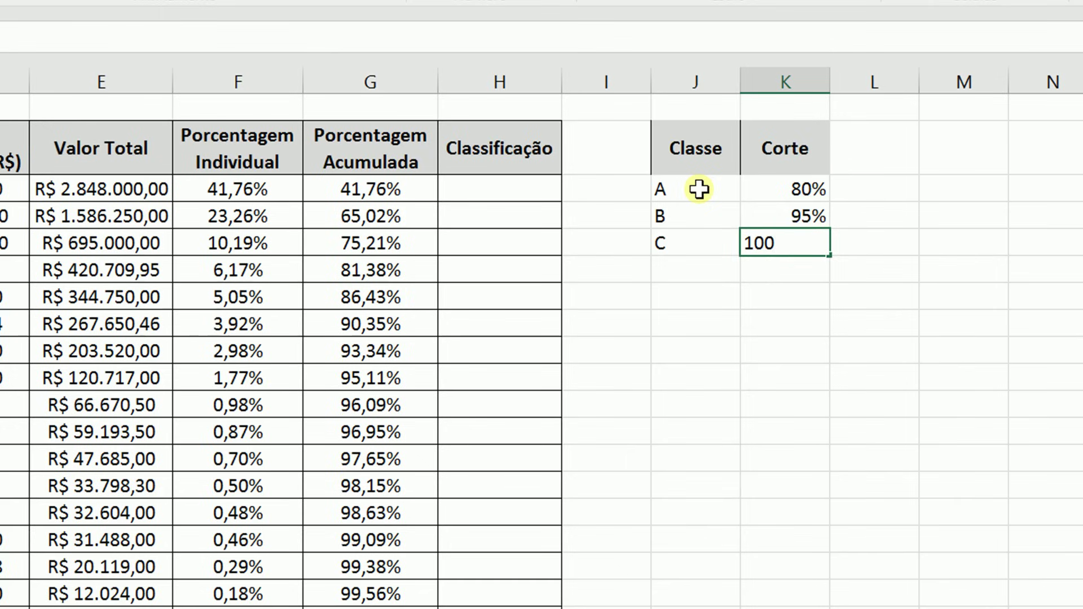
pyautogui.press('Return')
# Step: Center the contents of the Classe and Corte table (J2:K5) and apply borders to all its cells
pyautogui.moveTo(769, 241); pyautogui.dragTo(699, 161)
pyautogui.hotkey('alt', 'h')
pyautogui.press('a')
pyautogui.press('c')
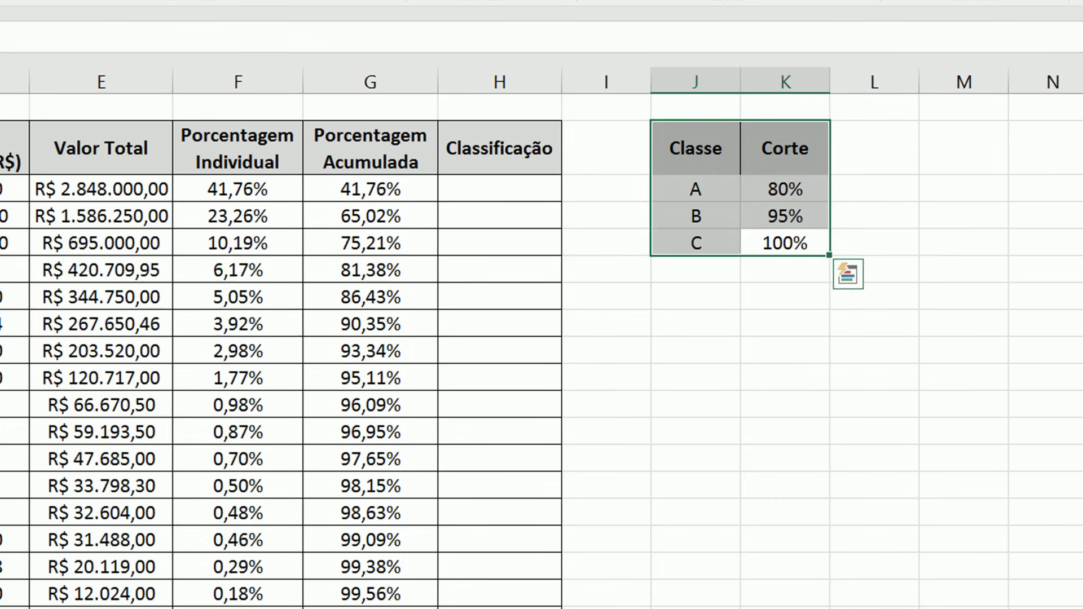
pyautogui.click(282, 325)
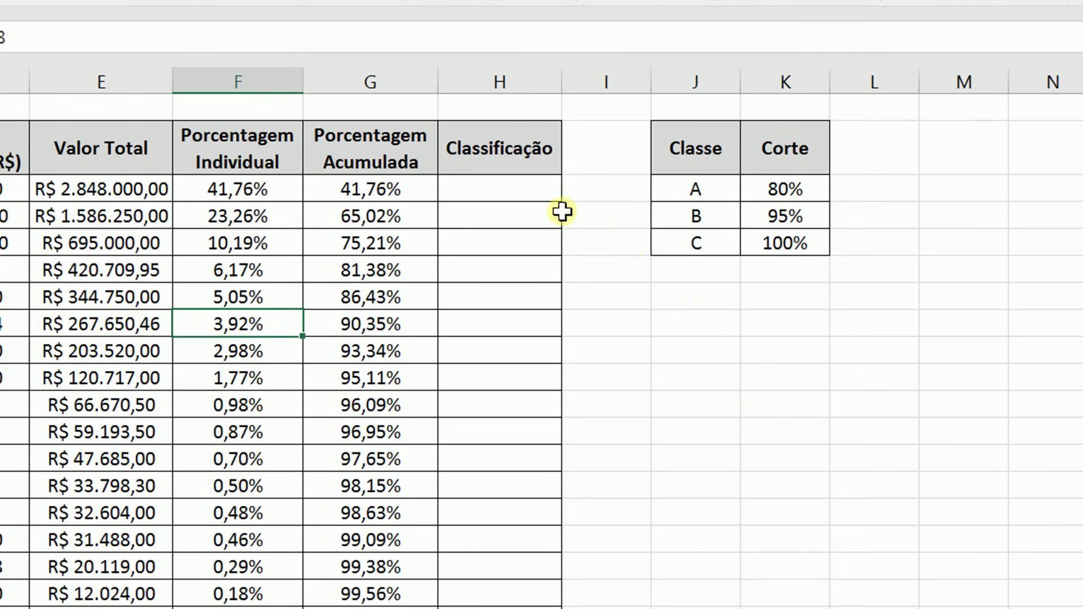
# Step: Begin an SE formula in H3 that returns "A" when the accumulated percentage meets the first cutoff: =SE(G3<=K3;"A";
pyautogui.click(521, 191)
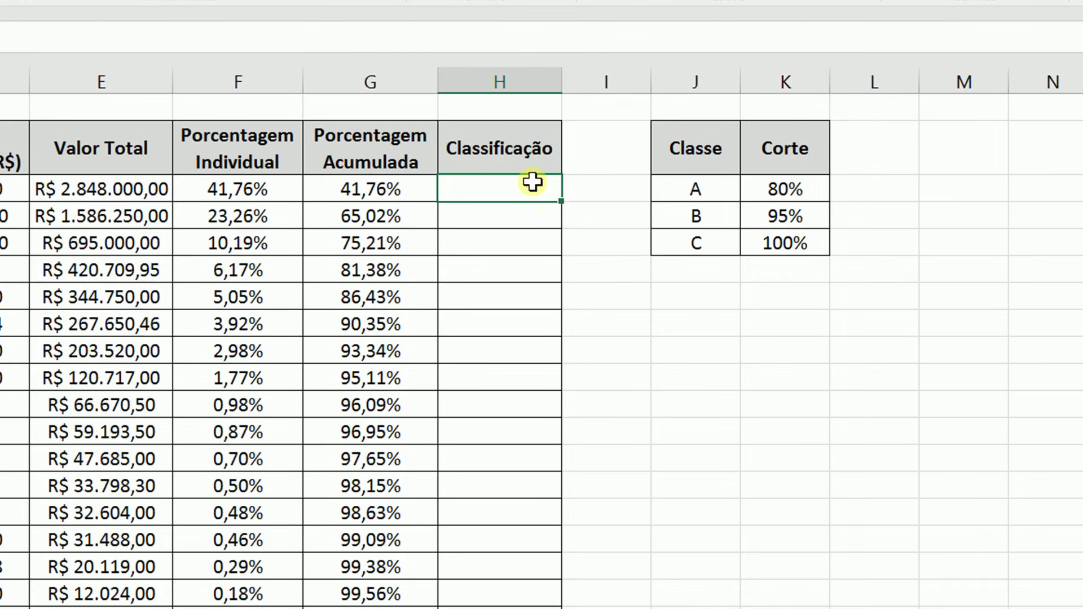
pyautogui.write('=se')
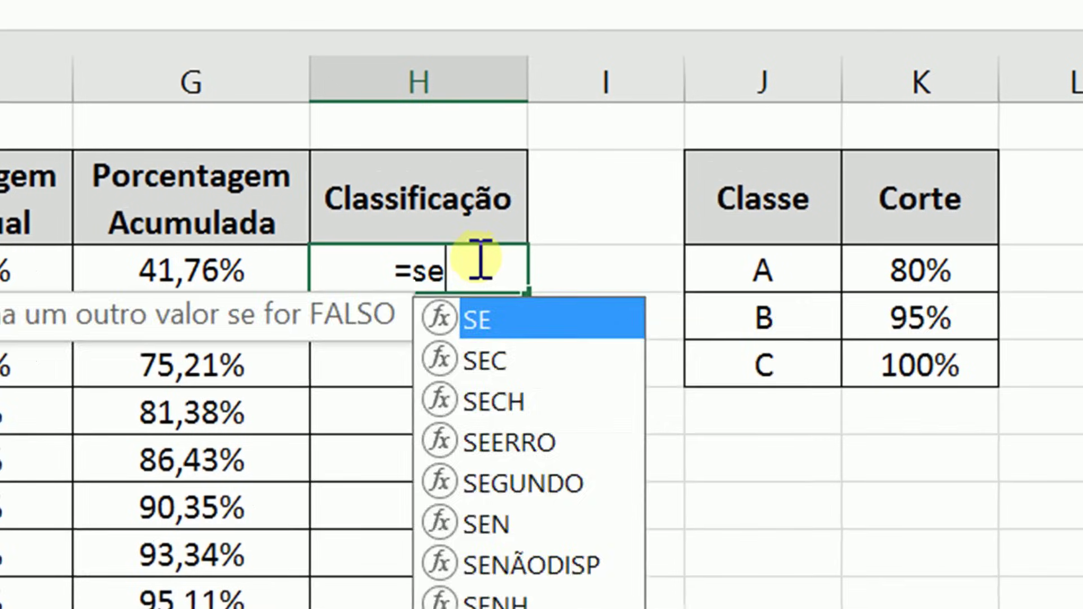
pyautogui.press('Tab')
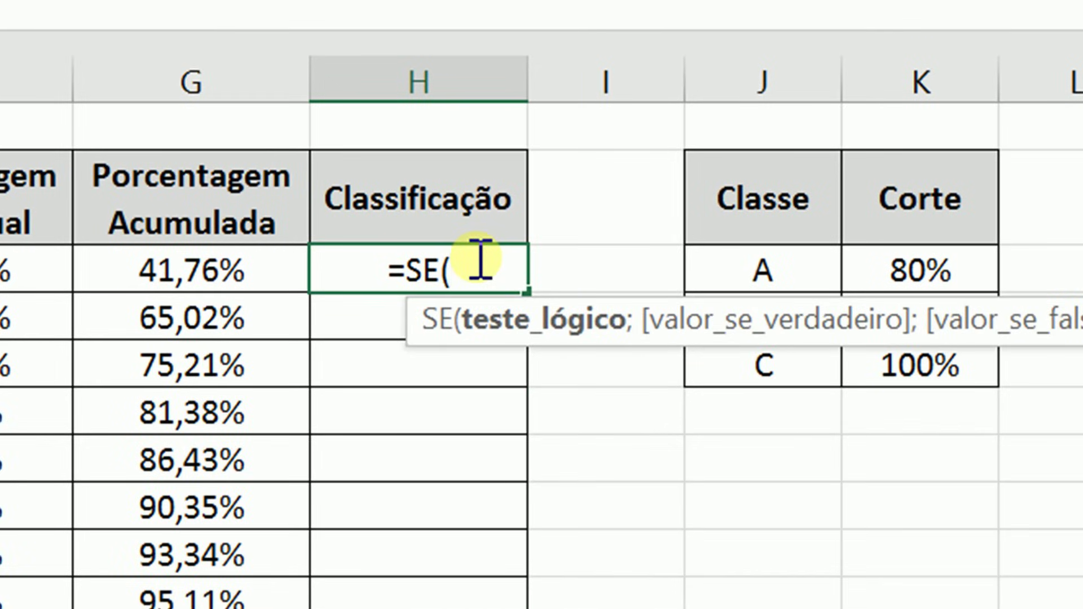
pyautogui.click(213, 276)
pyautogui.write('<=')
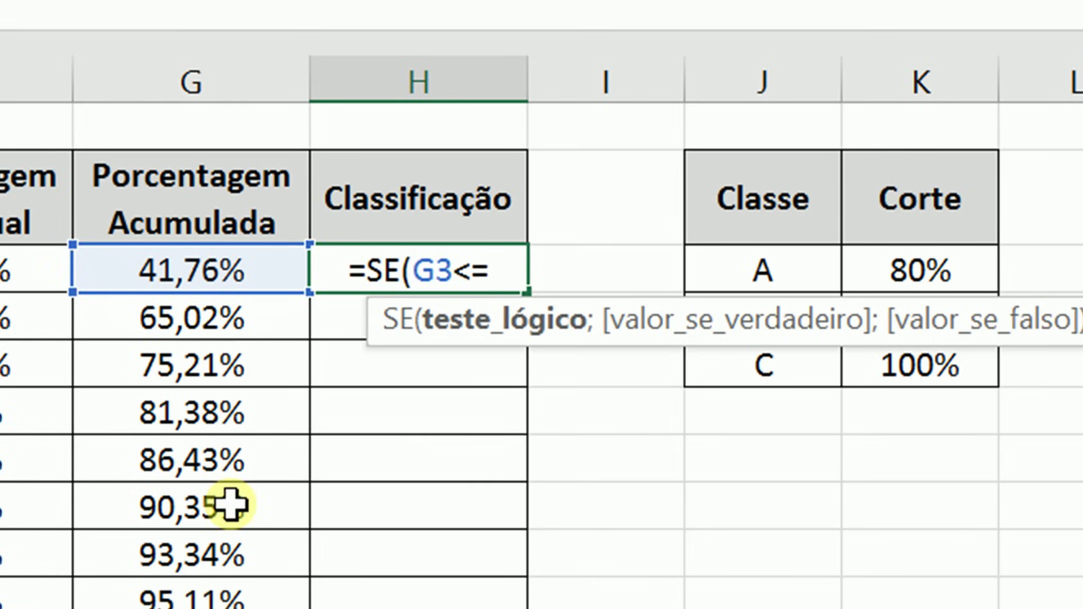
pyautogui.click(954, 268)
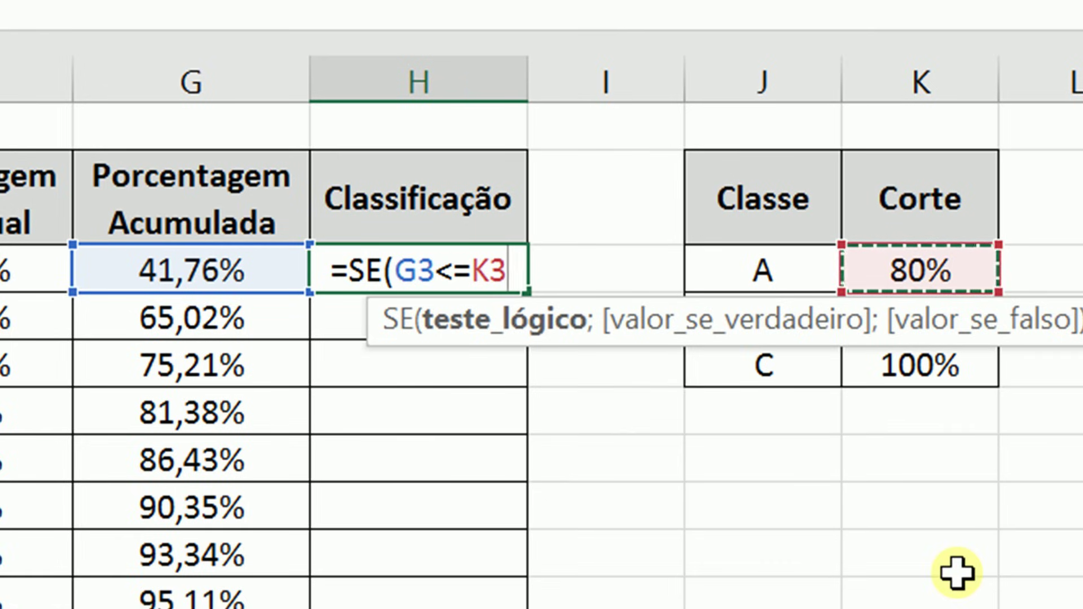
pyautogui.write(';')
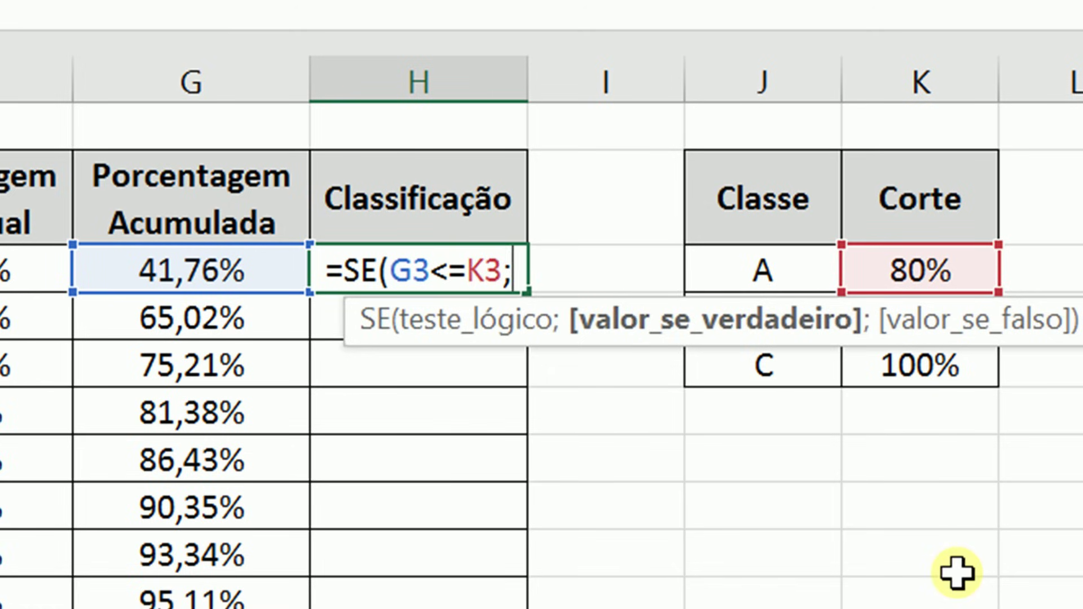
pyautogui.write('"A"')
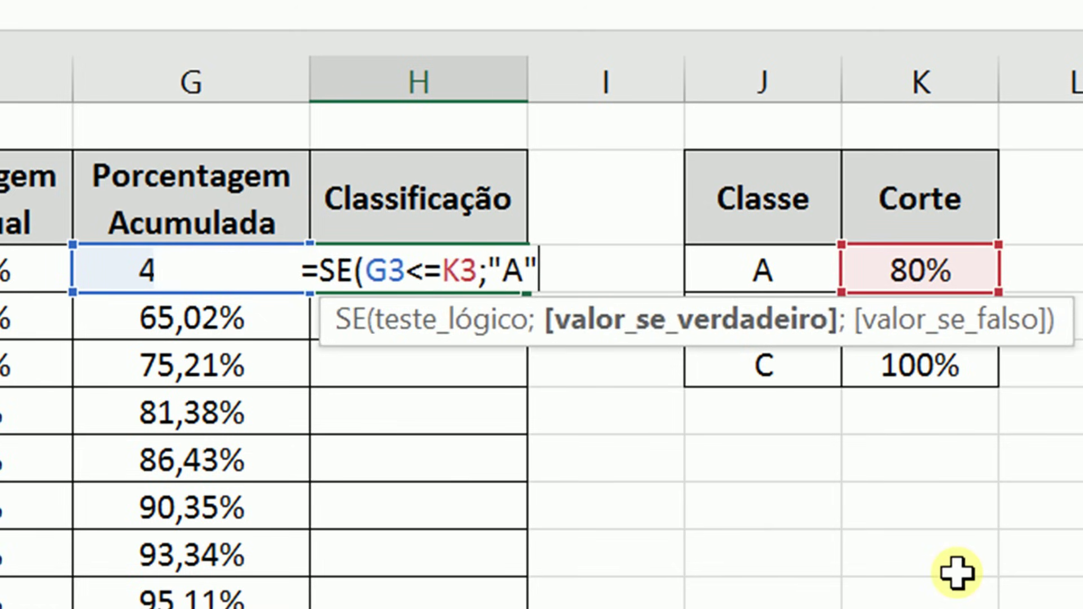
pyautogui.write(';')
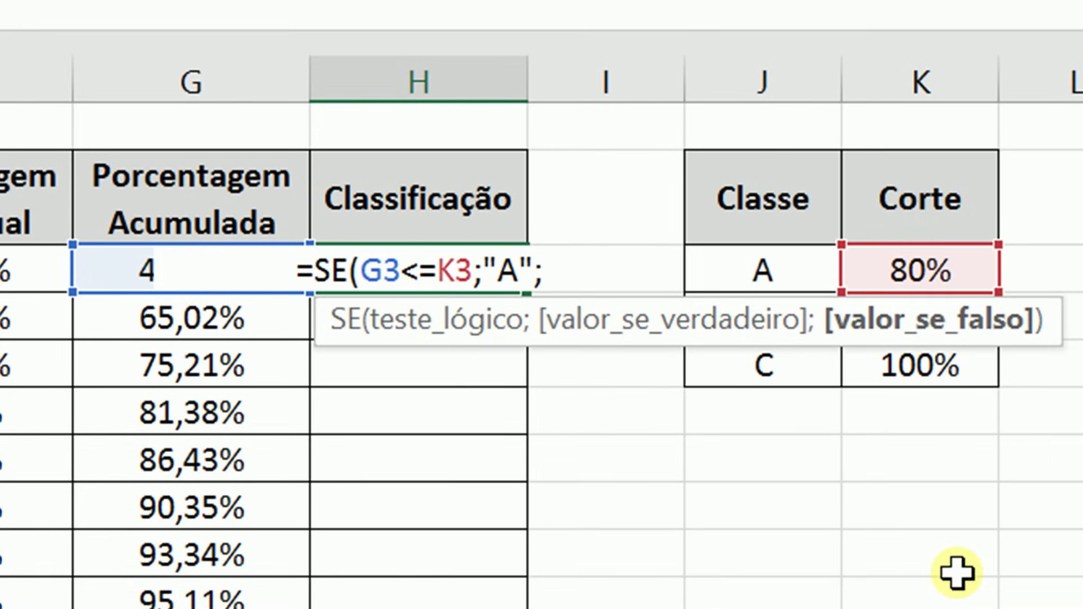
# Step: Nest a second SE inside the H3 formula that tests whether the accumulated percentage meets the class B cutoff: SE(G3<=K4
pyautogui.write('se')
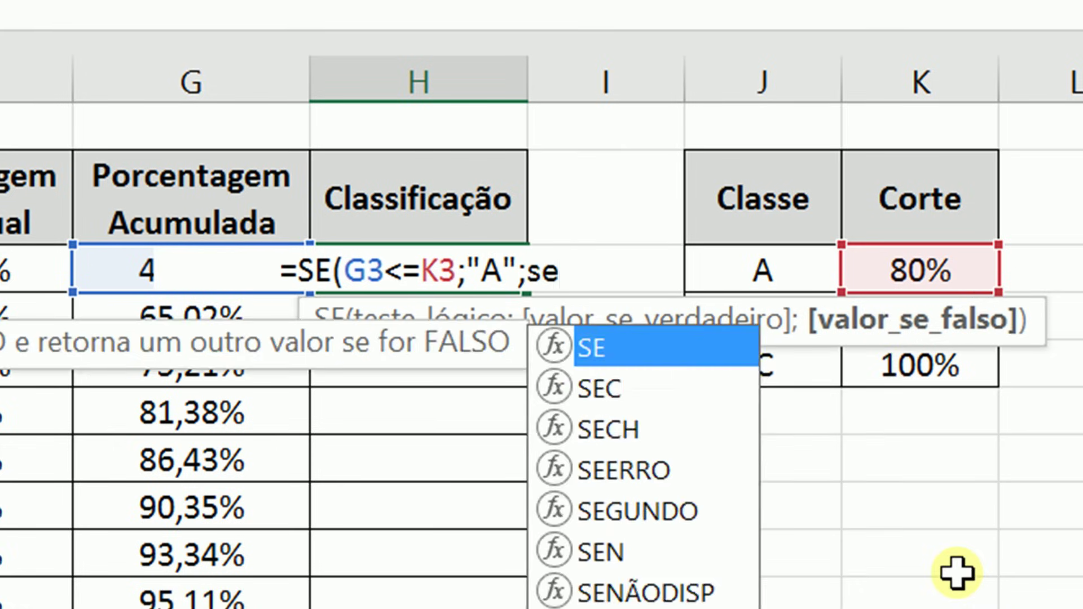
pyautogui.press('Tab')
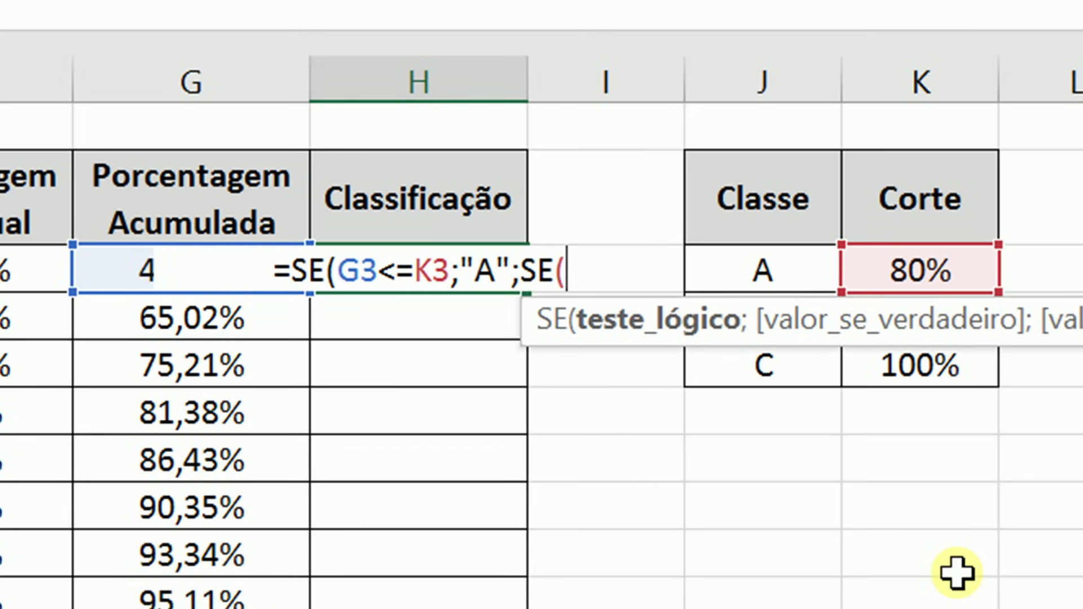
pyautogui.click(102, 268)
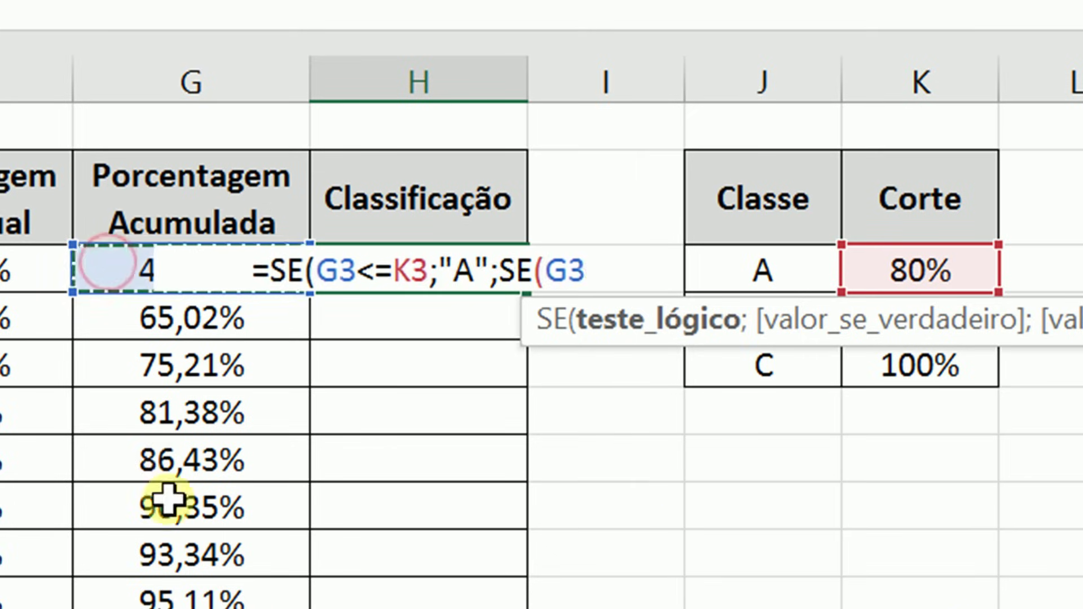
pyautogui.write('<=')
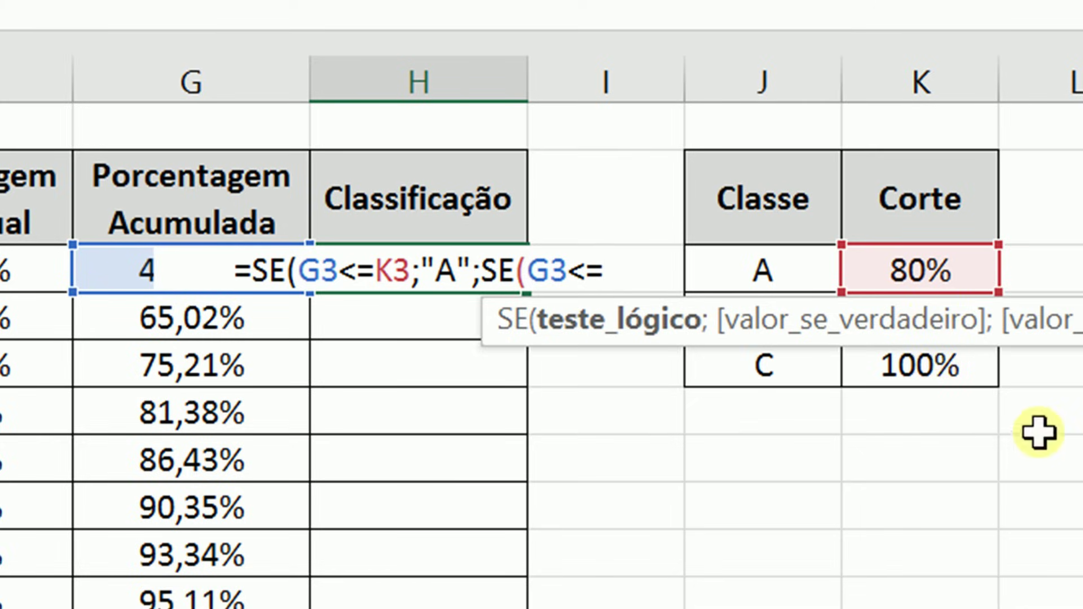
pyautogui.click(1063, 407)
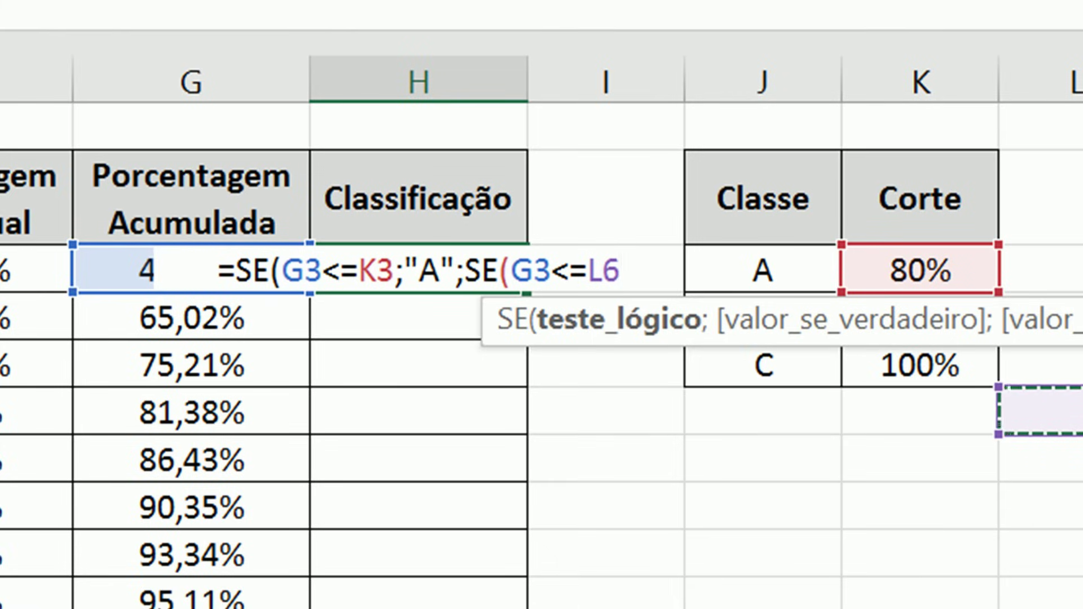
pyautogui.press('Up')
pyautogui.press('Up')
pyautogui.press('Left')
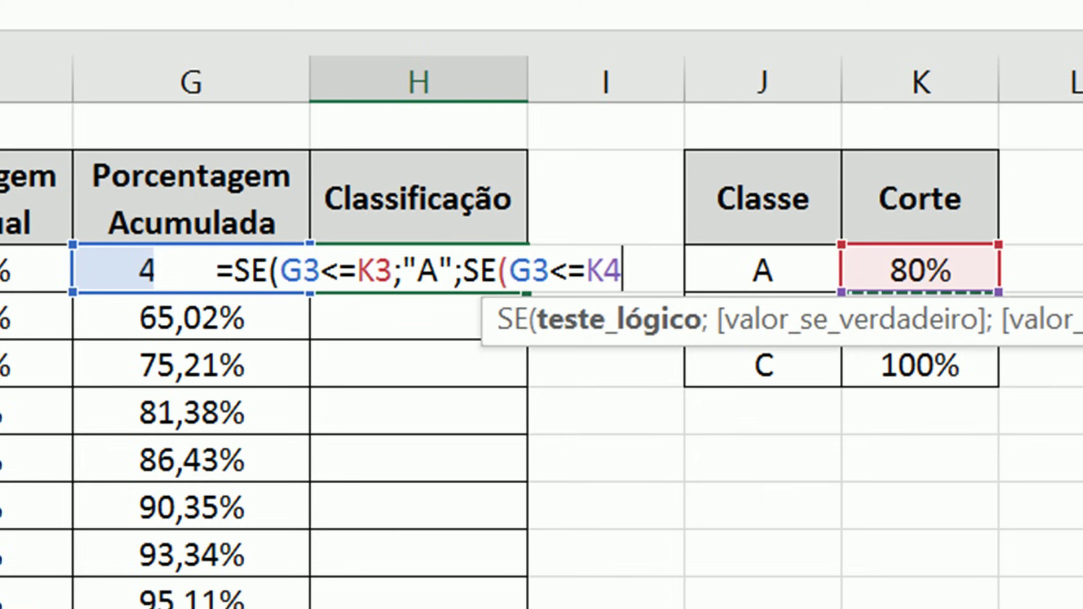
# Step: Complete the H3 formula with "B" as the true result and "C" as the false result, closing both SE functions
pyautogui.write(';')
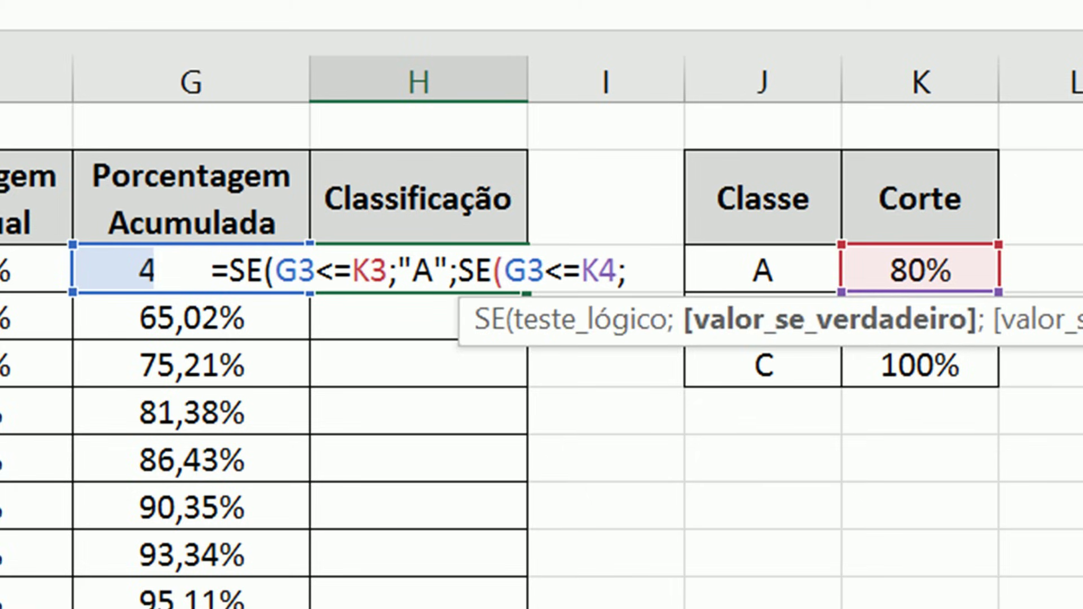
pyautogui.write('"B')
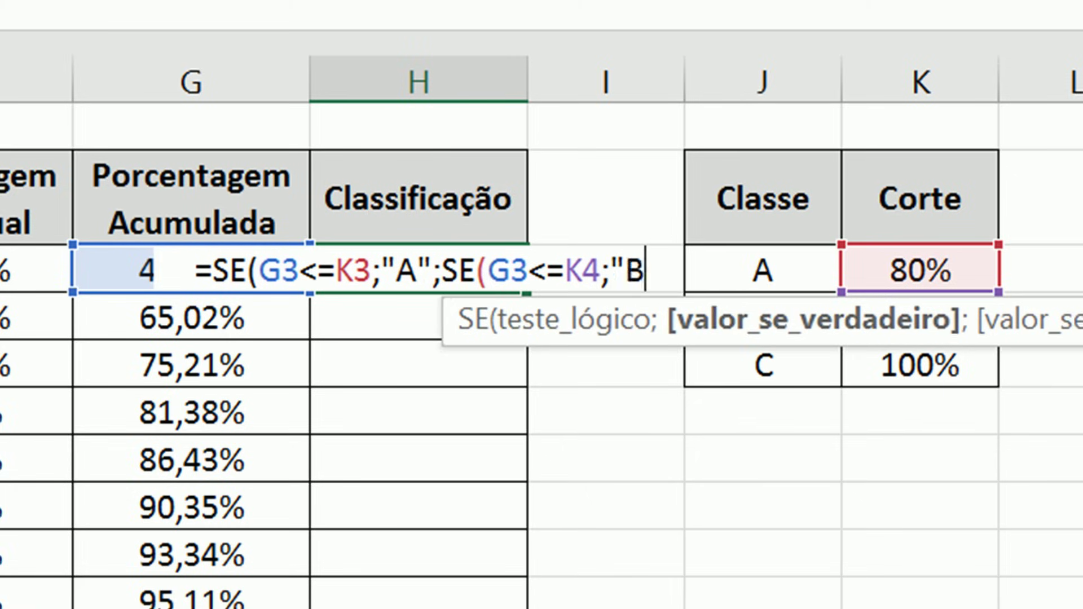
pyautogui.write('"')
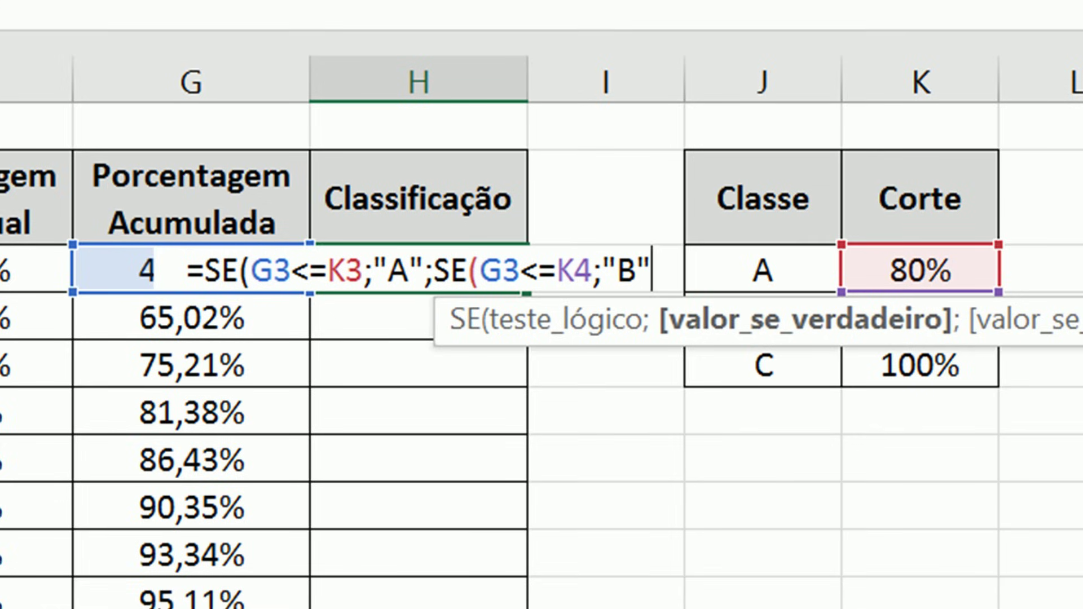
pyautogui.write(';"C"')
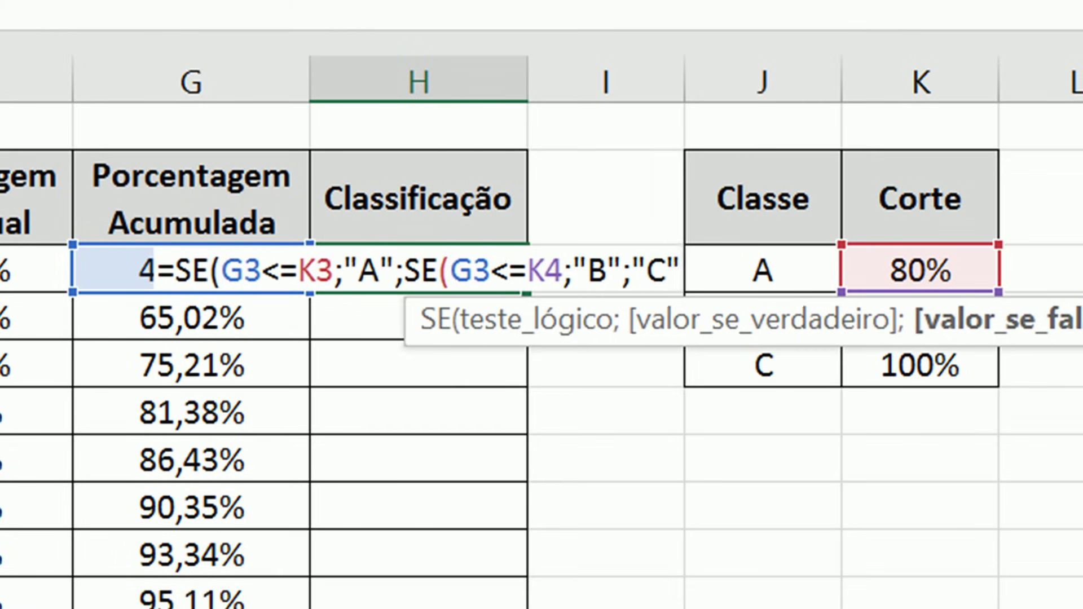
pyautogui.write(')')
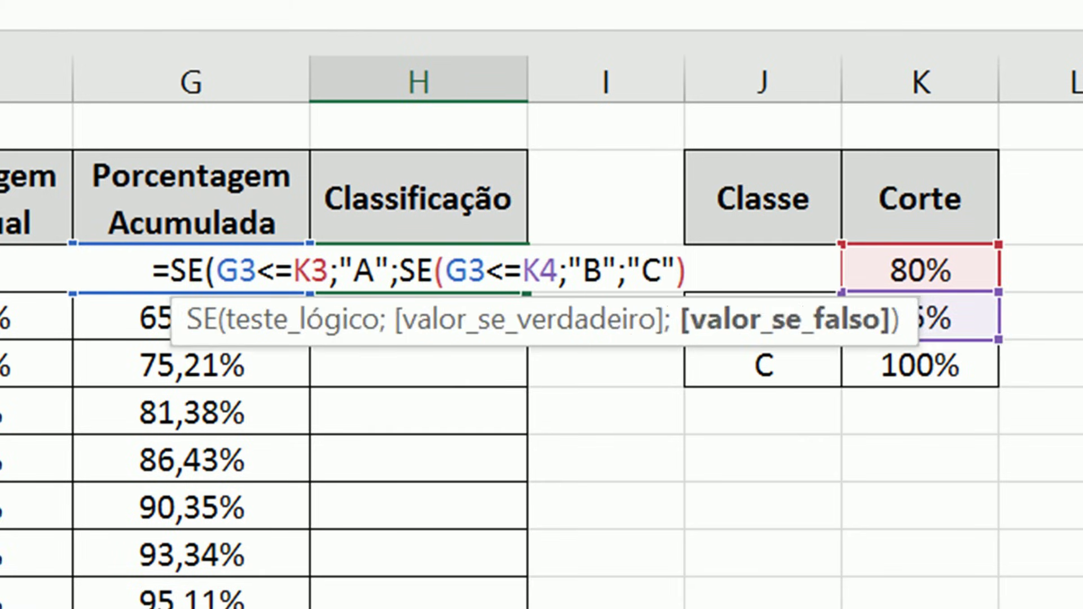
pyautogui.write(')')
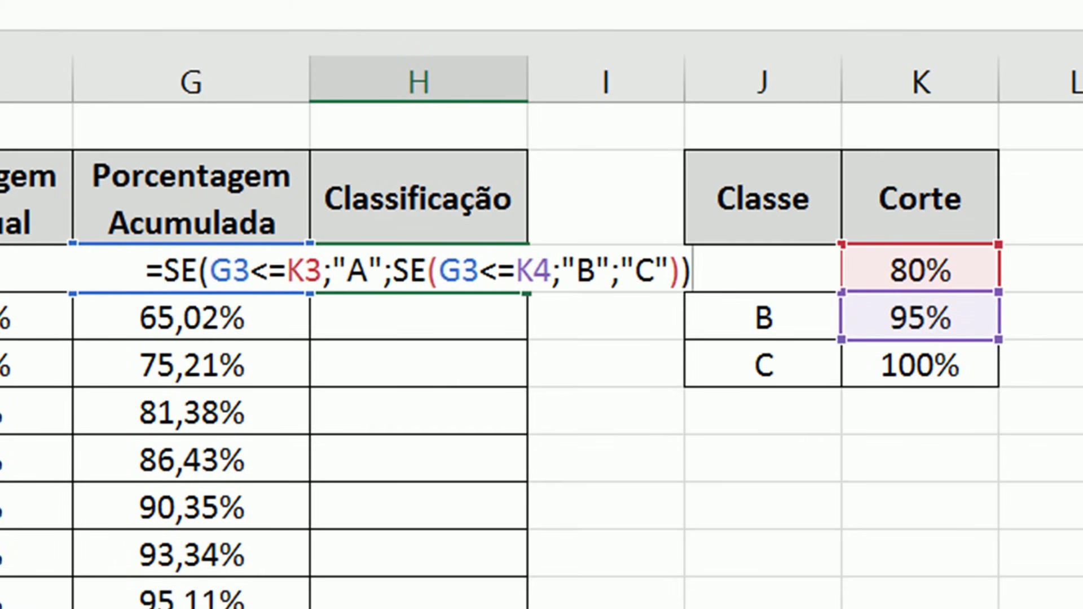
pyautogui.press('Return')
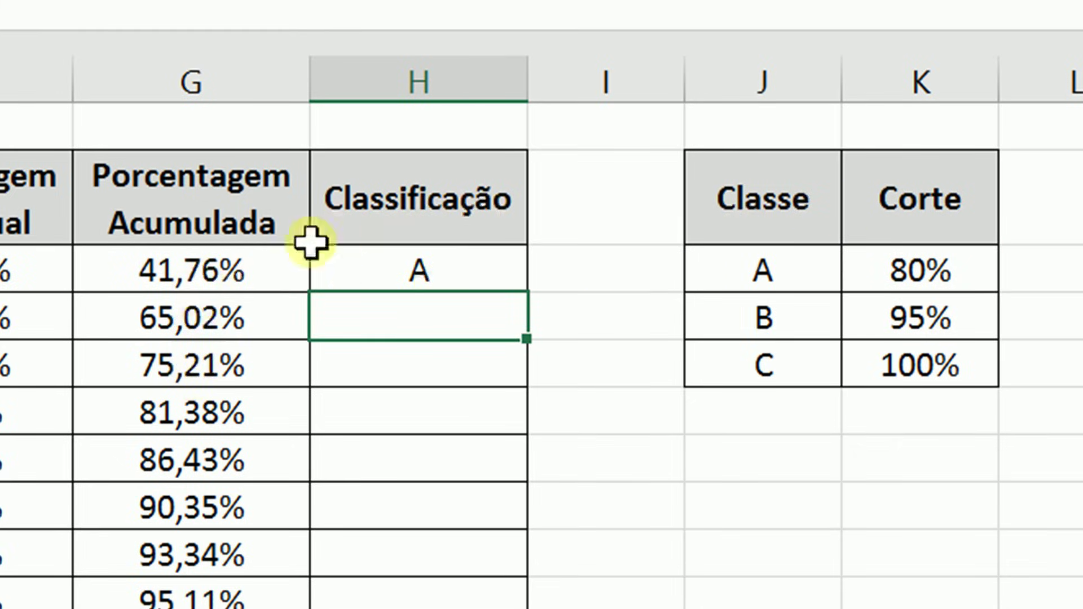
# Step: Fill the H3 classification formula down the Classificação column
pyautogui.click(218, 269)
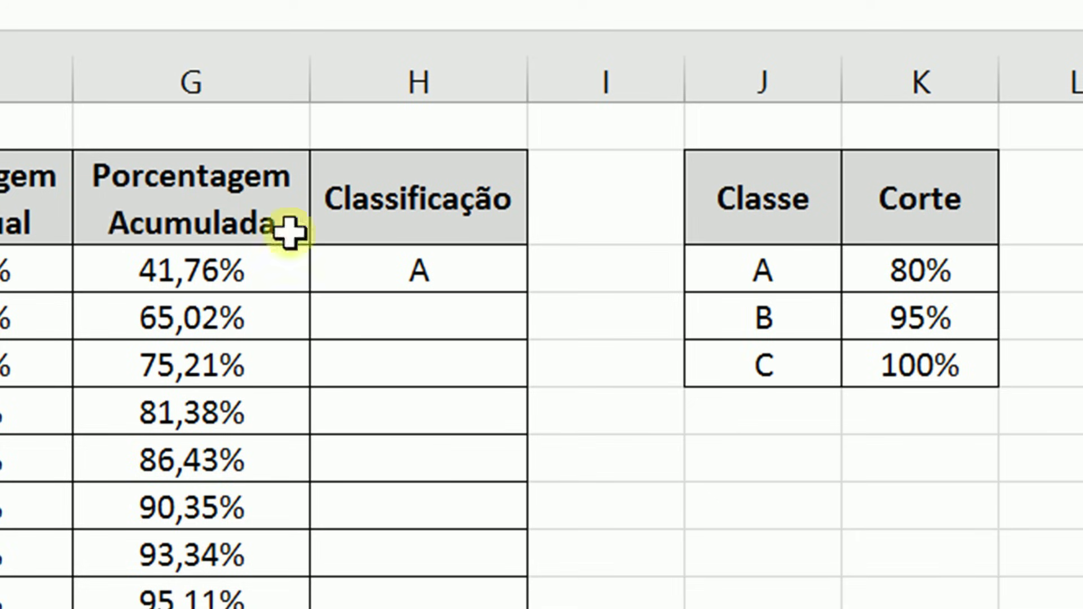
pyautogui.click(951, 259)
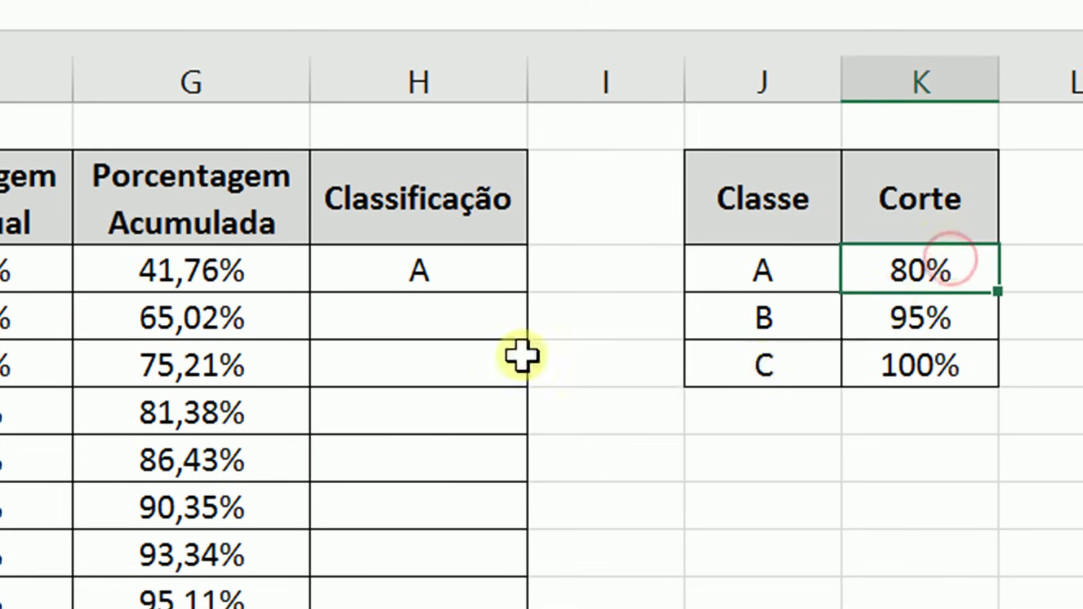
pyautogui.click(425, 273)
pyautogui.doubleClick(529, 293)
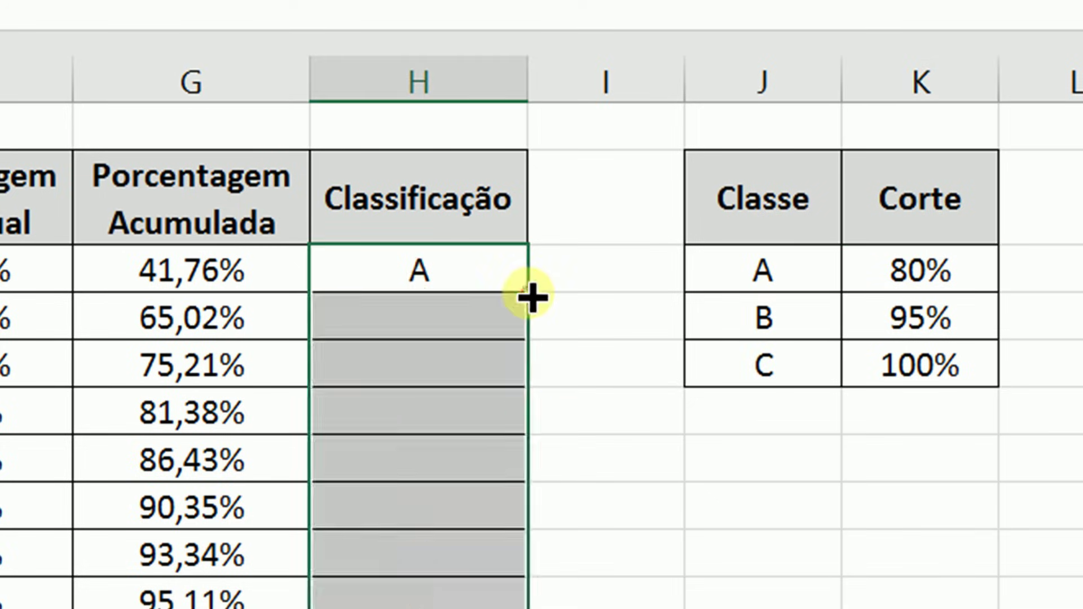
pyautogui.click(487, 509)
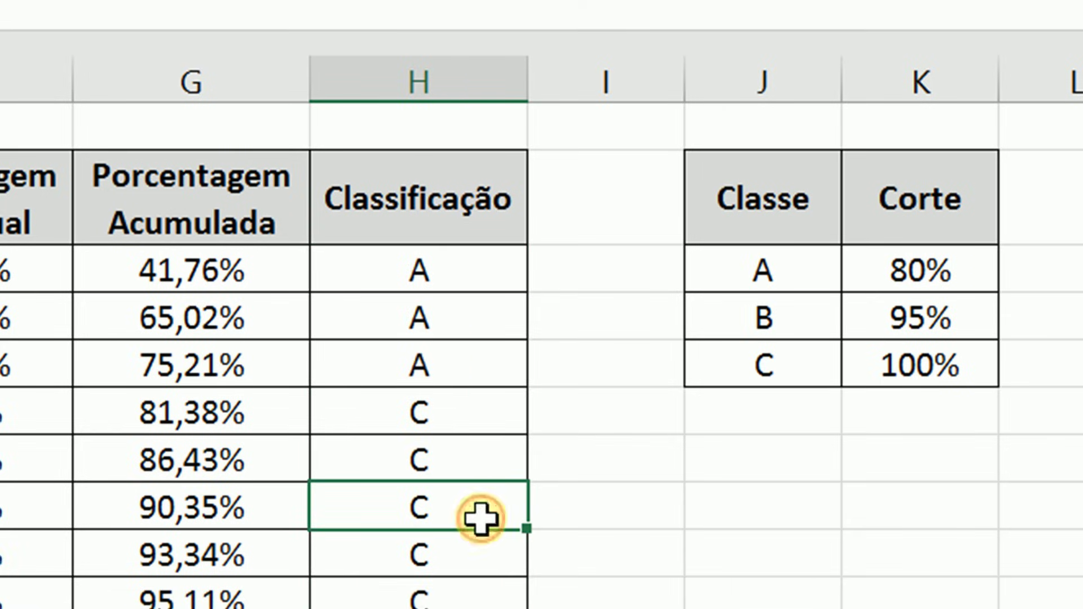
# Step: Examine the copied formula in H7 and compare its cutoff references with the Corte cells K3:K5
pyautogui.click(437, 273)
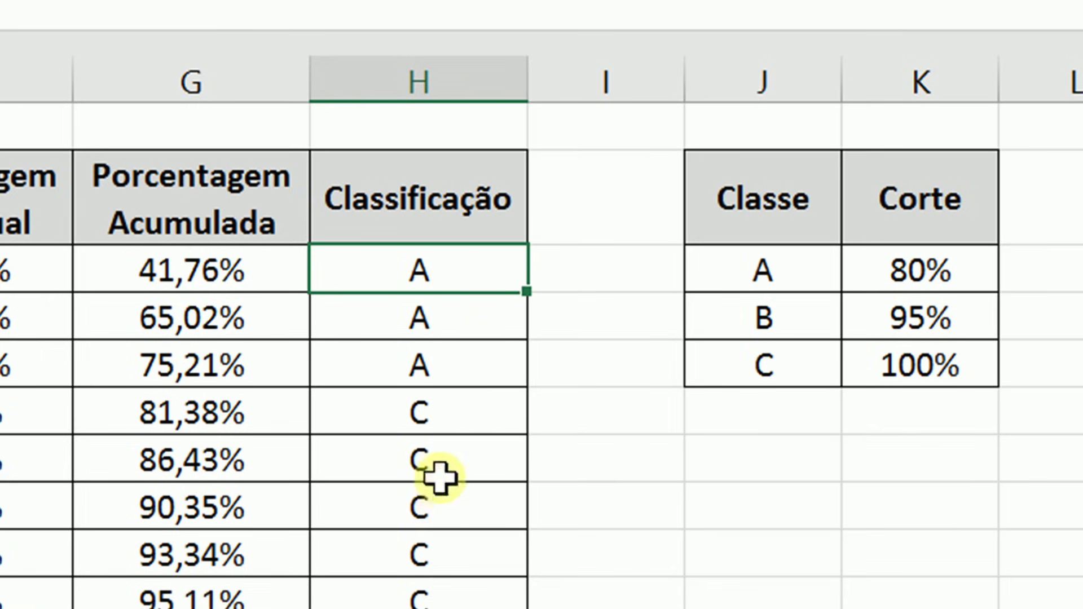
pyautogui.doubleClick(470, 458)
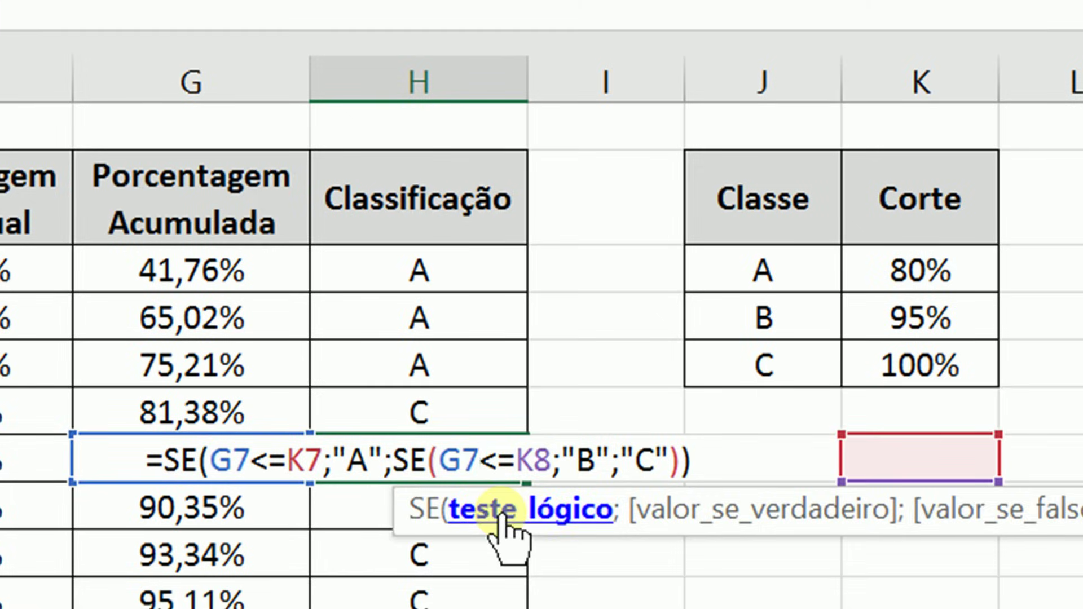
pyautogui.press('Return')
pyautogui.click(869, 267)
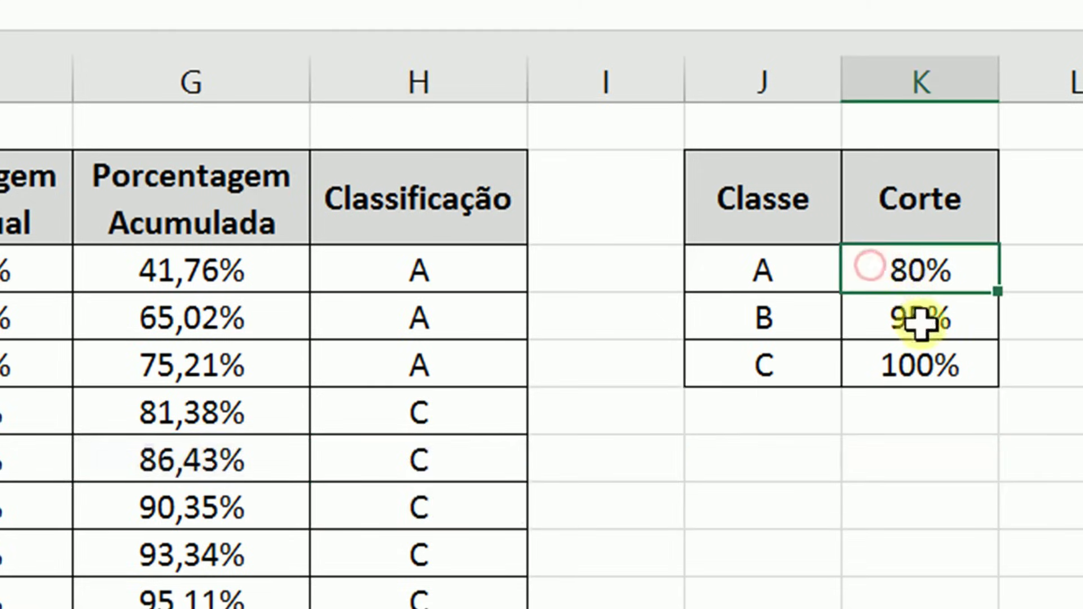
pyautogui.click(918, 319)
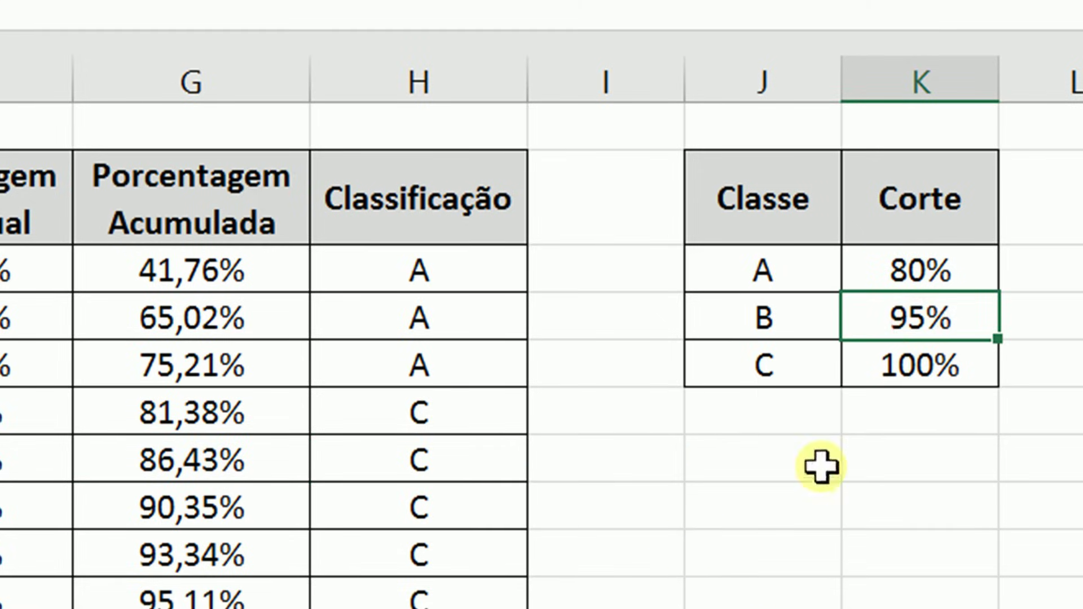
pyautogui.click(903, 375)
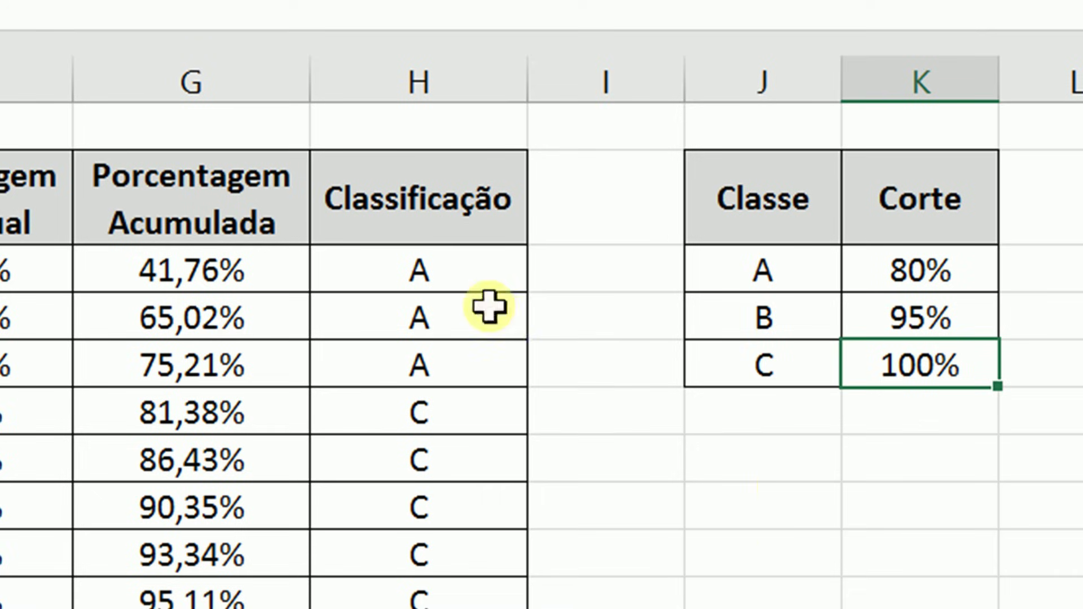
# Step: Make the cutoff references absolute in the H3 formula ($K$3 and $K$4) and refill it down the Classificação column
pyautogui.click(476, 273)
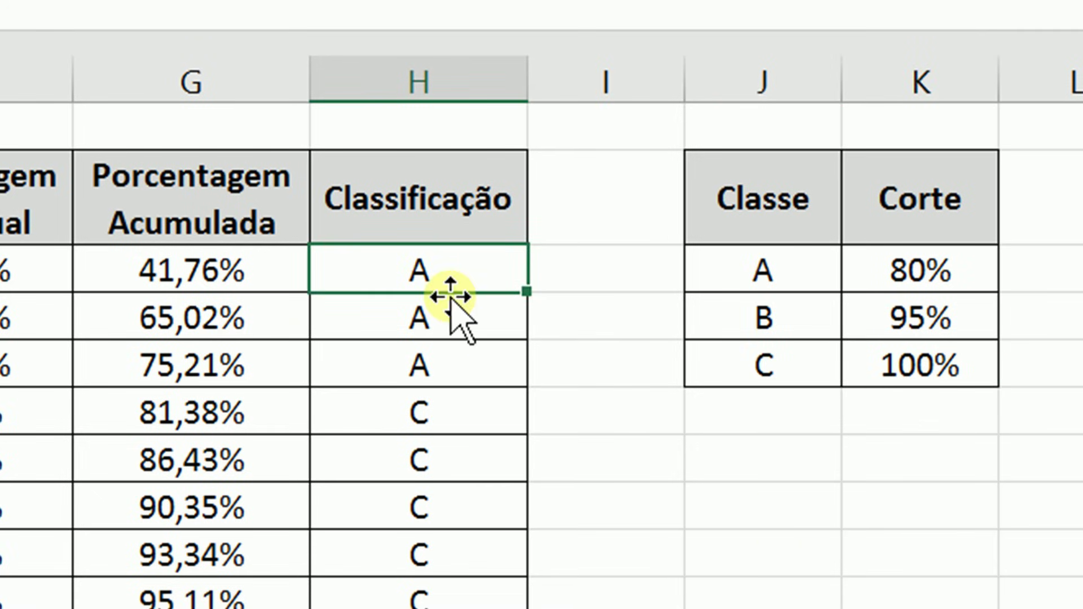
pyautogui.doubleClick(438, 270)
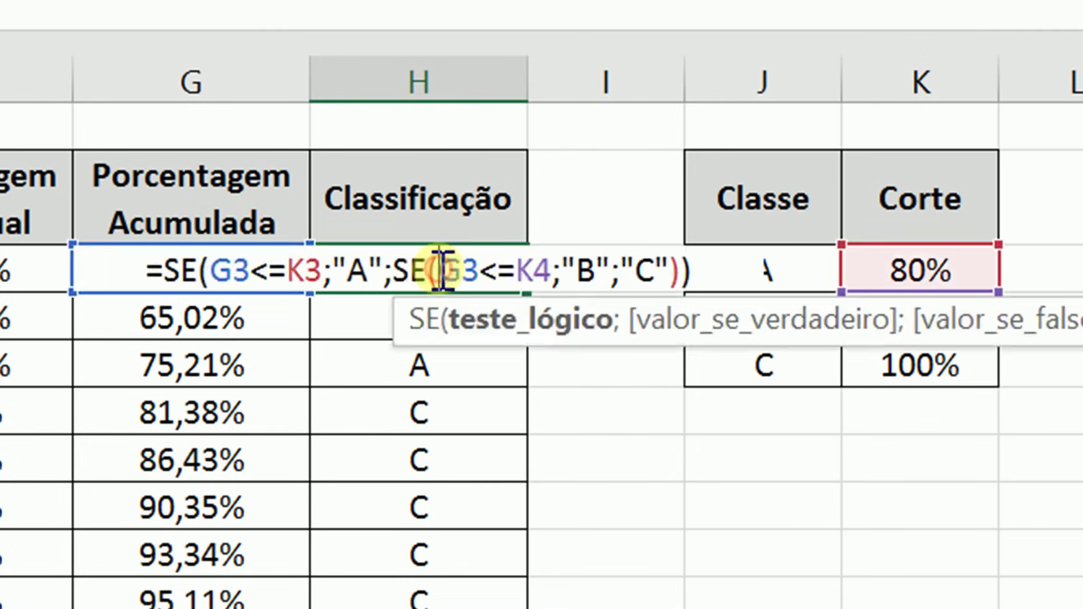
pyautogui.click(295, 272)
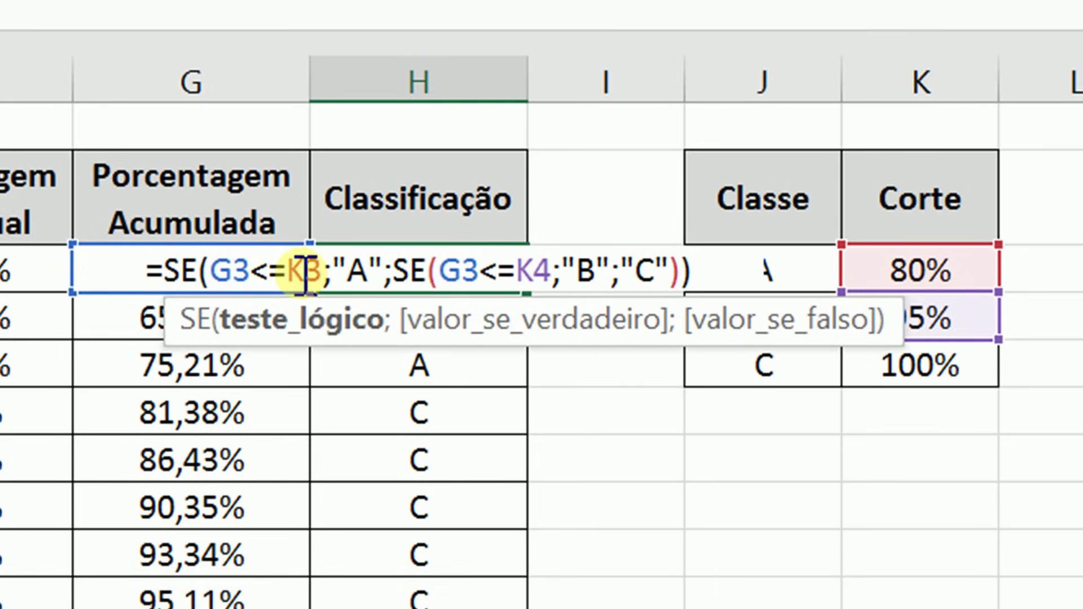
pyautogui.press('F4')
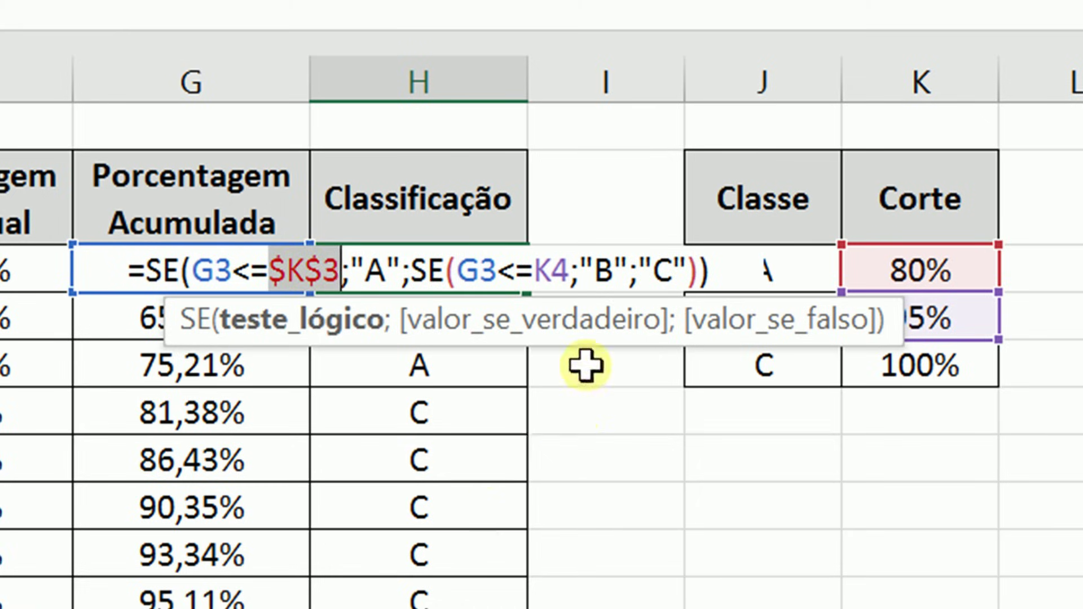
pyautogui.click(552, 271)
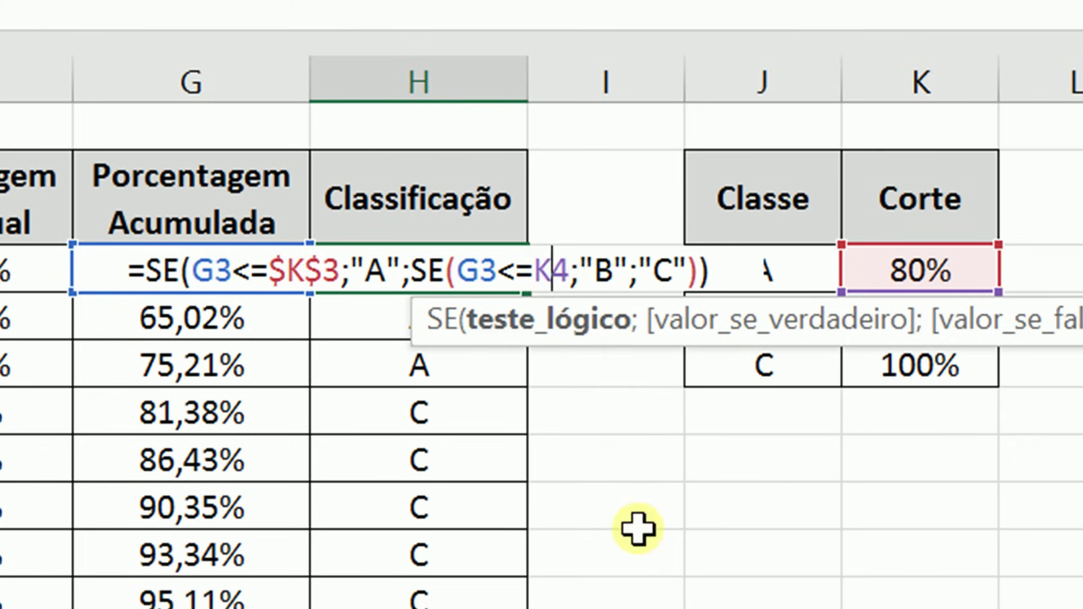
pyautogui.press('F4')
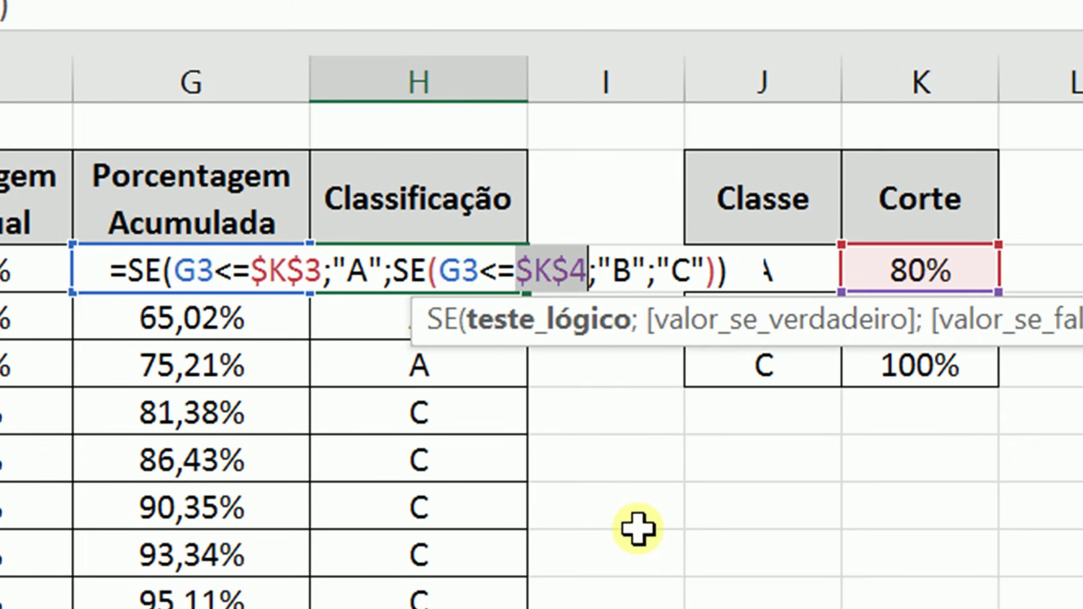
pyautogui.press('Return')
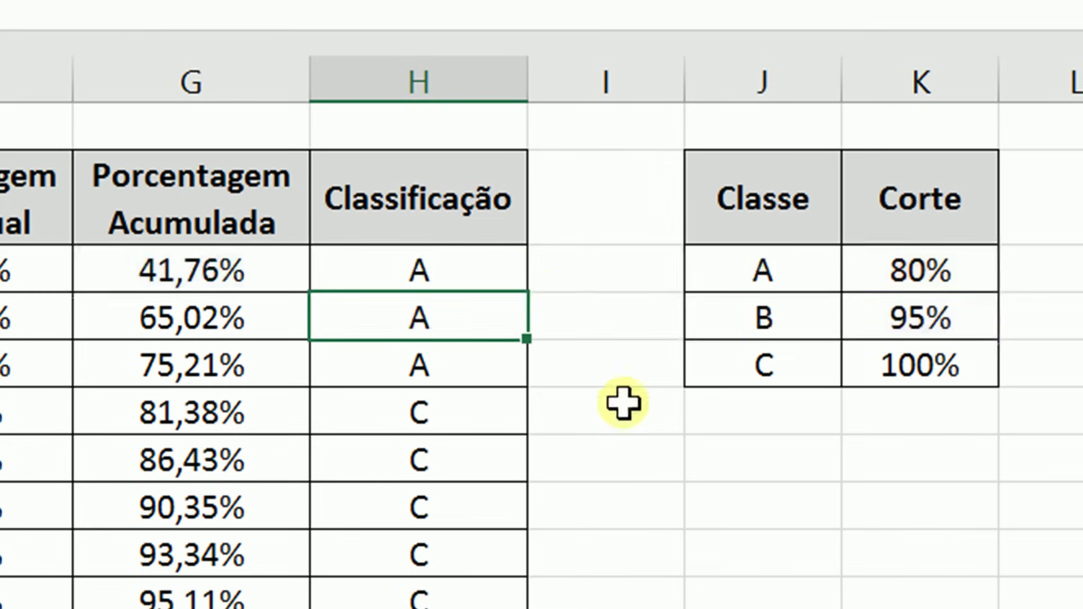
pyautogui.click(497, 266)
pyautogui.doubleClick(529, 294)
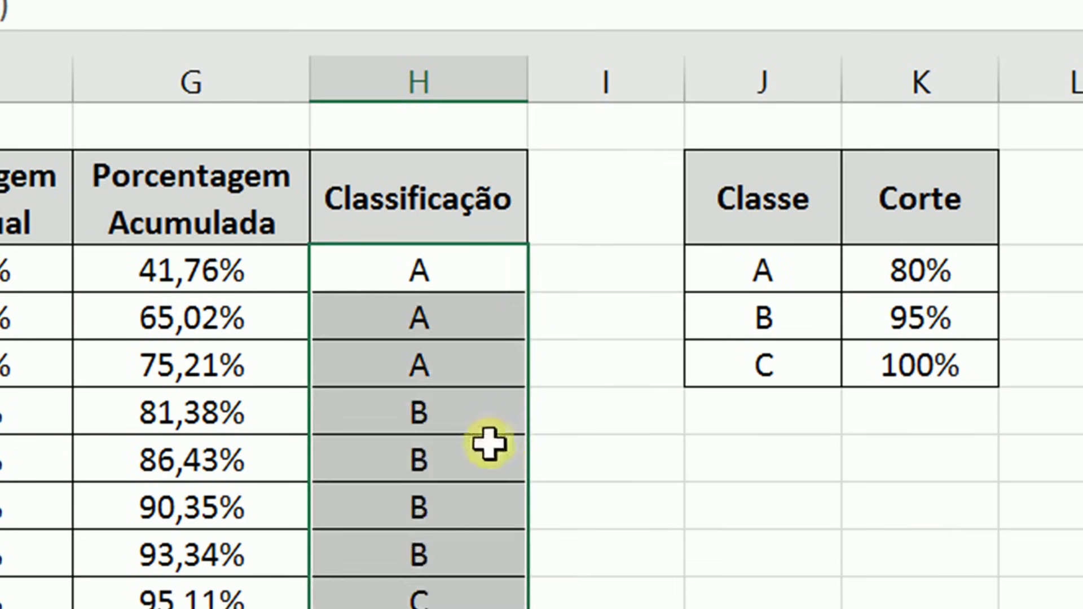
# Step: Review the classes in the Classificação column against the accumulated percentages and the Corte values
pyautogui.click(471, 411)
pyautogui.click(482, 504)
pyautogui.scroll(-3, 483, 504)
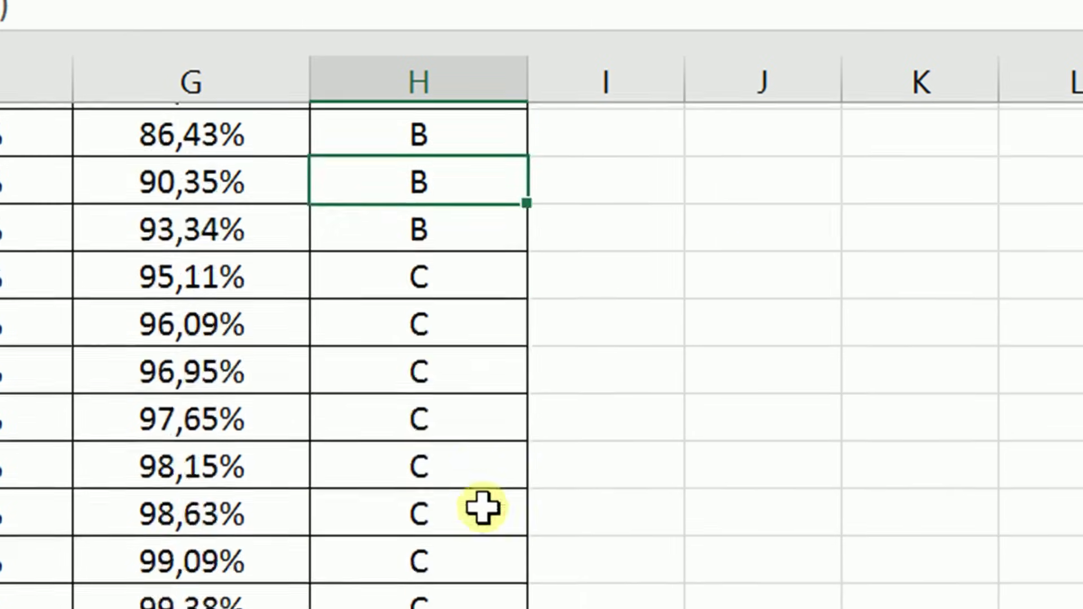
pyautogui.scroll(3, 475, 511)
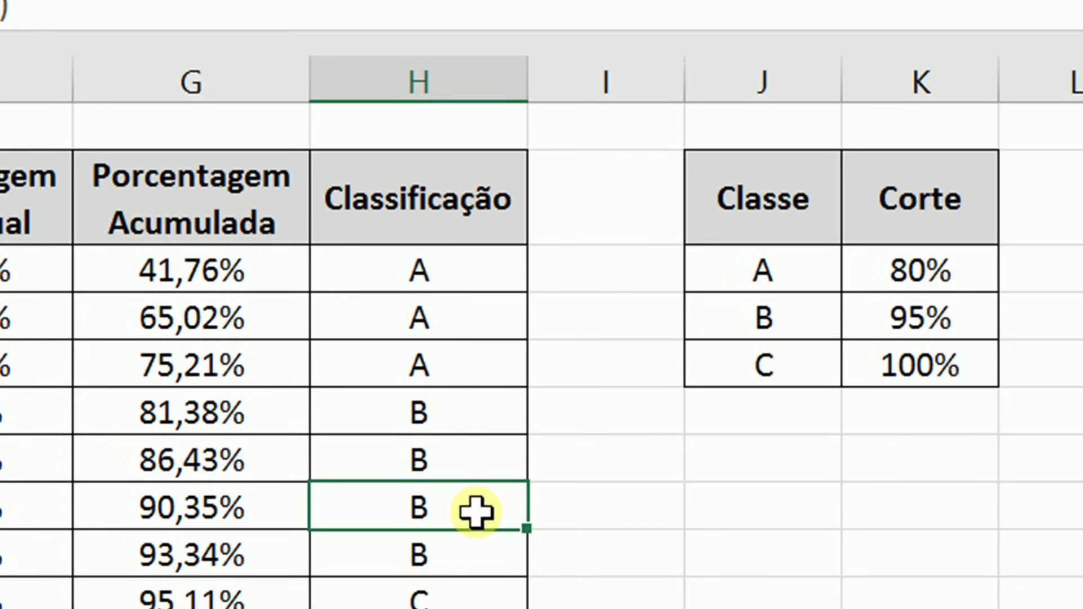
pyautogui.click(442, 256)
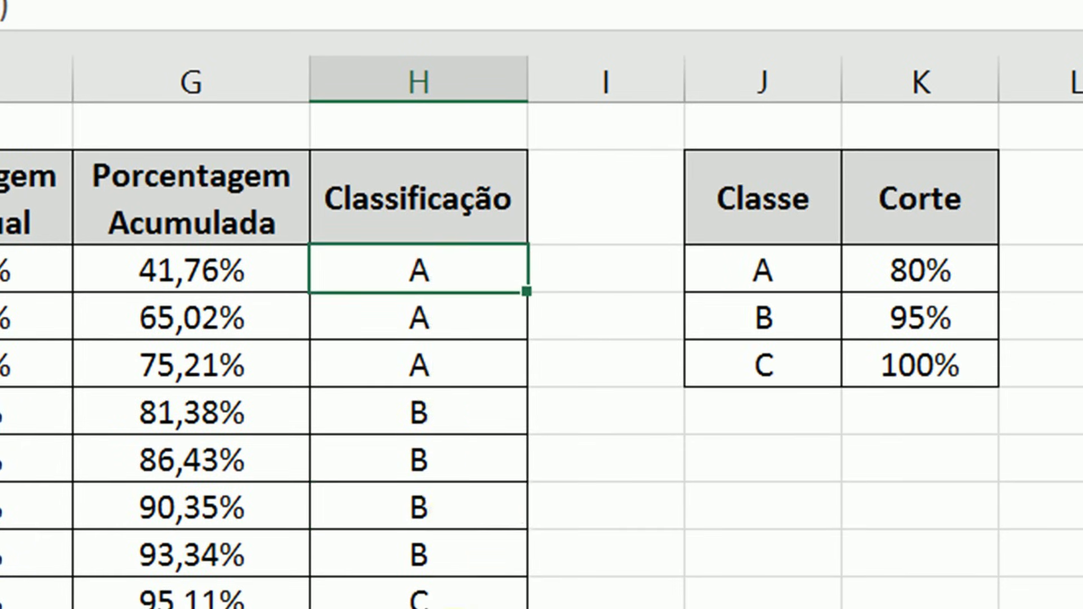
pyautogui.click(402, 547)
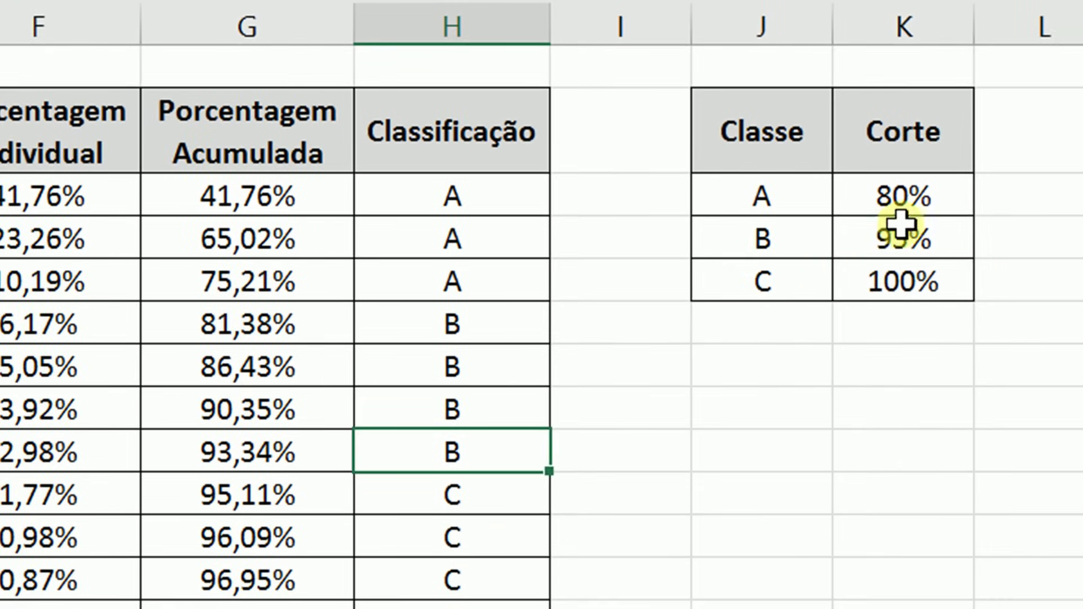
pyautogui.click(918, 304)
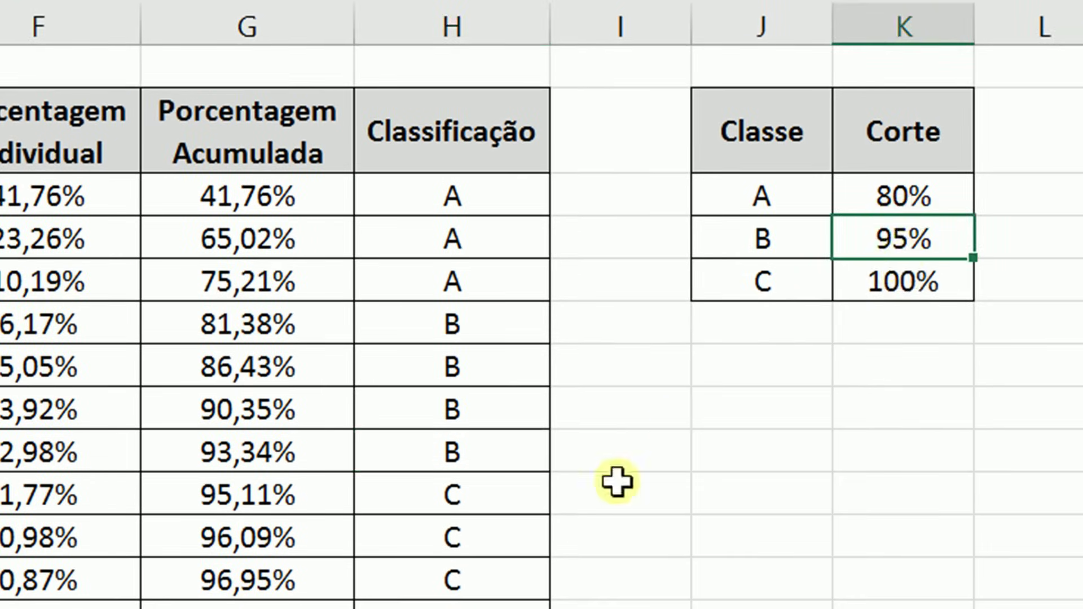
# Step: Compare the accumulated percentages and classes in rows 9 and 10, on either side of the 95% cutoff
pyautogui.moveTo(426, 459); pyautogui.dragTo(324, 494)
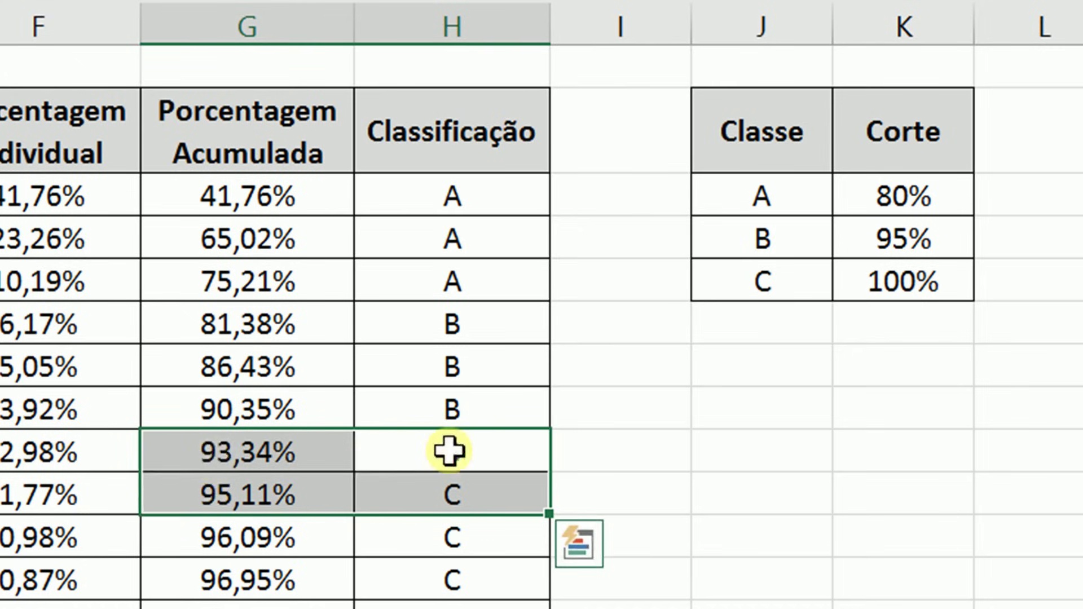
pyautogui.click(233, 452)
pyautogui.click(502, 467)
pyautogui.moveTo(502, 471); pyautogui.dragTo(194, 472)
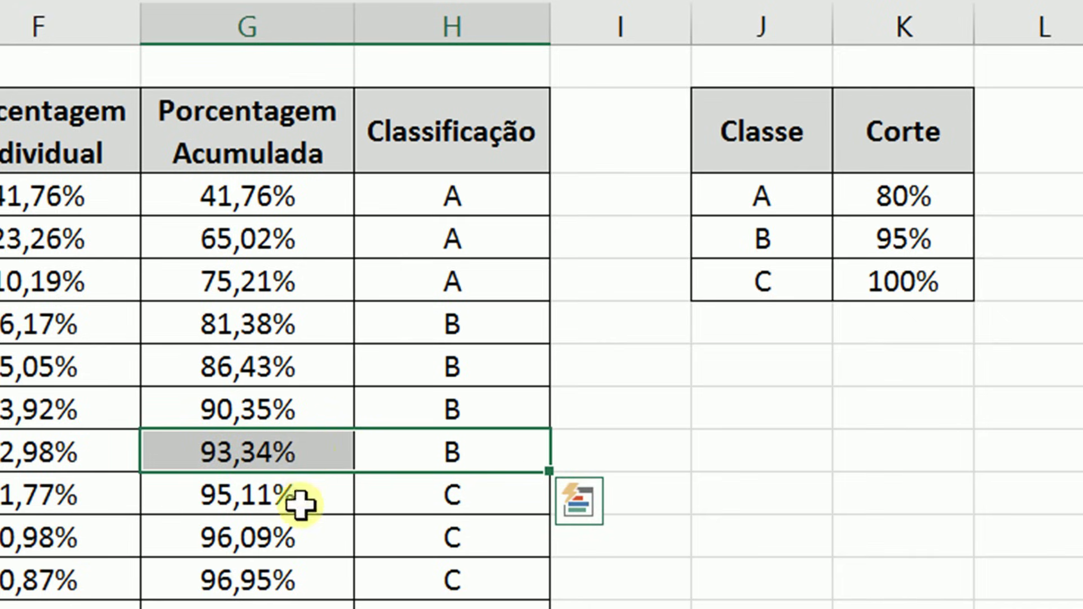
pyautogui.moveTo(295, 503); pyautogui.dragTo(373, 503)
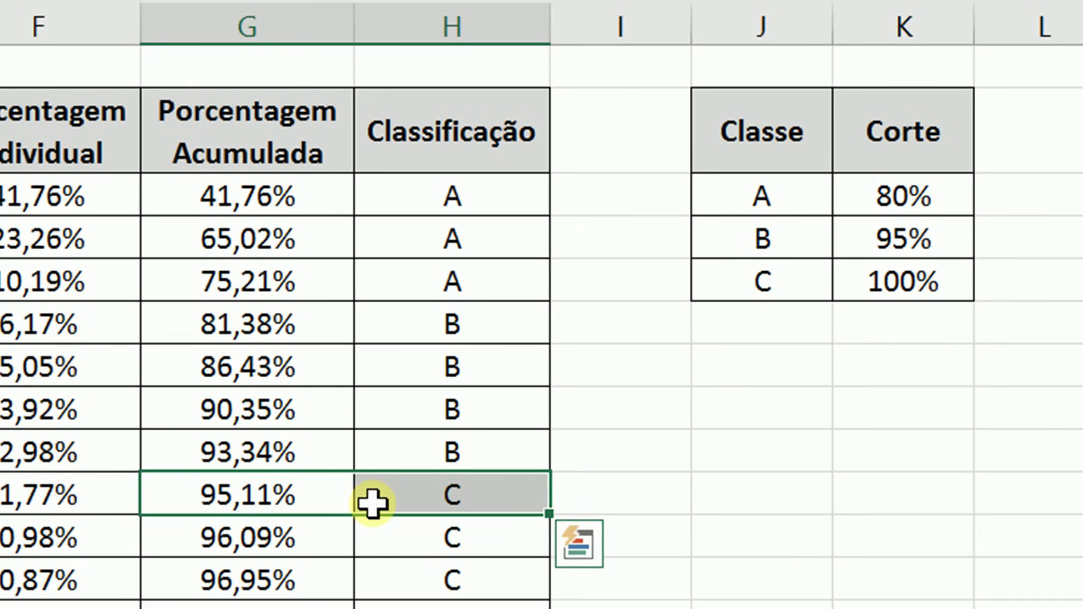
pyautogui.click(486, 590)
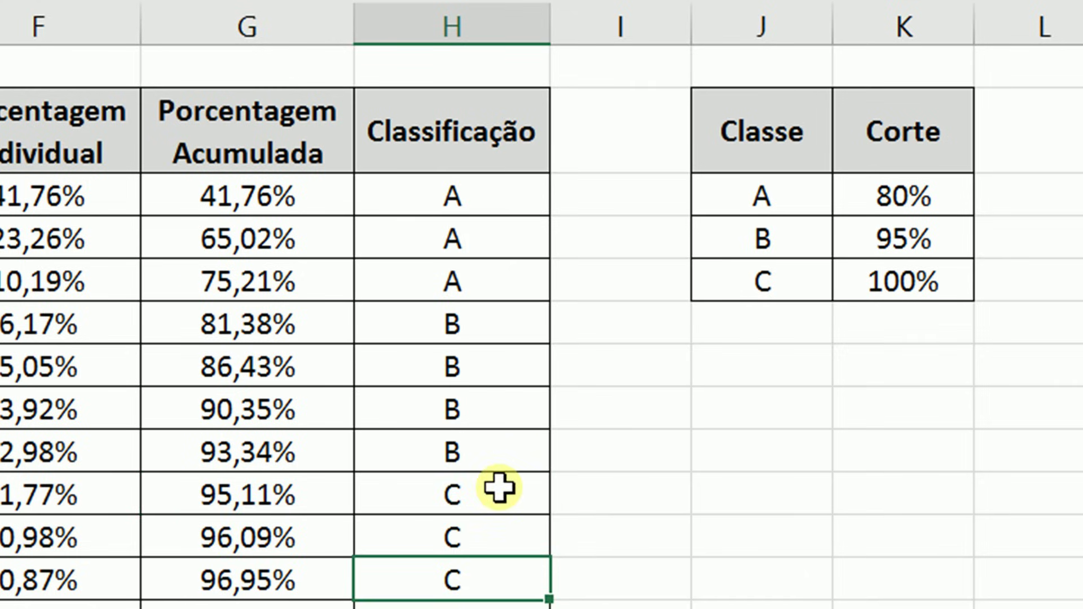
pyautogui.click(427, 200)
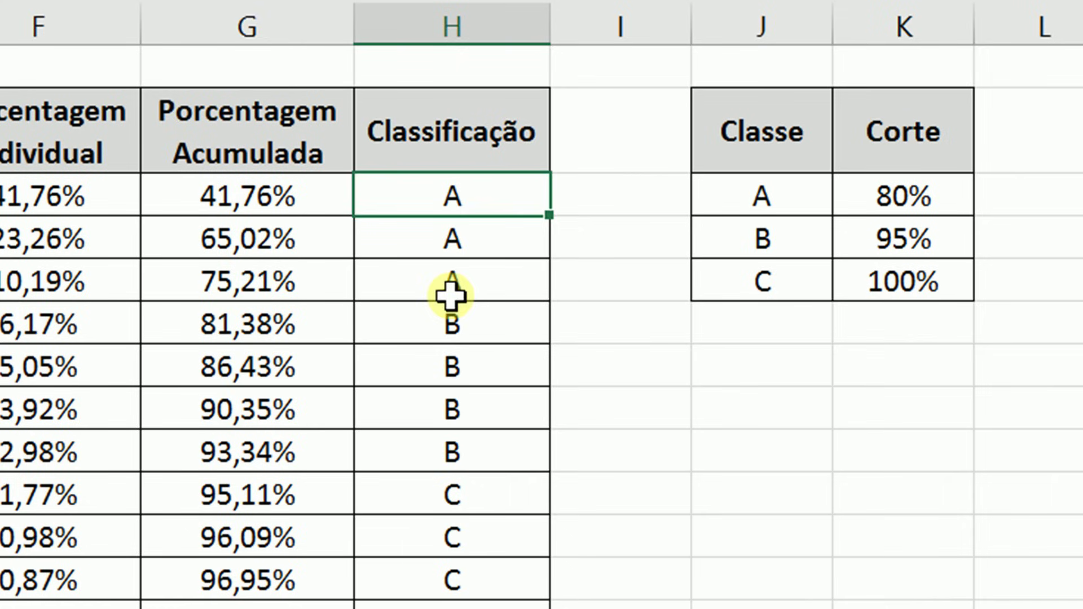
pyautogui.scroll(-3, 452, 294)
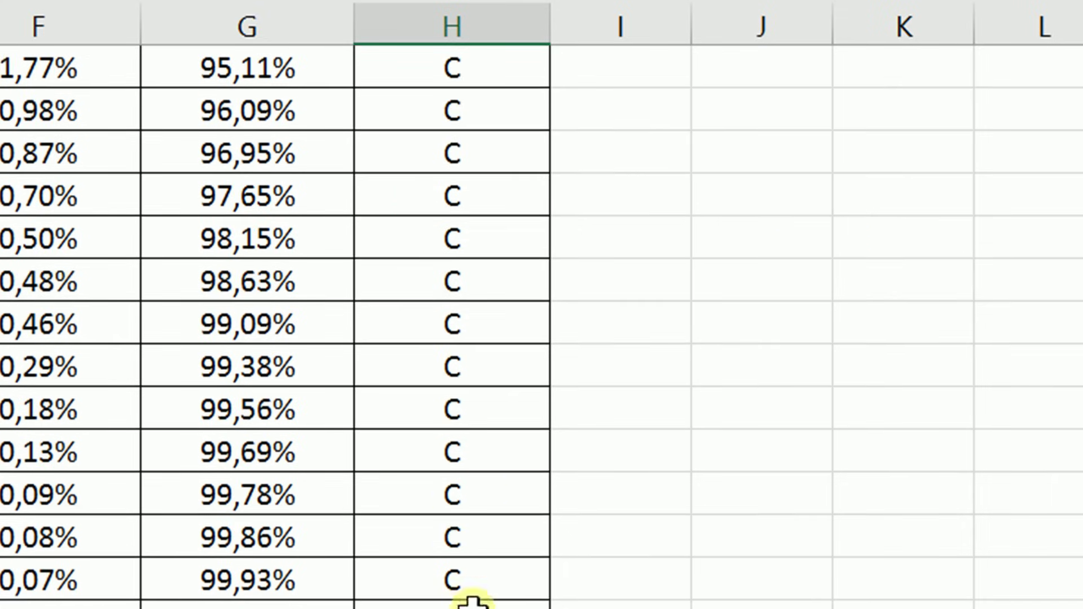
pyautogui.hotkey('ctrl', 'shift', 'Down')
pyautogui.scroll(3, 856, 520)
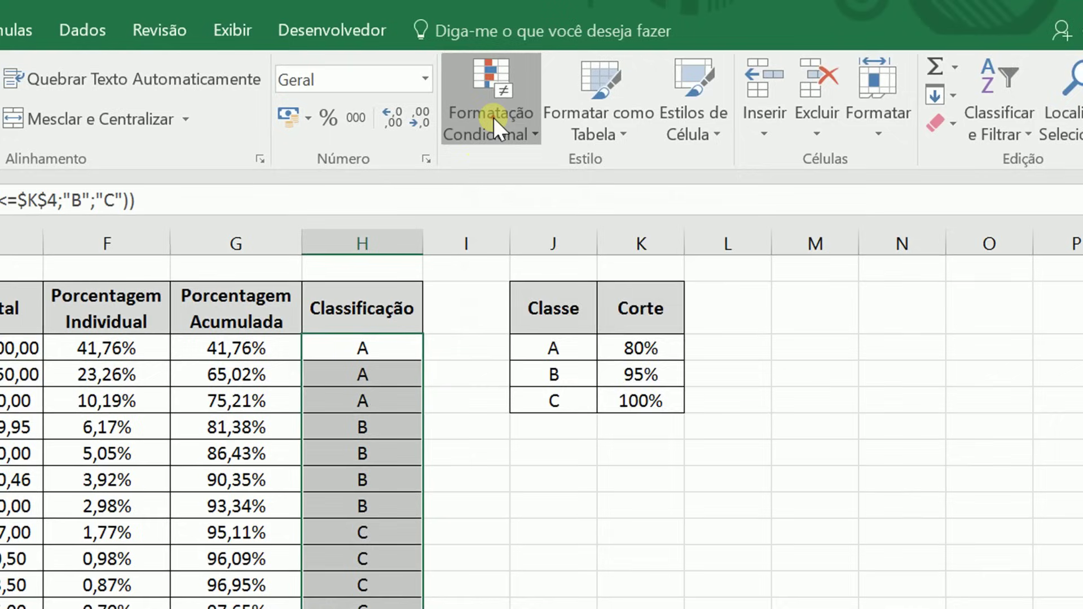
pyautogui.click(494, 118)
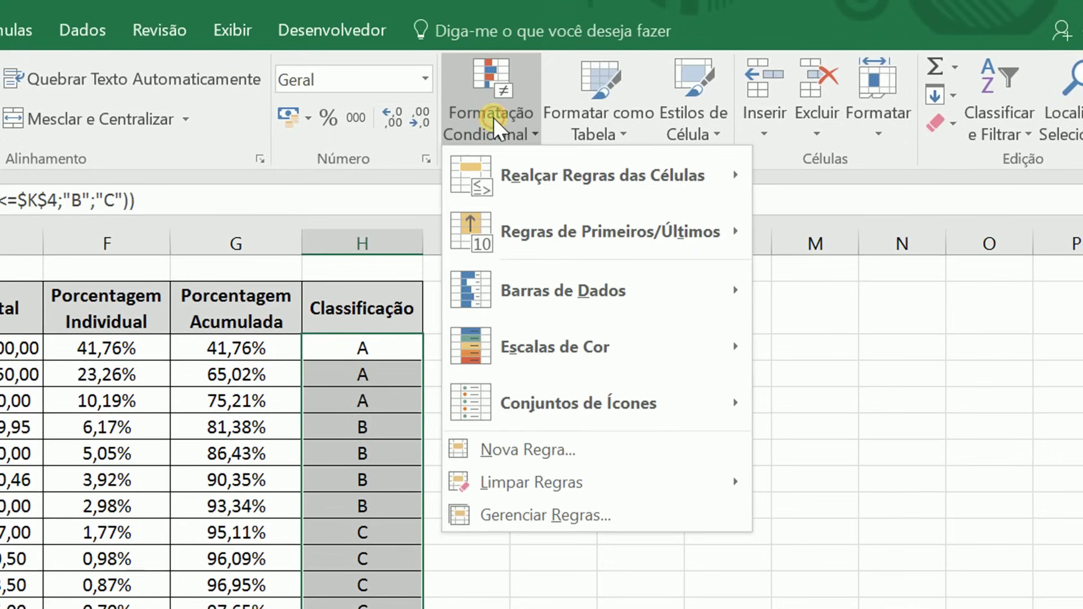
pyautogui.click(391, 349)
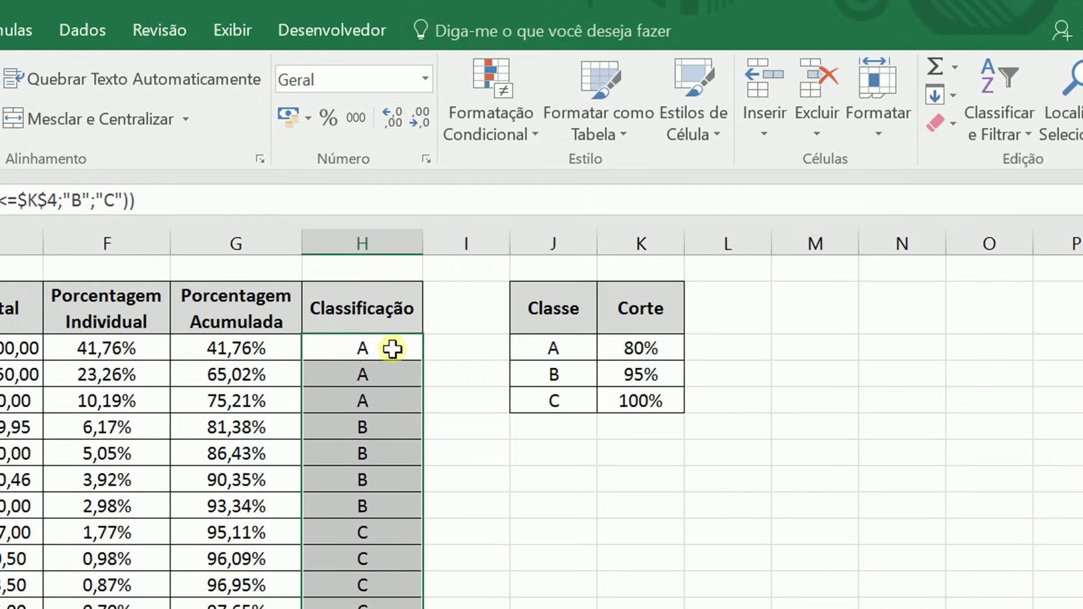
# Step: Start an É Igual a highlight rule for the value A on all class cells in the Classificação column
pyautogui.click(390, 347)
pyautogui.scroll(-3, 383, 350)
pyautogui.keyDown('shift'); pyautogui.click(354, 607); pyautogui.keyUp('shift')
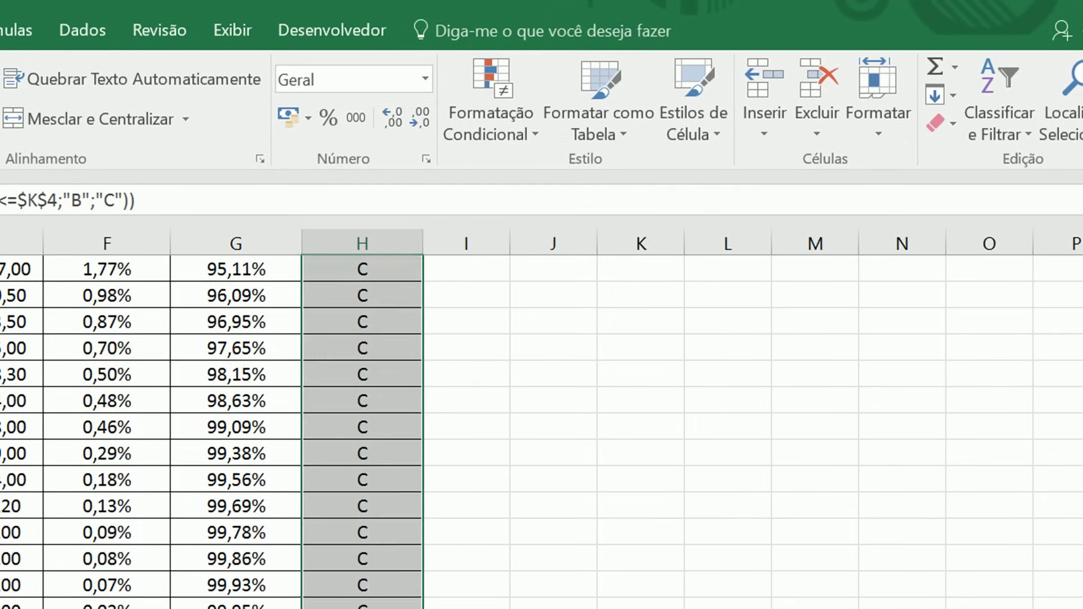
pyautogui.scroll(3, 383, 592)
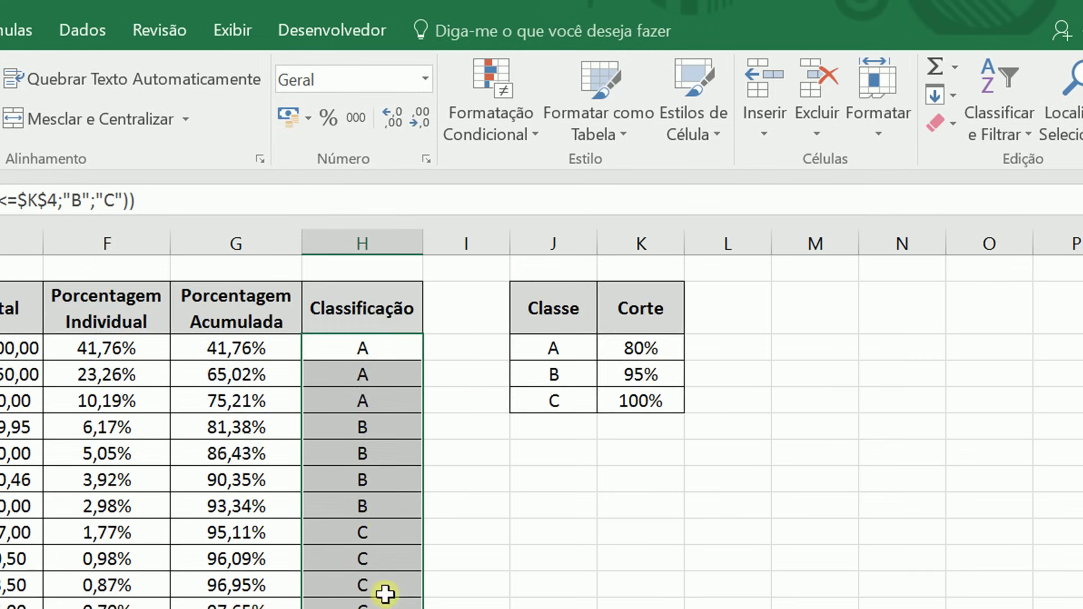
pyautogui.click(474, 124)
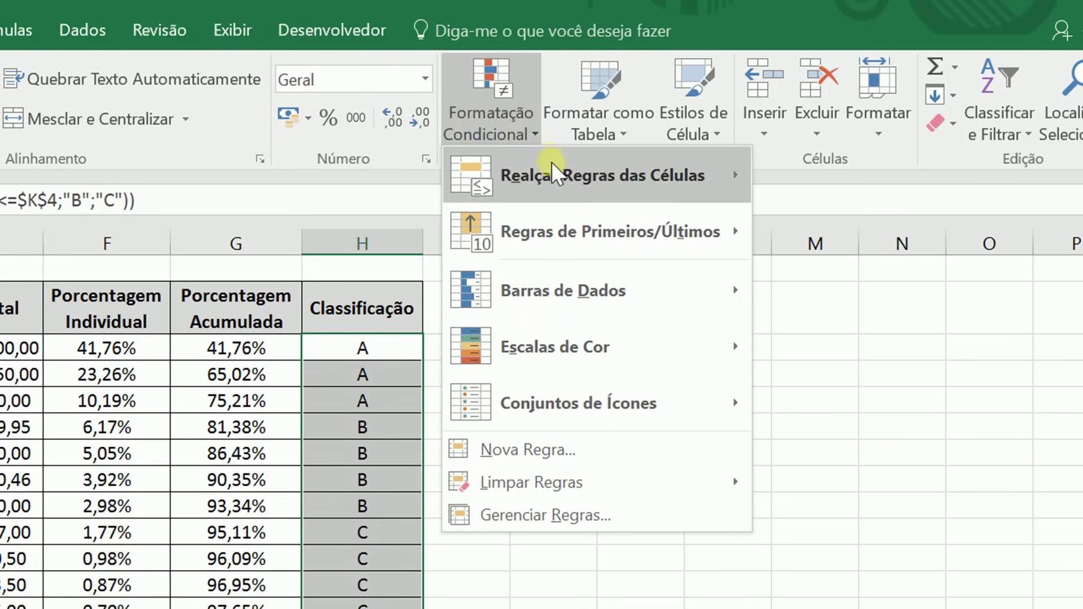
pyautogui.moveTo(554, 167)
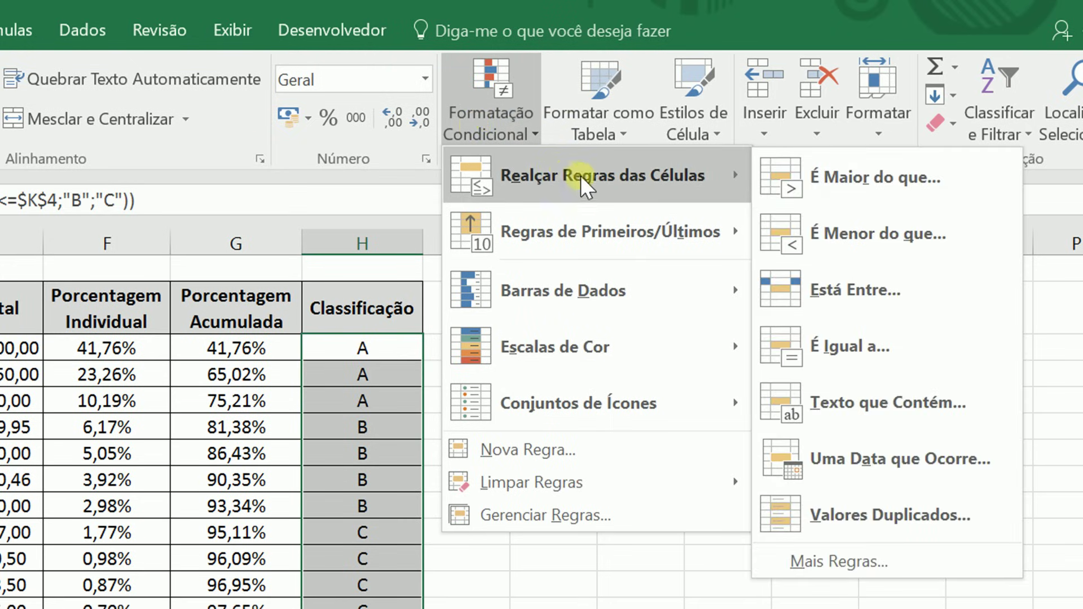
pyautogui.click(906, 350)
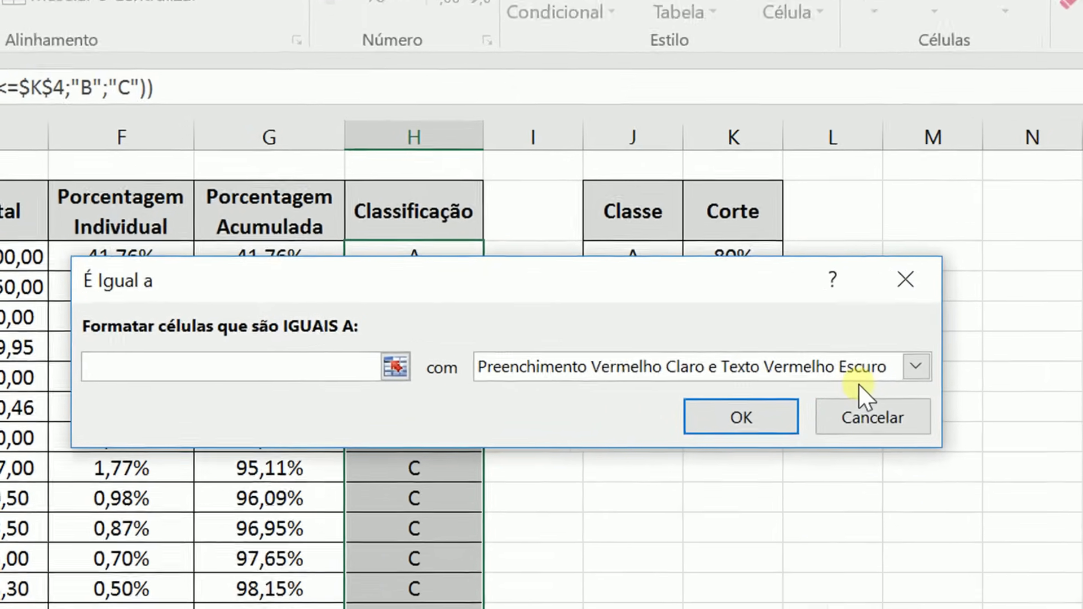
pyautogui.write('A')
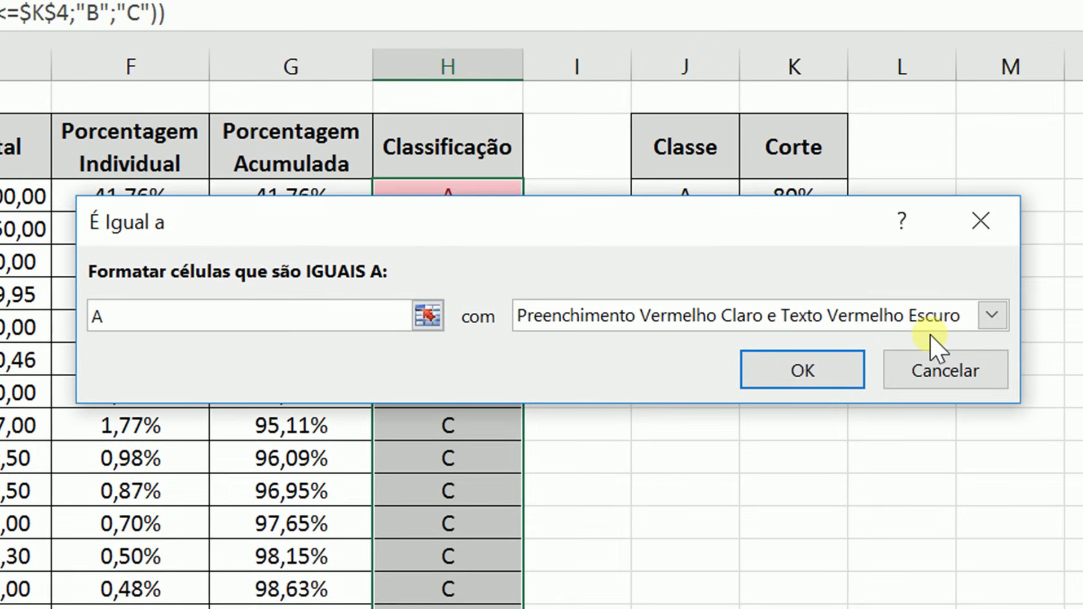
# Step: Format the class A cells with Preenchimento Verde e Texto Verde Escuro and apply the rule
pyautogui.click(649, 324)
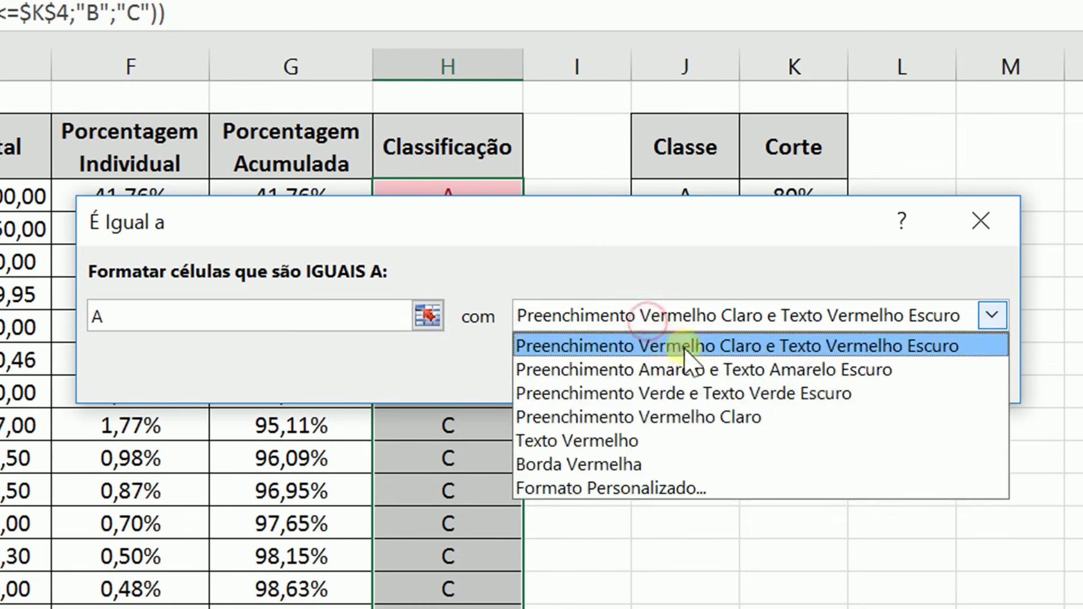
pyautogui.click(728, 394)
pyautogui.moveTo(619, 242); pyautogui.dragTo(578, 418)
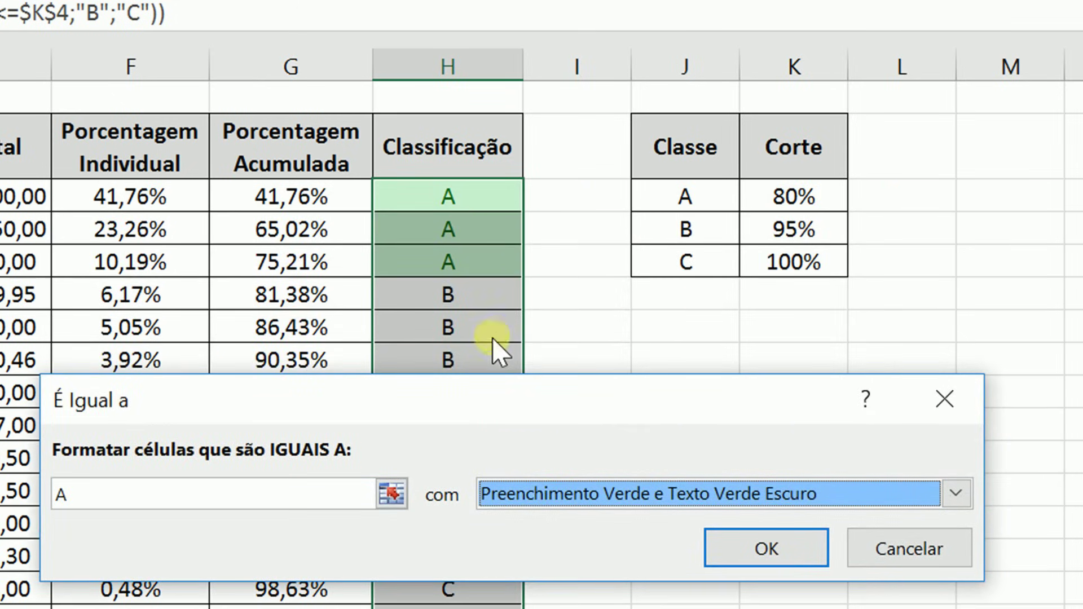
pyautogui.moveTo(501, 404); pyautogui.dragTo(480, 329)
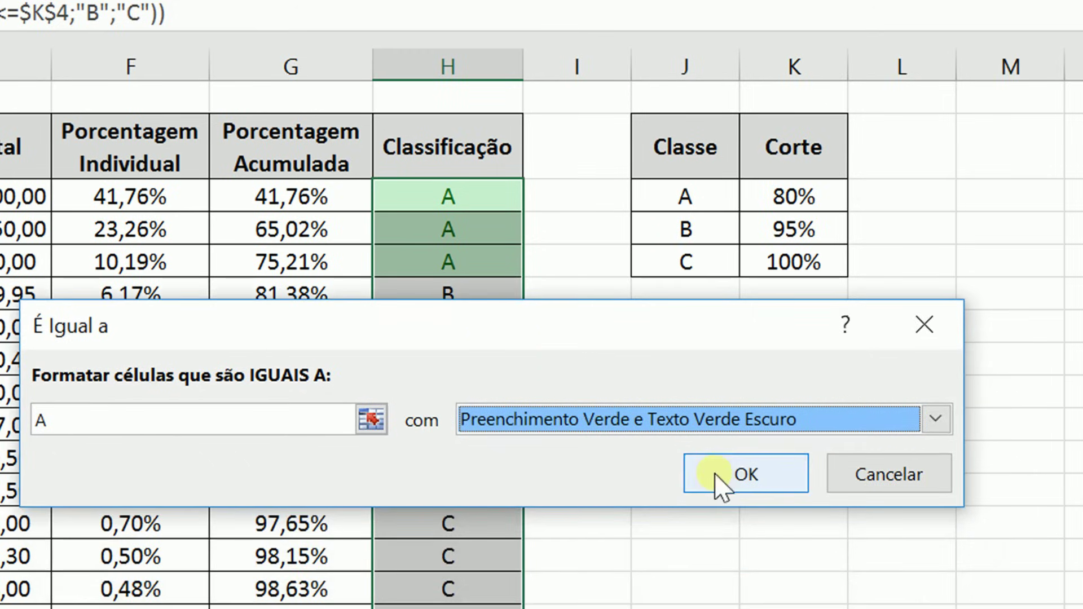
pyautogui.moveTo(648, 339); pyautogui.dragTo(649, 230)
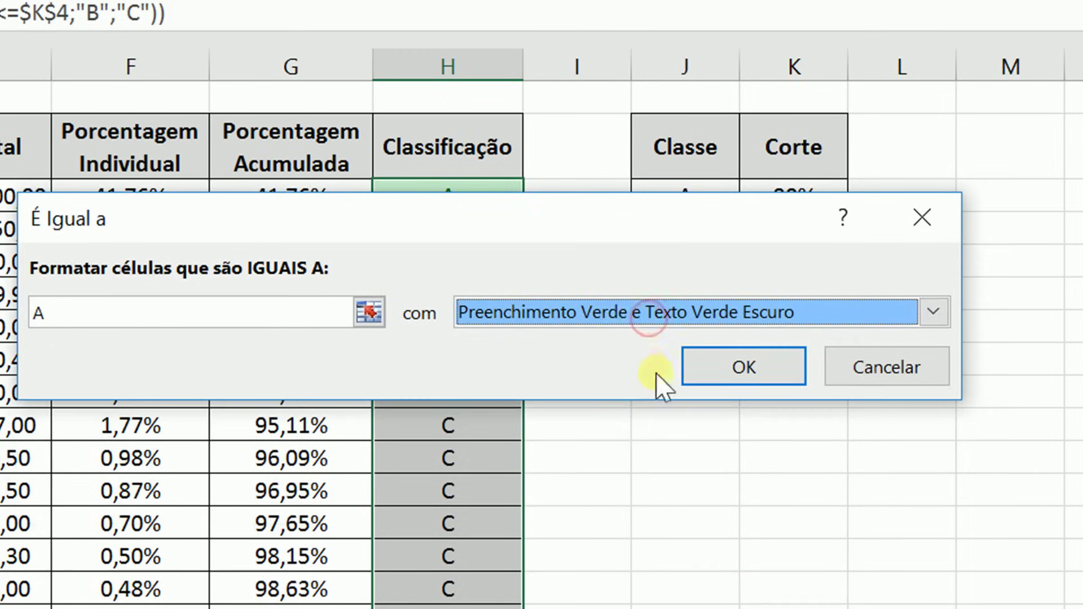
pyautogui.click(710, 373)
# Step: Start a second É Igual a highlight rule for the value B on the Classificação cells
pyautogui.click(465, 94)
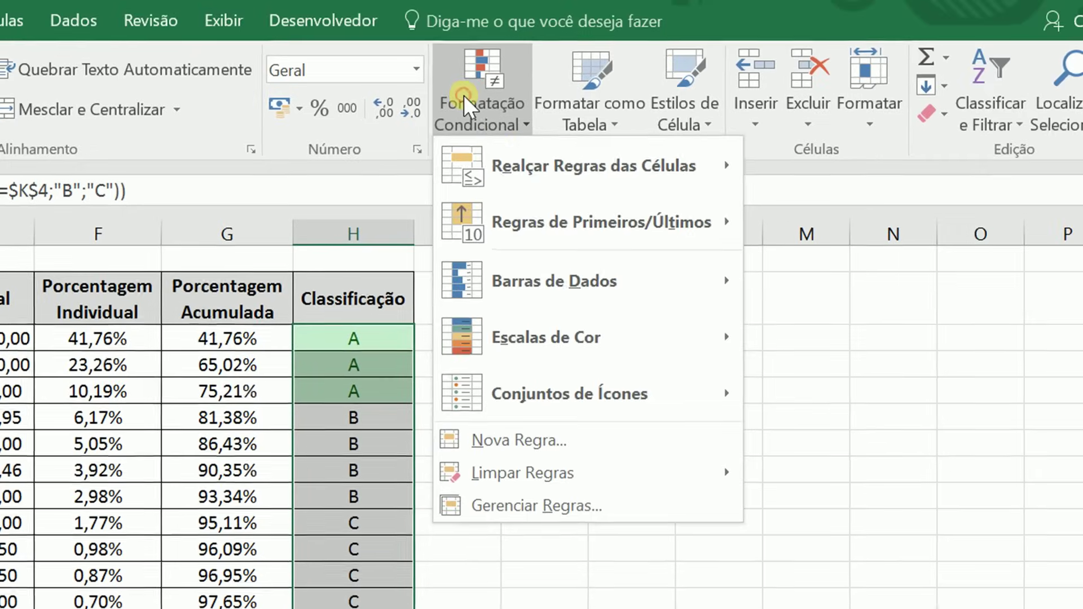
pyautogui.moveTo(498, 158)
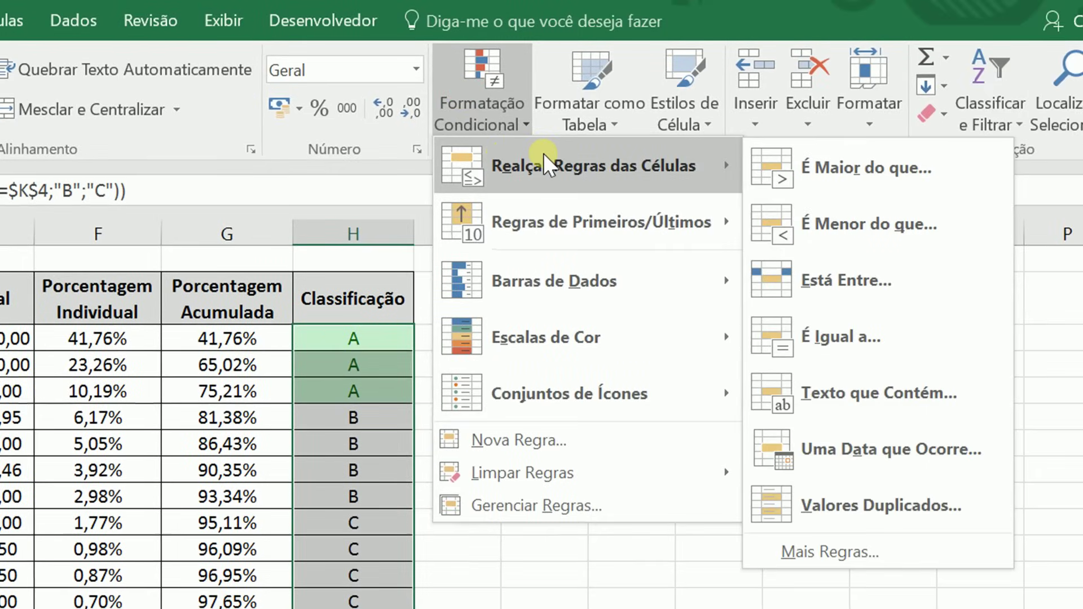
pyautogui.click(886, 341)
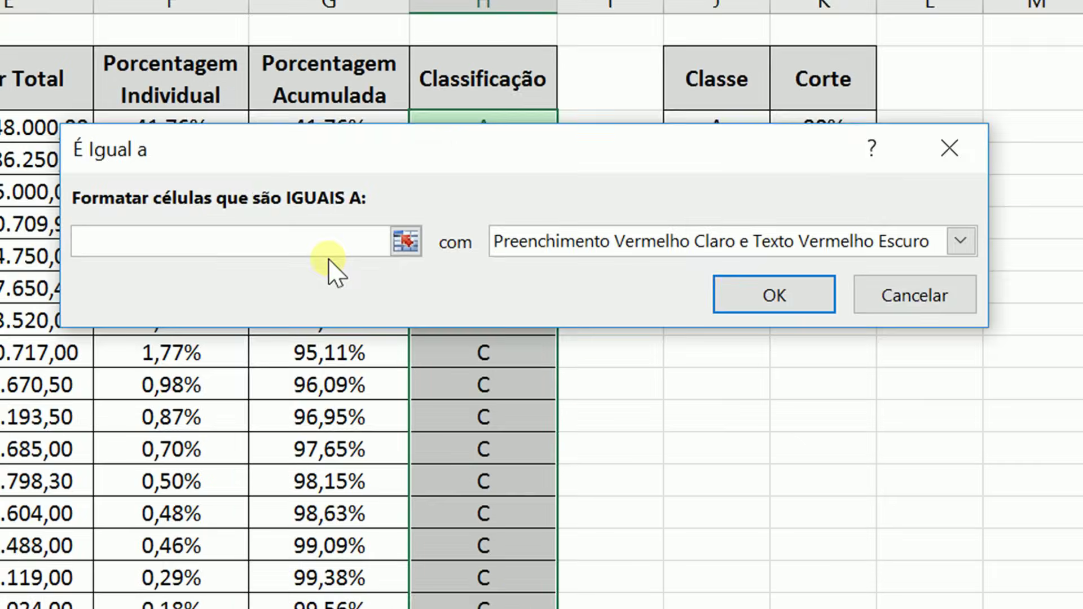
pyautogui.write('B')
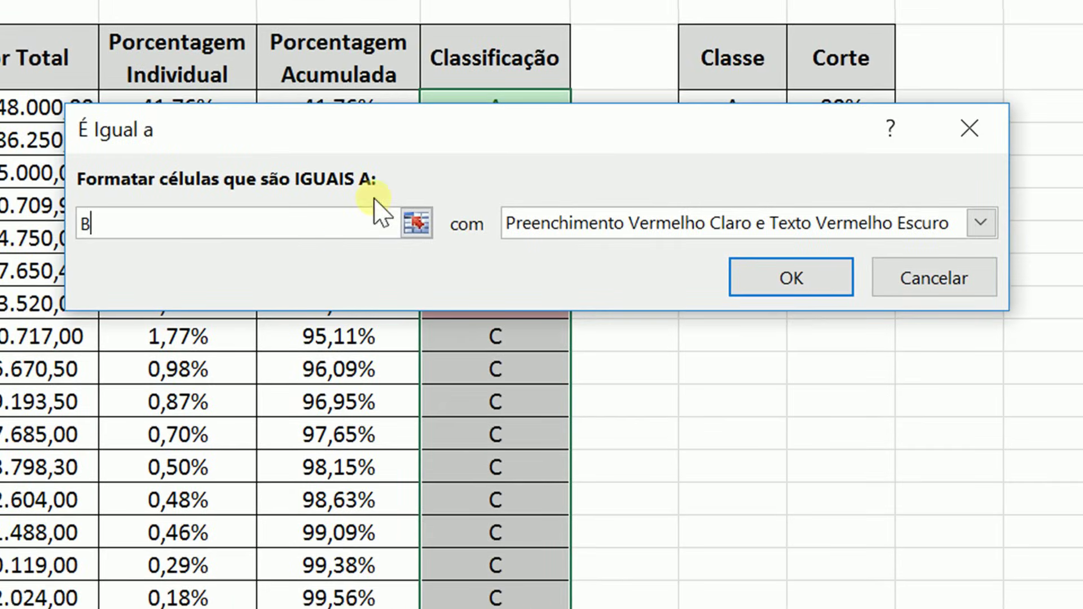
pyautogui.moveTo(427, 116); pyautogui.dragTo(429, 361)
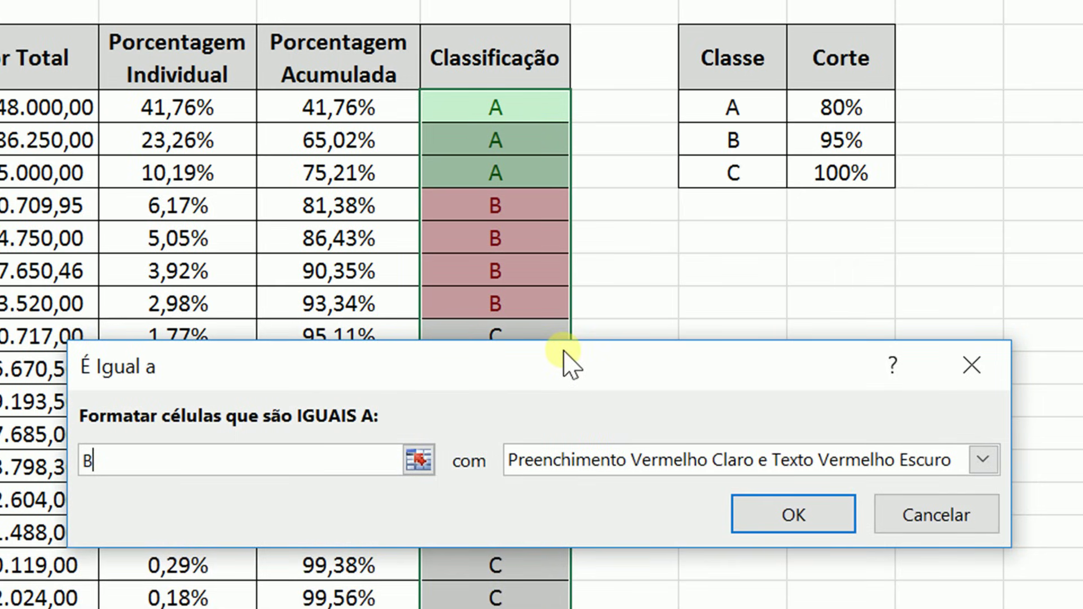
pyautogui.moveTo(563, 351); pyautogui.dragTo(555, 343)
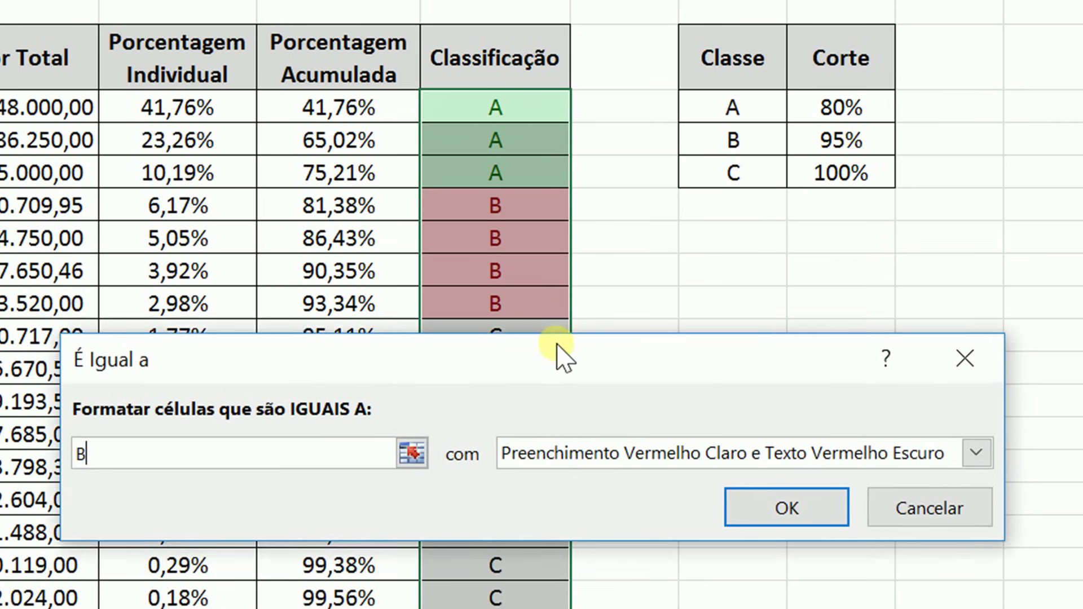
# Step: Choose a custom format for the class B rule and set its font colour to a darker theme blue
pyautogui.click(627, 462)
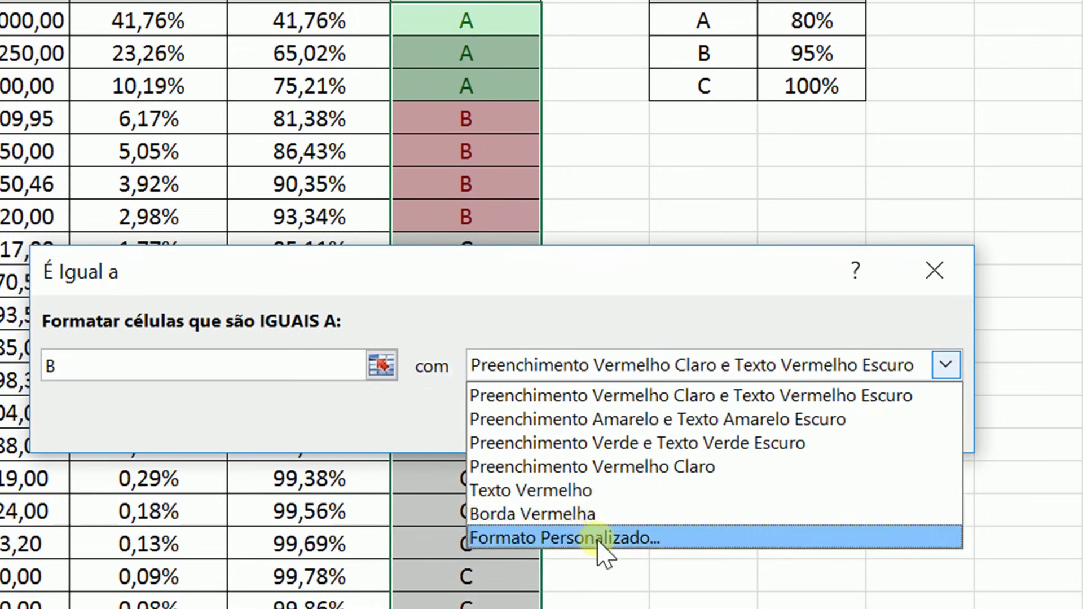
pyautogui.click(600, 538)
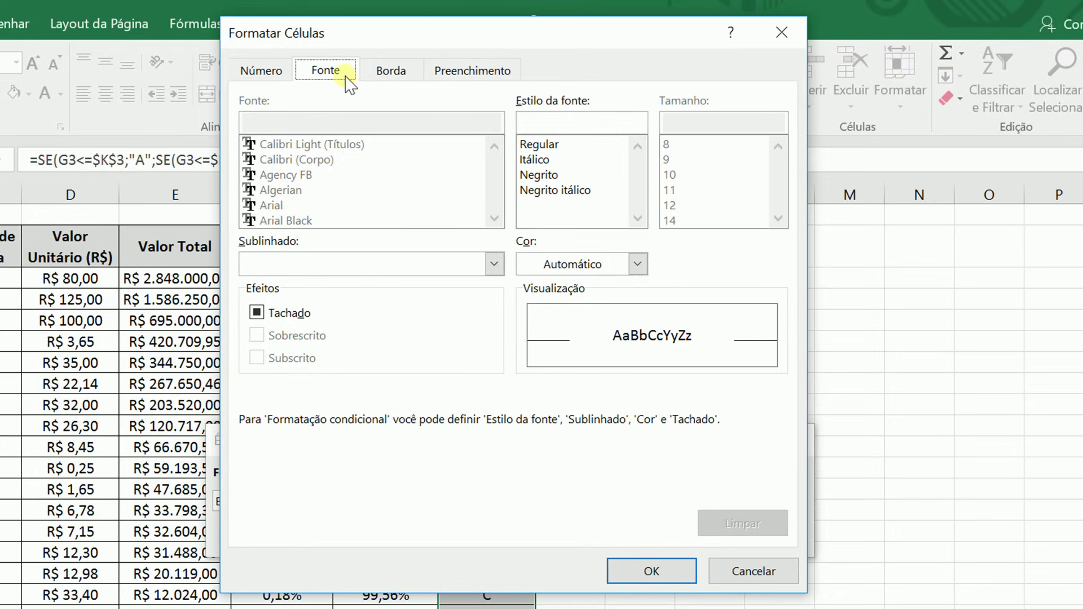
pyautogui.click(559, 270)
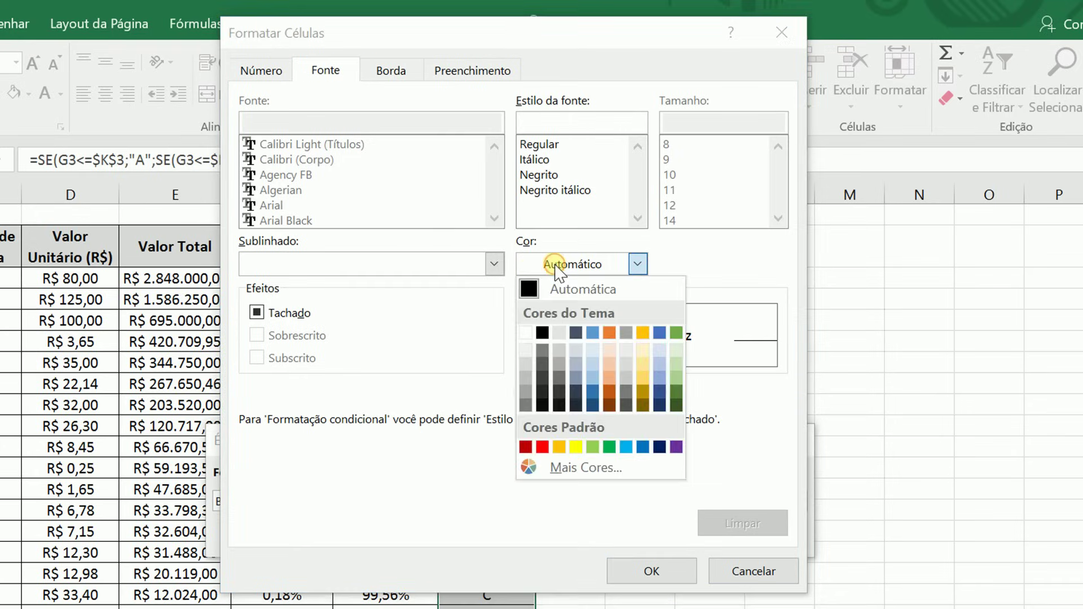
pyautogui.click(594, 390)
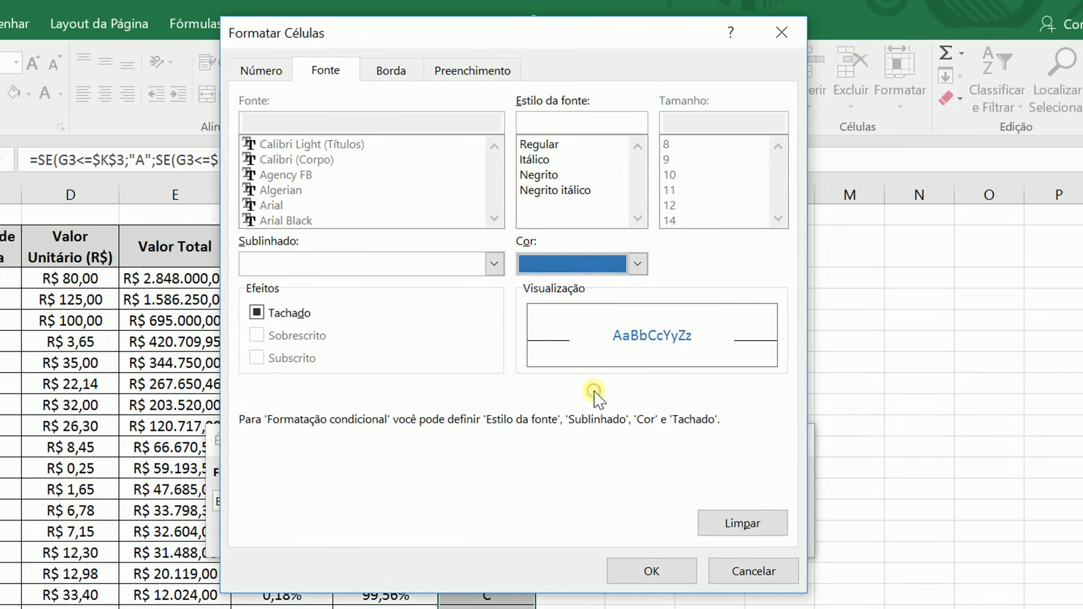
# Step: Add a Contorno border to the class B custom format and set the border line colour to a darker theme blue
pyautogui.click(395, 77)
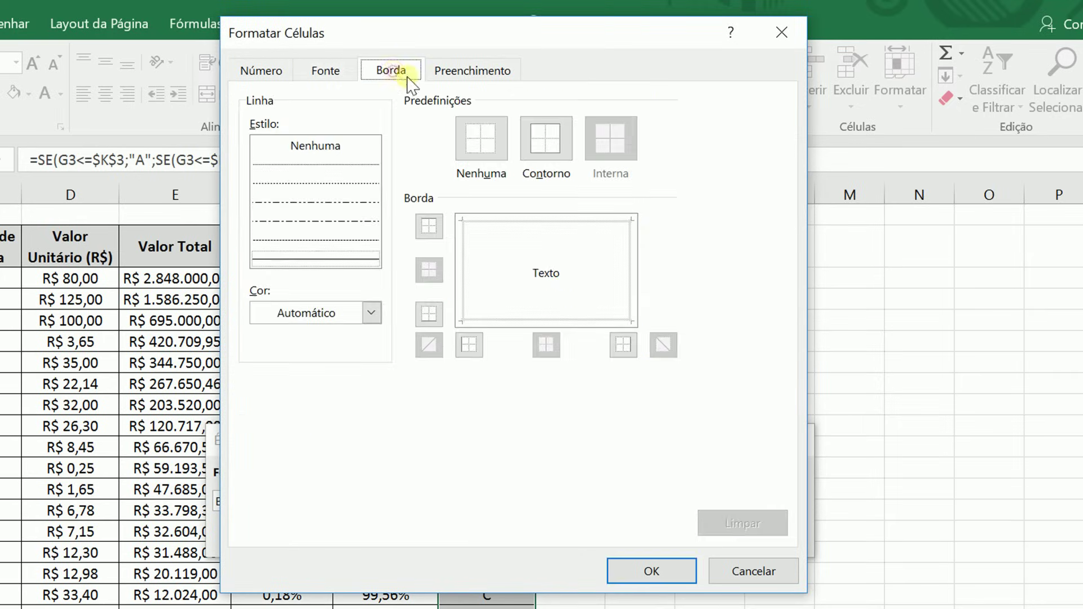
pyautogui.click(550, 136)
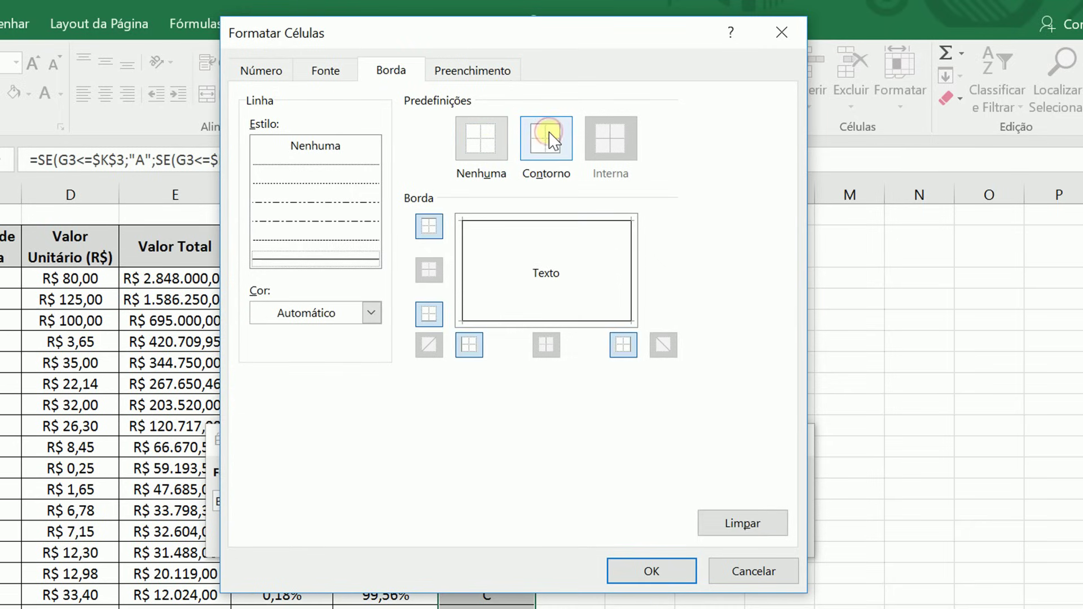
pyautogui.click(355, 315)
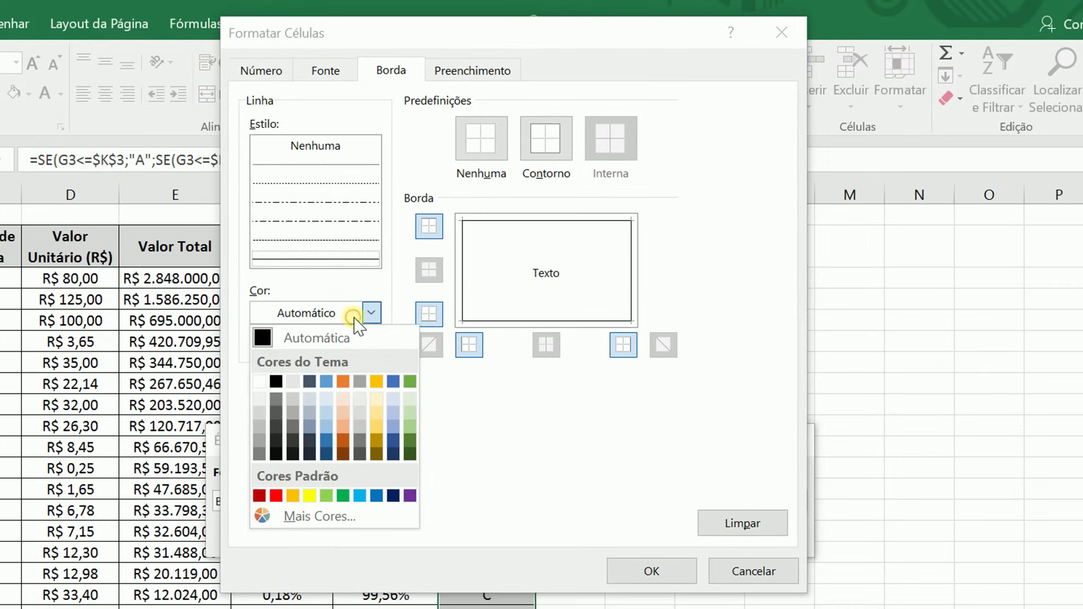
pyautogui.click(330, 438)
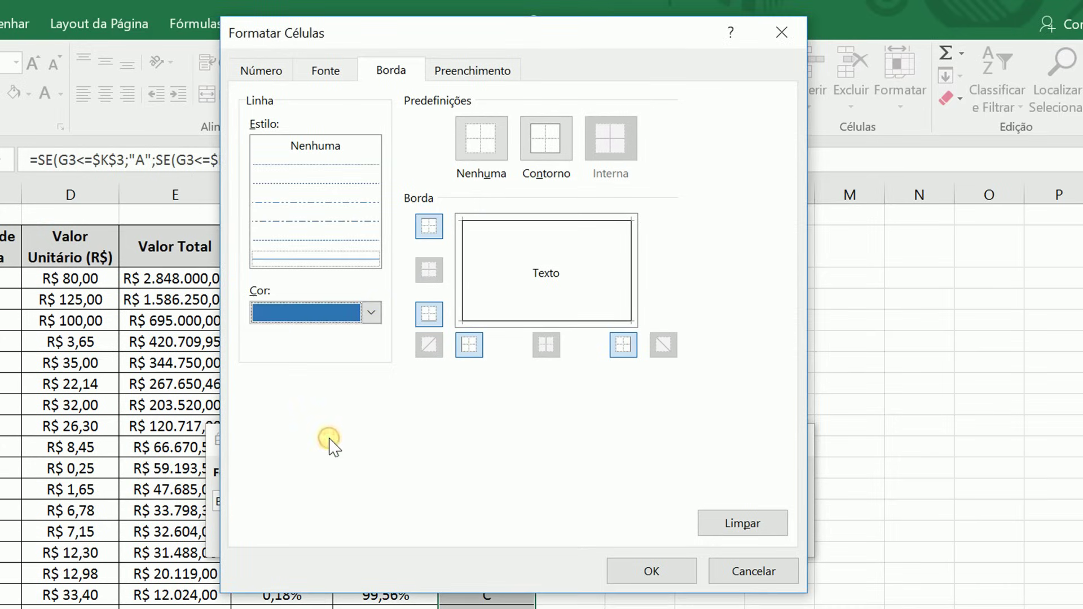
# Step: Give the class B custom format a light blue background fill and apply the rule to the Classificação cells
pyautogui.click(446, 68)
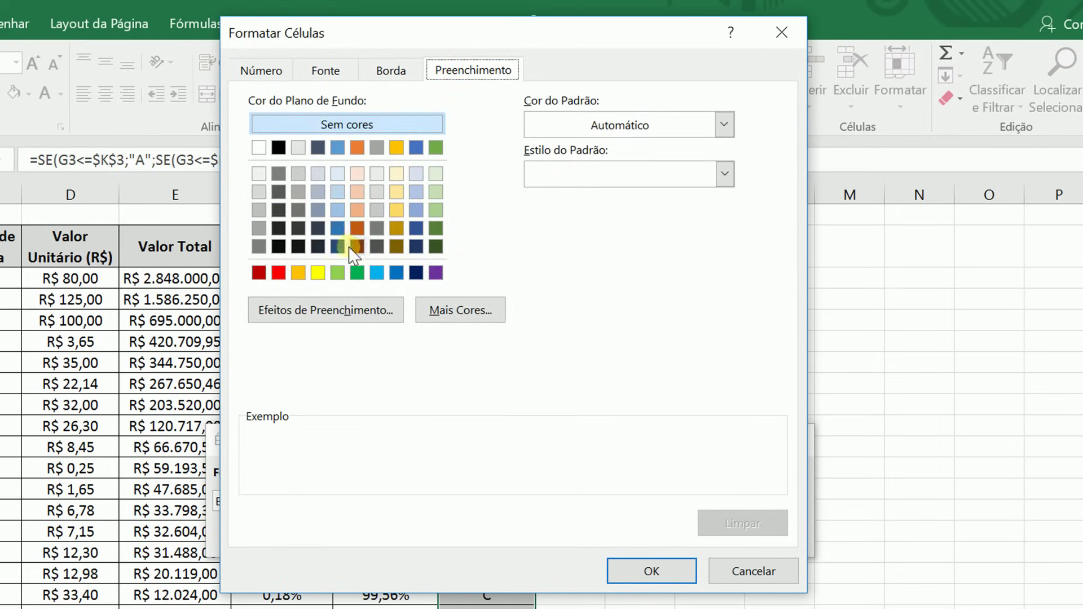
pyautogui.click(336, 193)
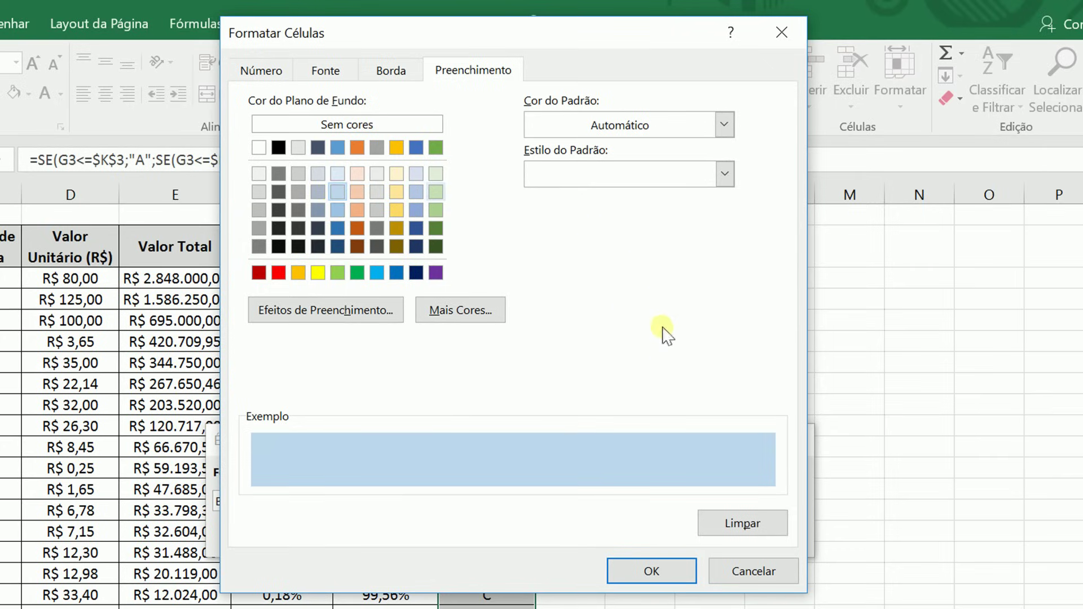
pyautogui.click(654, 571)
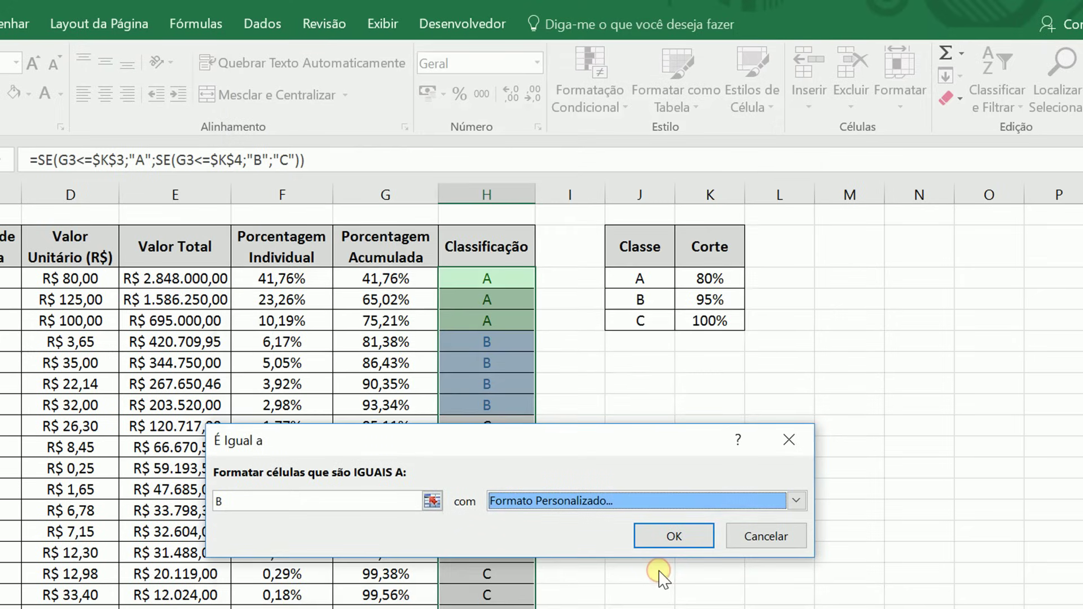
pyautogui.moveTo(558, 444); pyautogui.dragTo(685, 484)
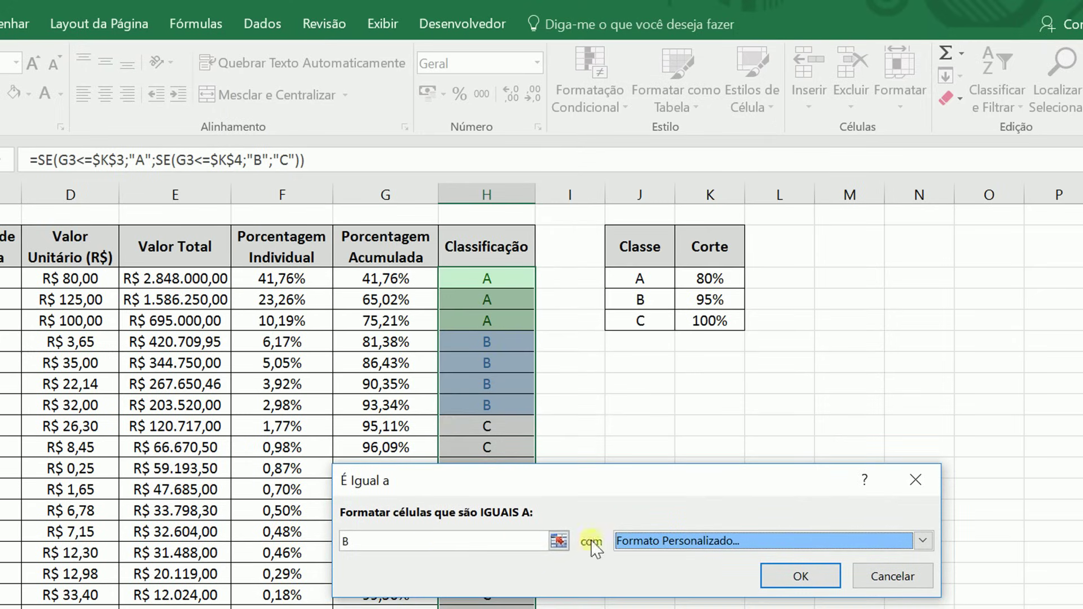
pyautogui.click(790, 577)
# Step: Start a third É Igual a highlight rule for the value C on the Classificação cells
pyautogui.click(572, 90)
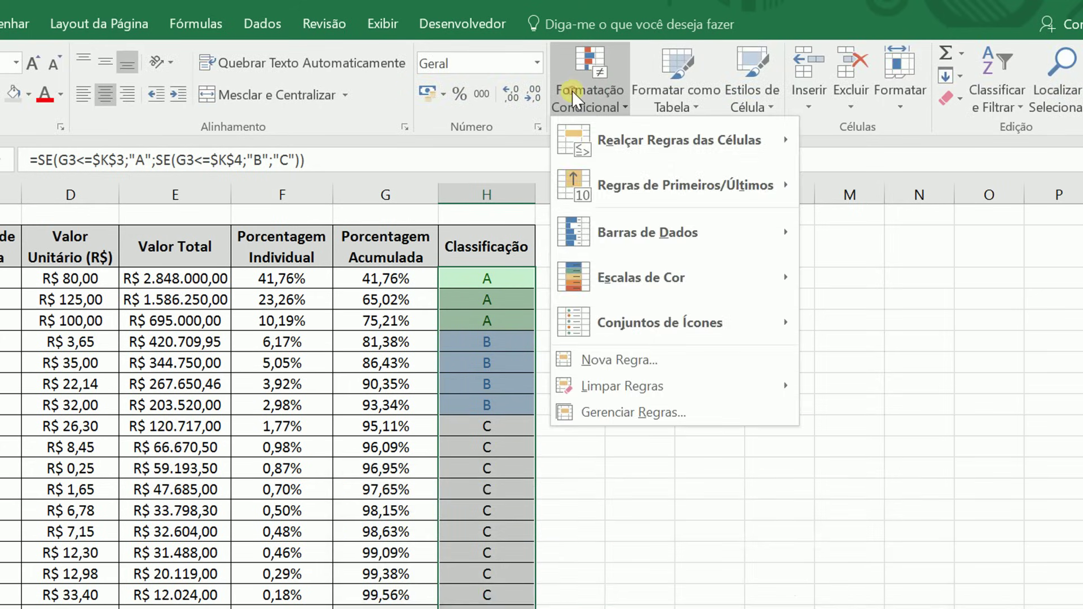
pyautogui.moveTo(717, 140)
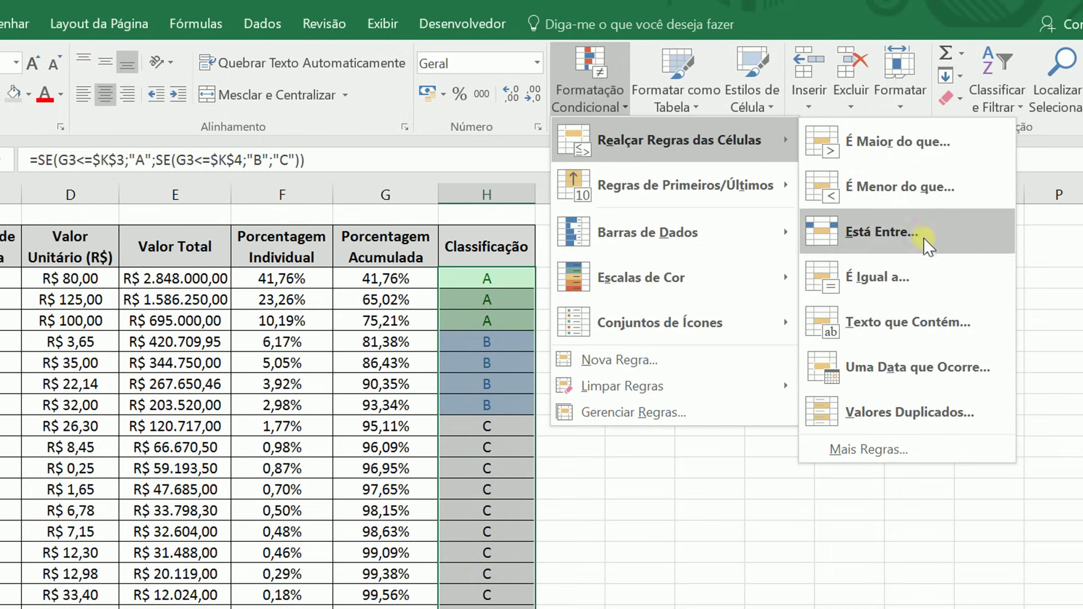
pyautogui.click(925, 285)
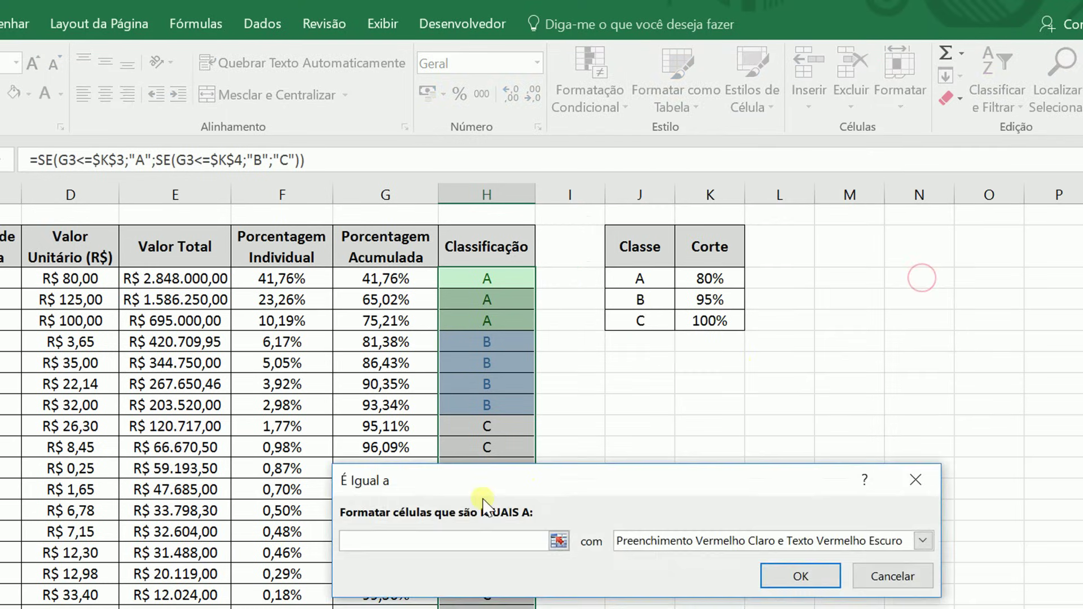
pyautogui.moveTo(520, 483); pyautogui.dragTo(490, 232)
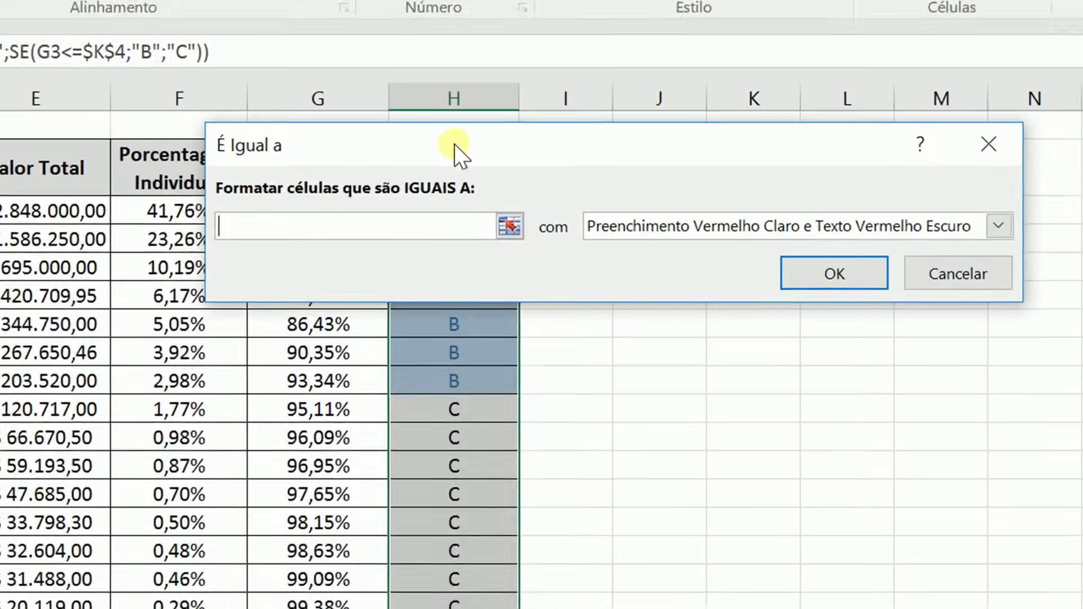
pyautogui.write('C')
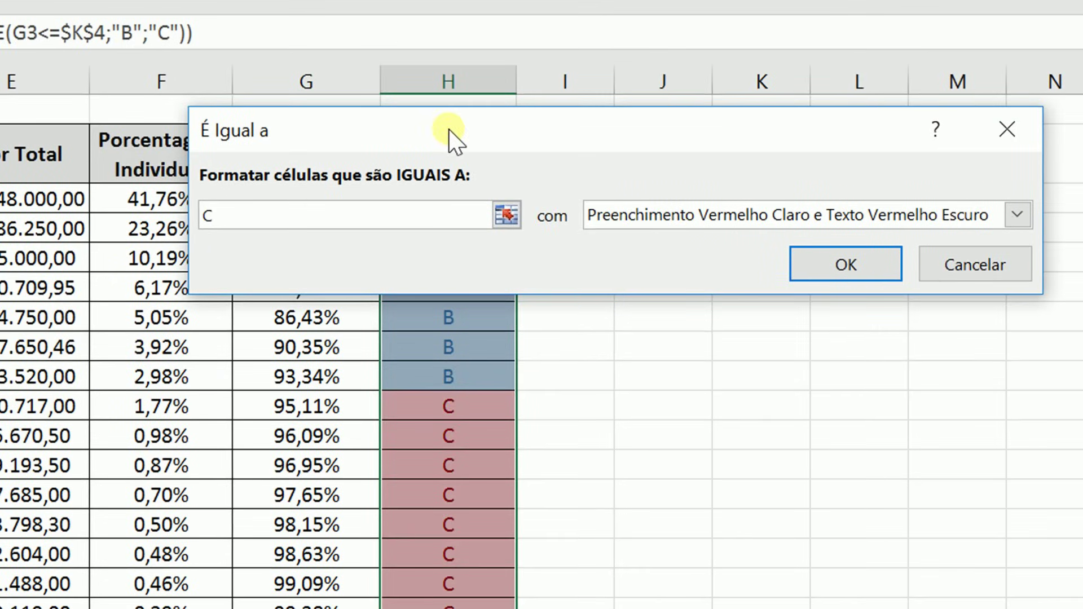
# Step: Format the class C cells with Preenchimento Amarelo e Texto Amarelo Escuro and apply the rule
pyautogui.click(655, 217)
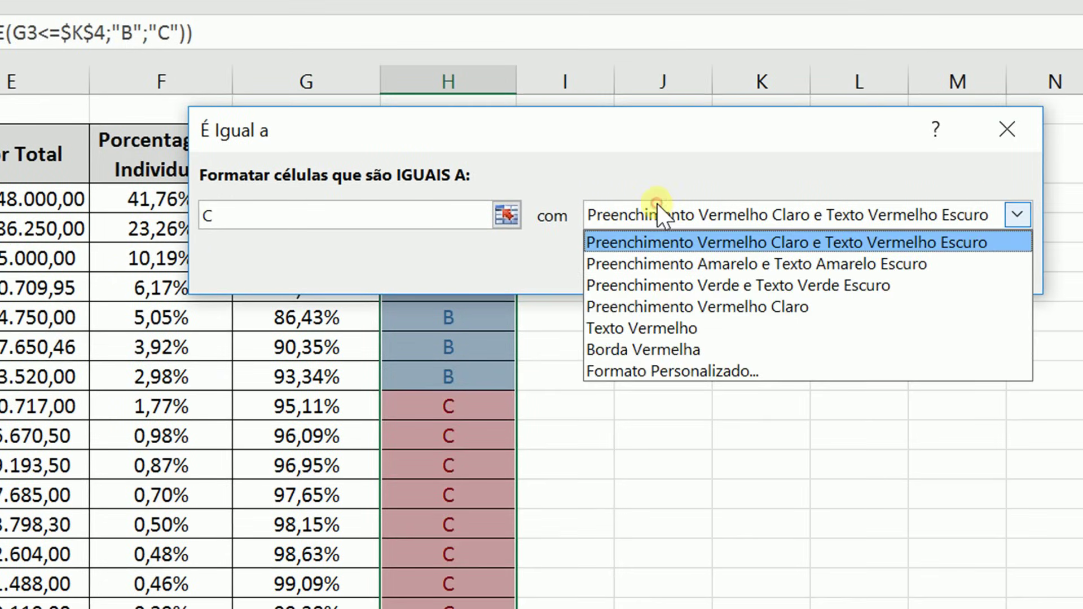
pyautogui.click(685, 264)
pyautogui.click(828, 274)
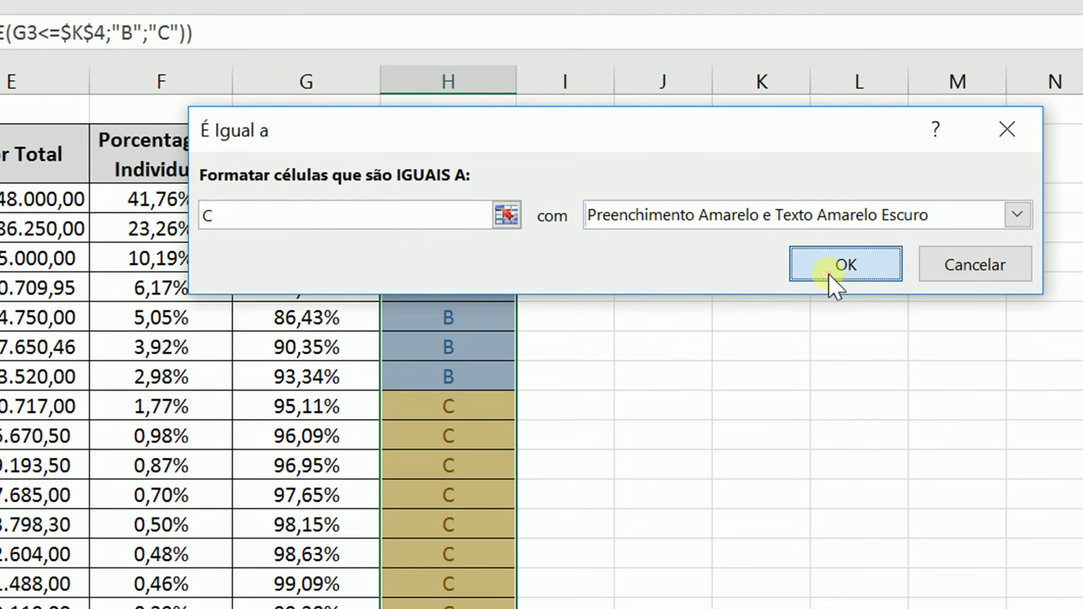
pyautogui.click(788, 401)
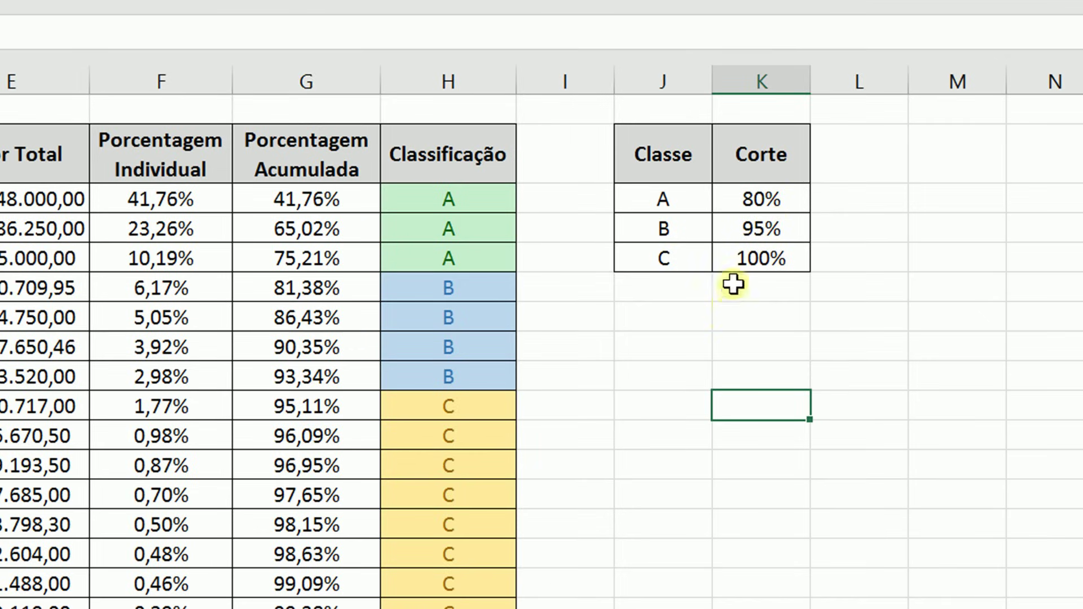
# Step: Set the Corte values to 70% for class A and 90% for class B, and check the B-to-C transition rows
pyautogui.click(747, 200)
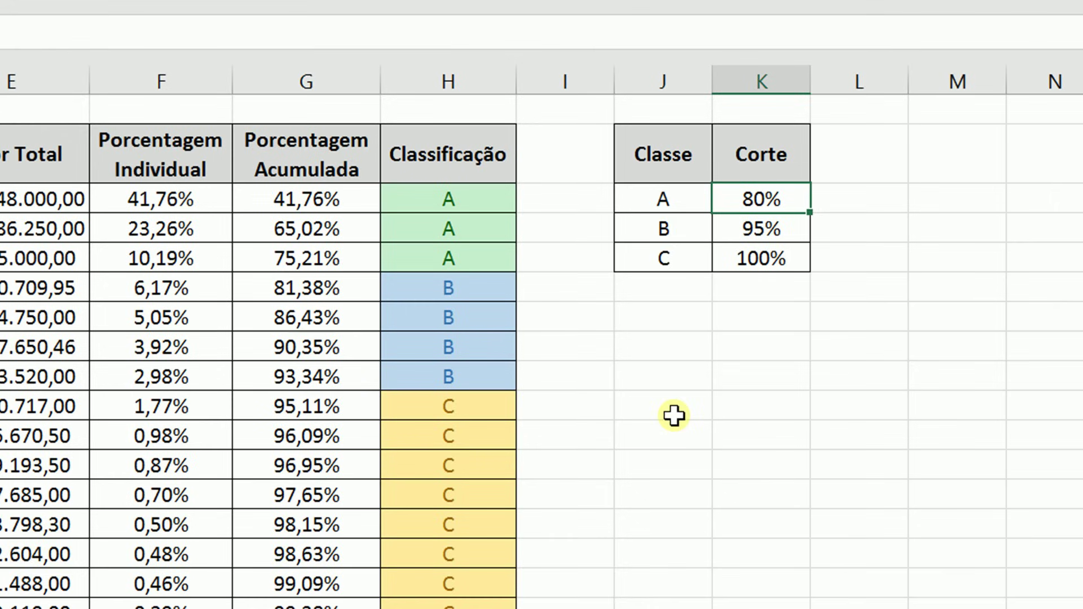
pyautogui.write('70')
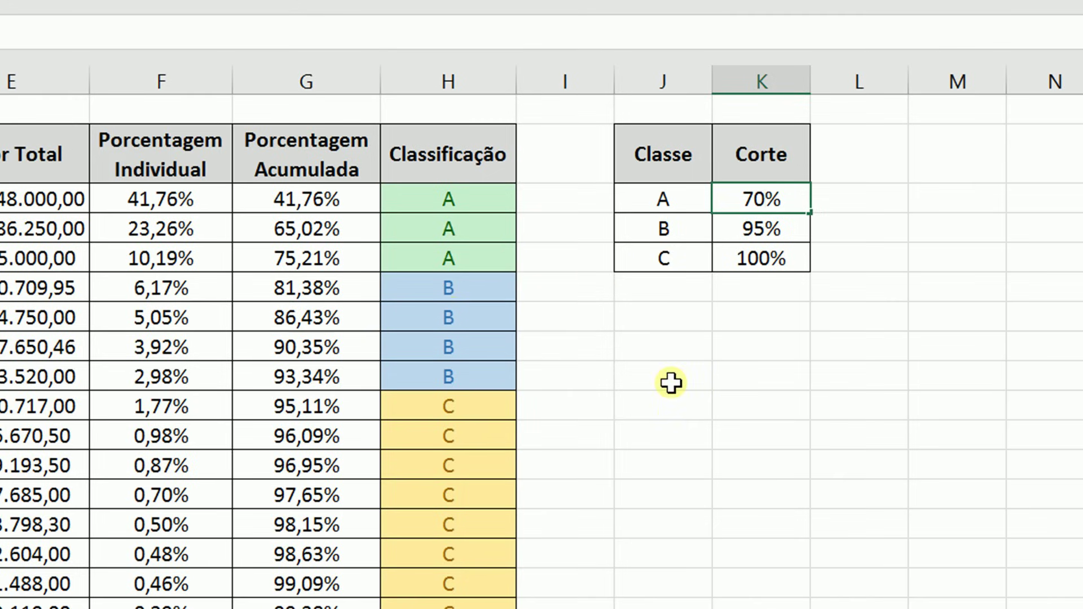
pyautogui.press('Return')
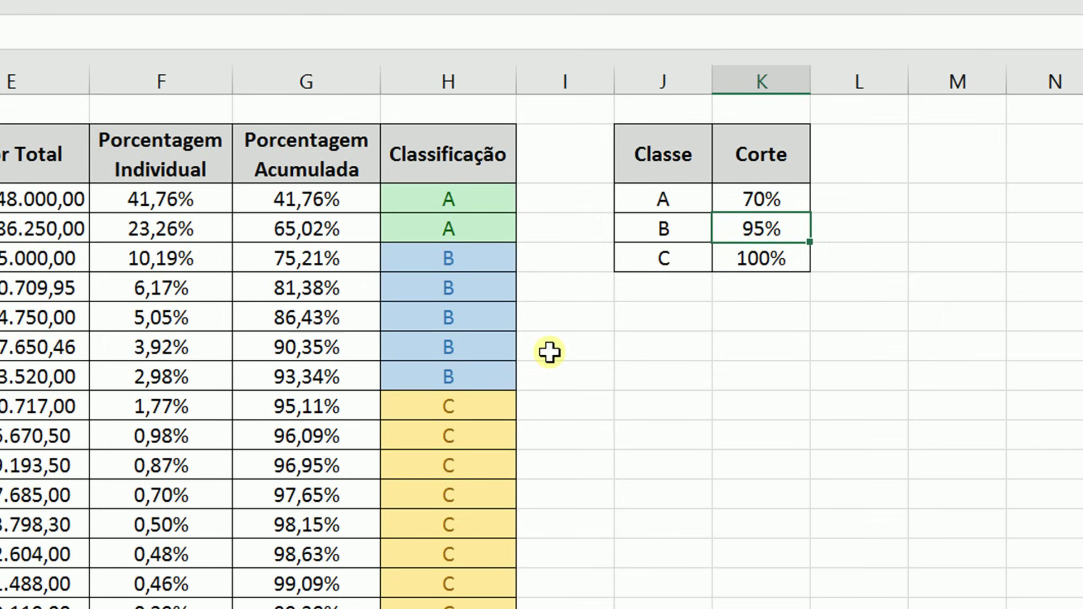
pyautogui.write('90')
pyautogui.press('Return')
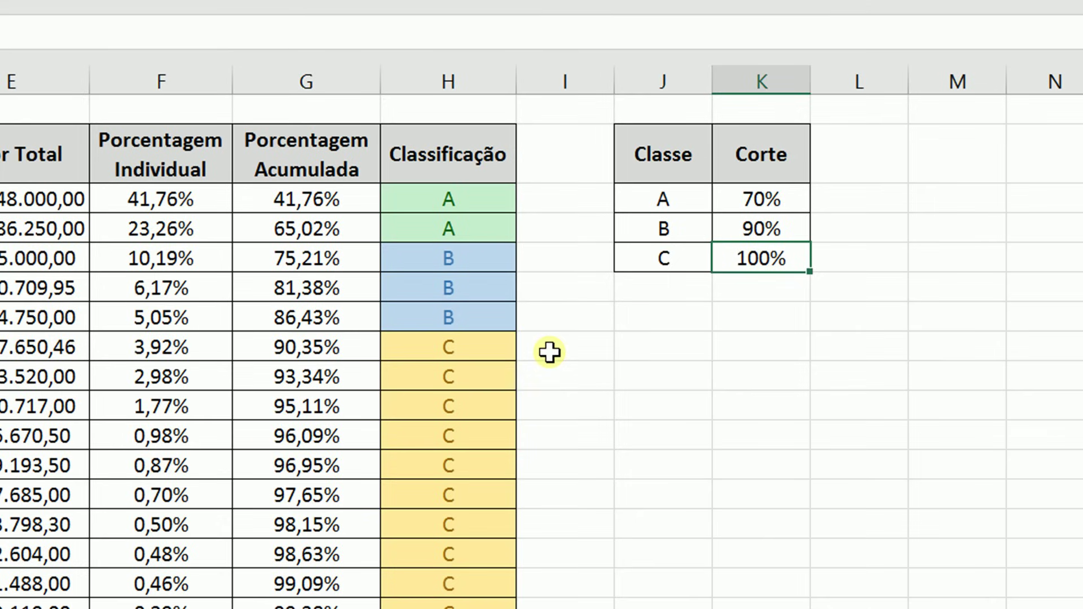
pyautogui.moveTo(297, 313); pyautogui.dragTo(407, 351)
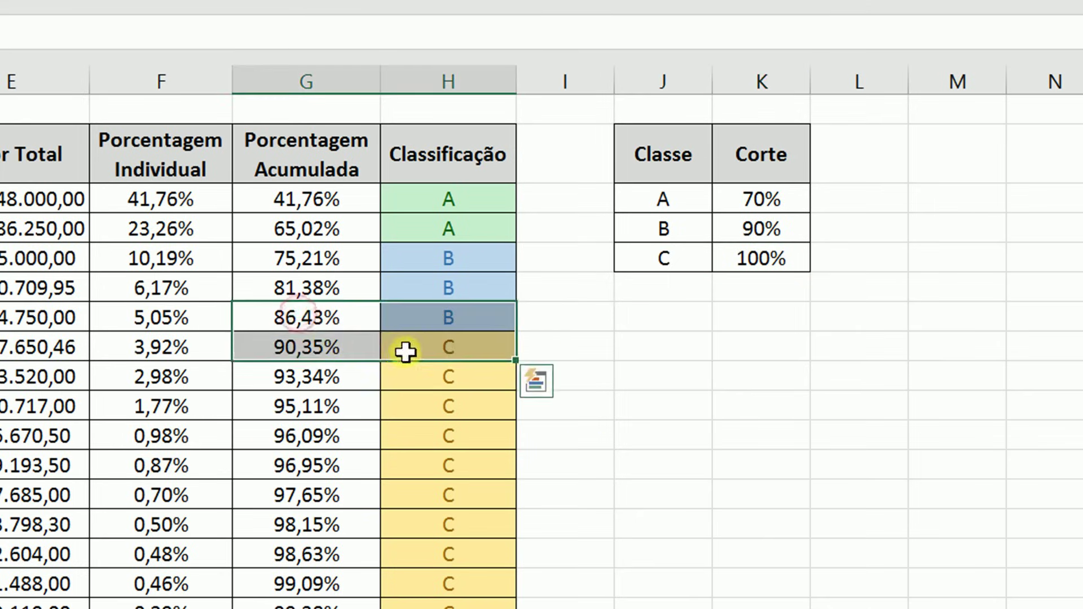
pyautogui.click(693, 424)
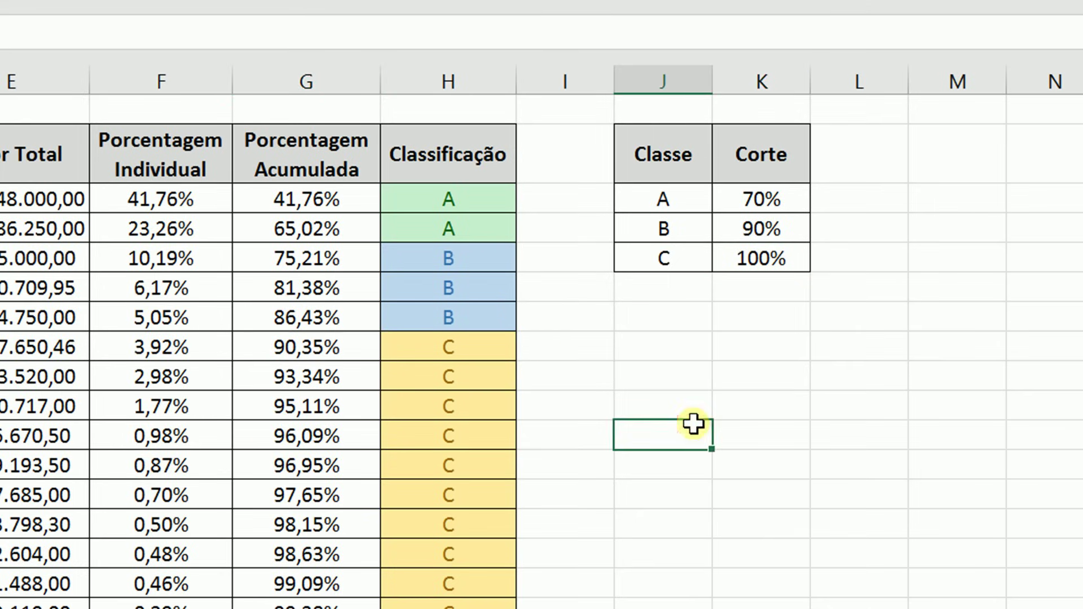
# Step: Set the Corte values back to 80% for class A and 95% for class B
pyautogui.click(749, 205)
pyautogui.write('80')
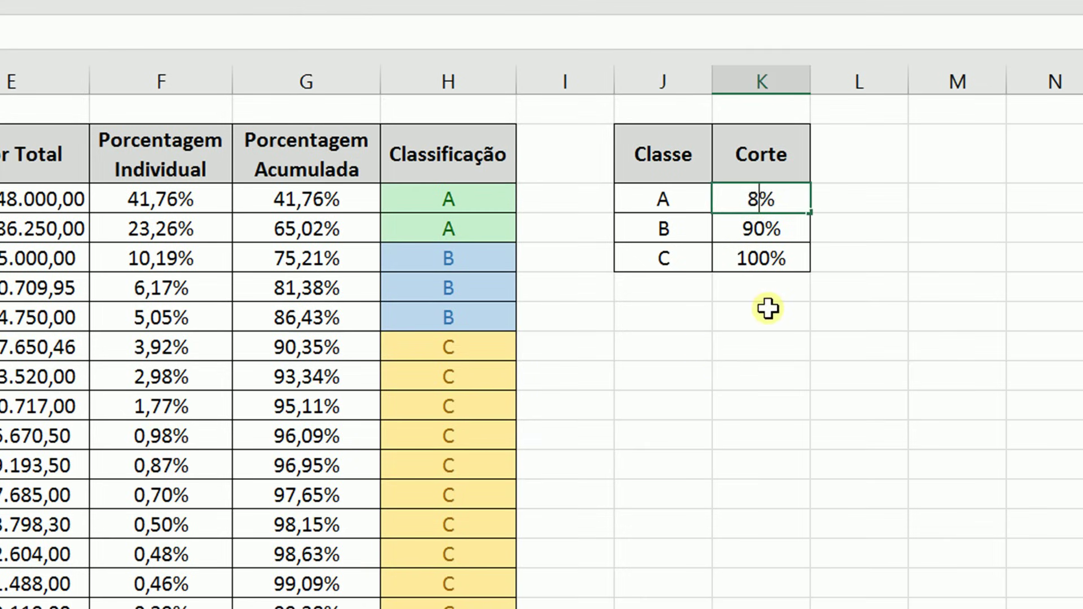
pyautogui.press('Return')
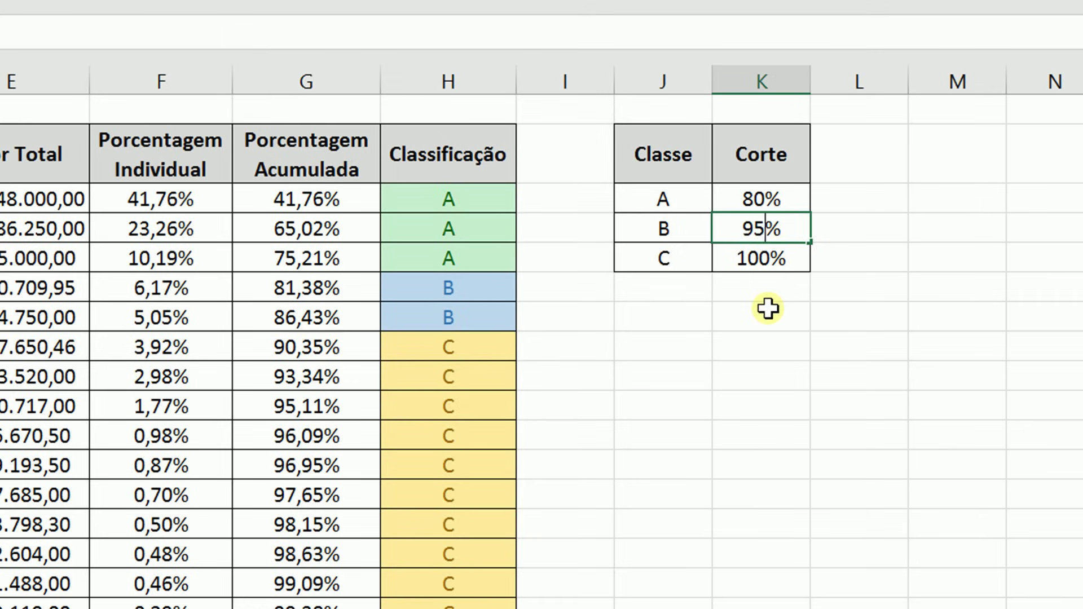
pyautogui.press('Return')
pyautogui.click(768, 308)
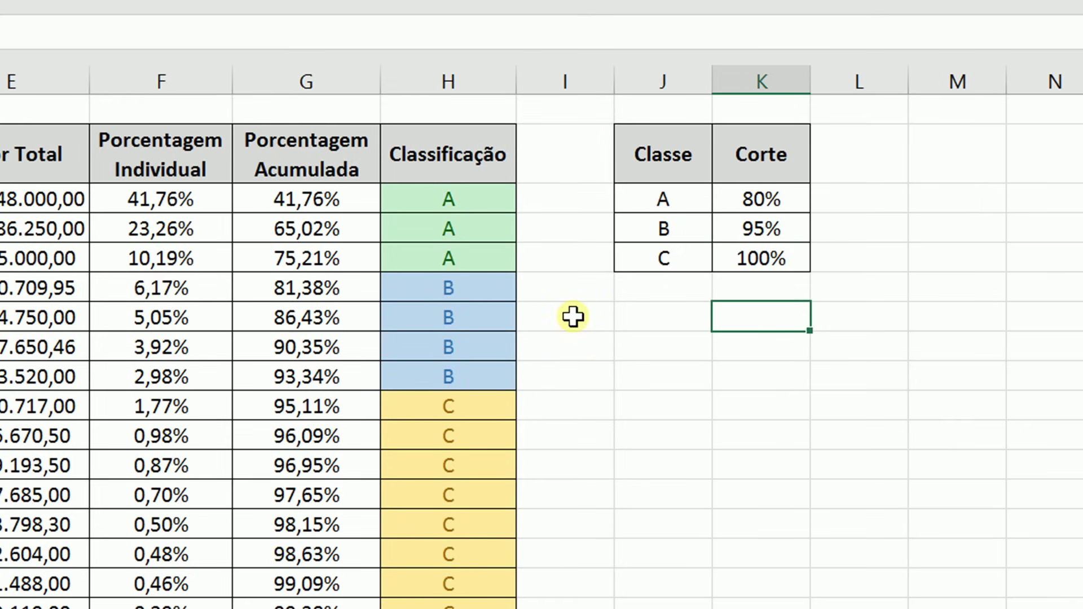
# Step: Add the header Proporção de SKUs in L2 beside Corte and widen column L so it fits on two lines
pyautogui.click(846, 165)
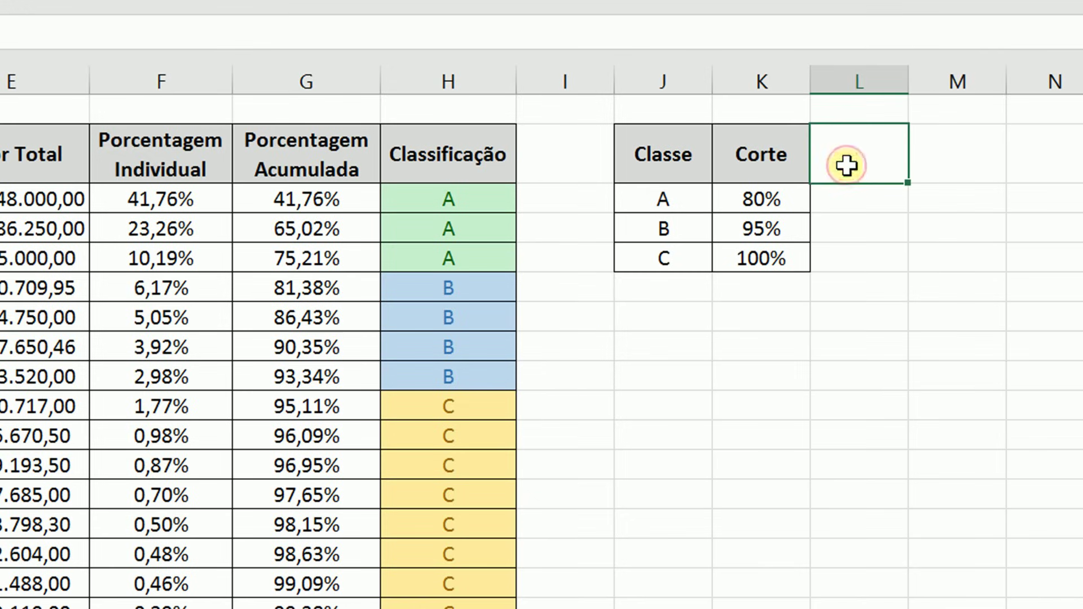
pyautogui.write('Proporção de SKUs')
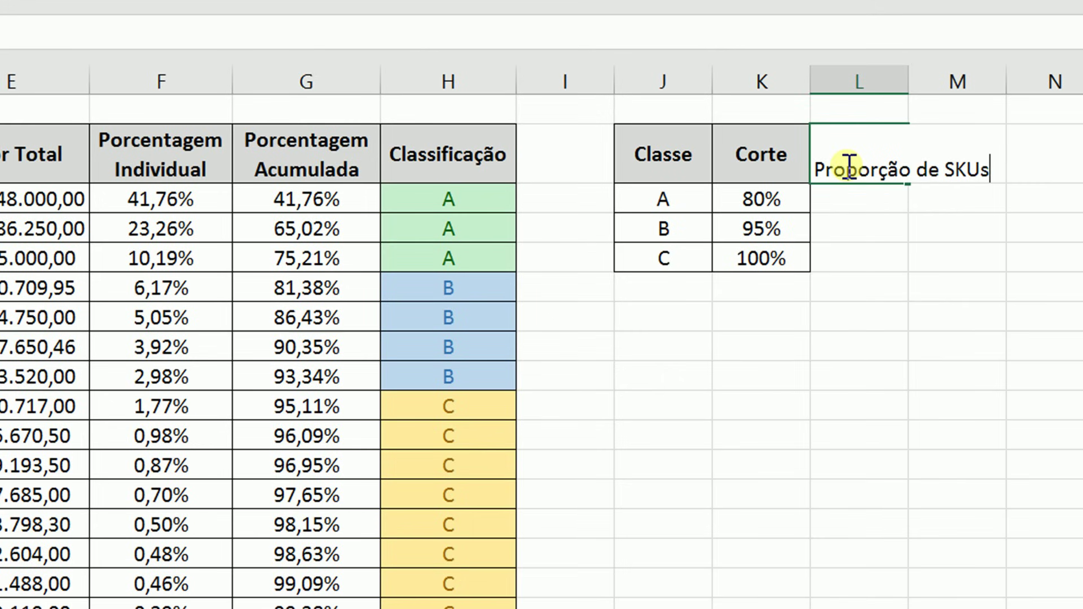
pyautogui.press('Tab')
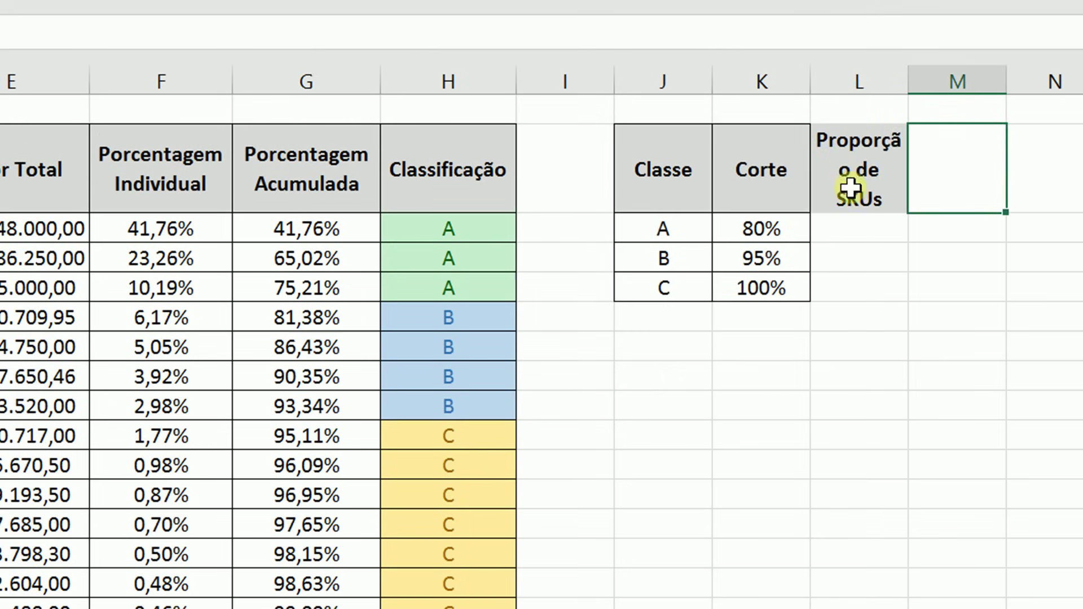
pyautogui.moveTo(913, 86); pyautogui.dragTo(923, 85)
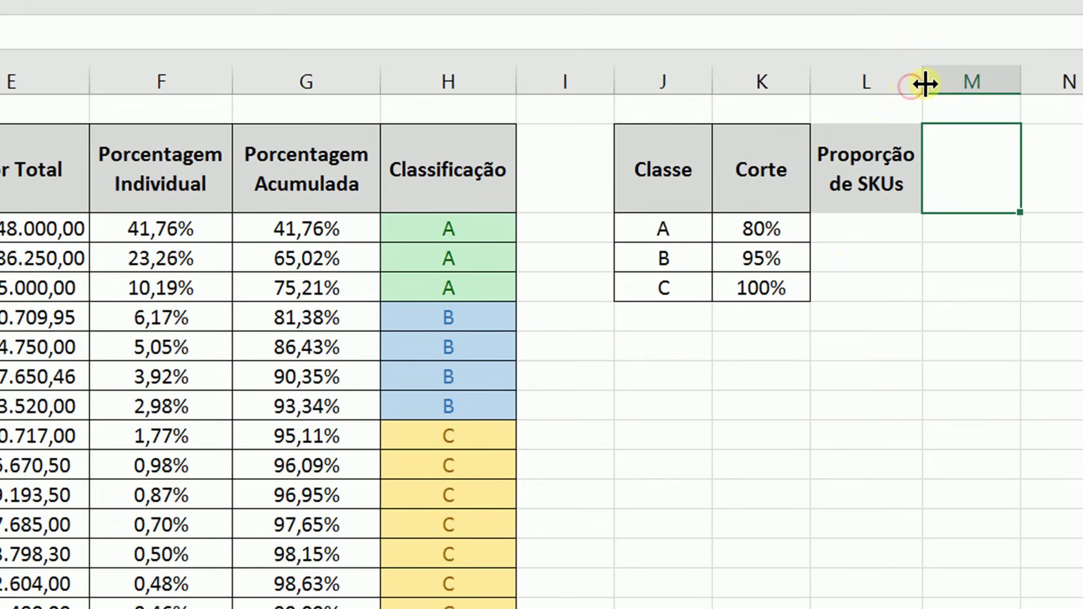
# Step: Add the header Porporção de Valor in M2 and widen column M so it fits on two lines
pyautogui.write('P')
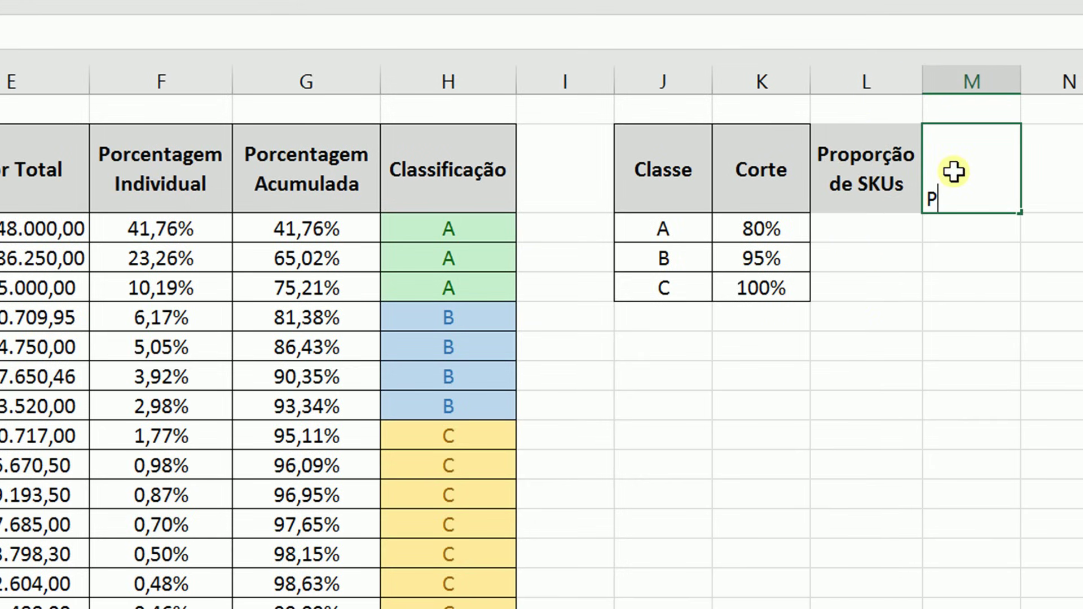
pyautogui.write('orporção de Valor')
pyautogui.press('Return')
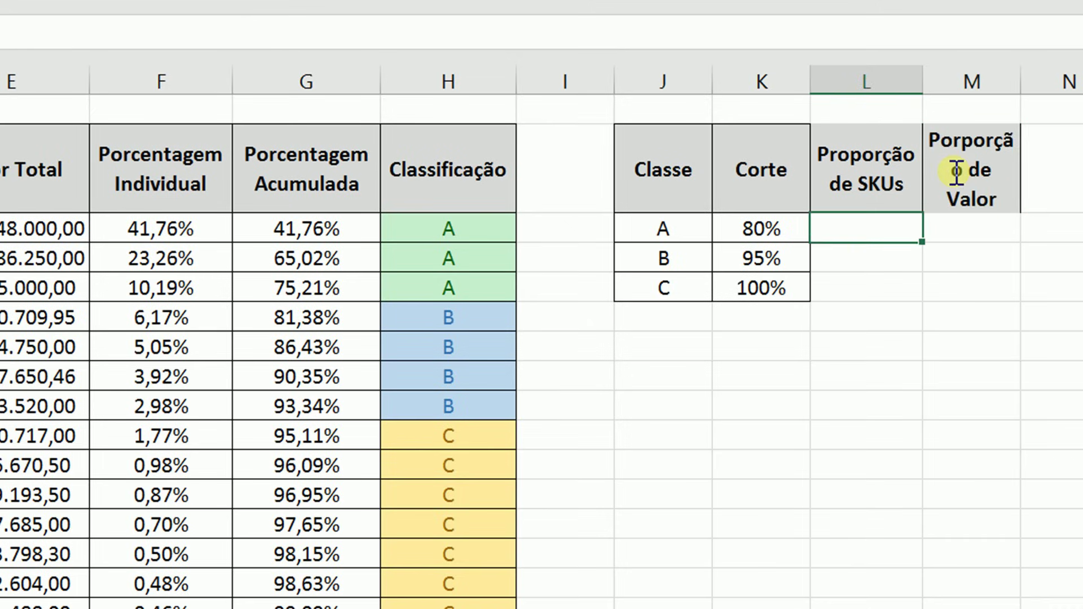
pyautogui.click(958, 171)
pyautogui.moveTo(1022, 92); pyautogui.dragTo(1047, 92)
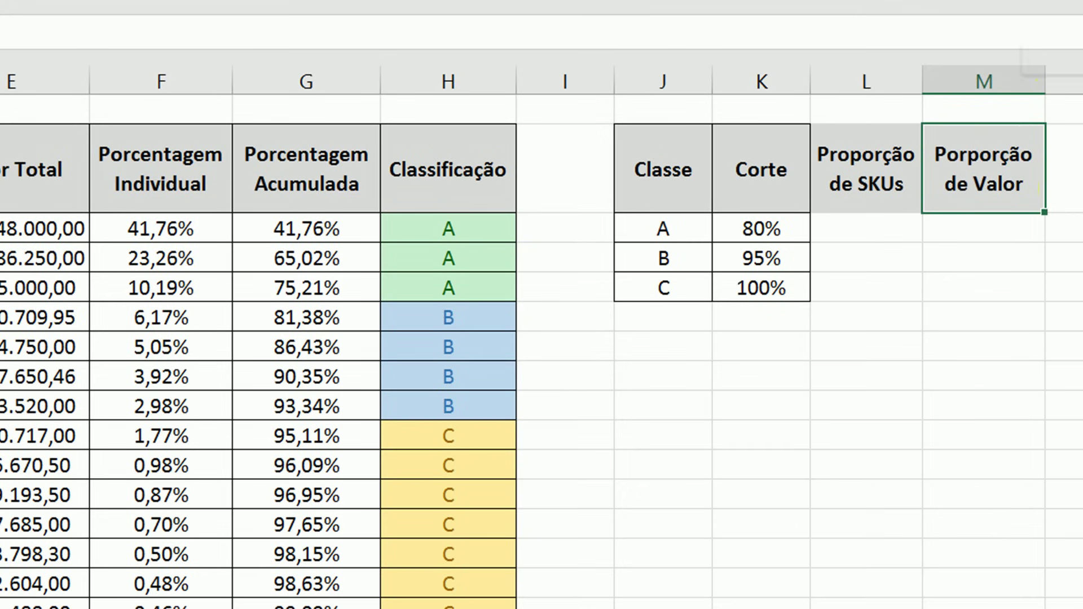
# Step: Select the Classificação range H3:H27 to check how many SKUs are classified
pyautogui.click(843, 198)
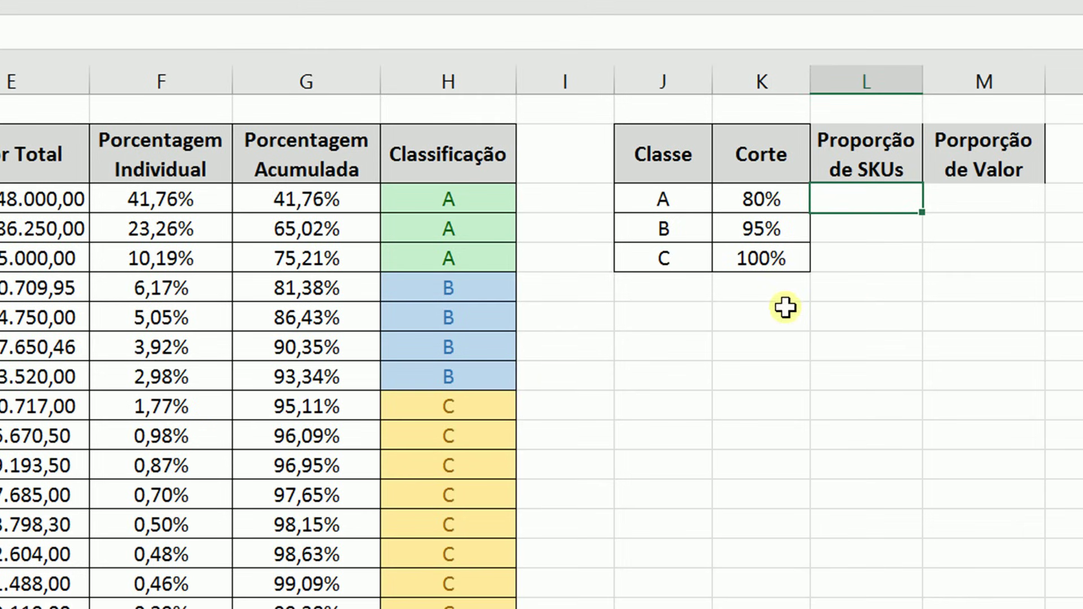
pyautogui.click(485, 203)
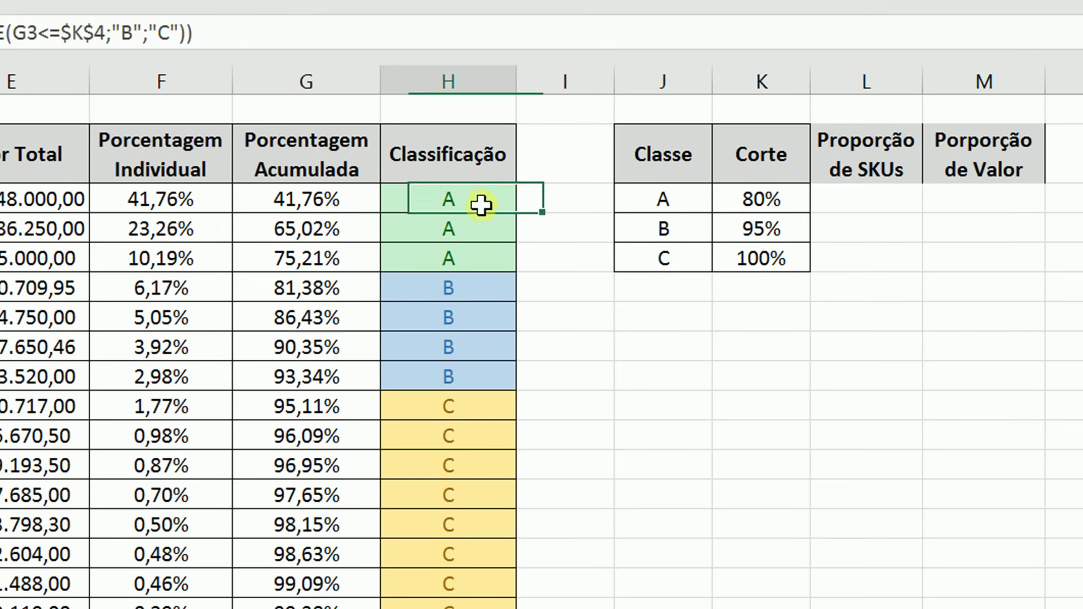
pyautogui.scroll(-3, 442, 421)
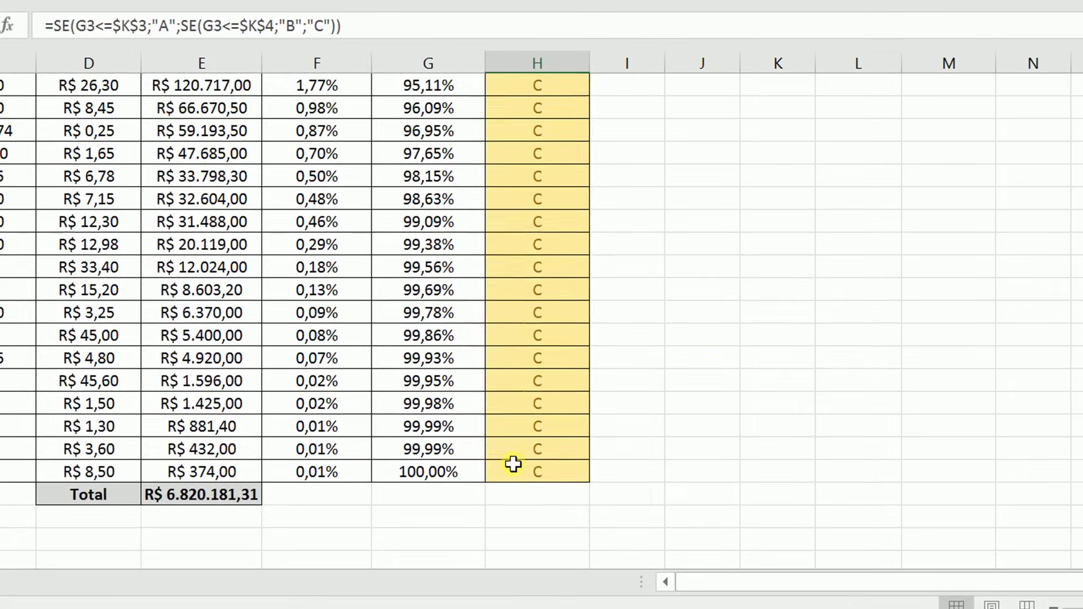
pyautogui.keyDown('shift'); pyautogui.click(505, 497); pyautogui.keyUp('shift')
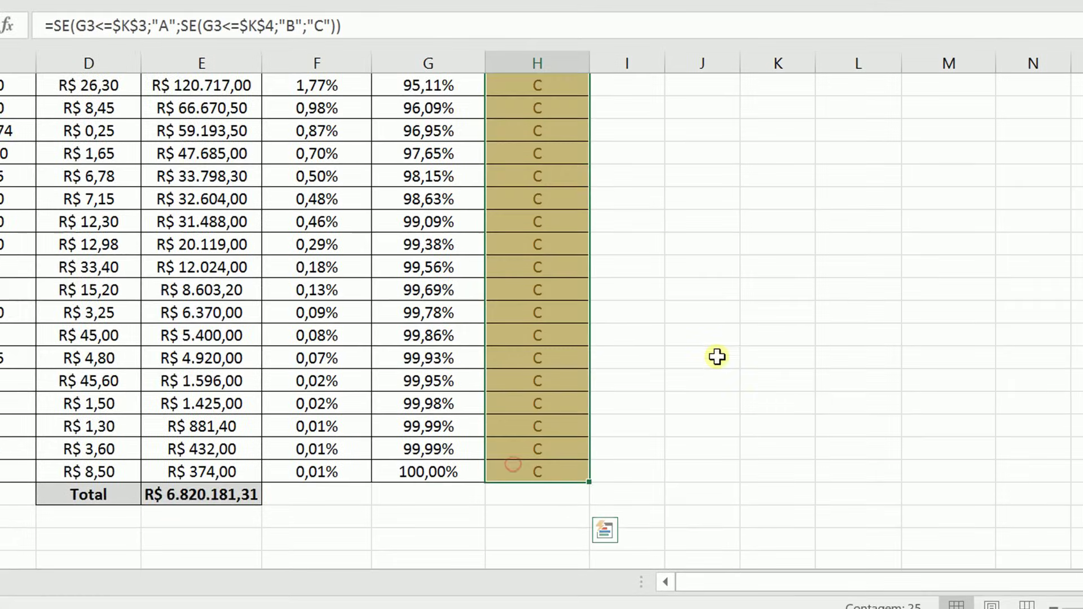
pyautogui.scroll(3, 724, 381)
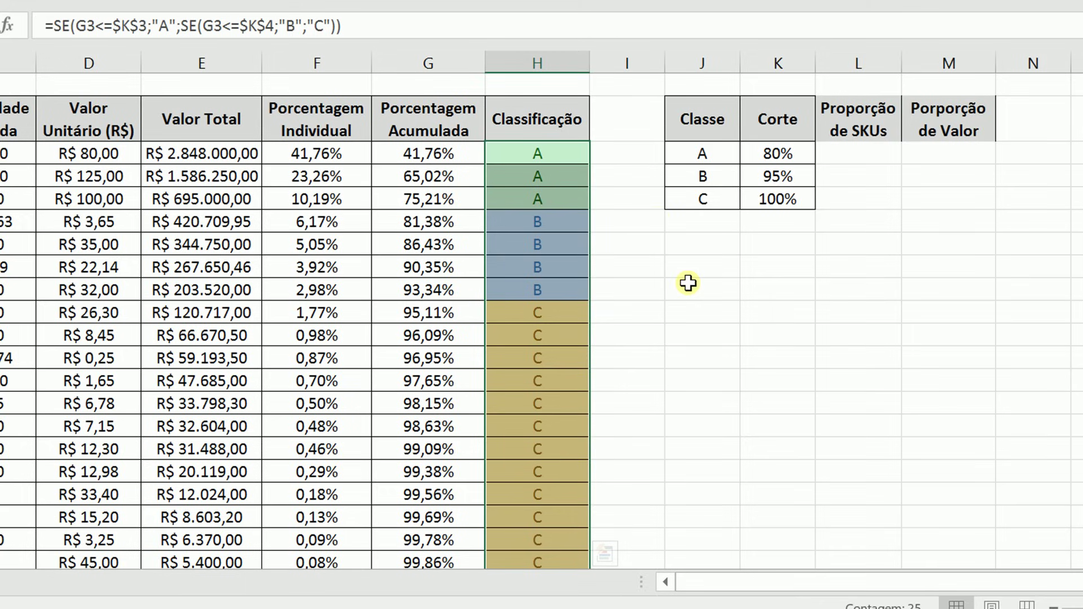
# Step: Enter =CONT.SE(H3:H27;J3) in L3 to count the class A SKUs
pyautogui.click(851, 151)
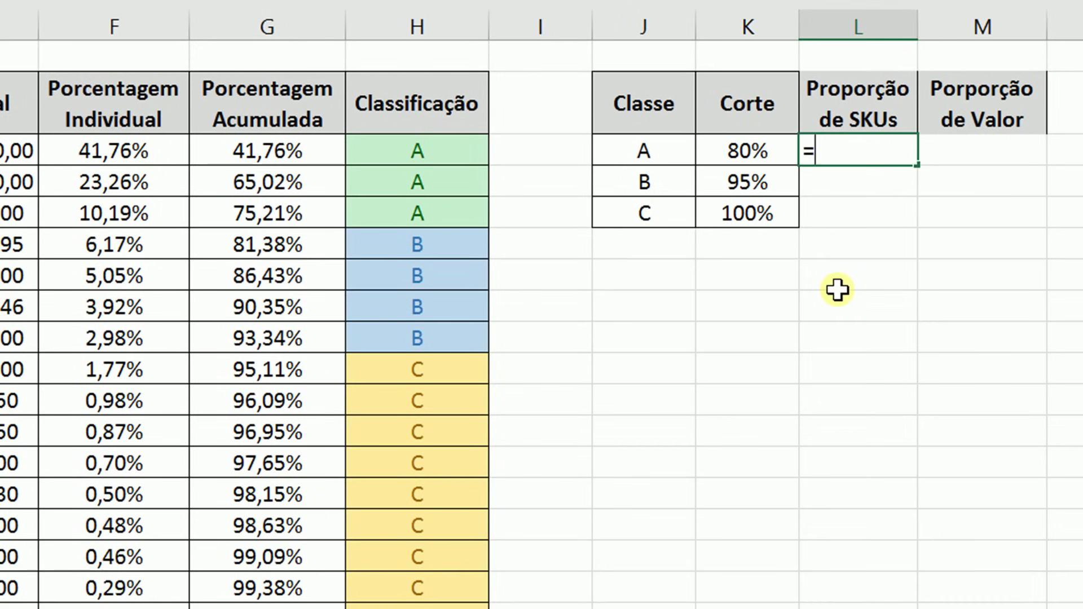
pyautogui.write('=cont.')
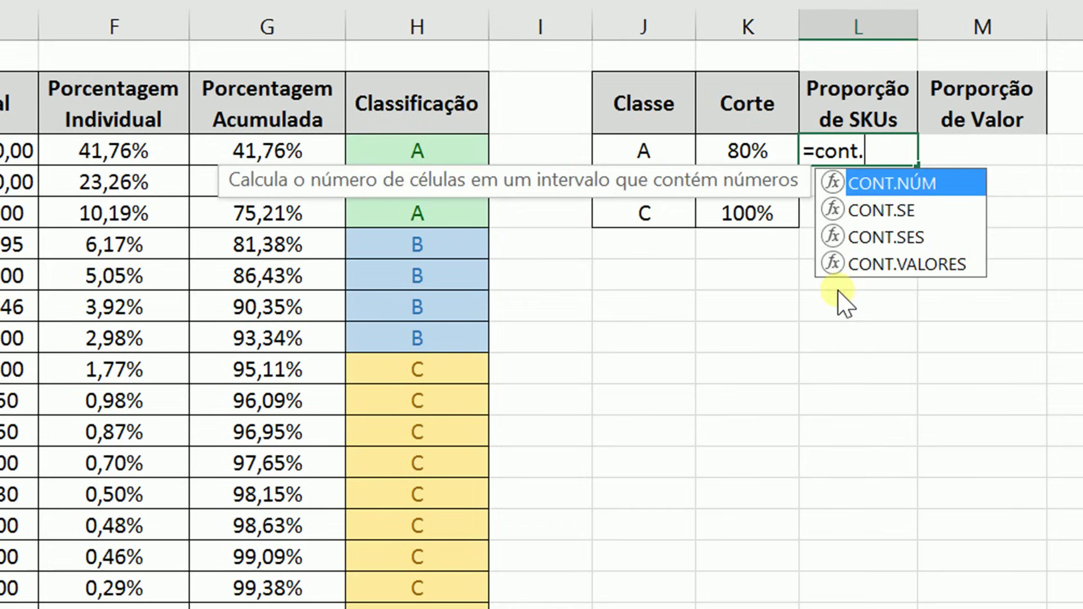
pyautogui.press('Down')
pyautogui.press('Tab')
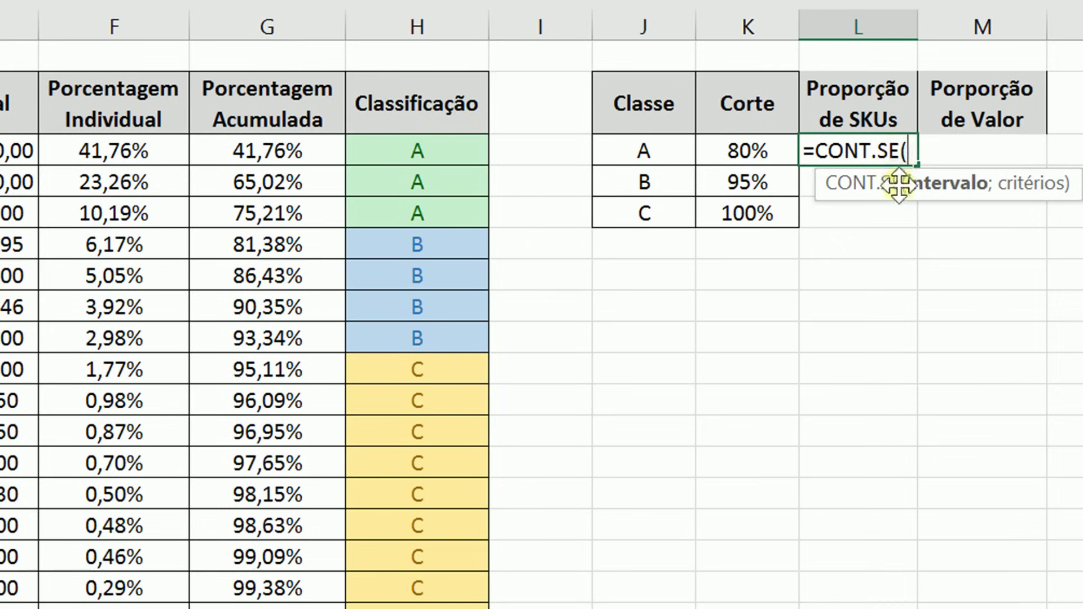
pyautogui.click(399, 153)
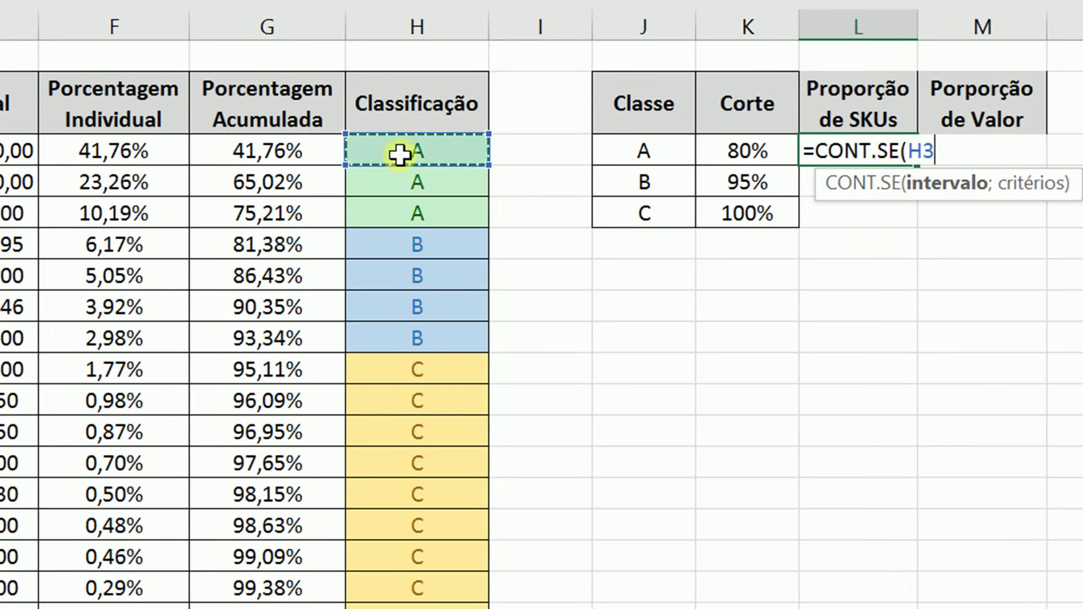
pyautogui.scroll(-3, 404, 294)
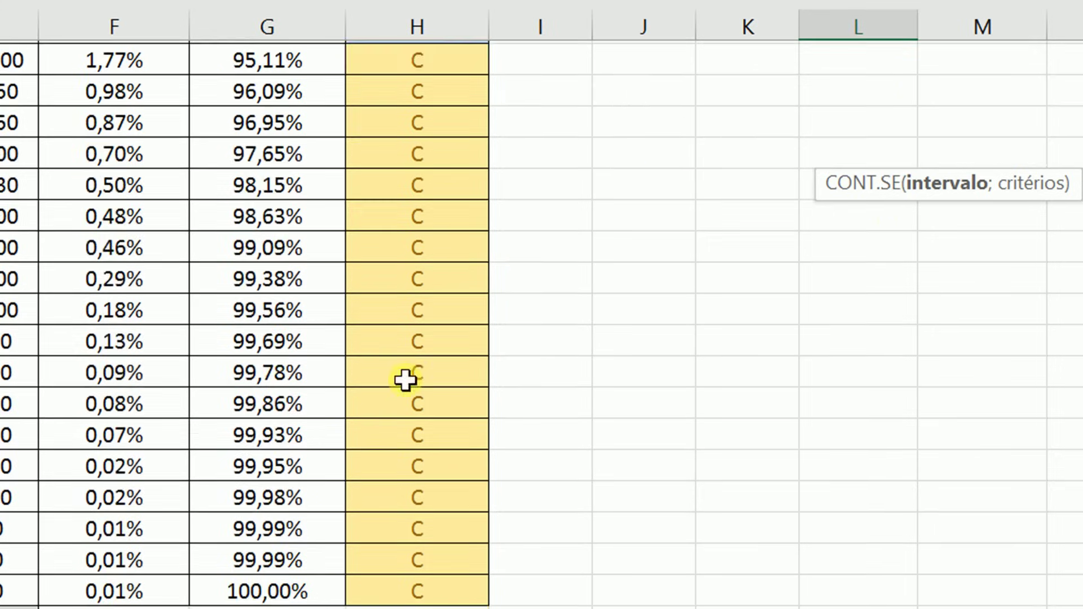
pyautogui.keyDown('shift'); pyautogui.click(445, 583); pyautogui.keyUp('shift')
pyautogui.scroll(3, 624, 385)
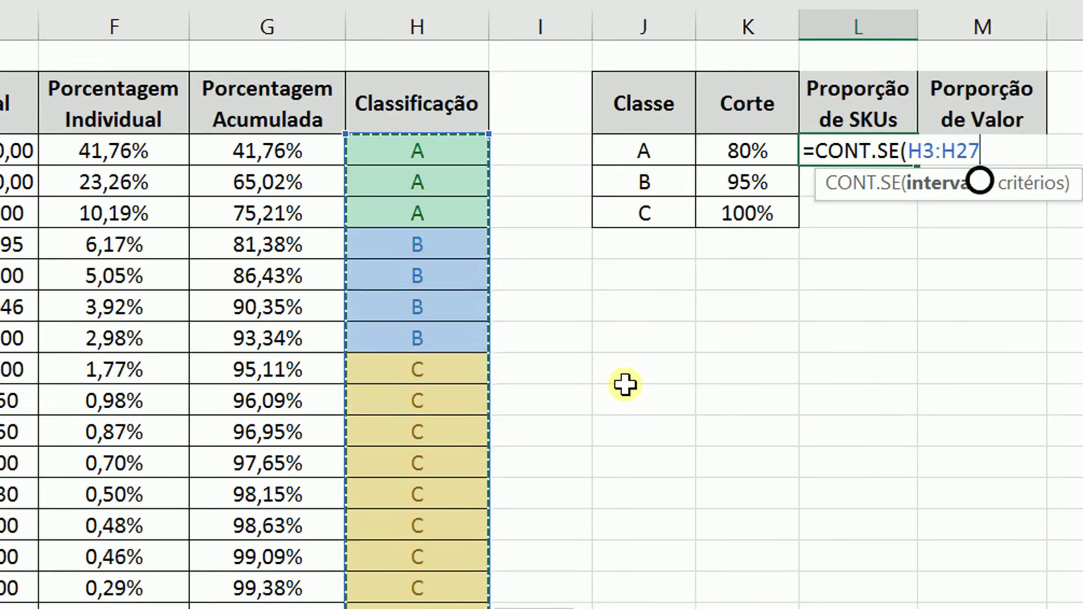
pyautogui.write(';')
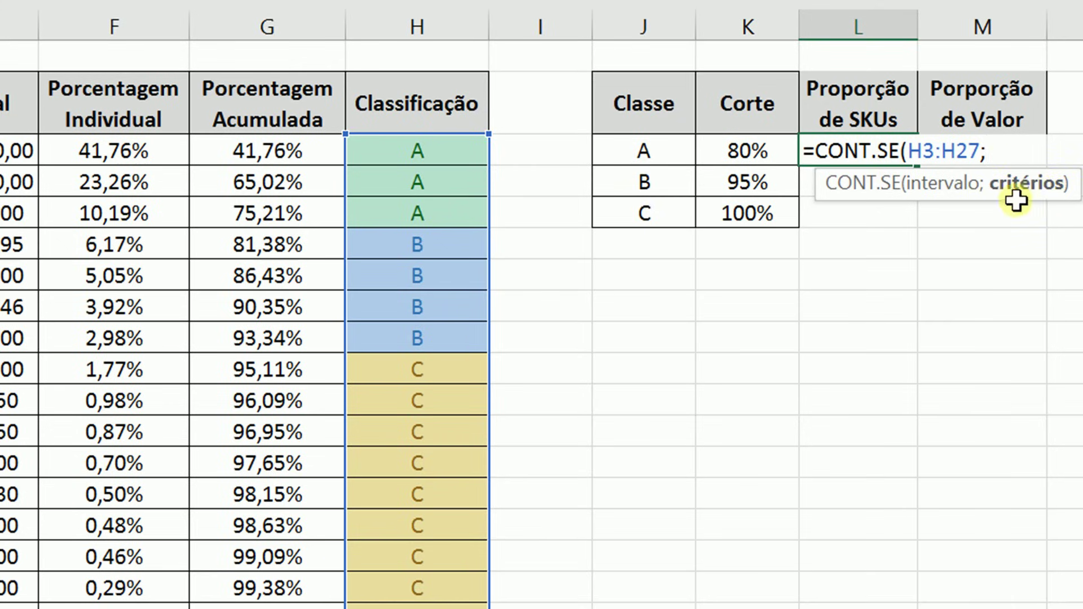
pyautogui.click(656, 150)
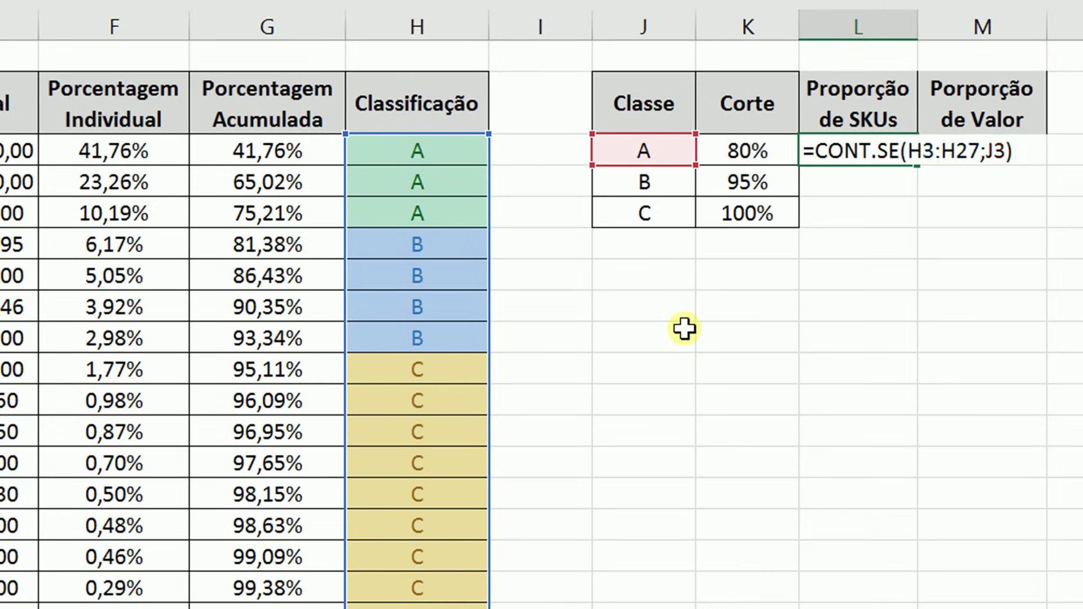
pyautogui.press('Return')
# Step: Compare the count in L3 with the class A rows in the Classificação column
pyautogui.click(847, 151)
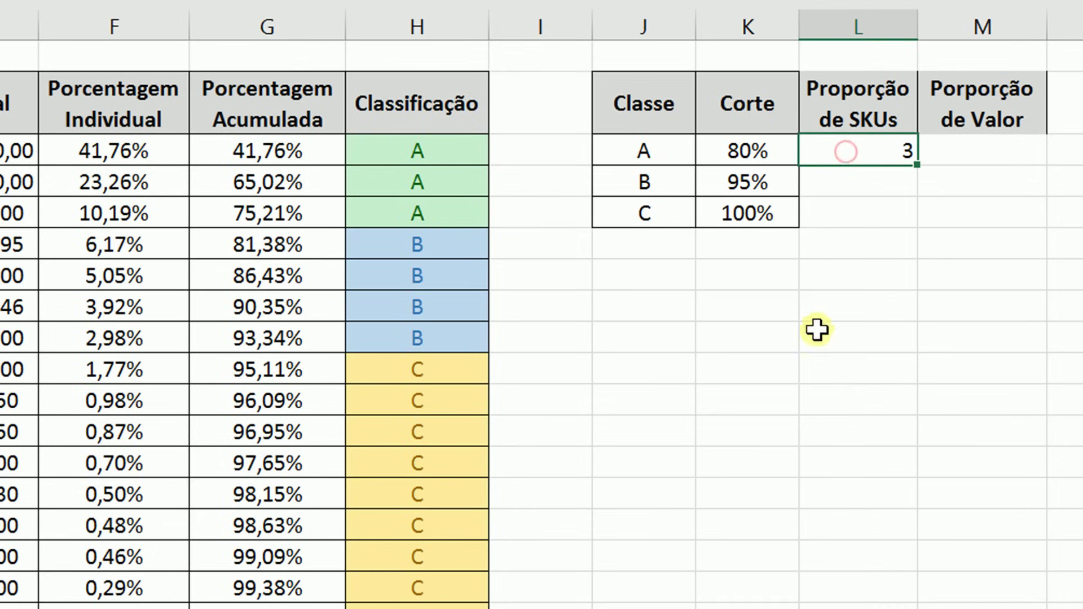
pyautogui.moveTo(403, 151); pyautogui.dragTo(415, 209)
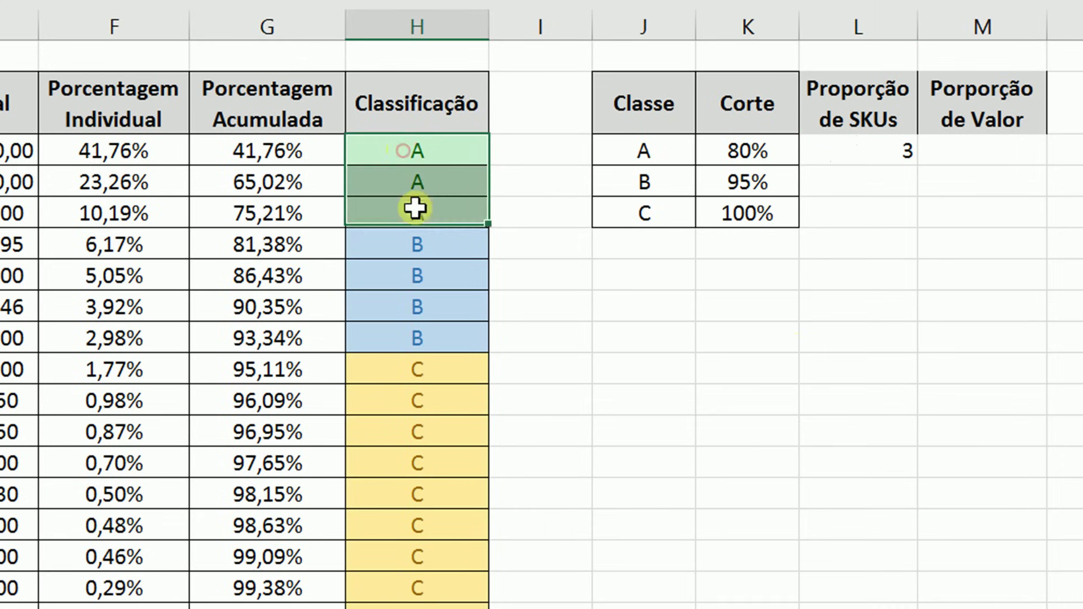
pyautogui.click(430, 275)
pyautogui.click(897, 157)
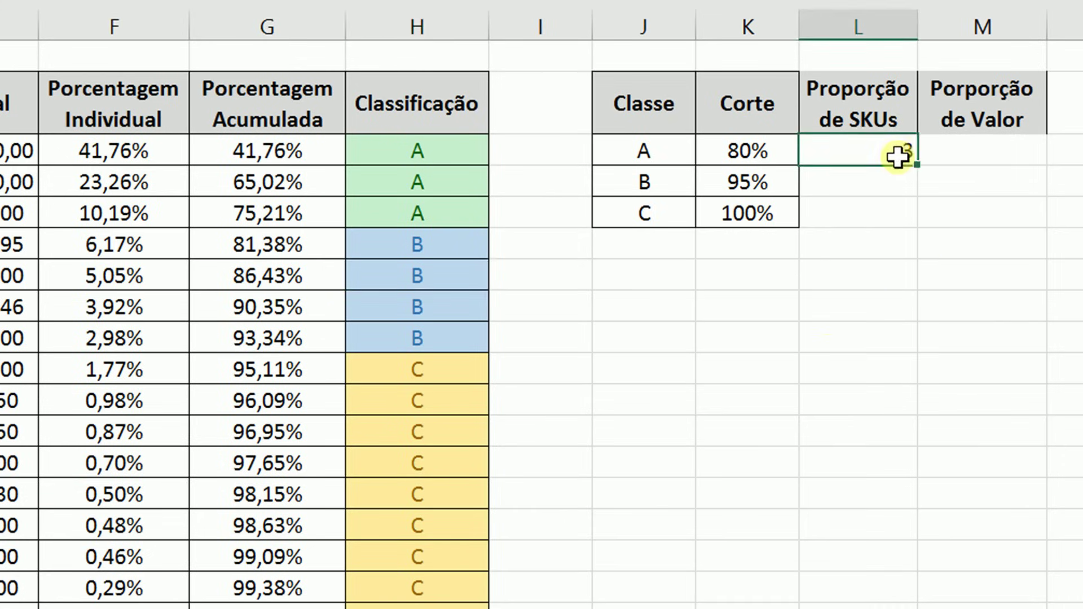
# Step: Extend the L3 formula to divide by all classified SKUs, giving =CONT.SE(H3:H27;J3)/CONT.VALORES(H3:H27)
pyautogui.doubleClick(902, 150)
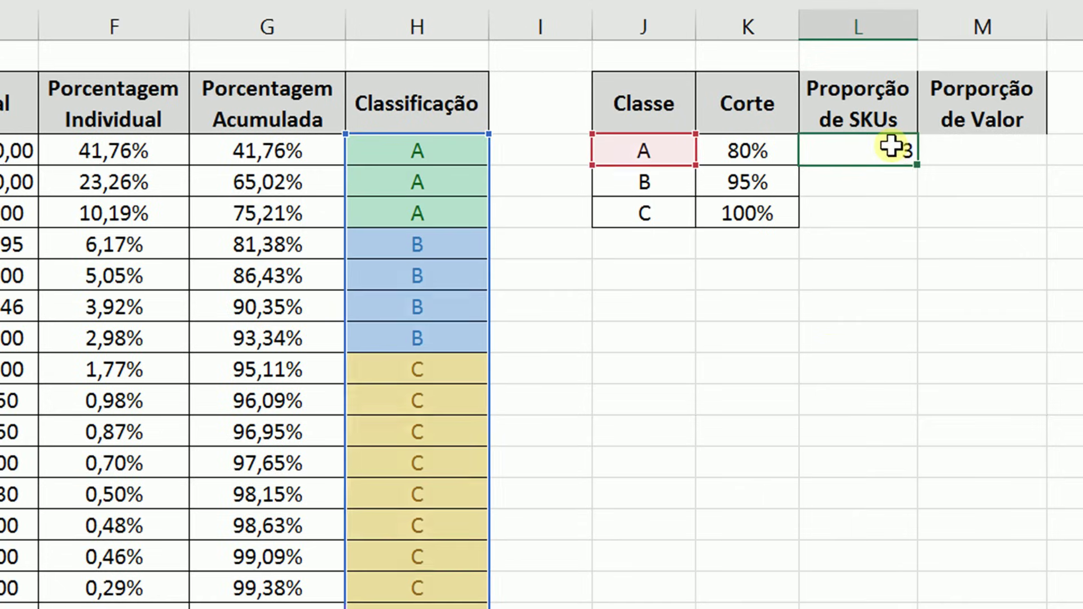
pyautogui.click(1024, 151)
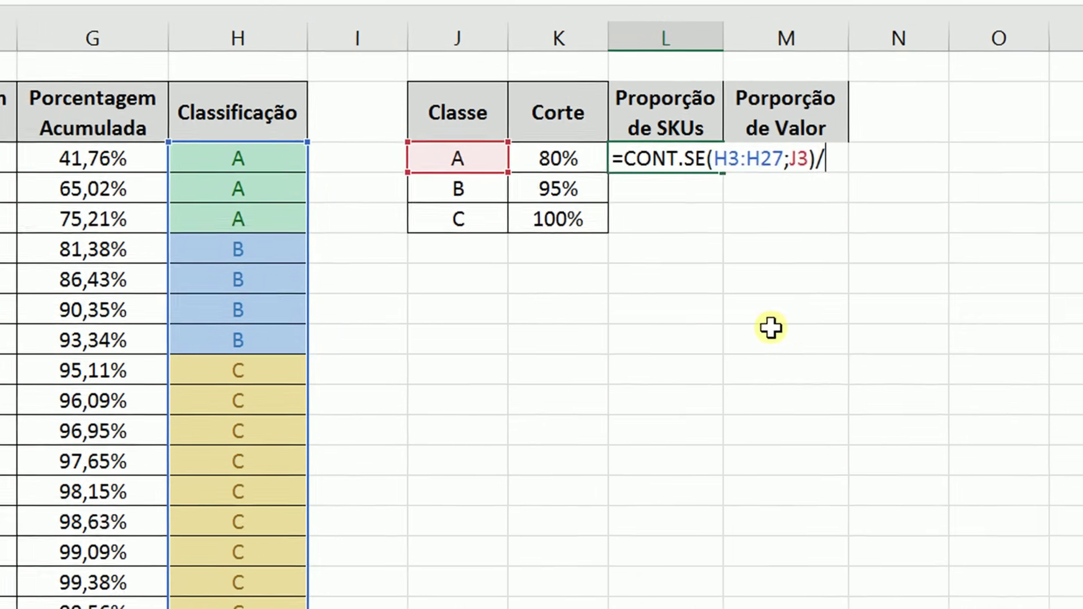
pyautogui.write('cont.')
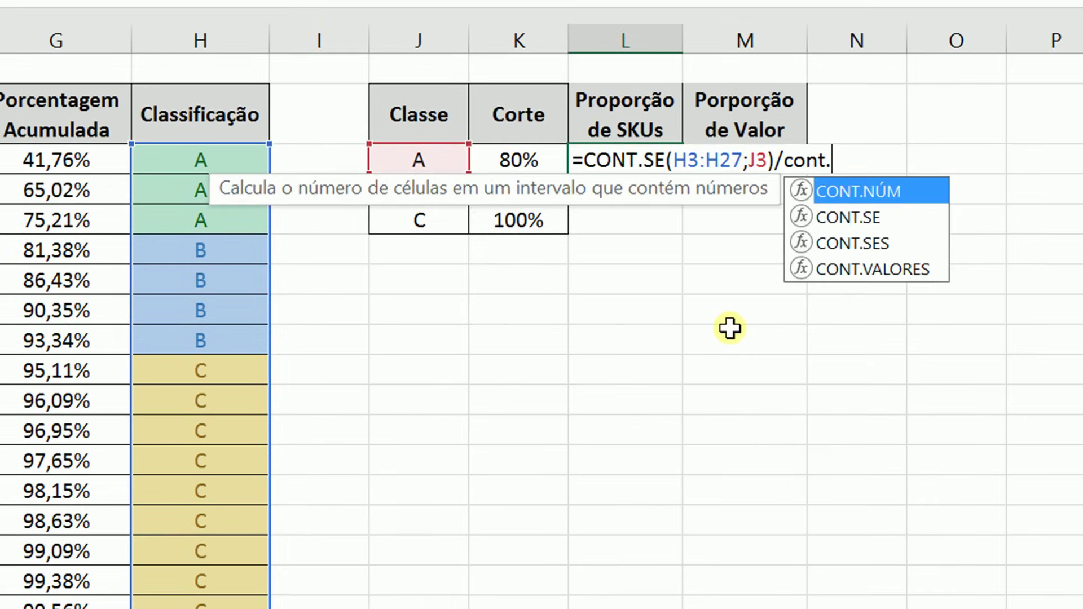
pyautogui.press('Down')
pyautogui.press('Down')
pyautogui.press('Down')
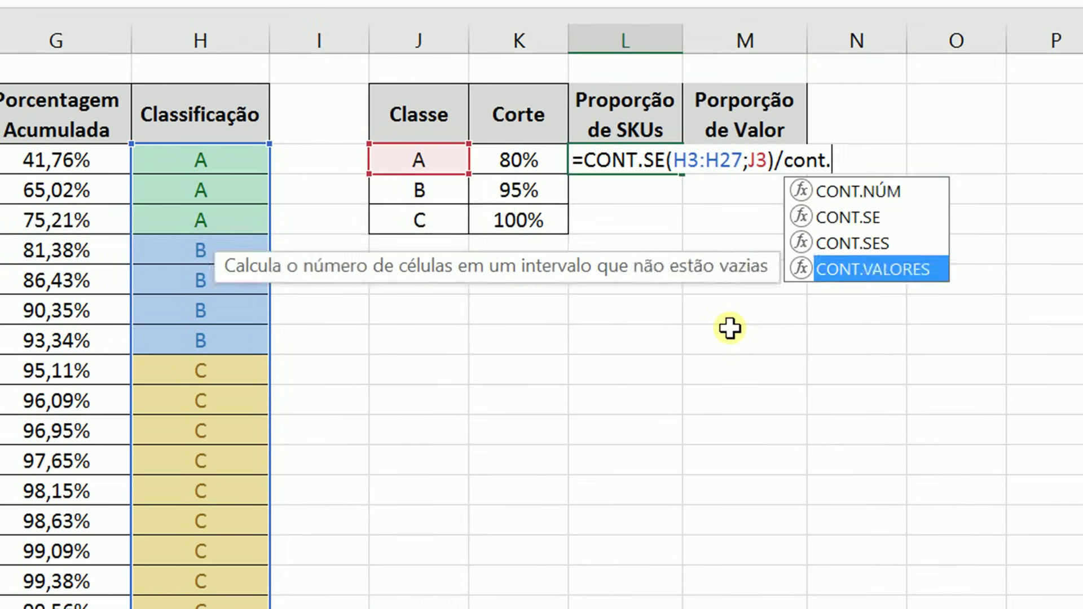
pyautogui.press('Tab')
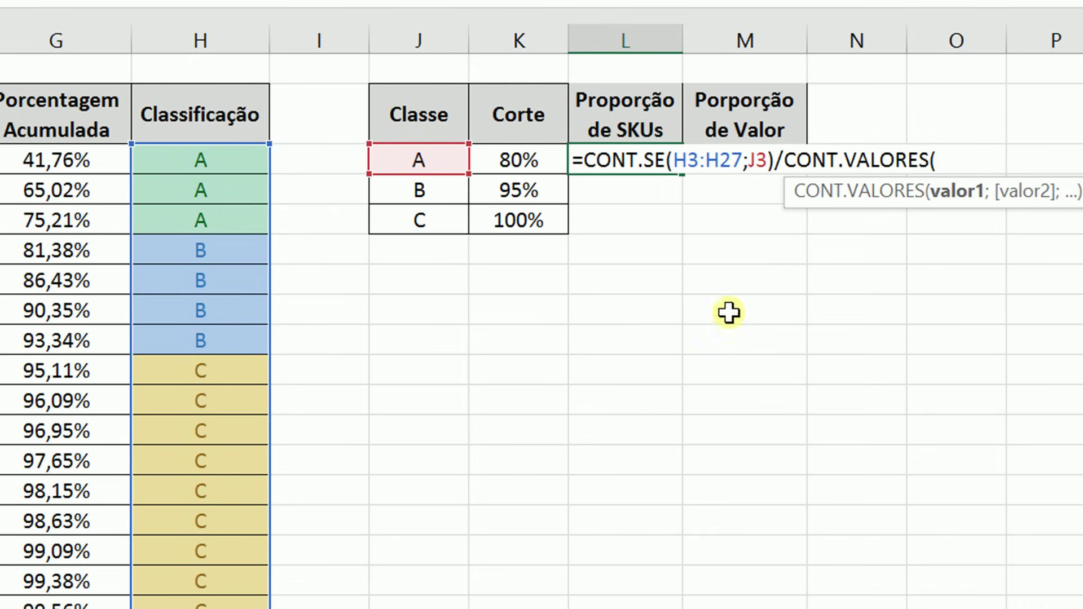
pyautogui.moveTo(223, 167); pyautogui.dragTo(186, 586)
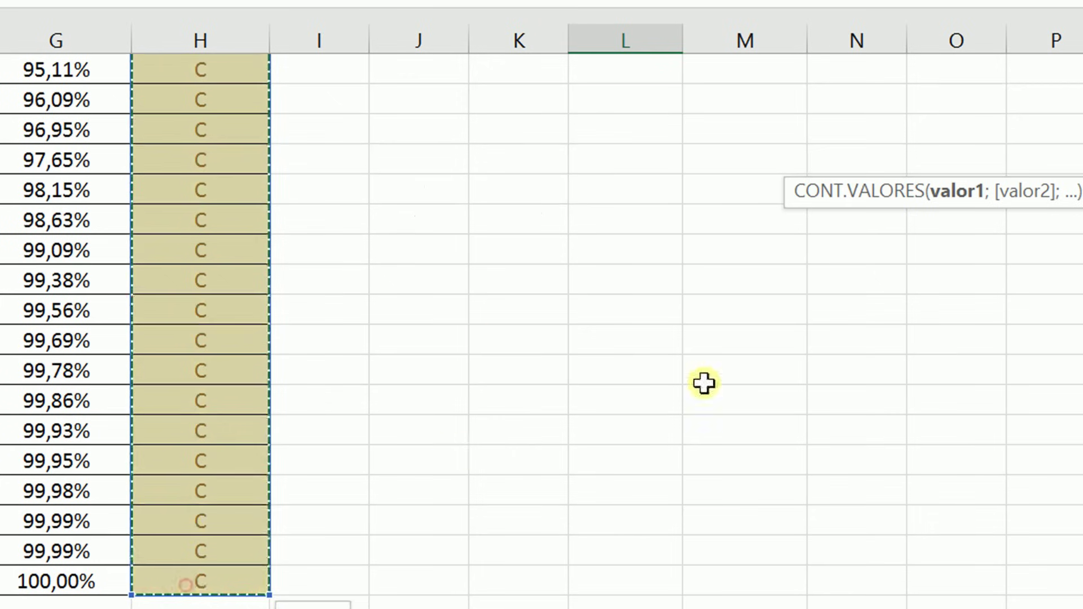
pyautogui.scroll(3, 503, 329)
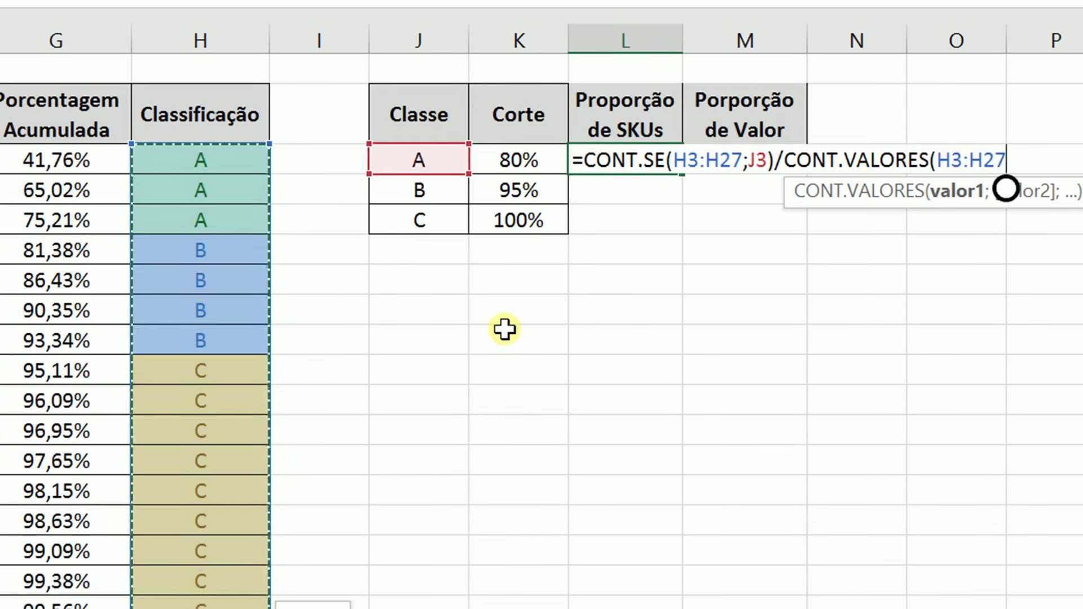
pyautogui.write(')')
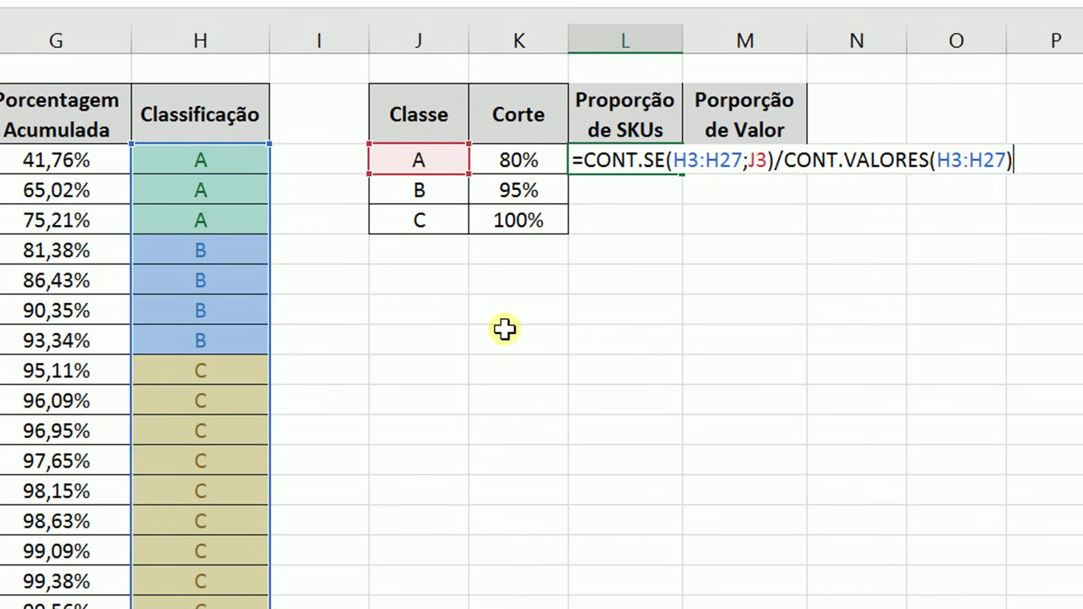
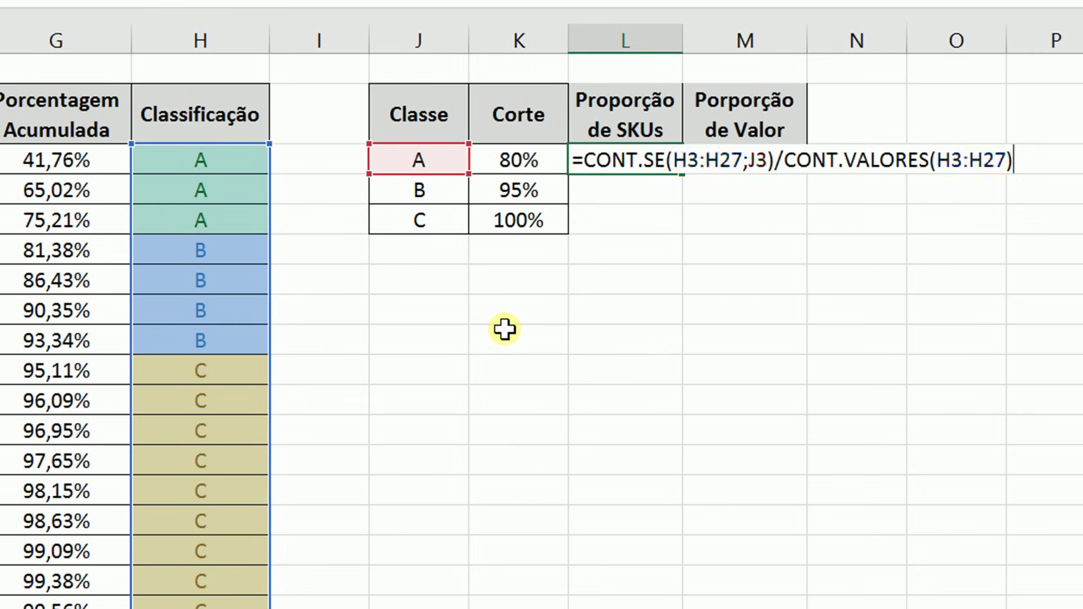
pyautogui.press('Return')
# Step: Format the class A SKU proportion in L3 as a percentage with one decimal place
pyautogui.click(634, 166)
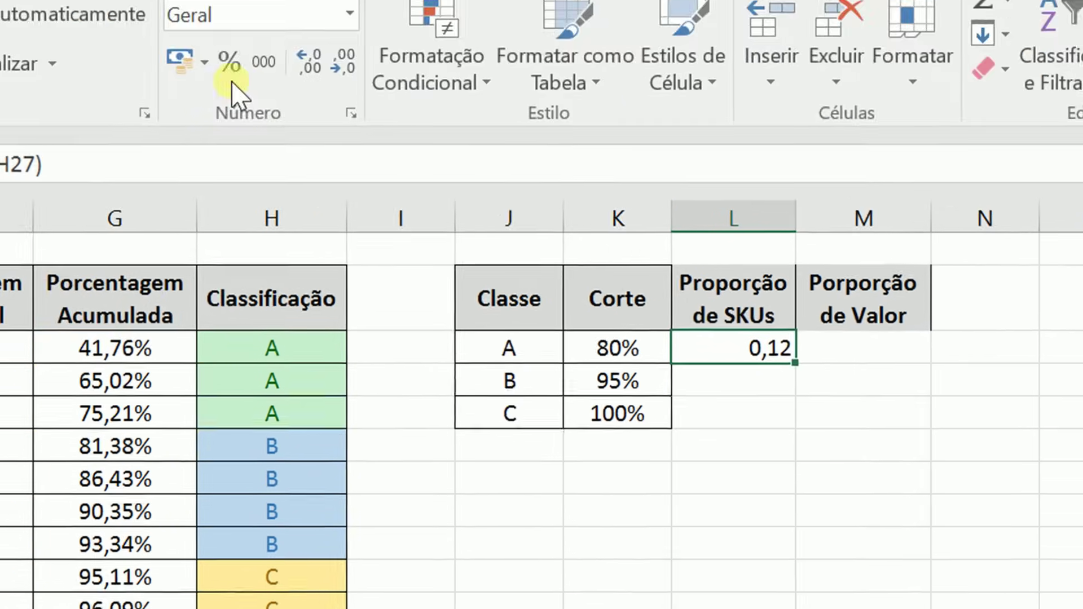
pyautogui.click(232, 58)
pyautogui.click(321, 108)
# Step: Try to copy the L3 formula down to L4:L5 and inspect the range references in L4
pyautogui.moveTo(801, 446); pyautogui.dragTo(813, 471)
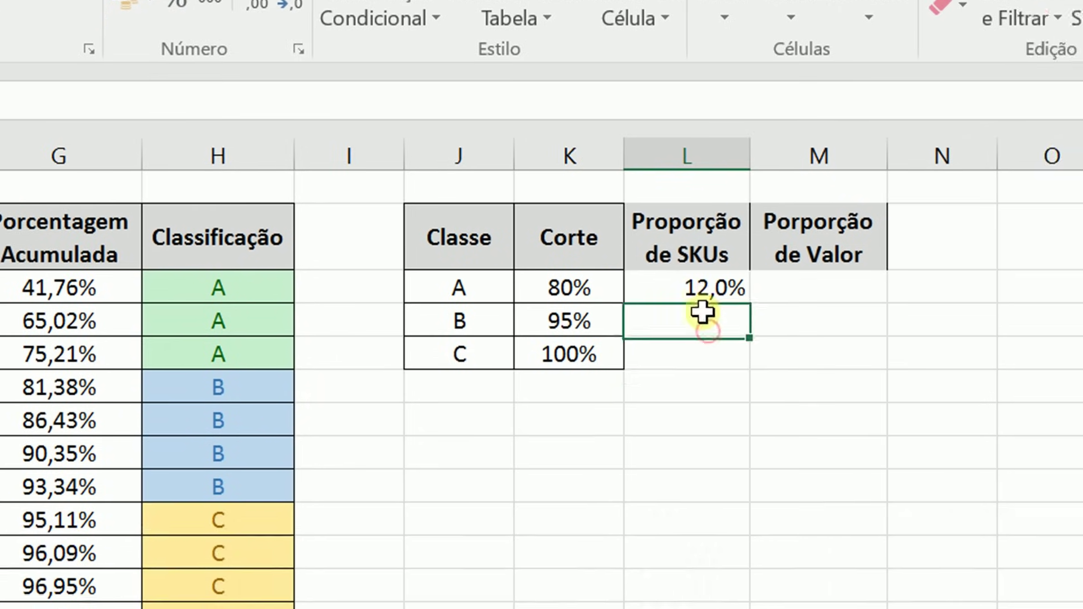
pyautogui.click(778, 384)
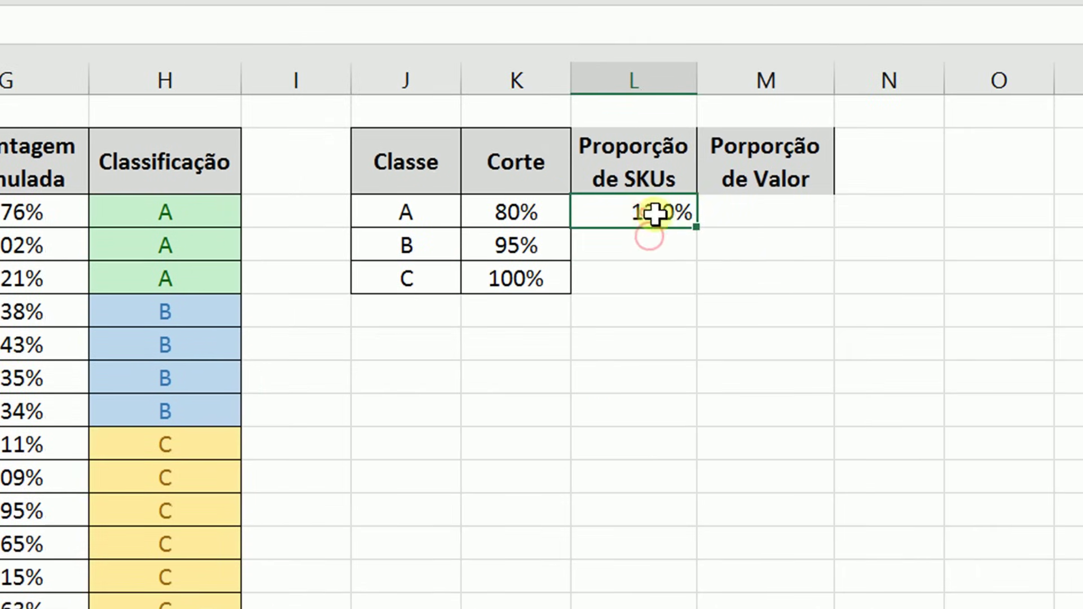
pyautogui.doubleClick(700, 230)
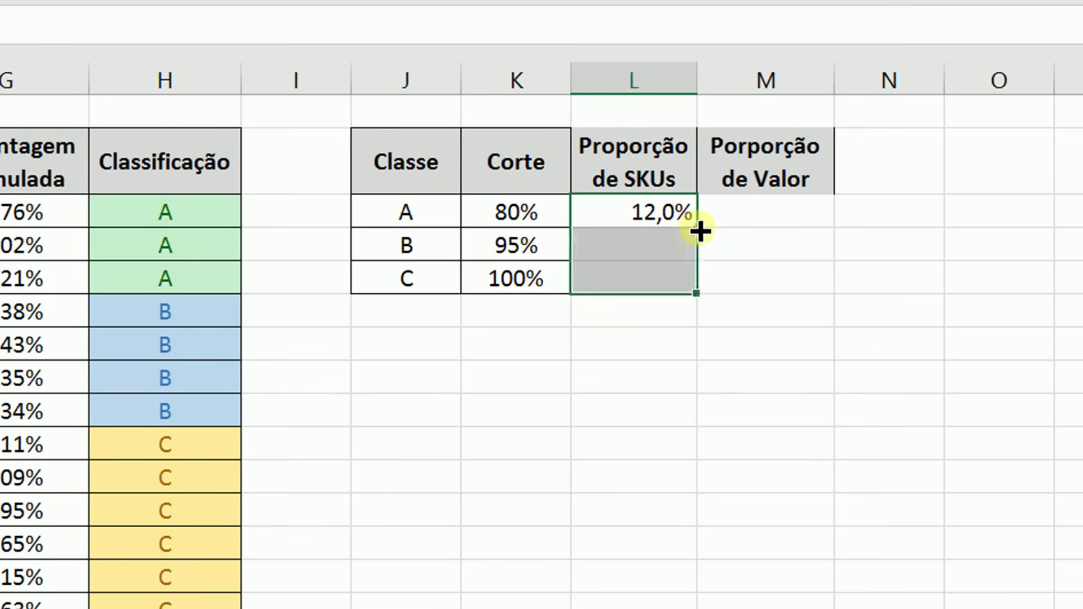
pyautogui.click(675, 241)
pyautogui.doubleClick(678, 244)
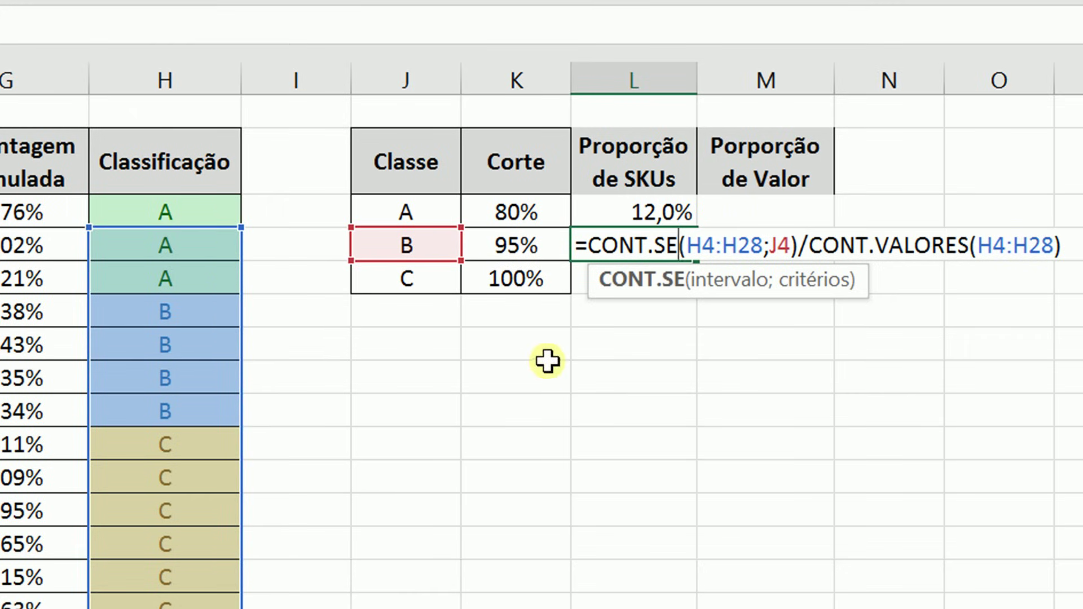
pyautogui.press('Return')
# Step: Clear the copied formulas from L4:L5, keeping only the class A formula in L3
pyautogui.click(668, 217)
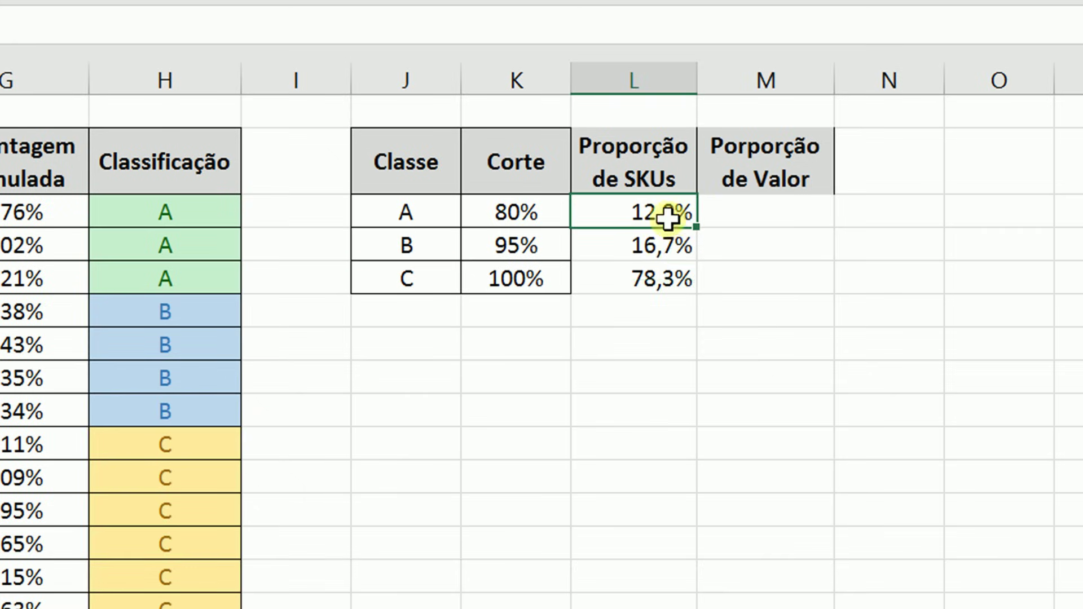
pyautogui.moveTo(660, 245); pyautogui.dragTo(659, 281)
pyautogui.press('Delete')
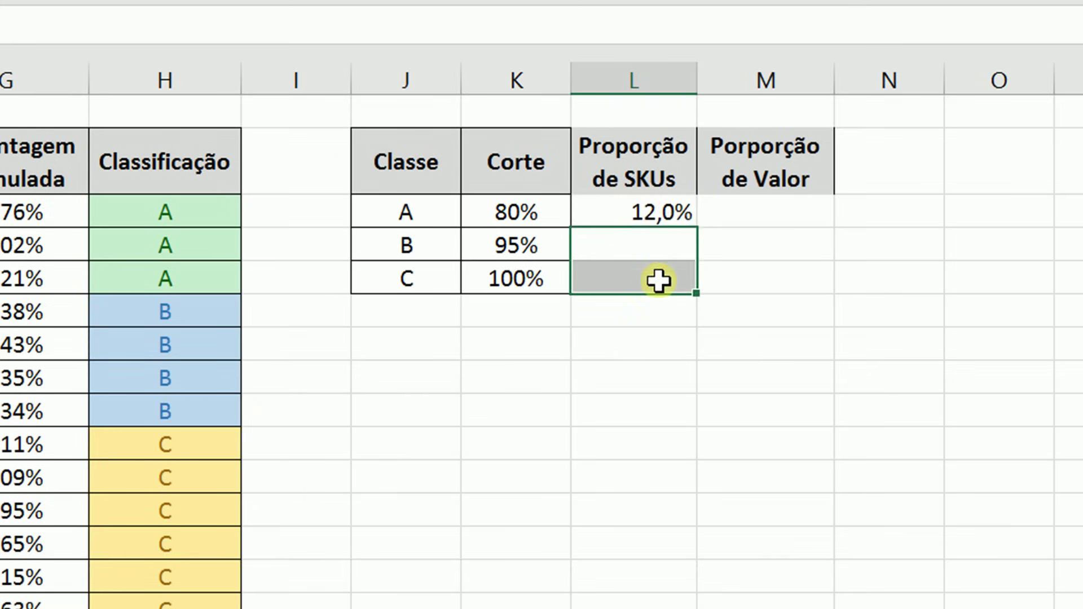
pyautogui.click(653, 336)
# Step: Make both H3:H27 ranges in the L3 formula absolute, giving =CONT.SE($H$3:$H$27;J3)/CONT.VALORES($H$3:$H$27)
pyautogui.click(636, 212)
pyautogui.doubleClick(641, 212)
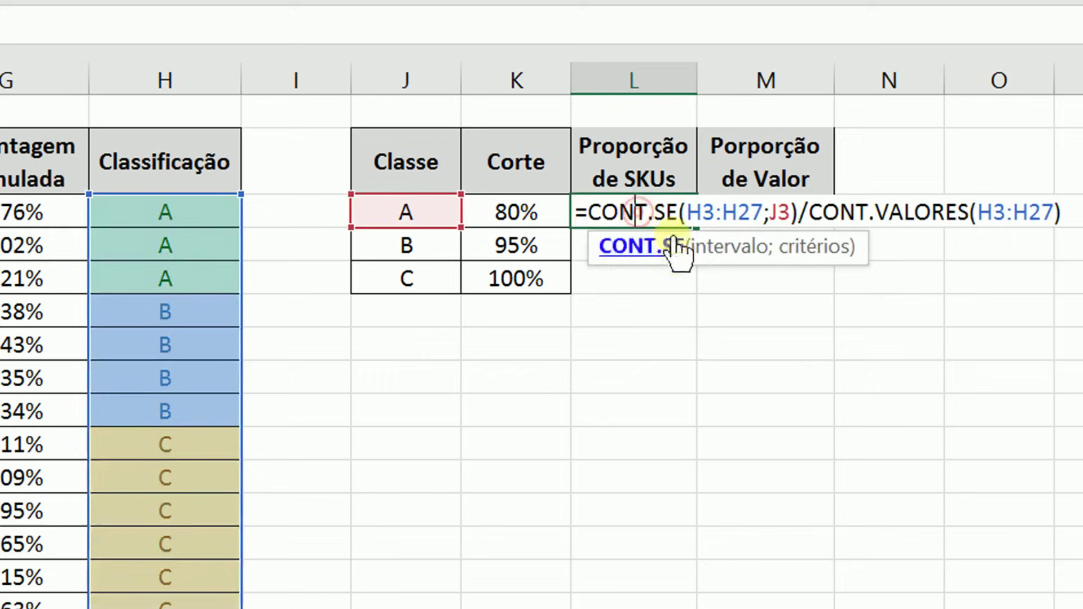
pyautogui.moveTo(688, 212); pyautogui.dragTo(760, 213)
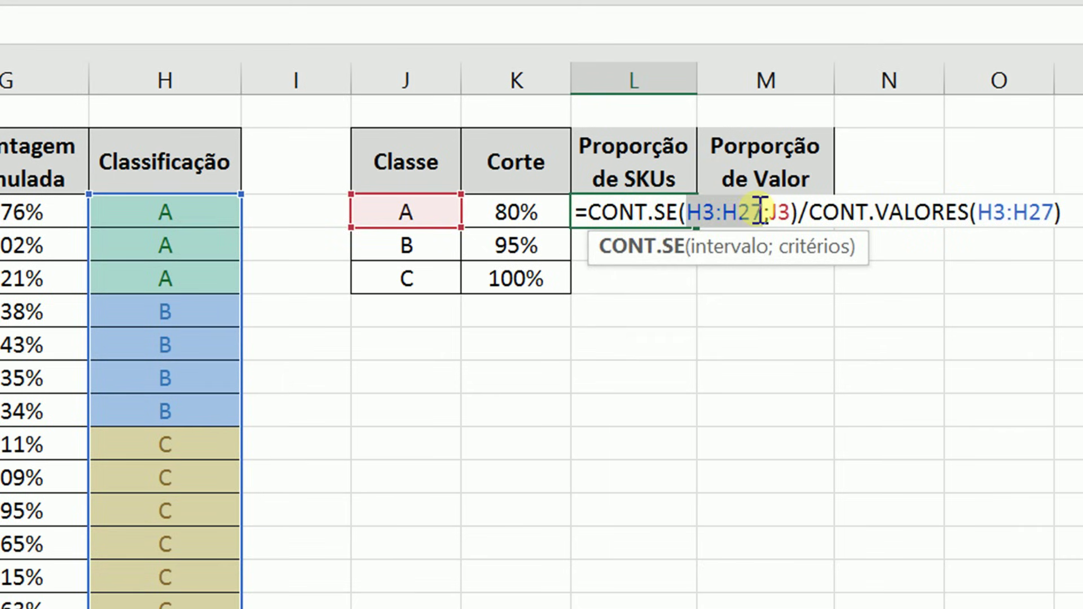
pyautogui.click(700, 210)
pyautogui.moveTo(696, 203); pyautogui.dragTo(760, 218)
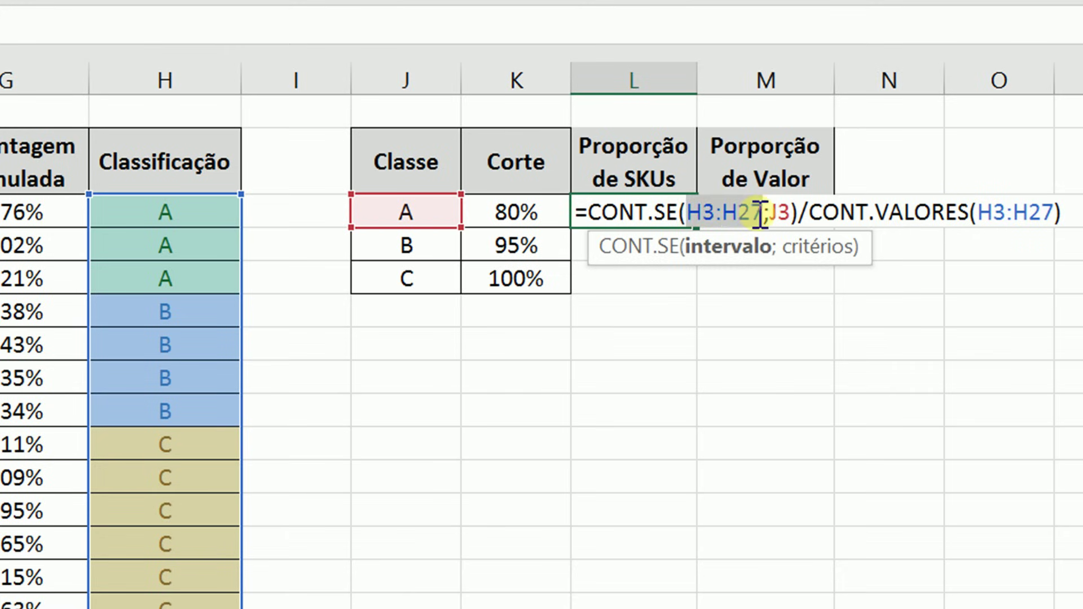
pyautogui.press('F4')
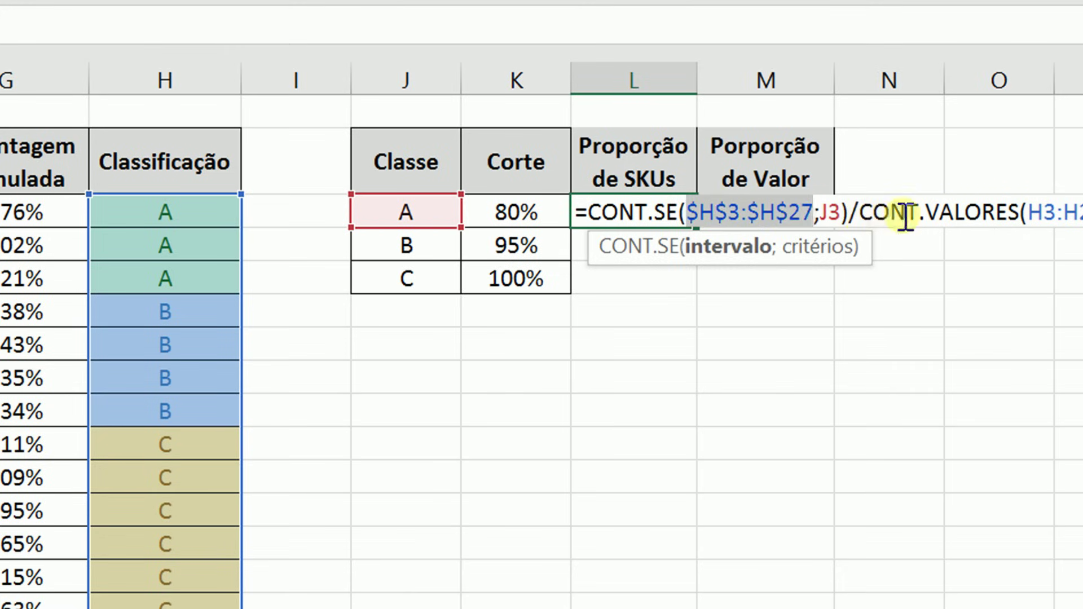
pyautogui.moveTo(1029, 210); pyautogui.dragTo(1082, 210)
pyautogui.press('F4')
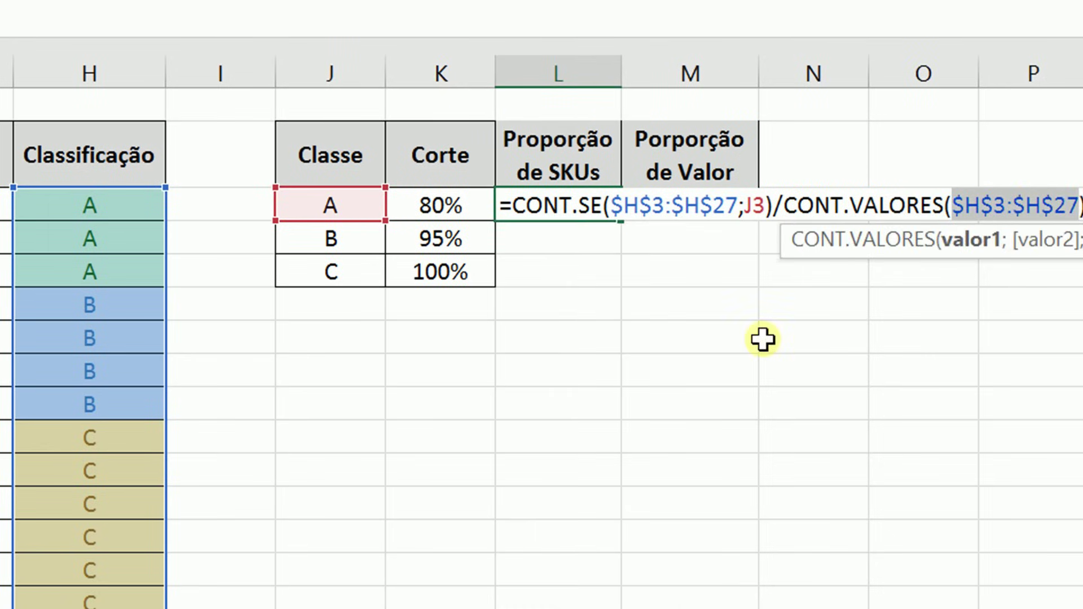
pyautogui.press('Return')
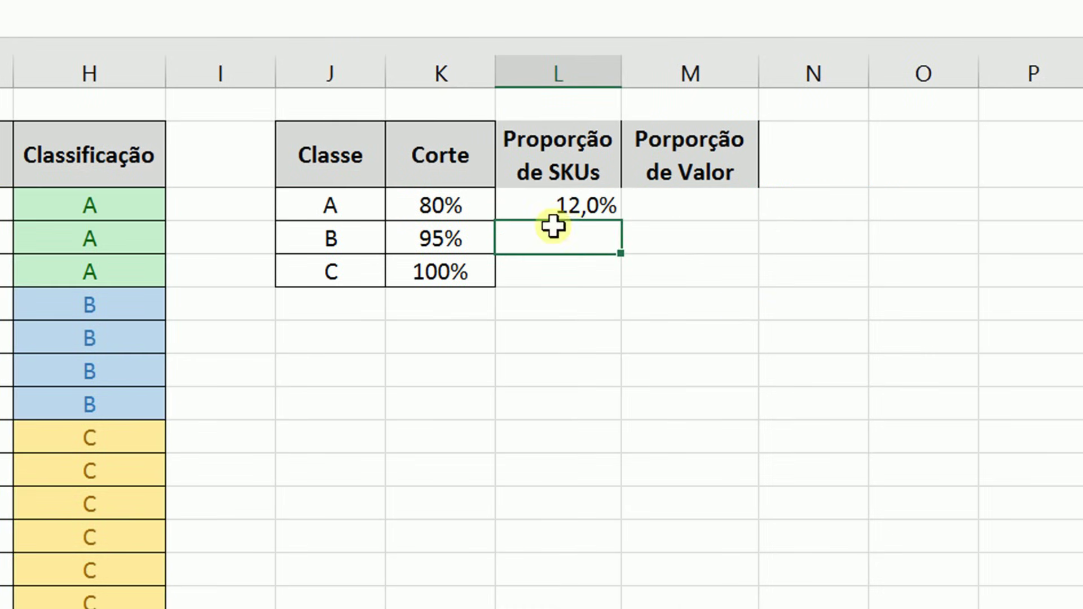
# Step: Review the references in the L3 formula and copy it down to L4:L5 for classes B and C
pyautogui.doubleClick(548, 210)
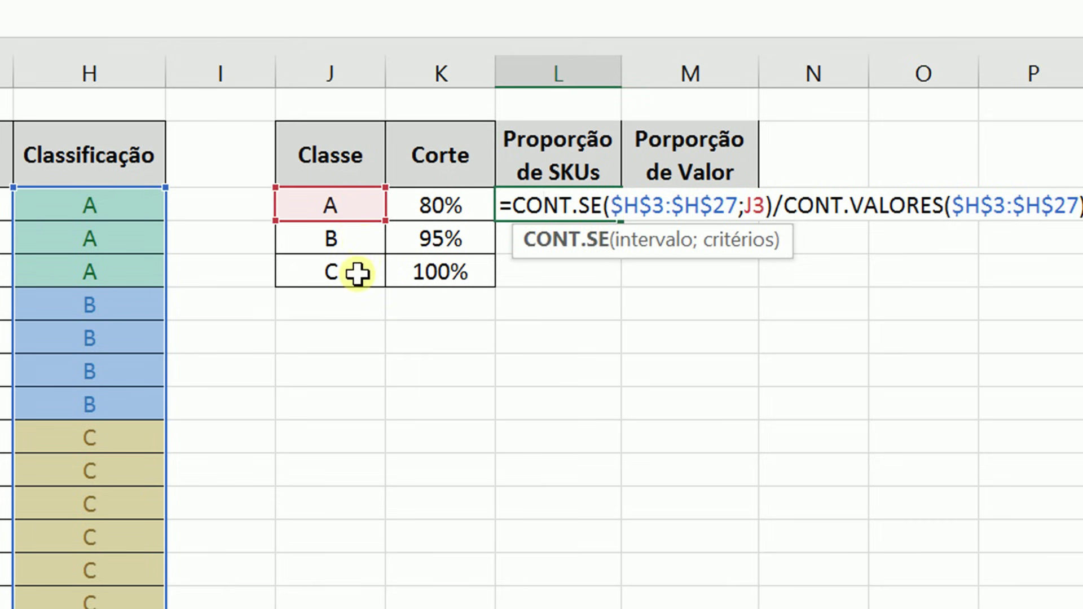
pyautogui.press('Return')
pyautogui.click(536, 205)
pyautogui.doubleClick(622, 222)
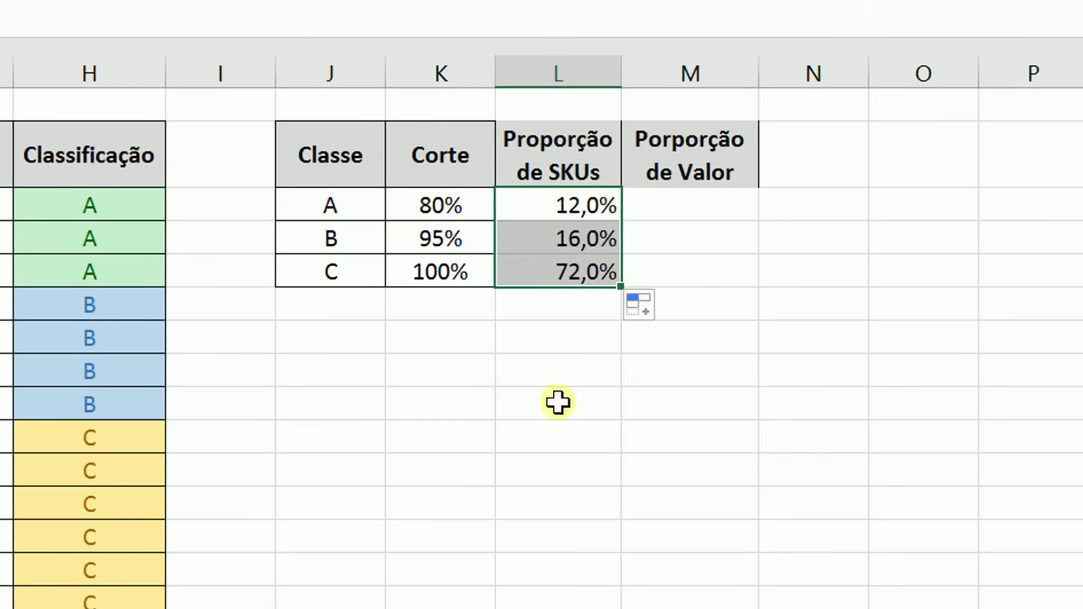
# Step: Check the sum of the SKU proportions in L3:L5
pyautogui.click(550, 203)
pyautogui.moveTo(572, 237); pyautogui.dragTo(574, 264)
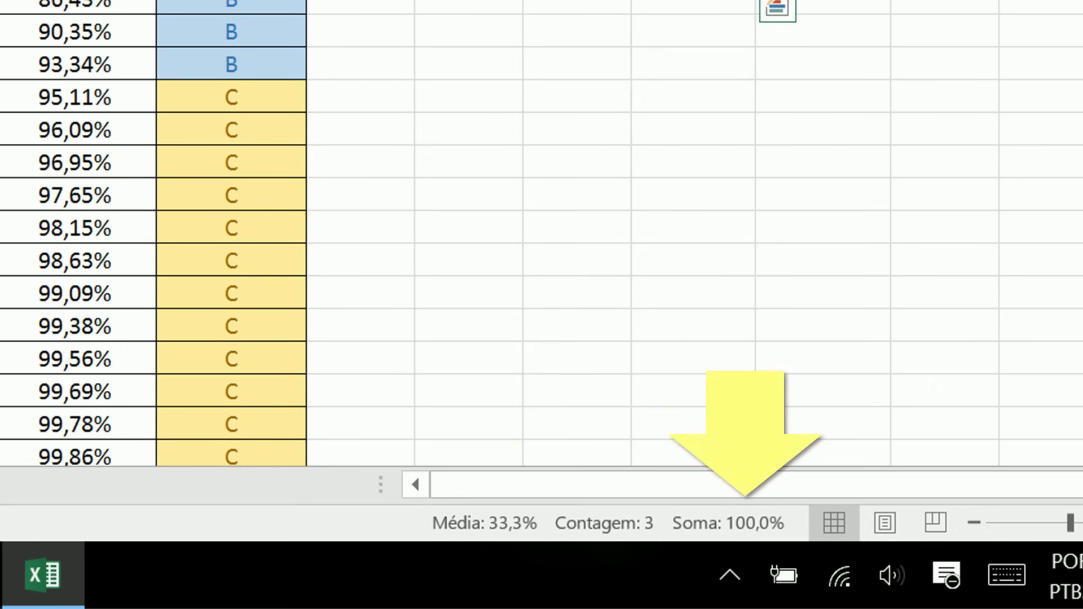
pyautogui.click(865, 20)
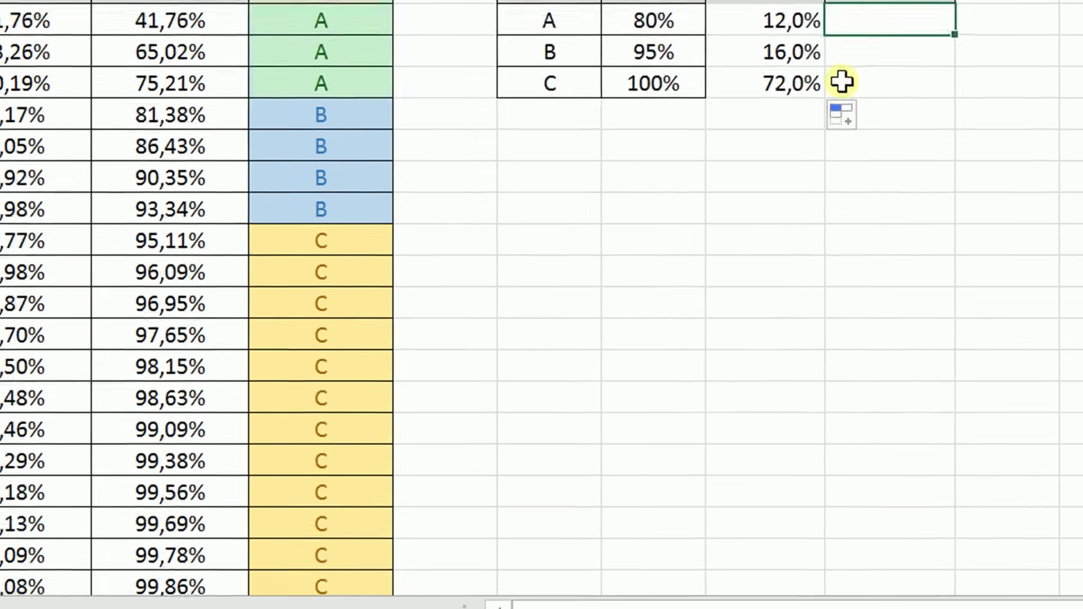
pyautogui.click(734, 19)
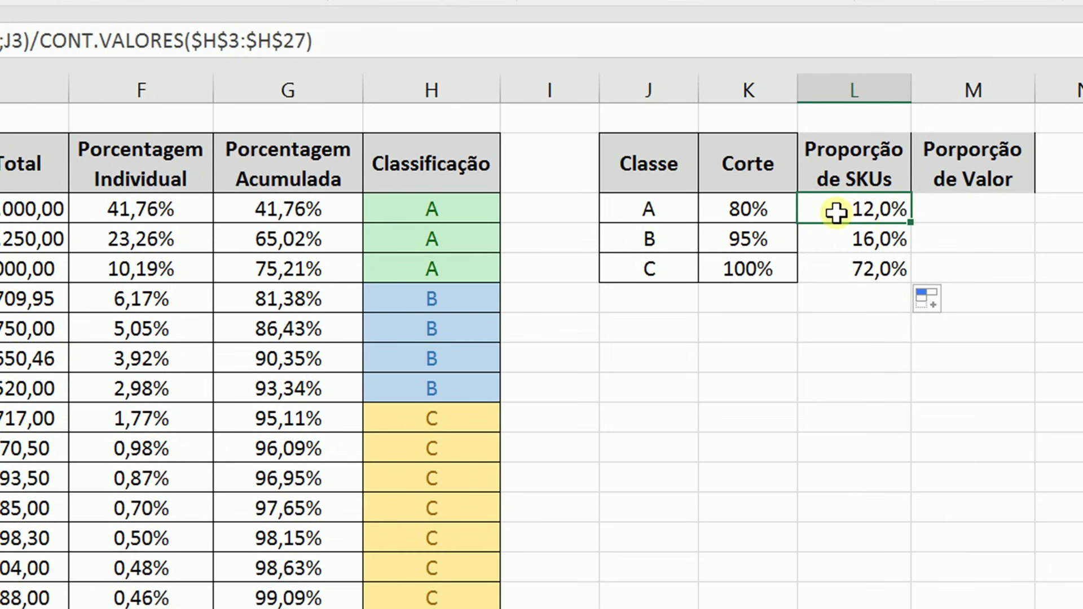
# Step: Check the sum of Porcentagem Individual for each class: A in F3:F5, B in F6:F9 and C in F10:F27
pyautogui.click(960, 205)
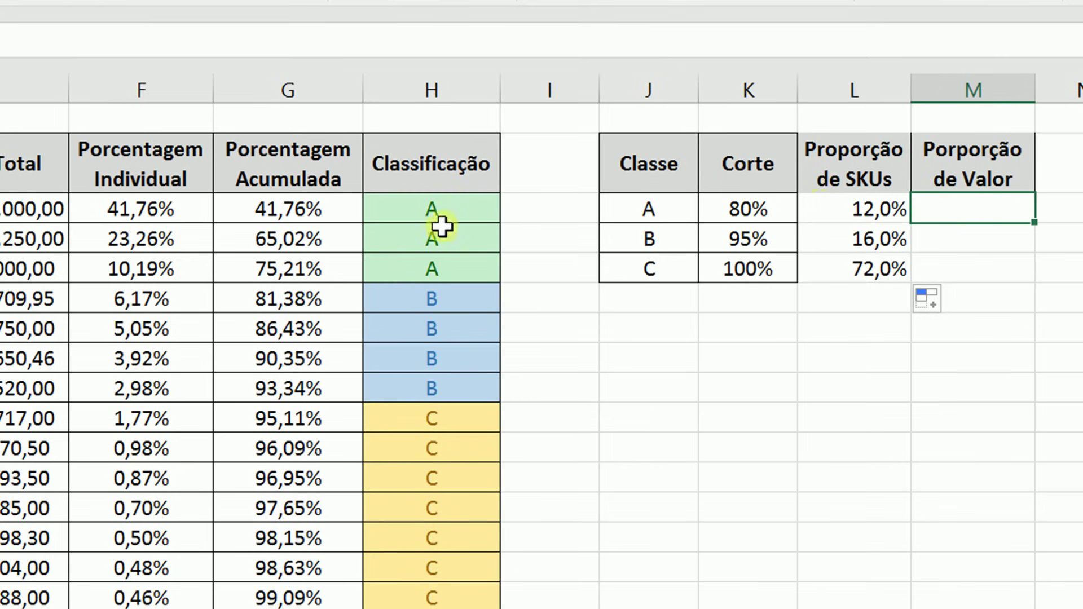
pyautogui.moveTo(431, 208); pyautogui.dragTo(448, 265)
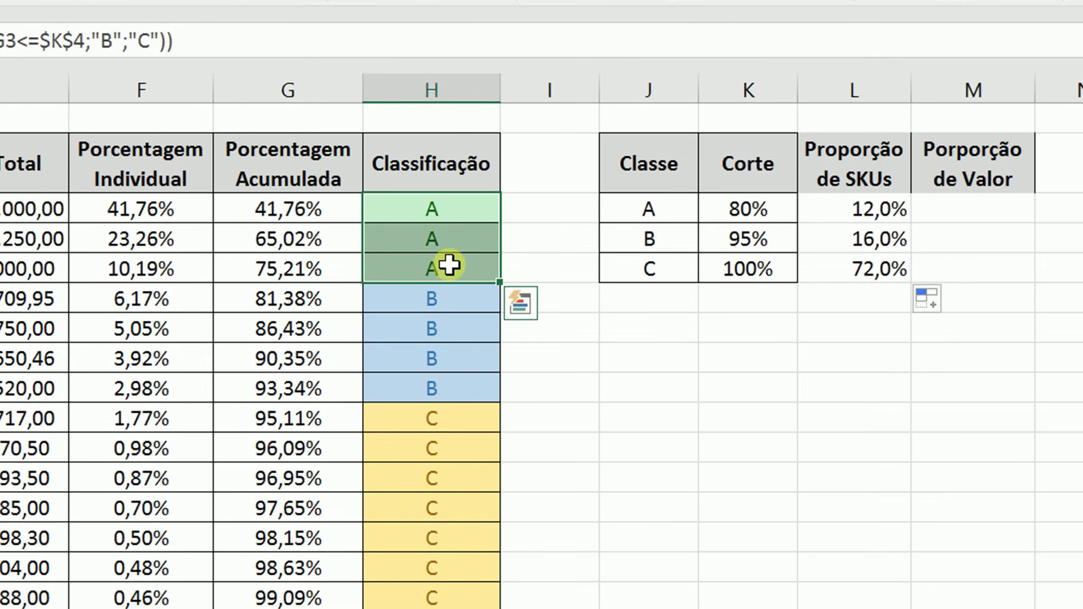
pyautogui.moveTo(158, 212); pyautogui.dragTo(151, 269)
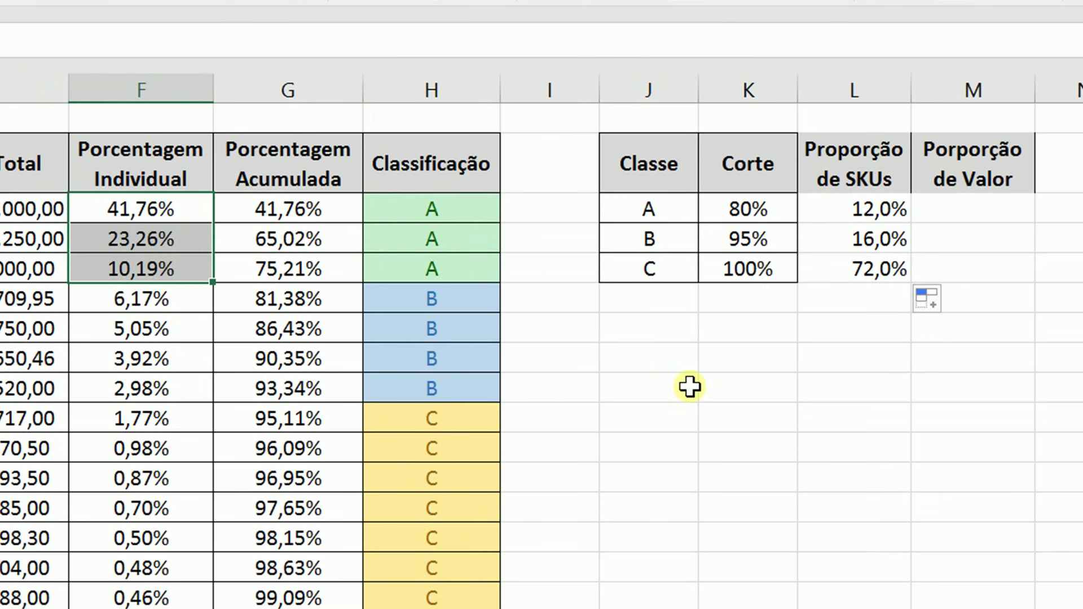
pyautogui.moveTo(457, 300); pyautogui.dragTo(458, 399)
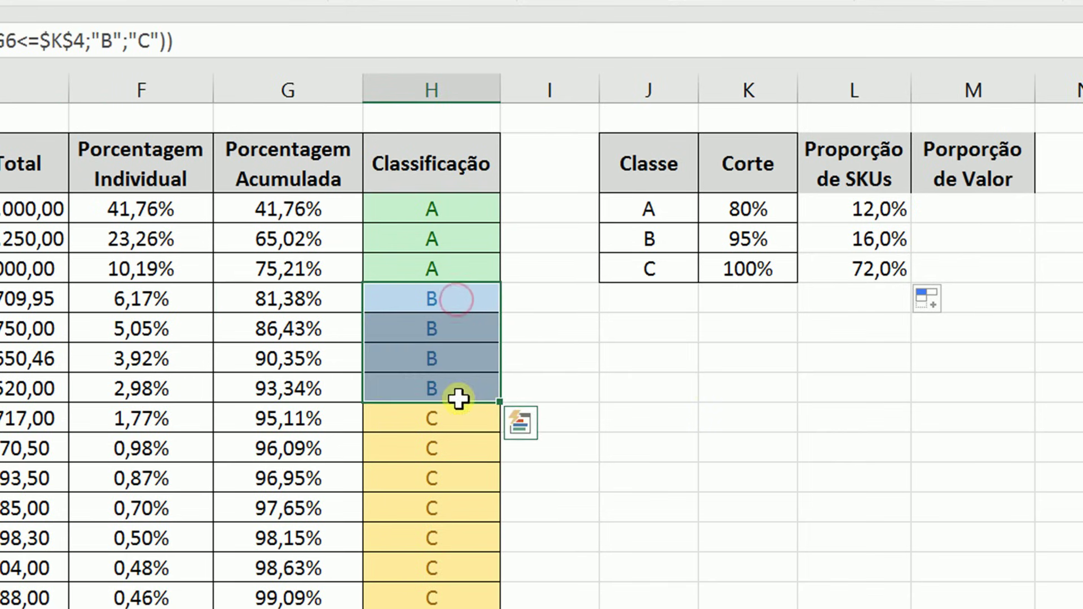
pyautogui.moveTo(187, 299); pyautogui.dragTo(199, 398)
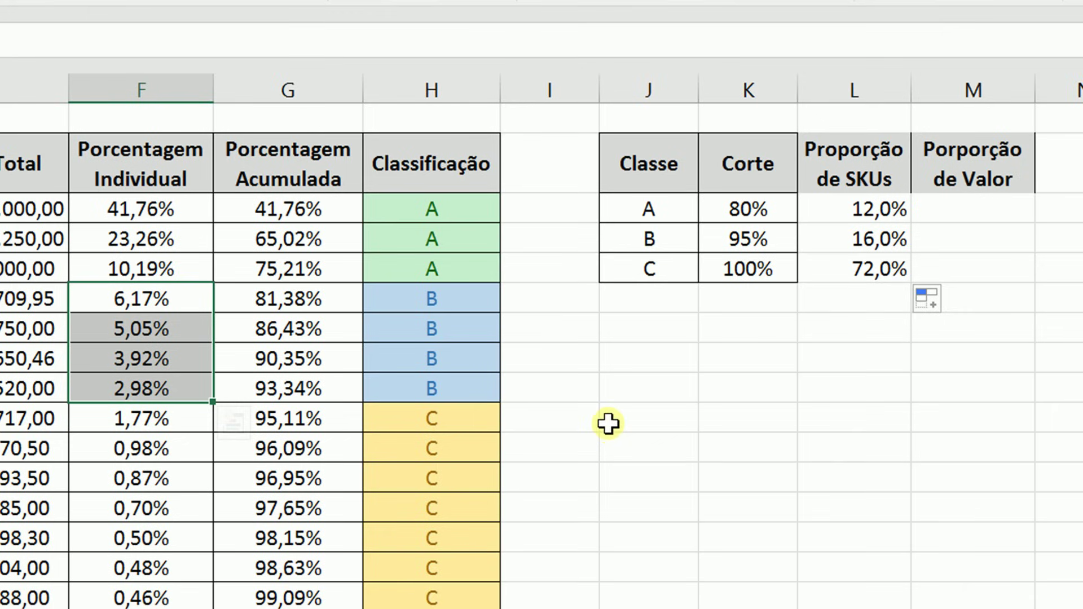
pyautogui.moveTo(168, 212); pyautogui.dragTo(163, 263)
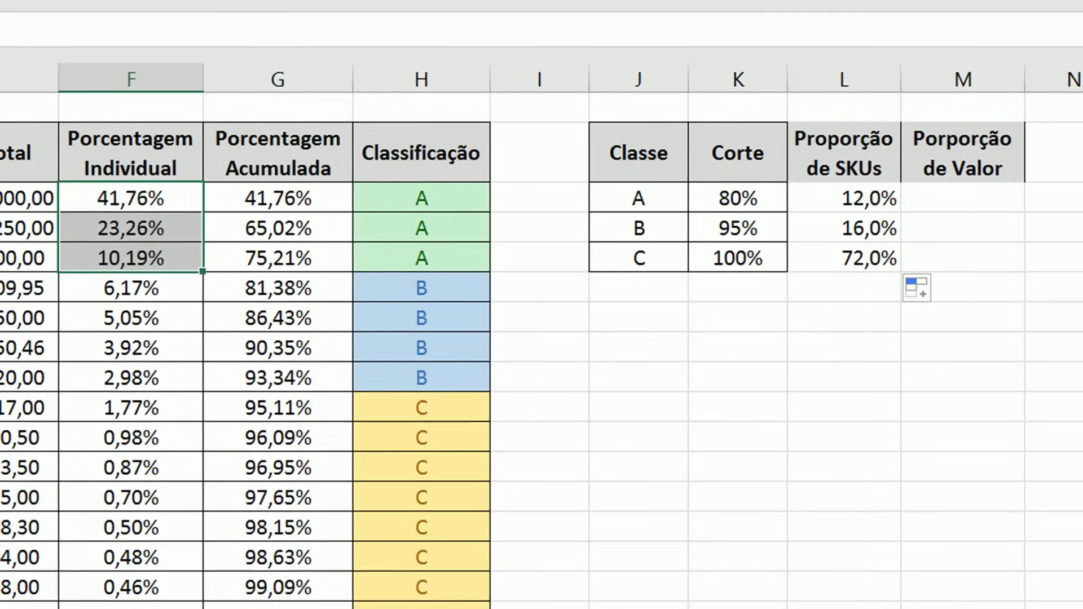
pyautogui.moveTo(113, 291); pyautogui.dragTo(119, 370)
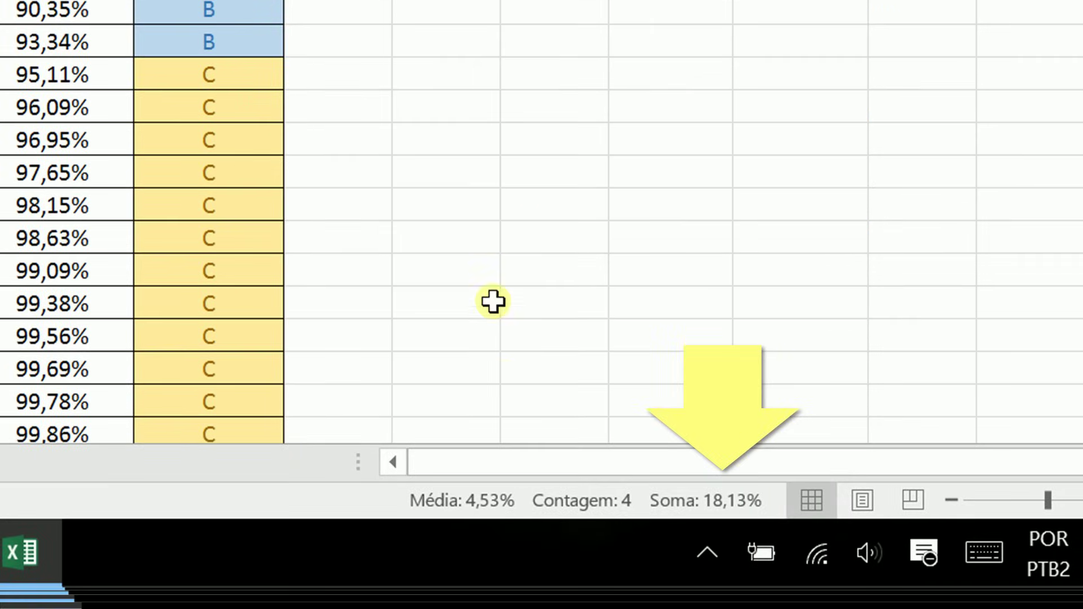
pyautogui.click(72, 299)
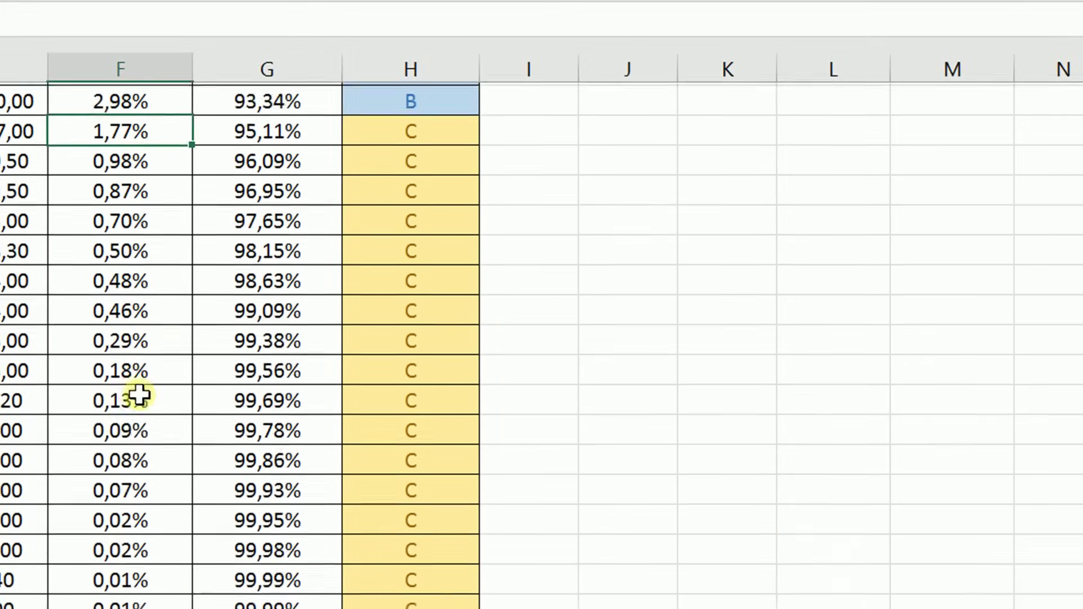
pyautogui.scroll(-1, 138, 397)
pyautogui.keyDown('shift'); pyautogui.click(120, 601); pyautogui.keyUp('shift')
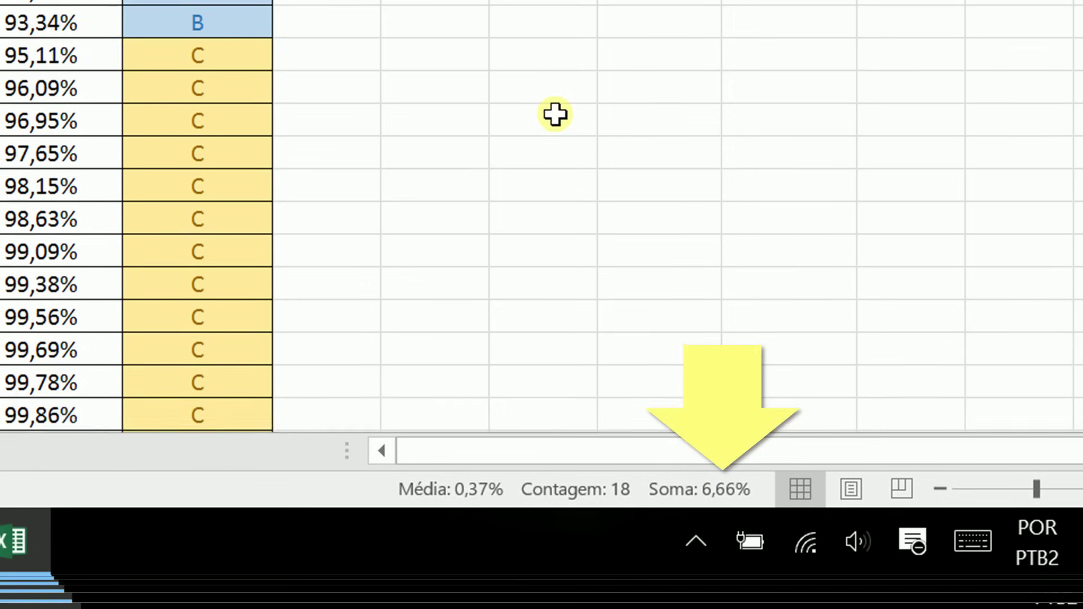
pyautogui.scroll(1, 556, 114)
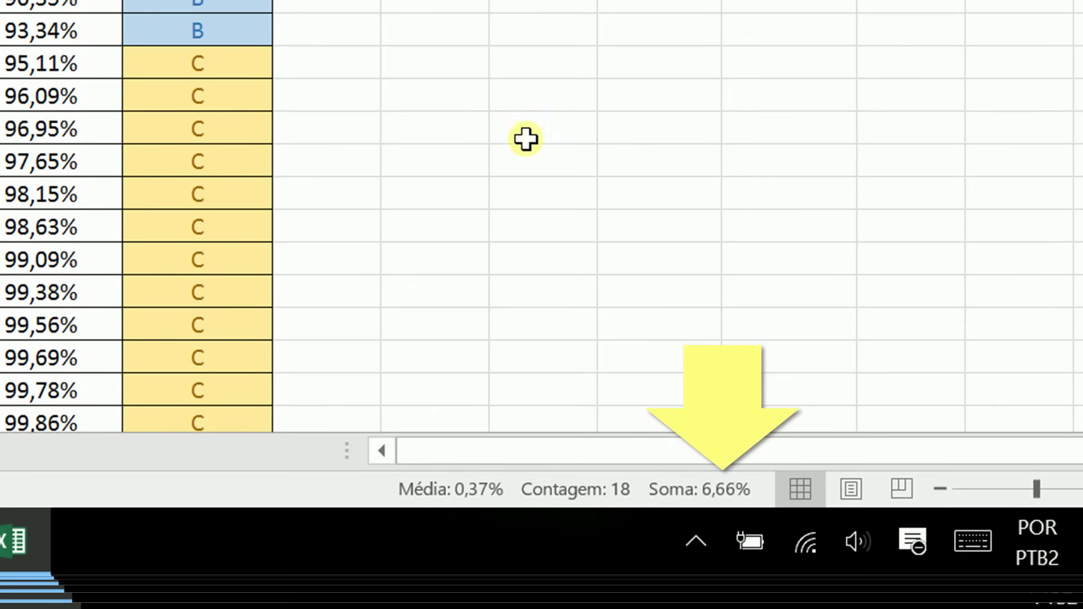
pyautogui.click(428, 3)
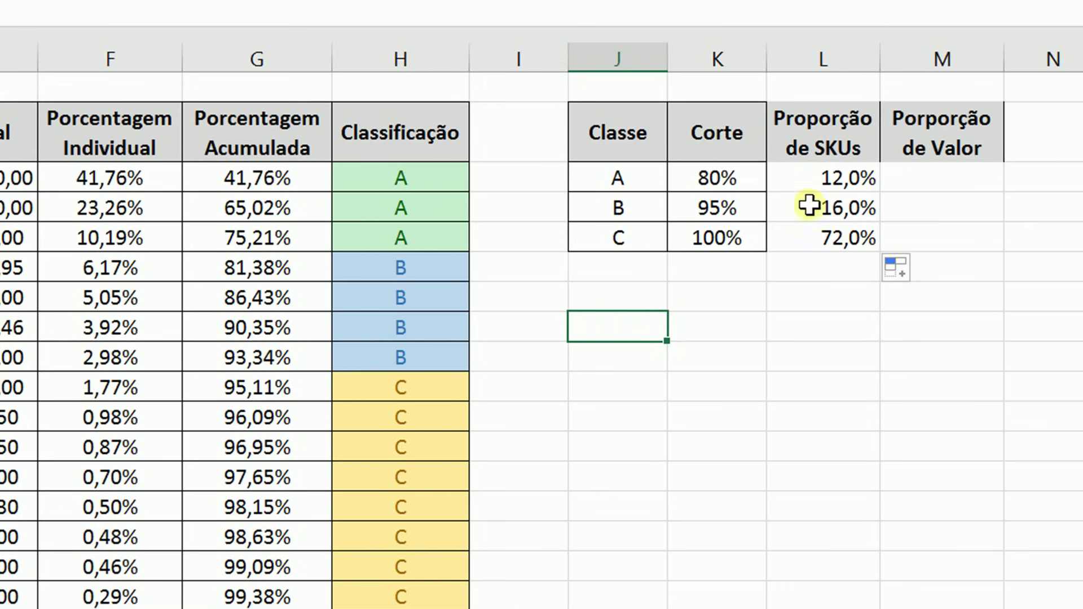
# Step: Start a SOMASE formula in M3 for the class A value proportion, using the classifications in H3:H27 as the criteria range
pyautogui.click(901, 189)
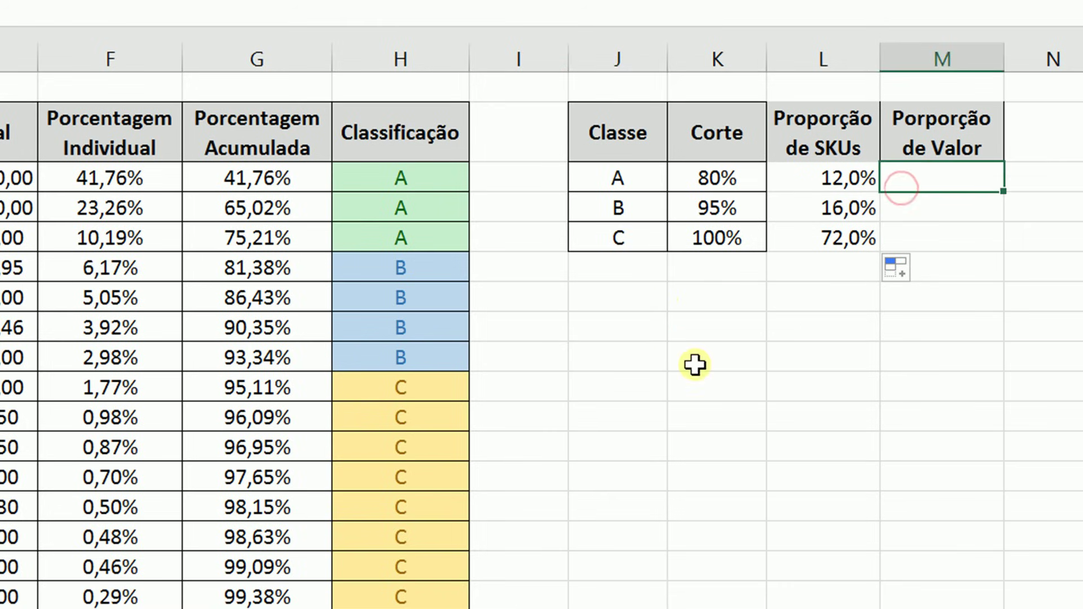
pyautogui.write('=')
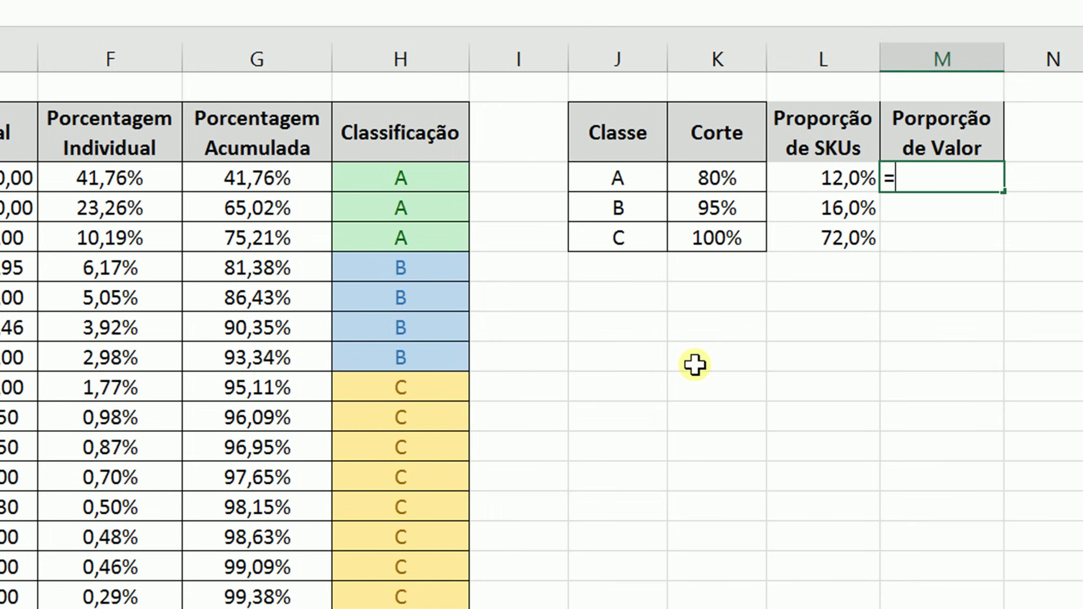
pyautogui.write('soma')
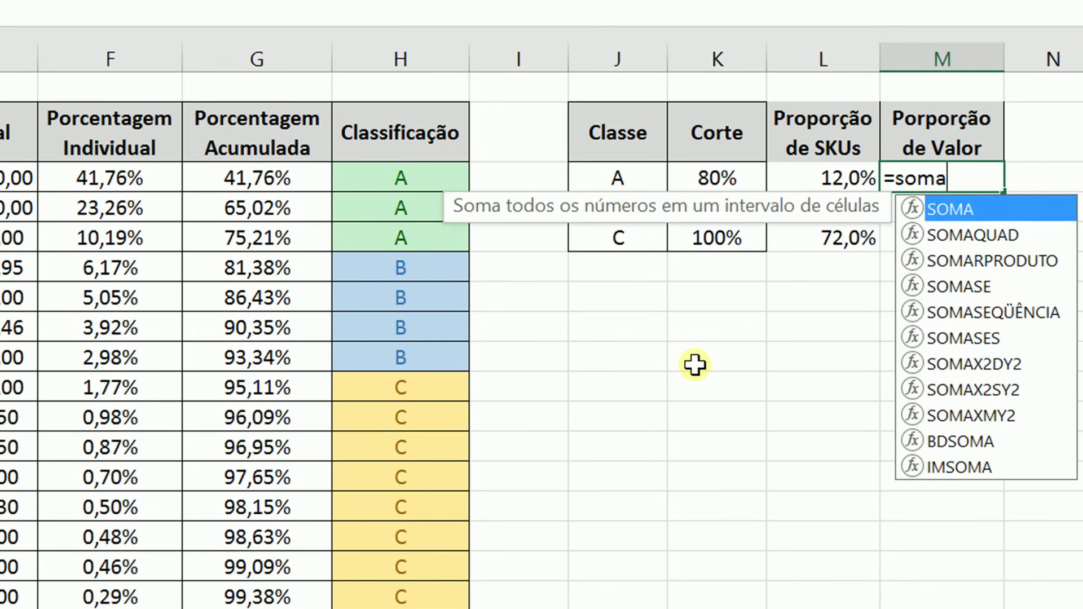
pyautogui.write('s')
pyautogui.press('Tab')
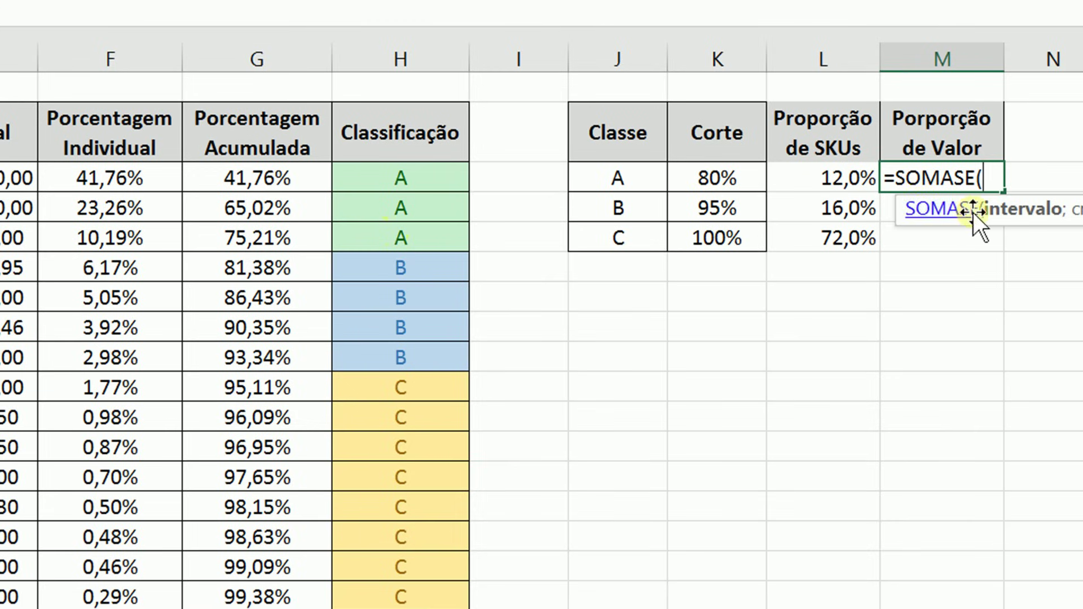
pyautogui.click(382, 176)
pyautogui.scroll(-3, 399, 293)
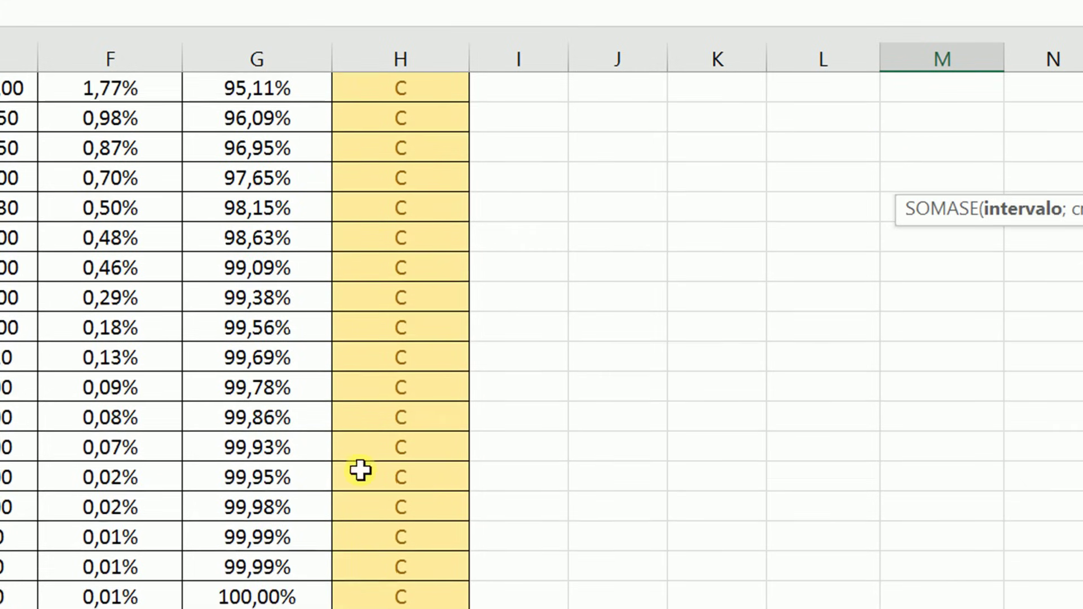
pyautogui.keyDown('shift'); pyautogui.click(385, 589); pyautogui.keyUp('shift')
pyautogui.scroll(3, 431, 452)
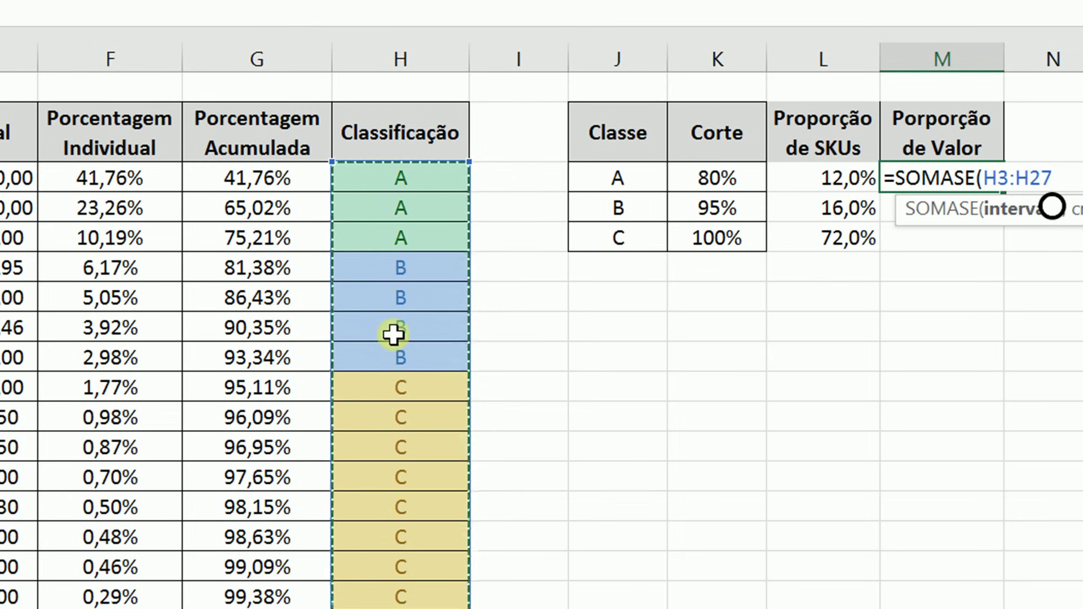
pyautogui.write(';')
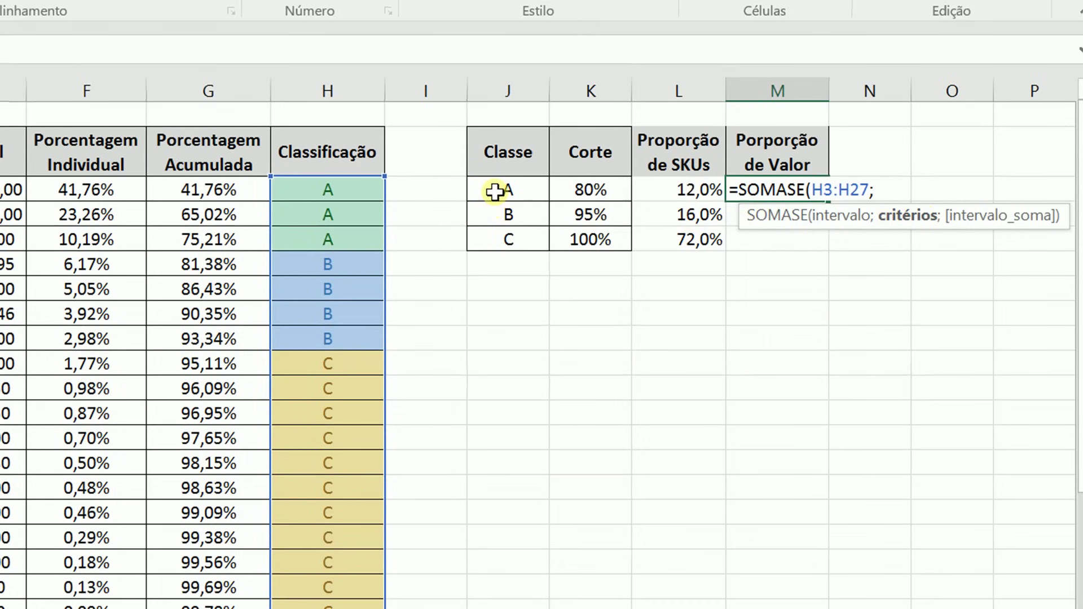
# Step: Complete the M3 formula with criterion J3 and sum range F3:F27, giving =SOMASE(H3:H27;J3;F3:F27)
pyautogui.click(495, 192)
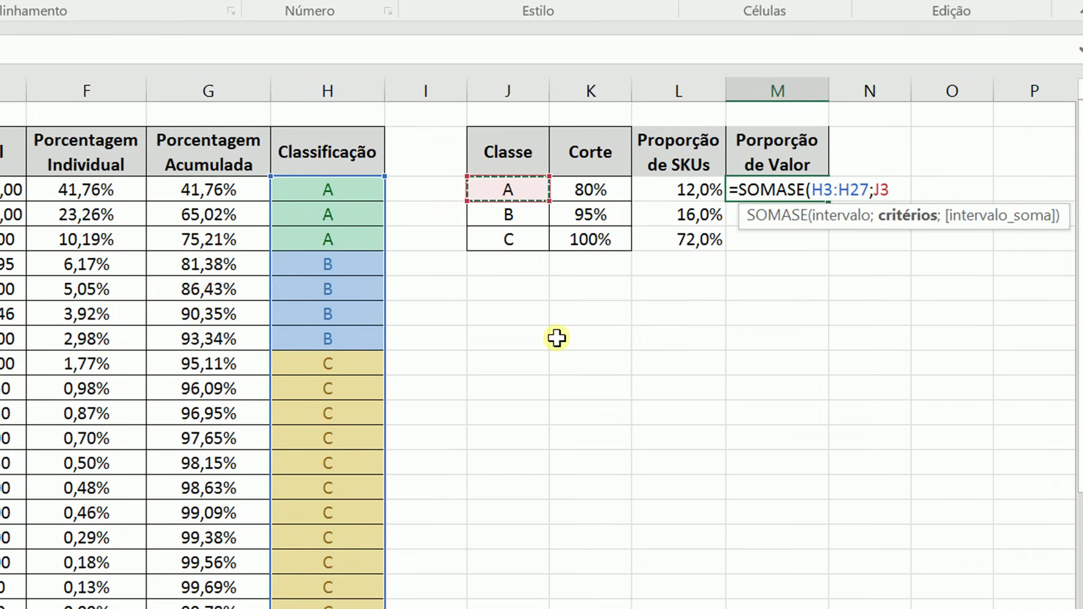
pyautogui.write(';')
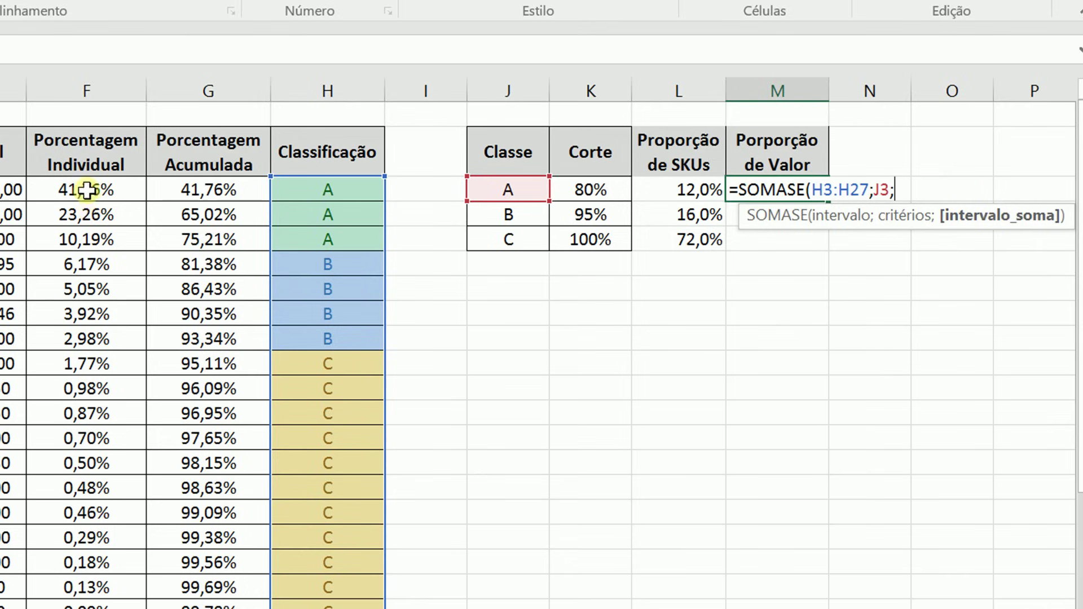
pyautogui.click(86, 190)
pyautogui.scroll(-3, 68, 281)
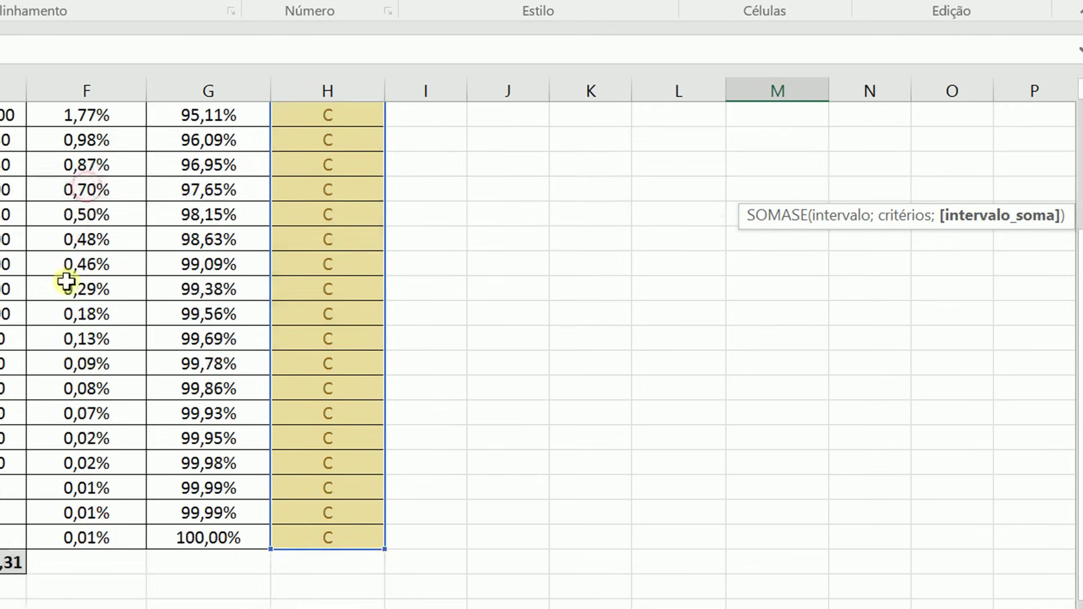
pyautogui.keyDown('shift'); pyautogui.click(88, 539); pyautogui.keyUp('shift')
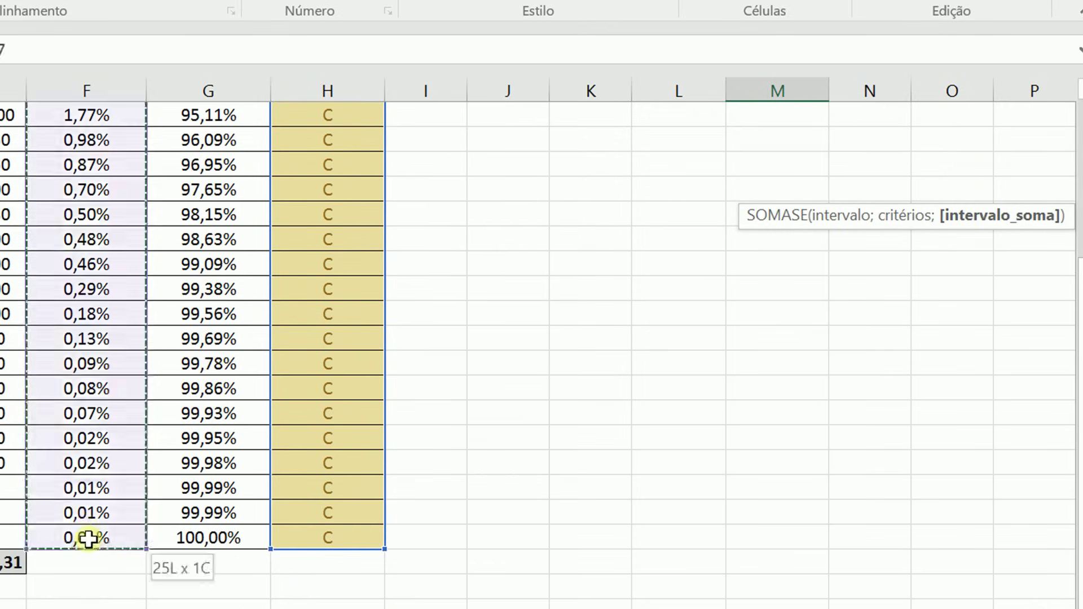
pyautogui.scroll(3, 559, 384)
pyautogui.write(')')
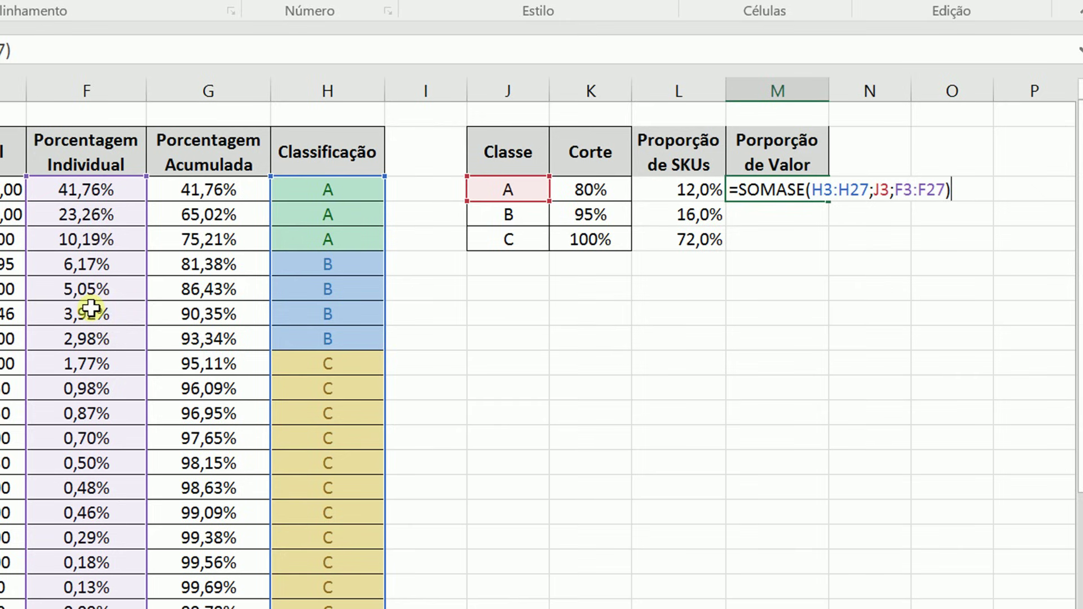
pyautogui.press('Return')
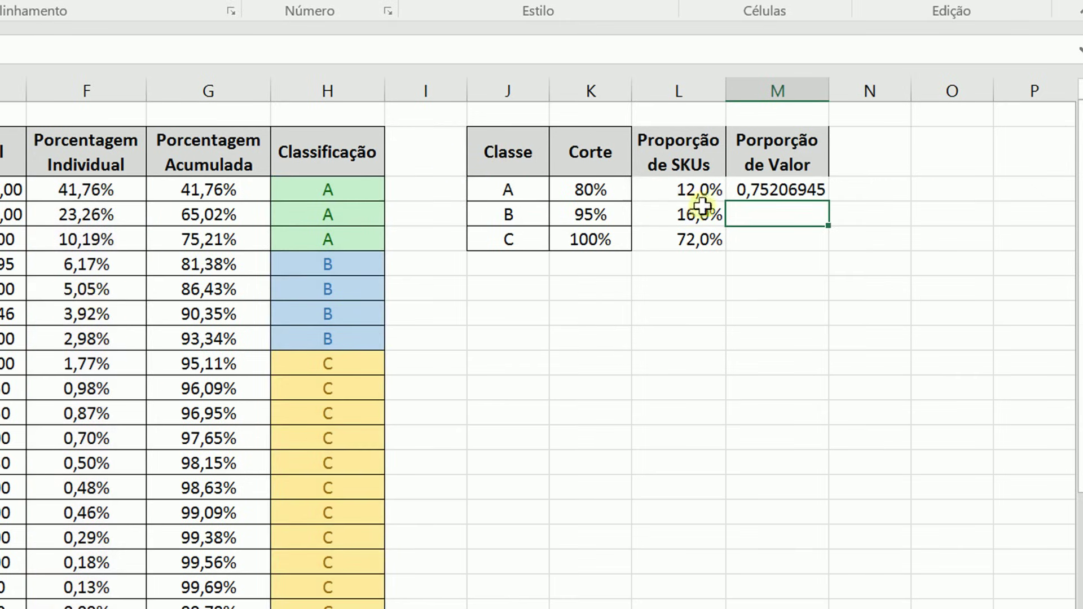
# Step: Format the class A value proportion in M3 as a percentage with two decimal places
pyautogui.click(757, 186)
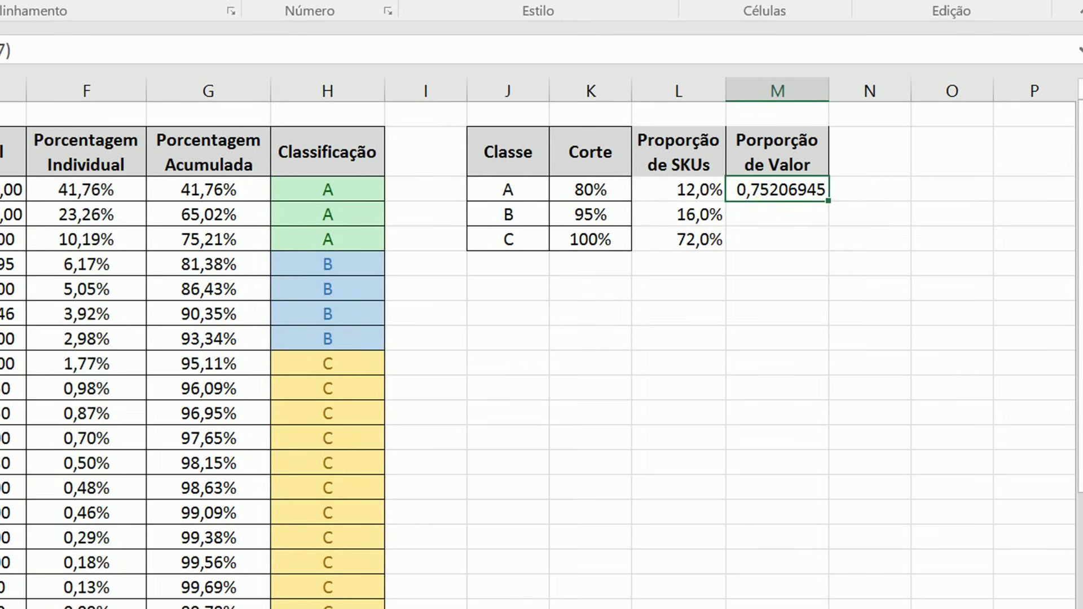
pyautogui.hotkey('ctrl', 'shift', '5')
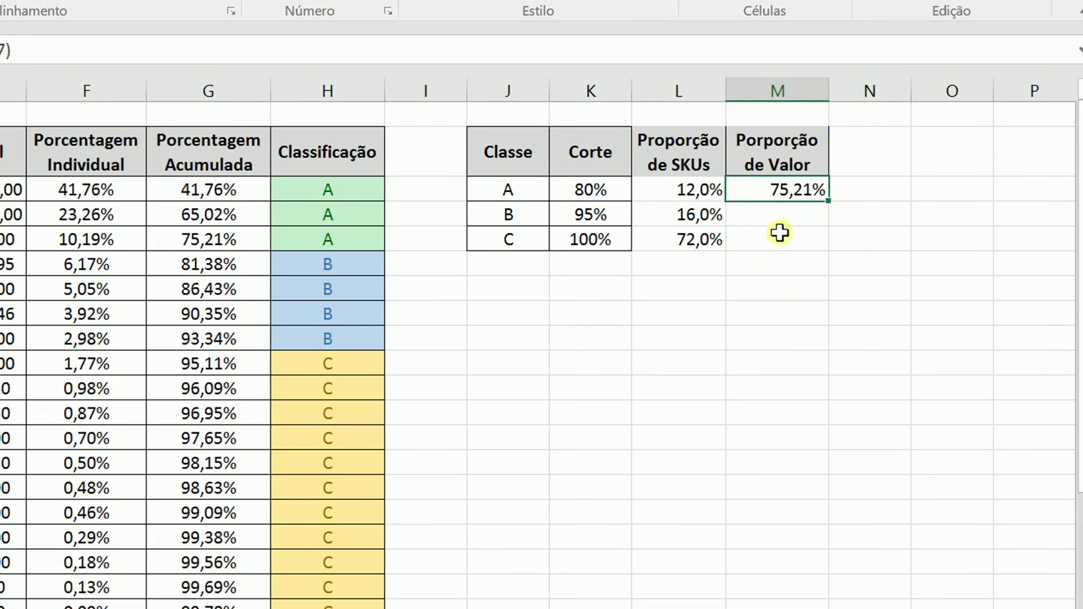
pyautogui.click(773, 213)
pyautogui.click(767, 301)
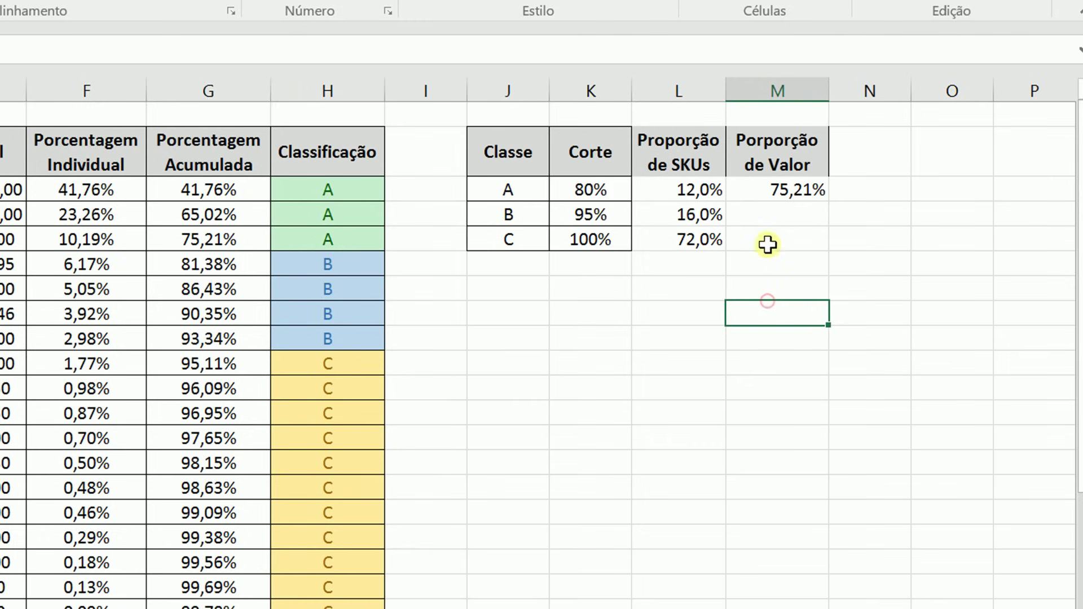
# Step: Try copying the M3 formula with relative ranges down to M5, and clear M4:M5 after checking M4
pyautogui.click(782, 191)
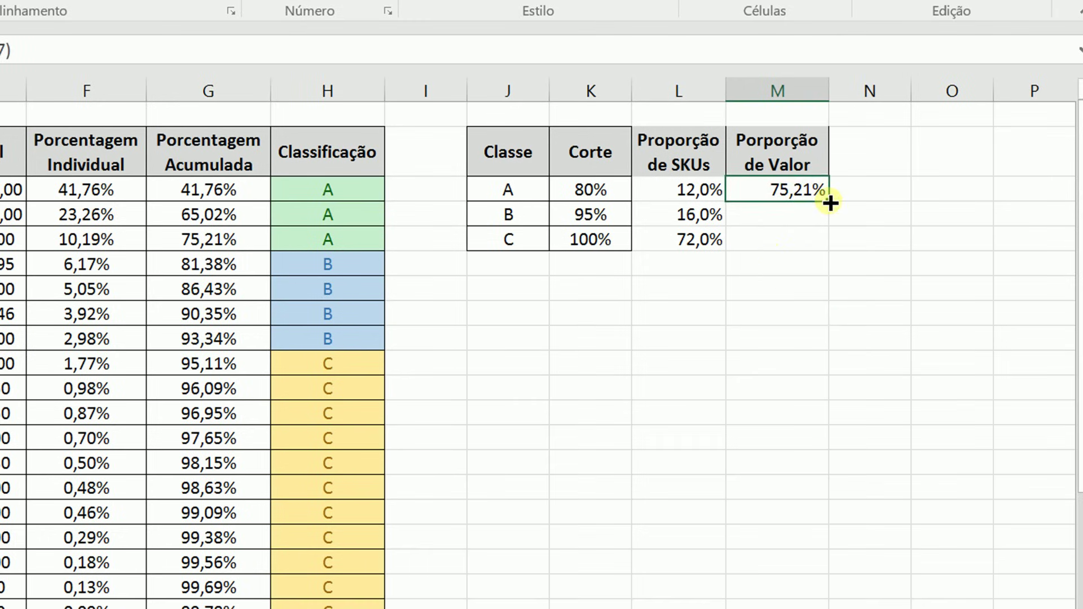
pyautogui.doubleClick(830, 202)
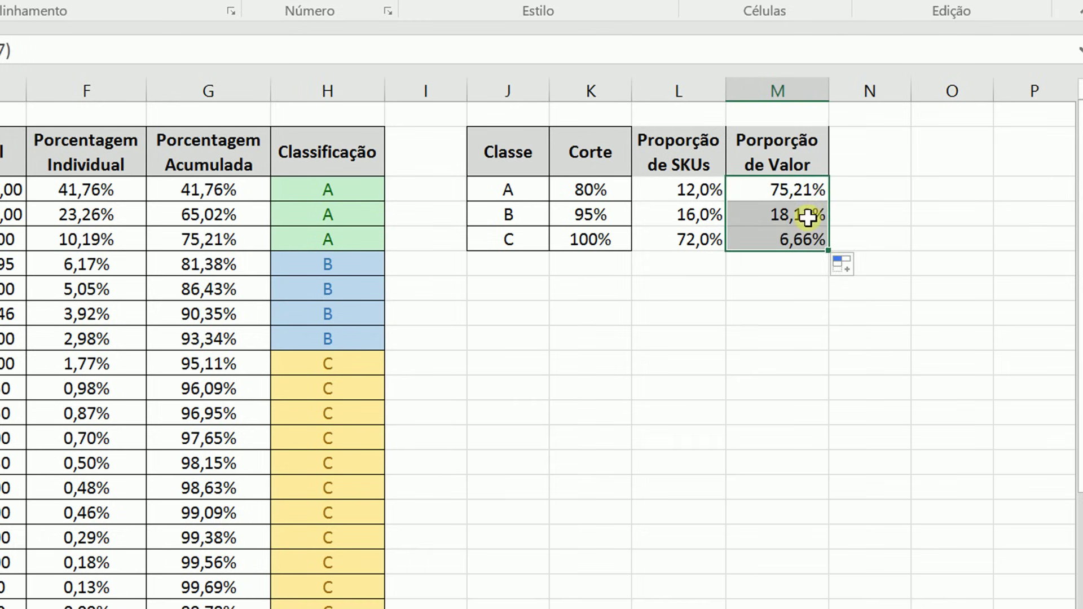
pyautogui.click(808, 217)
pyautogui.doubleClick(803, 220)
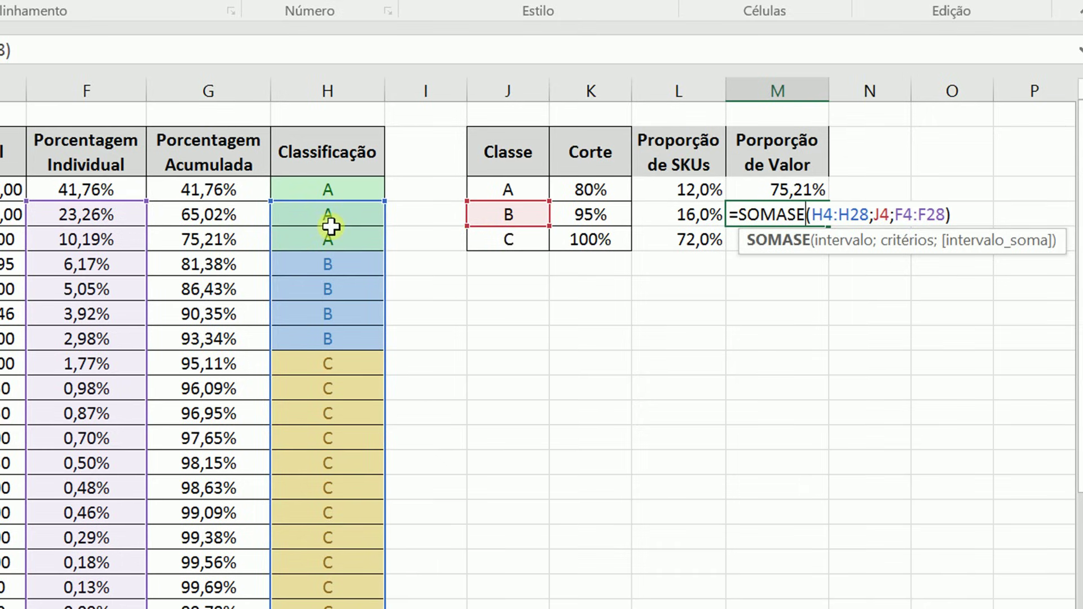
pyautogui.press('Return')
pyautogui.moveTo(749, 210); pyautogui.dragTo(756, 235)
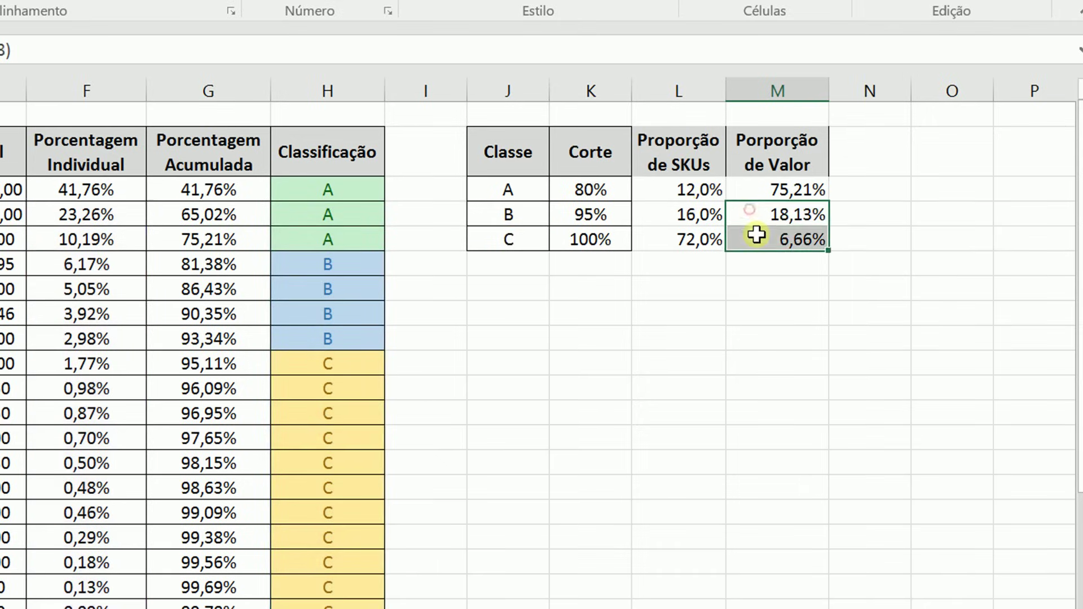
pyautogui.press('Delete')
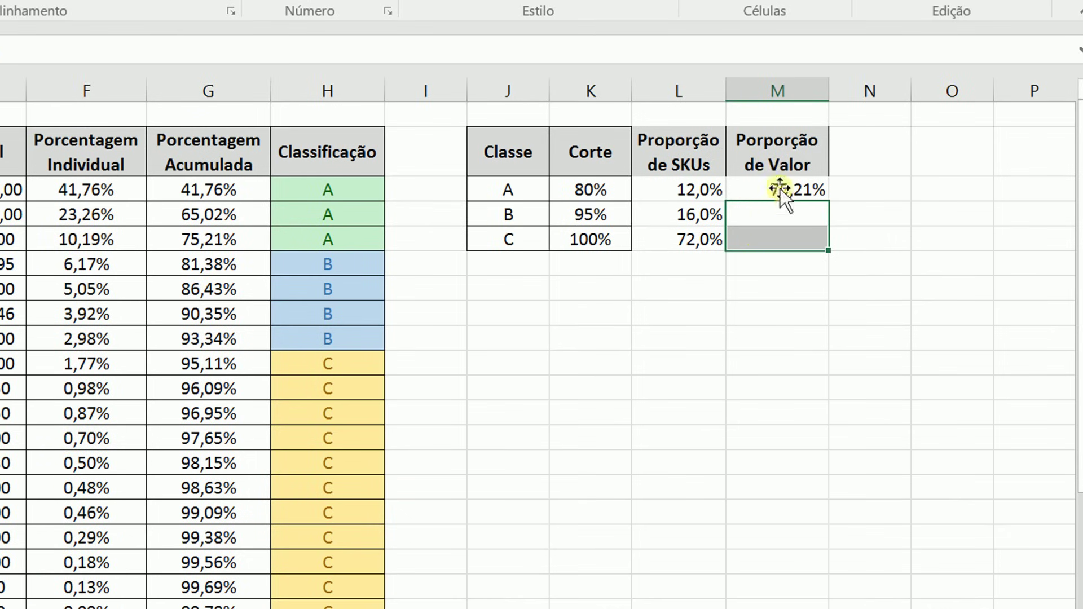
# Step: Make the ranges in M3 absolute, giving =SOMASE($H$3:$H$27;J3;$F$3:$F$27), and copy the formula down to M5
pyautogui.doubleClick(776, 188)
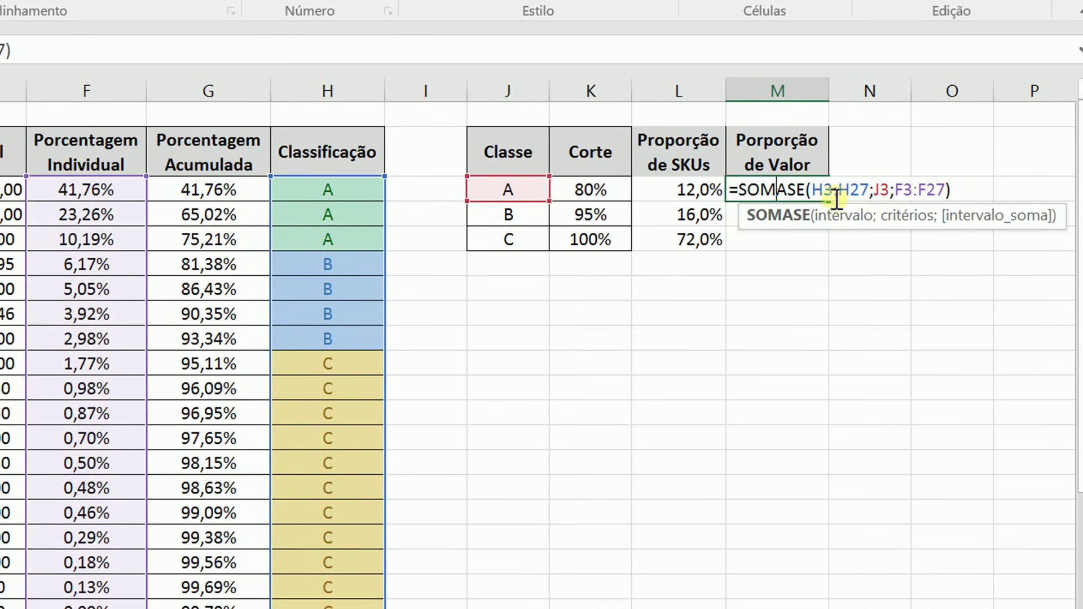
pyautogui.click(818, 191)
pyautogui.moveTo(816, 190); pyautogui.dragTo(867, 192)
pyautogui.press('F4')
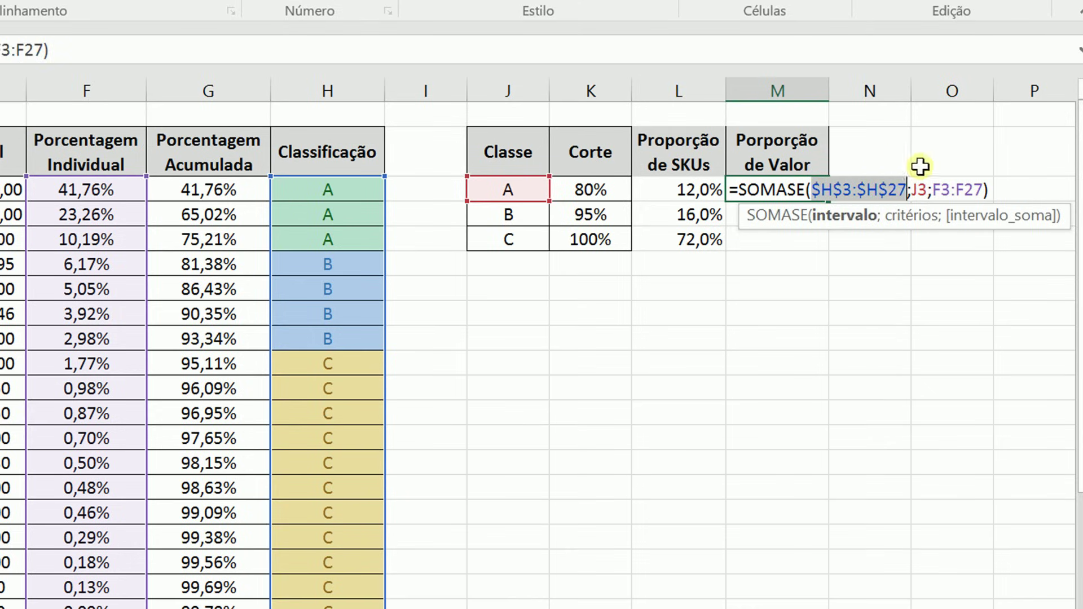
pyautogui.moveTo(935, 191); pyautogui.dragTo(983, 192)
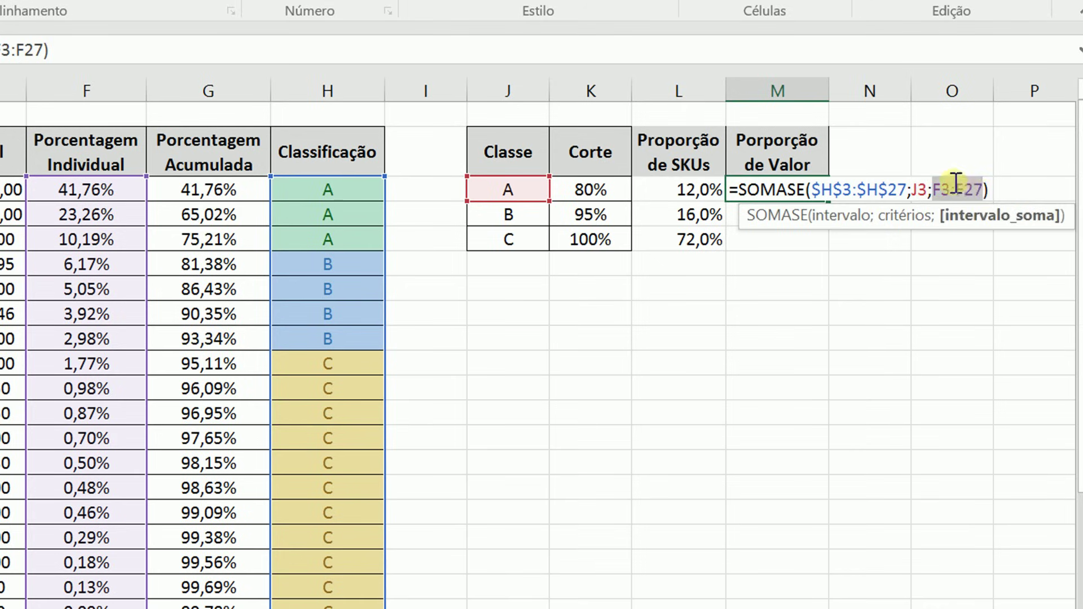
pyautogui.press('F4')
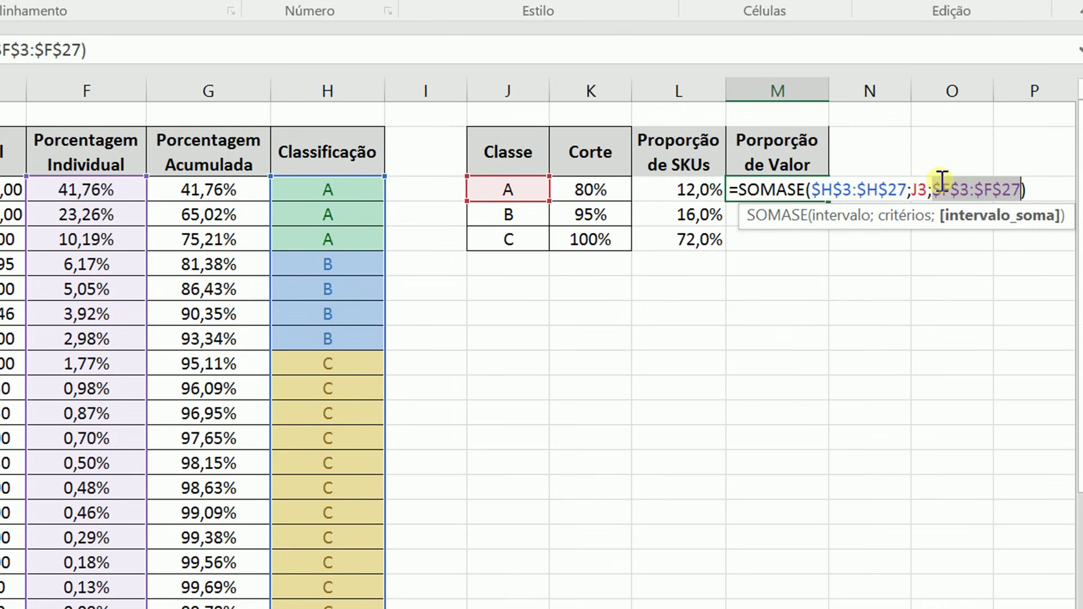
pyautogui.press('Return')
pyautogui.click(811, 185)
pyautogui.doubleClick(828, 201)
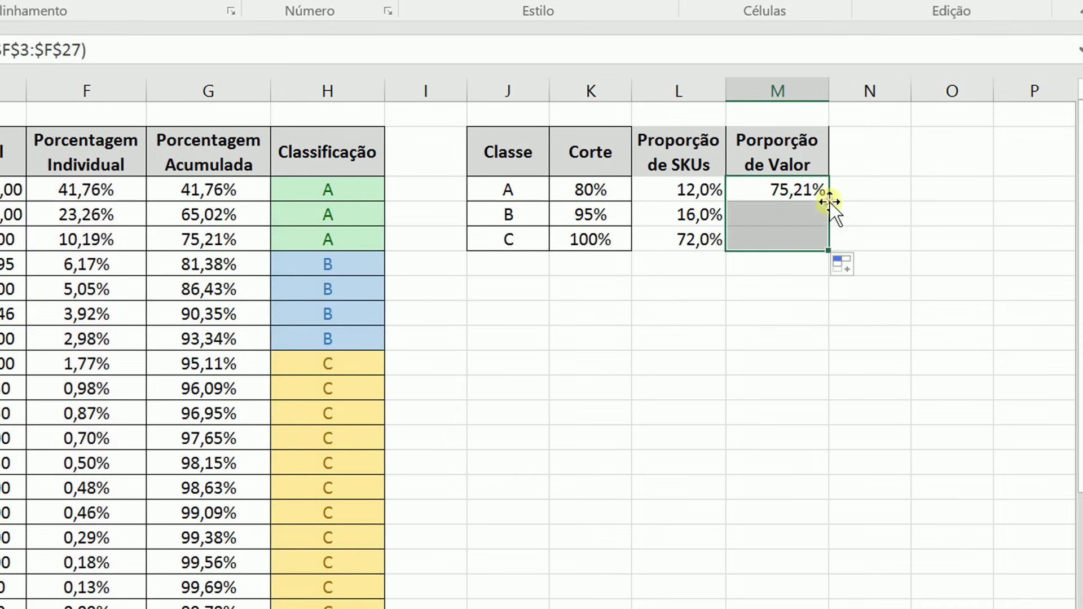
# Step: Centre the contents of L2:M5 and apply borders around all its cells
pyautogui.click(796, 239)
pyautogui.moveTo(683, 175); pyautogui.dragTo(680, 158)
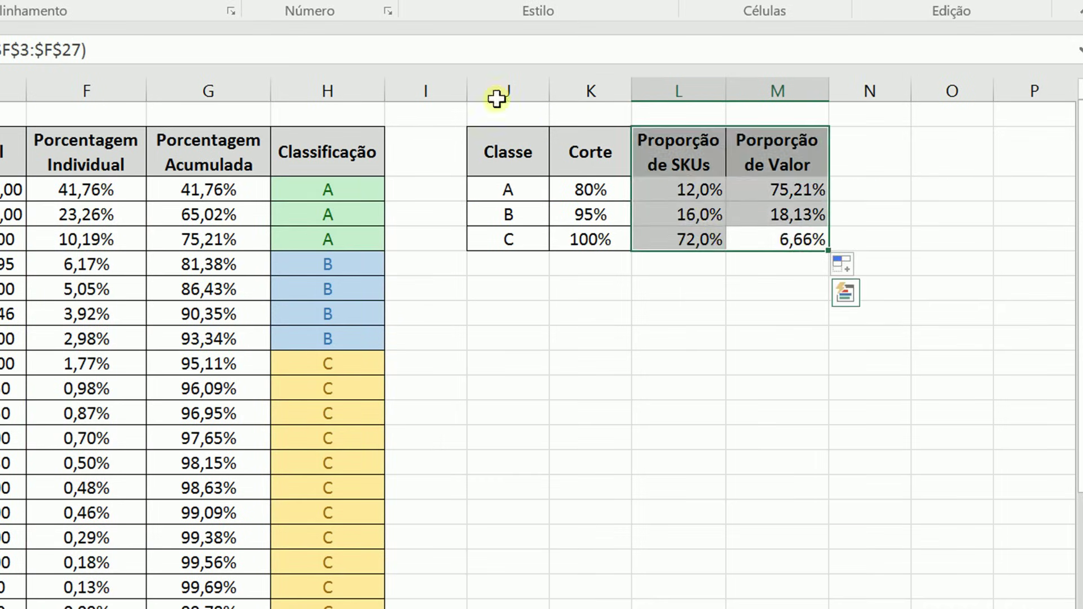
pyautogui.click(0, 0)
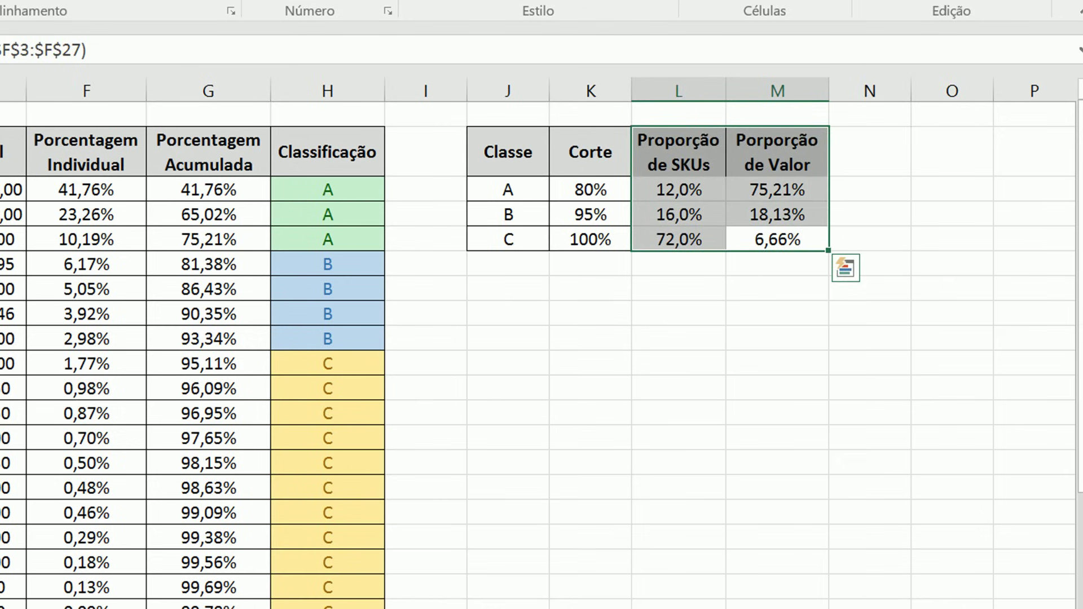
pyautogui.click(599, 316)
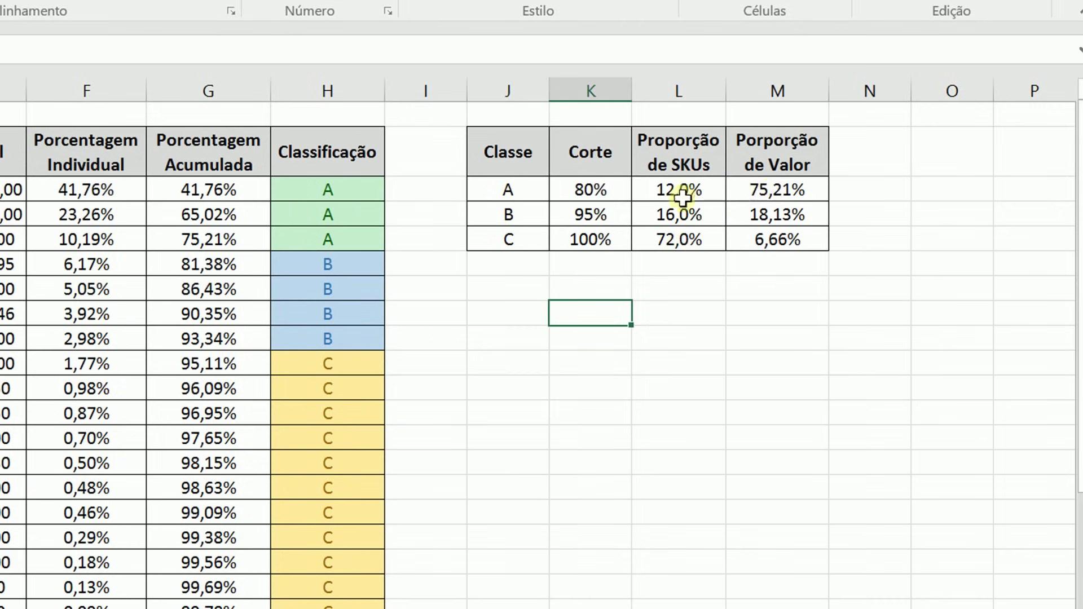
# Step: Compare the proportion of SKUs with the proportion of value for classes A, B and C in J3:M5
pyautogui.click(528, 182)
pyautogui.click(660, 191)
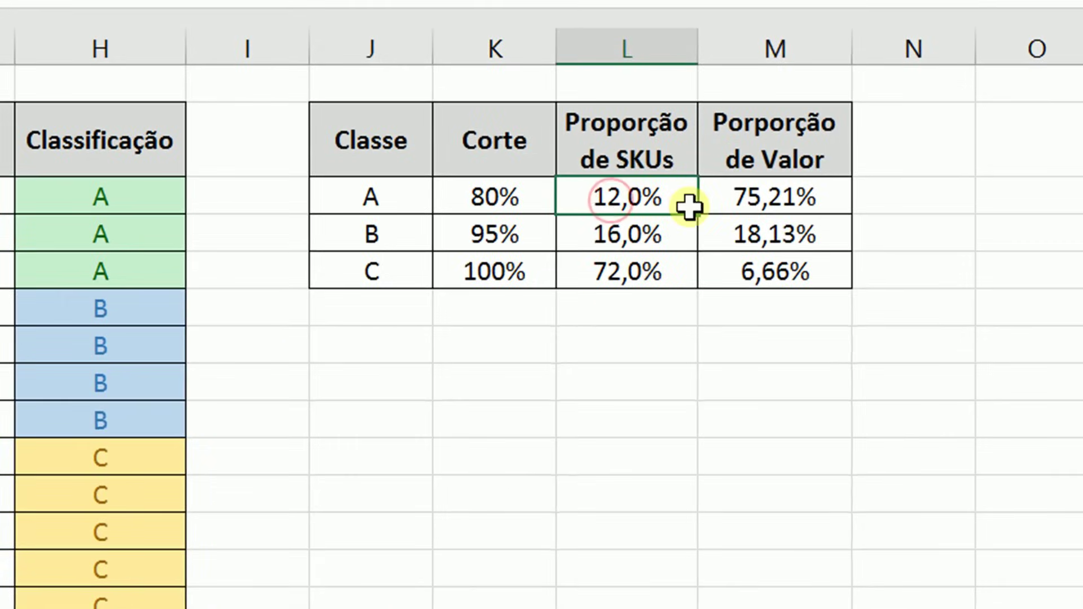
pyautogui.click(797, 199)
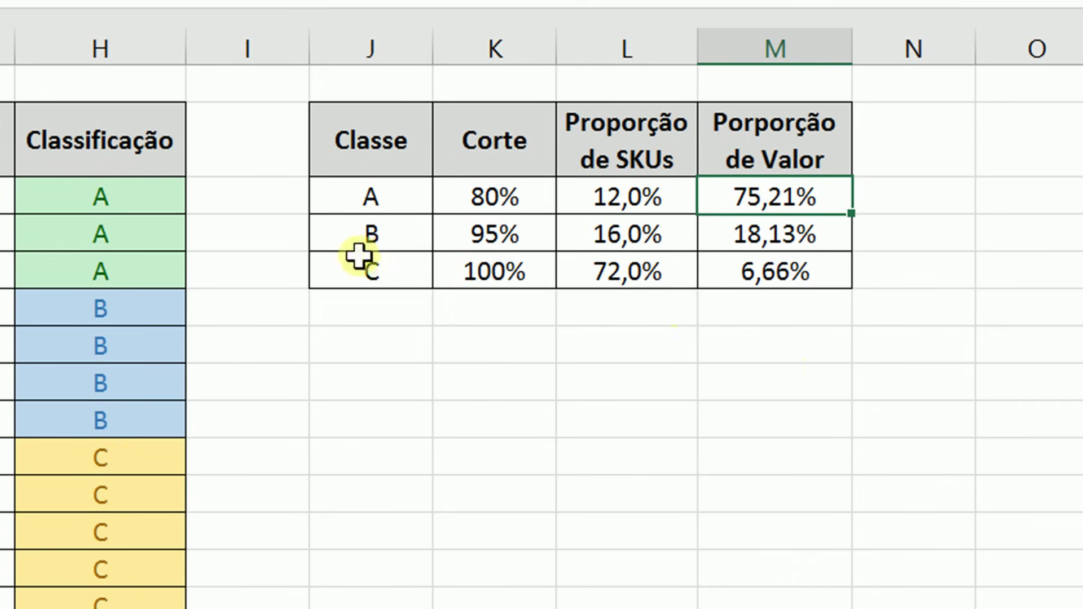
pyautogui.click(382, 236)
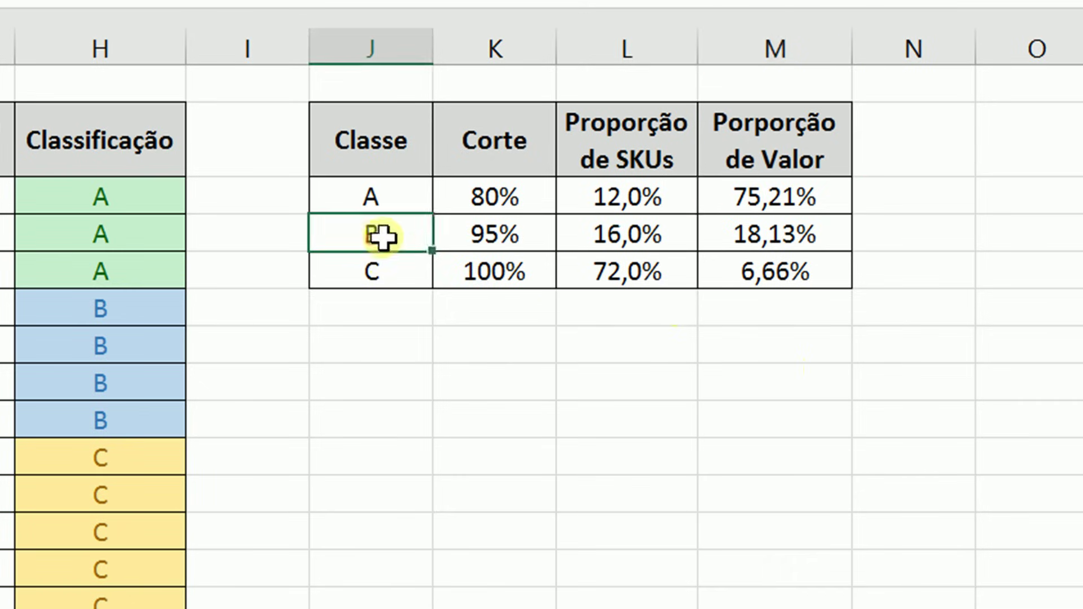
pyautogui.click(645, 233)
pyautogui.click(746, 237)
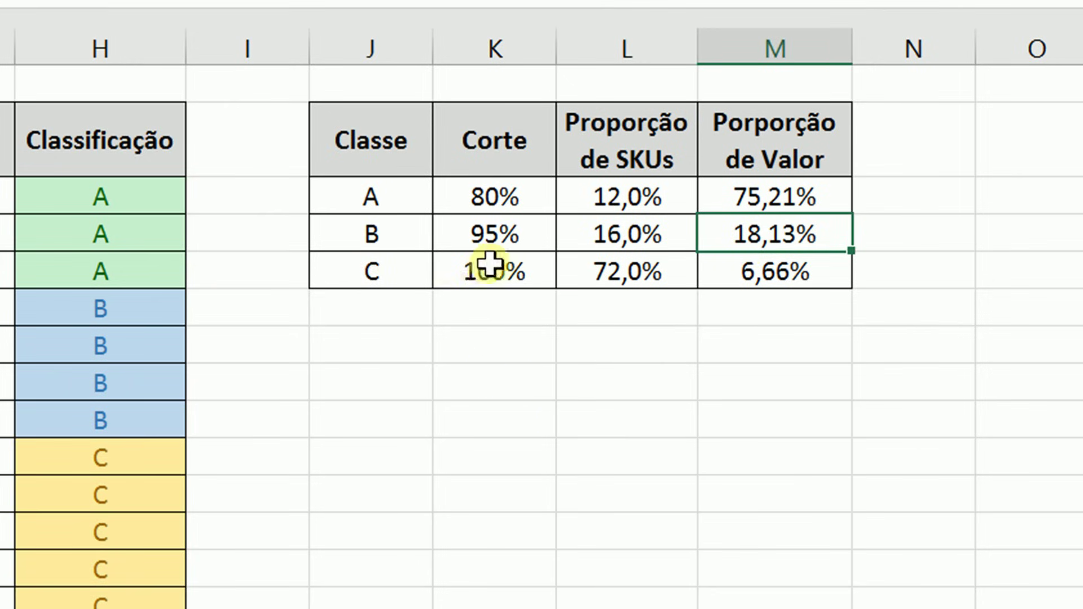
pyautogui.click(606, 270)
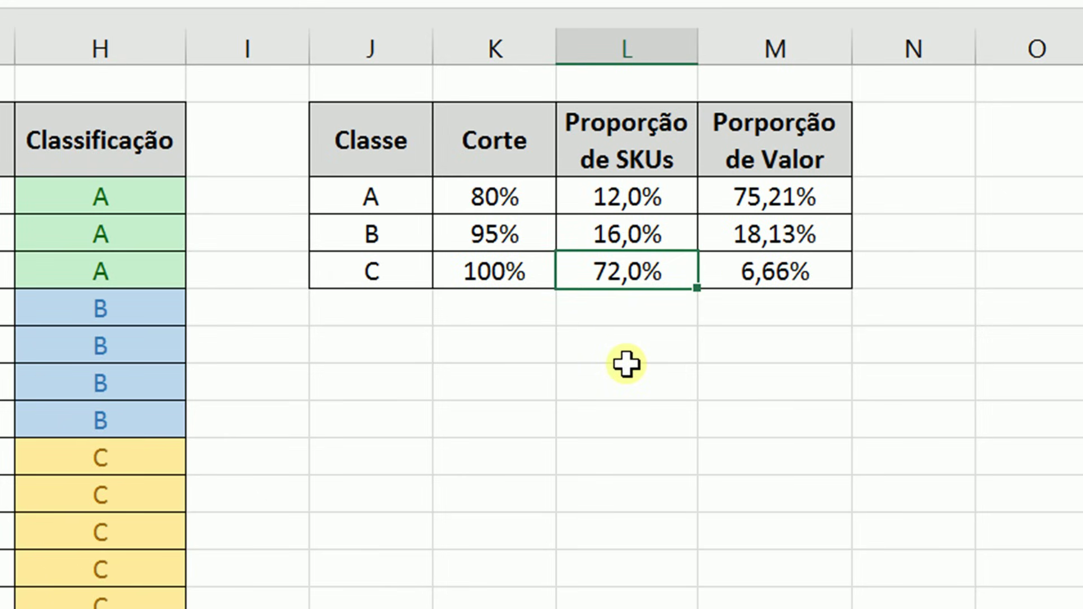
pyautogui.click(735, 276)
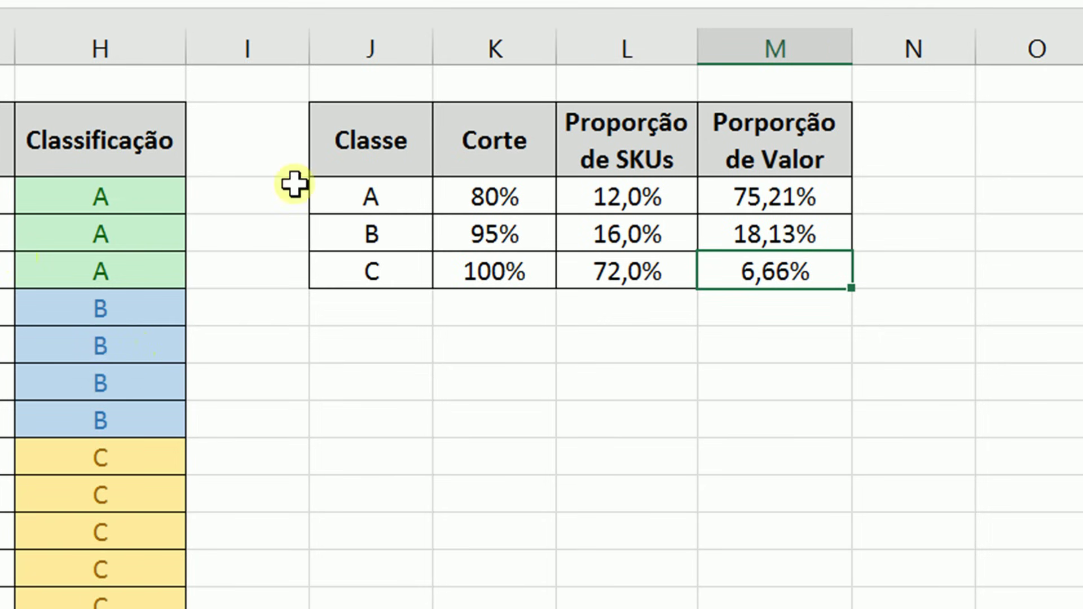
pyautogui.click(494, 369)
pyautogui.click(430, 331)
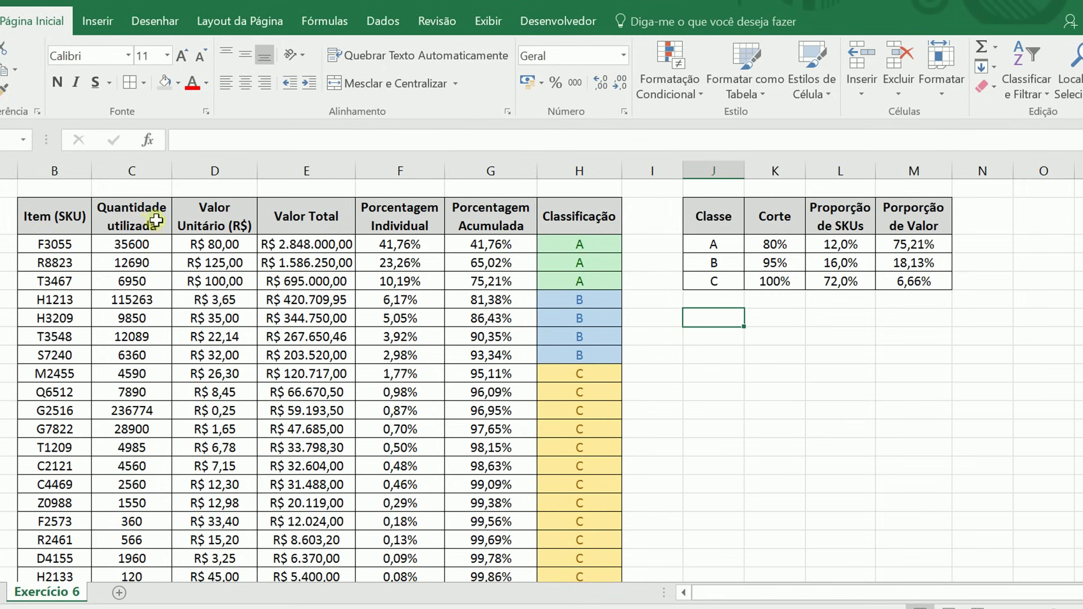
pyautogui.click(57, 216)
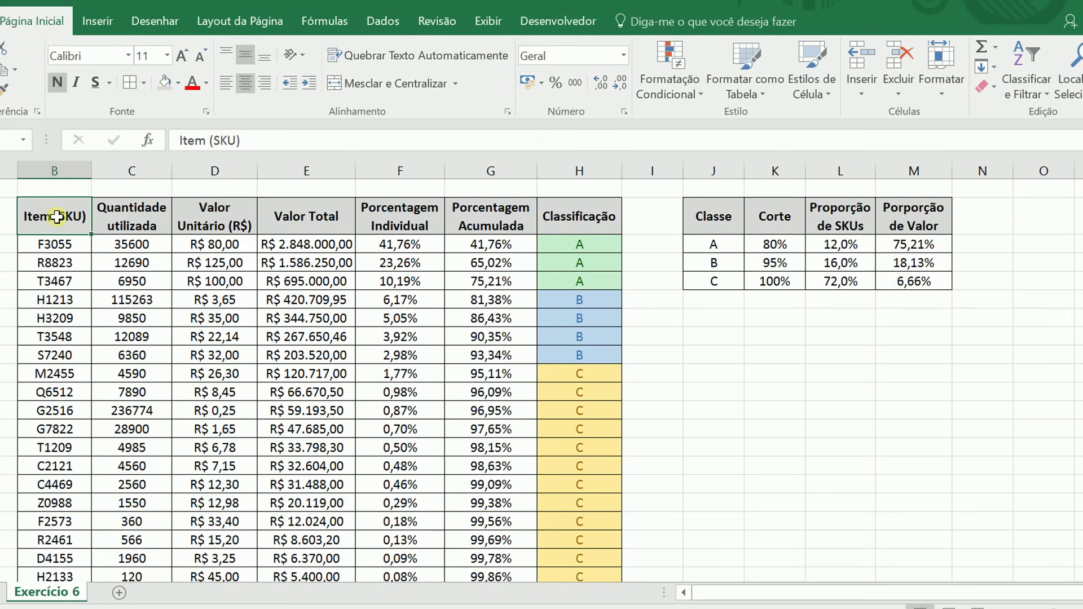
pyautogui.hotkey('ctrl', 'shift', 'Down')
pyautogui.scroll(3, 273, 354)
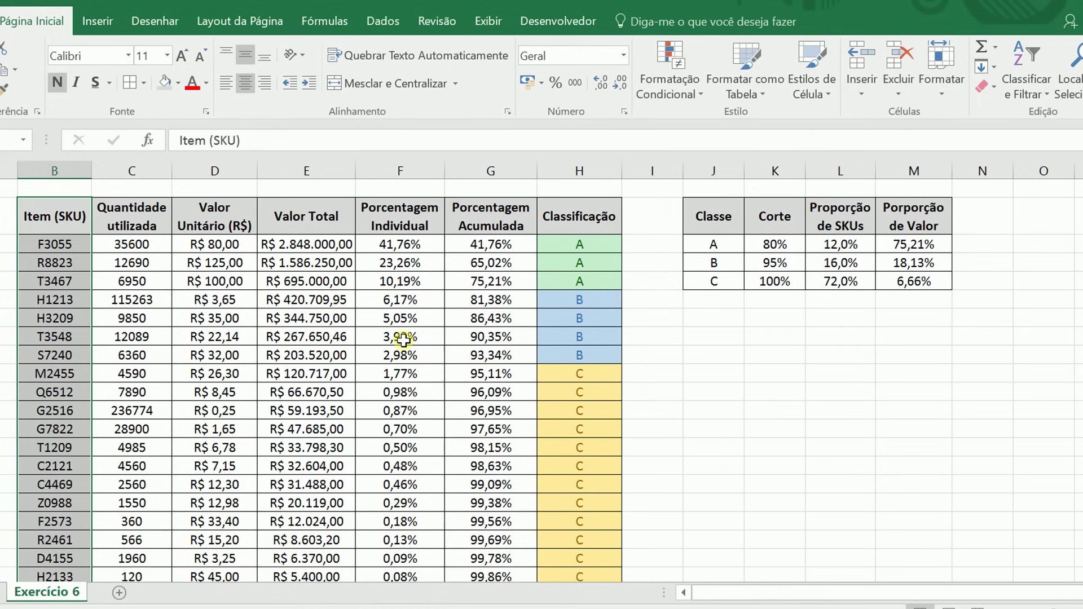
pyautogui.click(405, 215)
pyautogui.moveTo(382, 222); pyautogui.dragTo(390, 373)
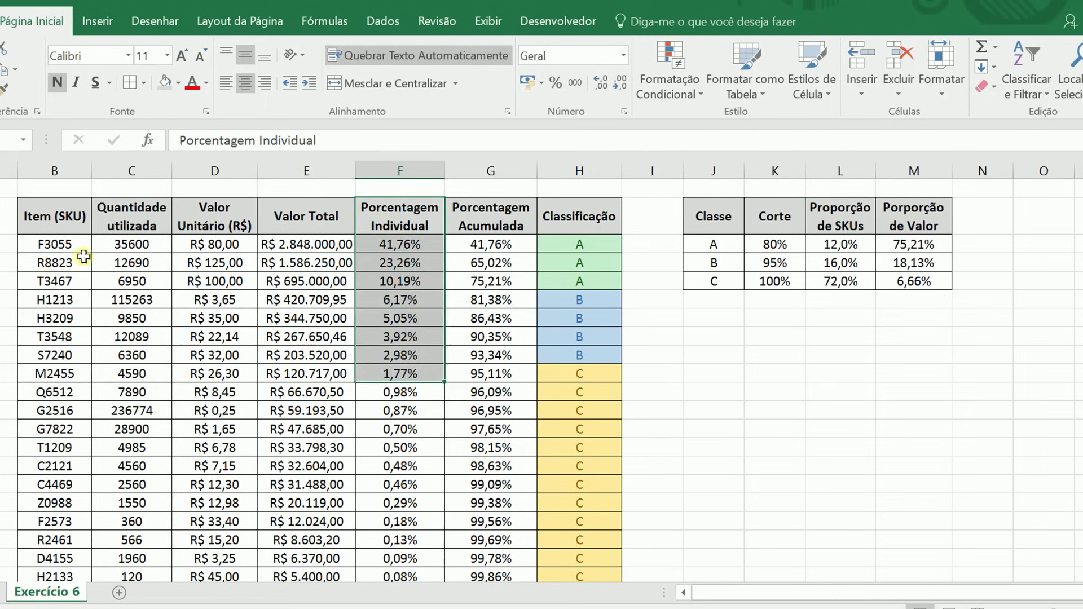
# Step: Insert a 2D clustered column chart (Coluna Agrupada) from the SKU, individual percentage and cumulative percentage columns, B2:B27 and F2:G27
pyautogui.click(49, 219)
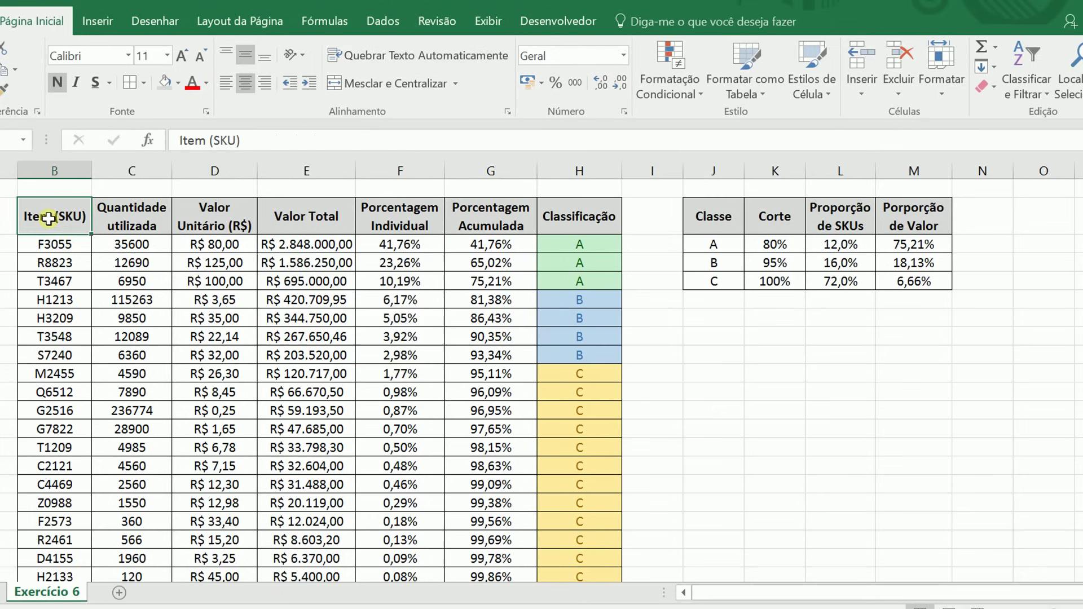
pyautogui.hotkey('ctrl', 'shift', 'Down')
pyautogui.scroll(3, 37, 218)
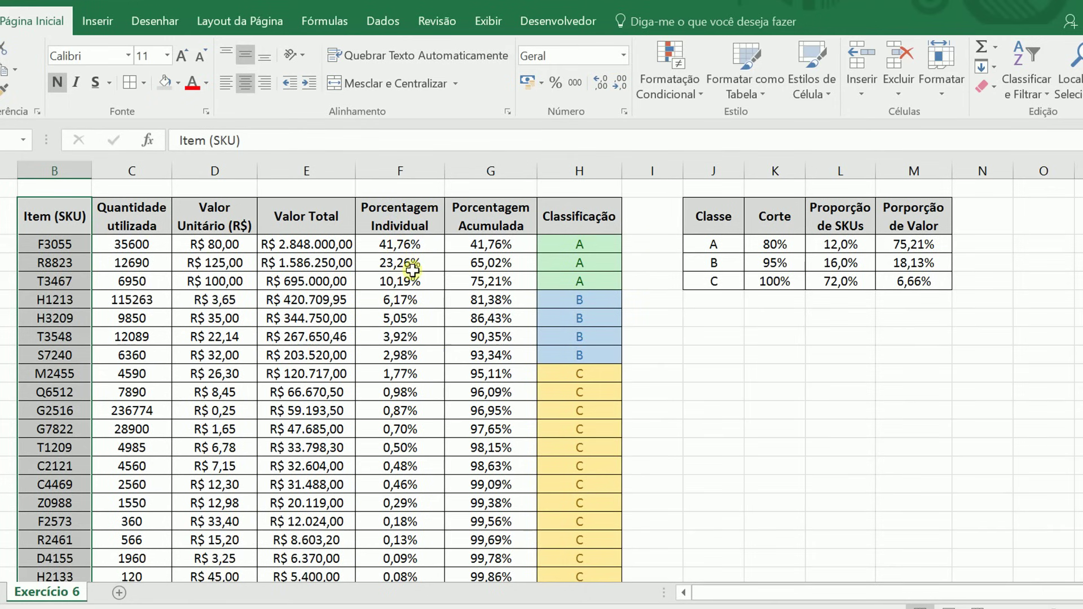
pyautogui.click(406, 216)
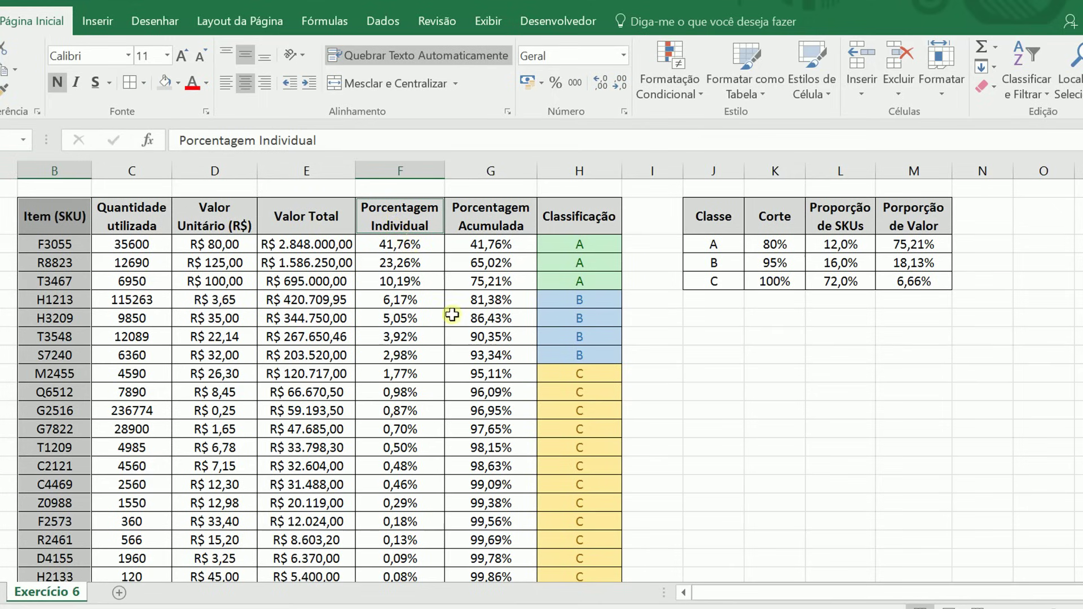
pyautogui.keyDown('ctrl'); pyautogui.scroll(-2, 452, 315); pyautogui.keyUp('ctrl')
pyautogui.keyDown('ctrl'); pyautogui.scroll(2, 484, 316); pyautogui.keyUp('ctrl')
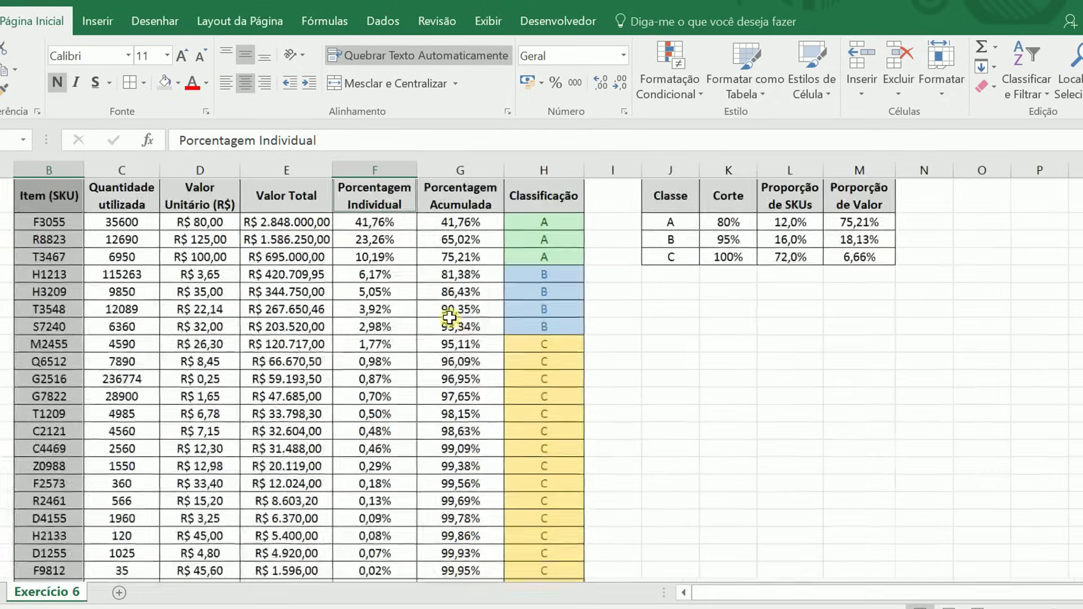
pyautogui.scroll(-2, 447, 317)
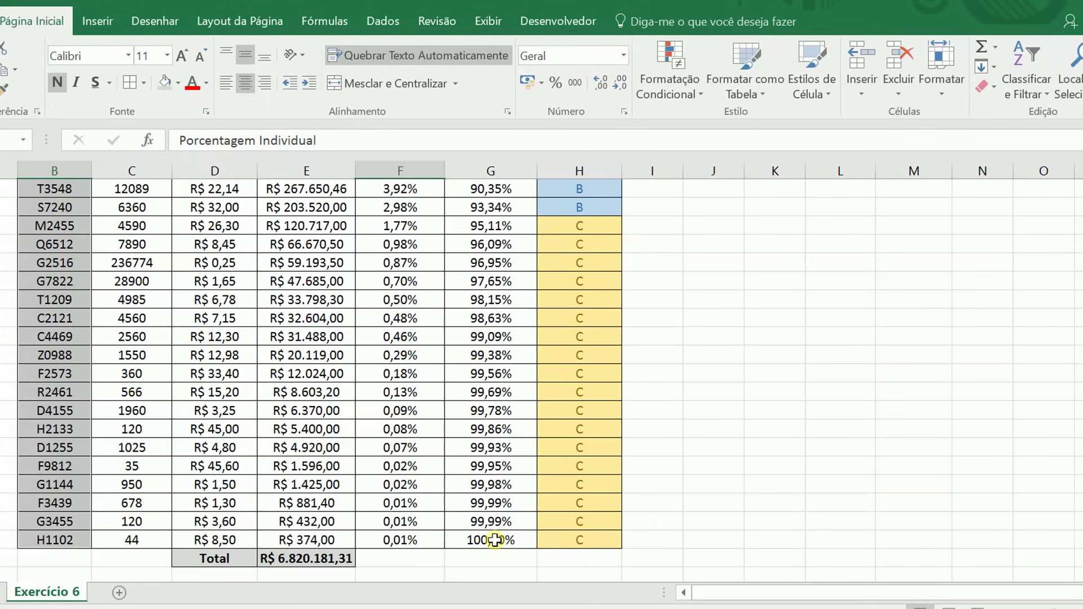
pyautogui.keyDown('shift'); pyautogui.click(495, 541); pyautogui.keyUp('shift')
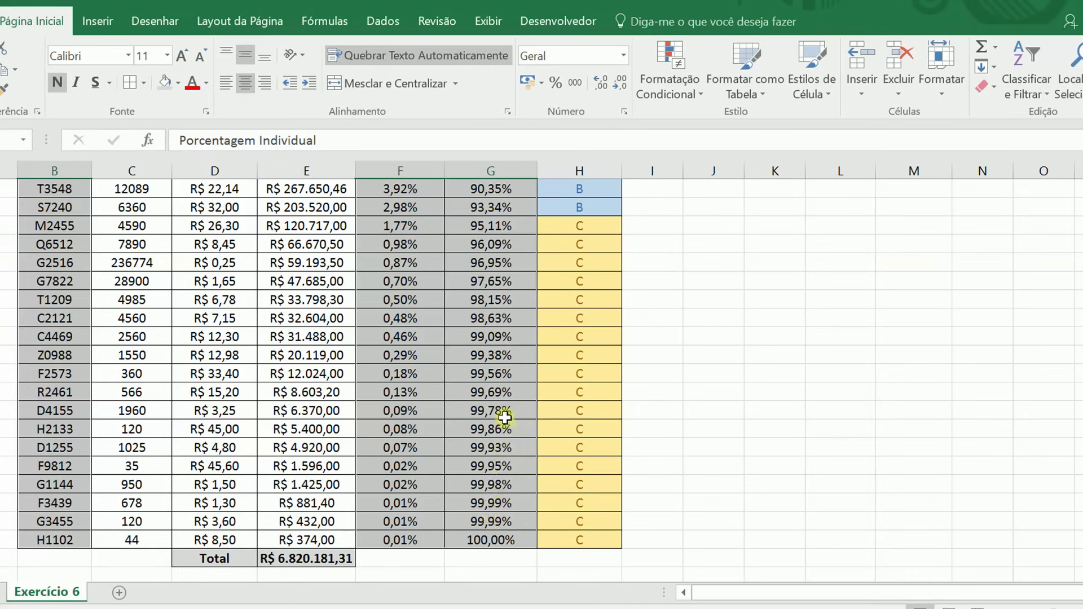
pyautogui.scroll(3, 504, 418)
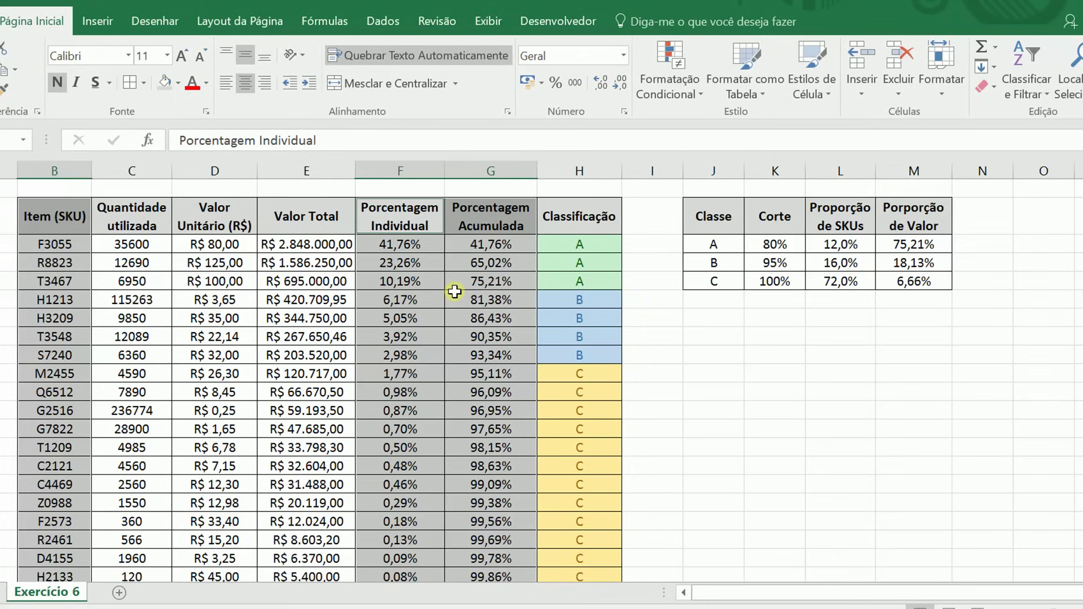
pyautogui.click(100, 23)
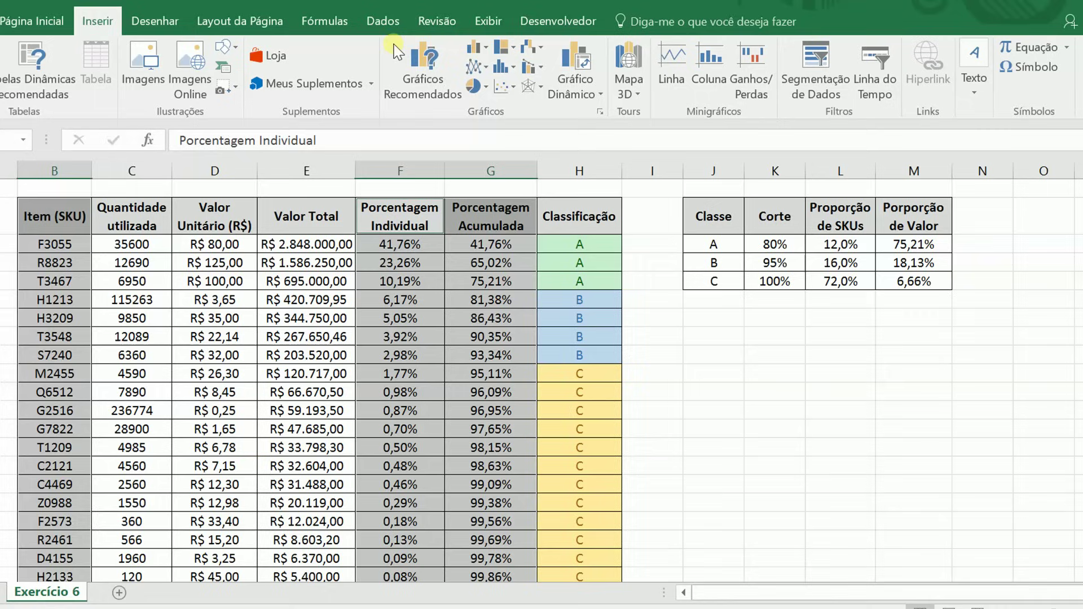
pyautogui.click(477, 47)
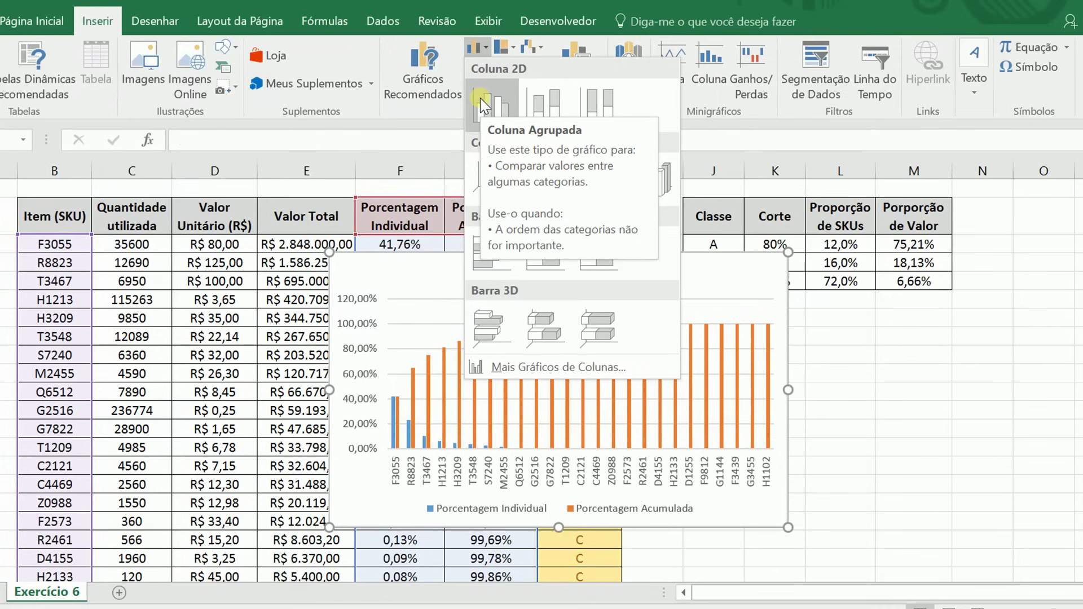
pyautogui.click(483, 105)
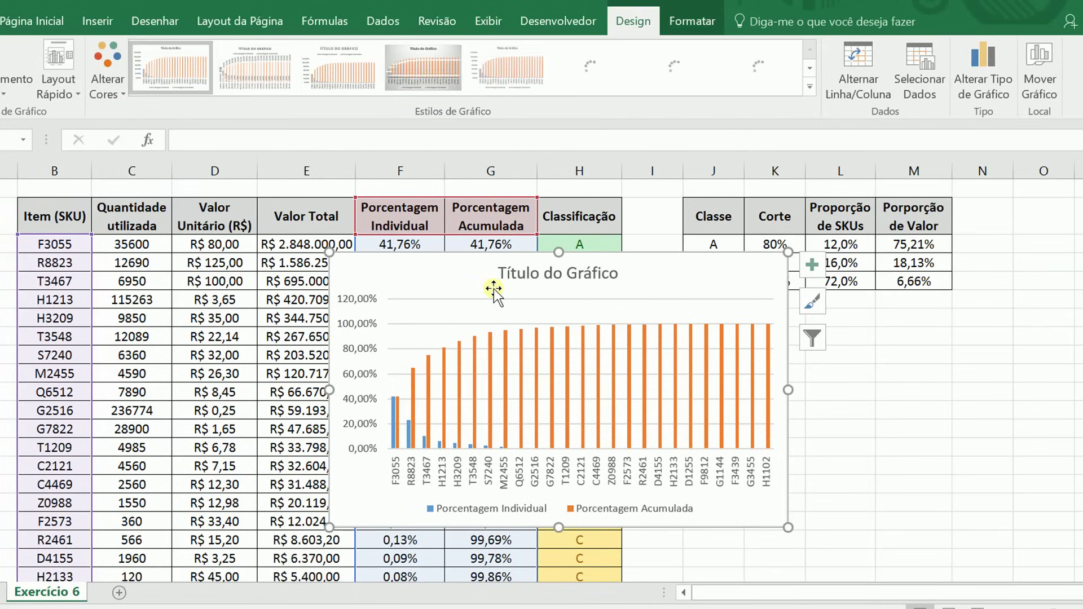
# Step: Move the column chart below the class summary table and delete its title
pyautogui.moveTo(492, 260); pyautogui.dragTo(831, 301)
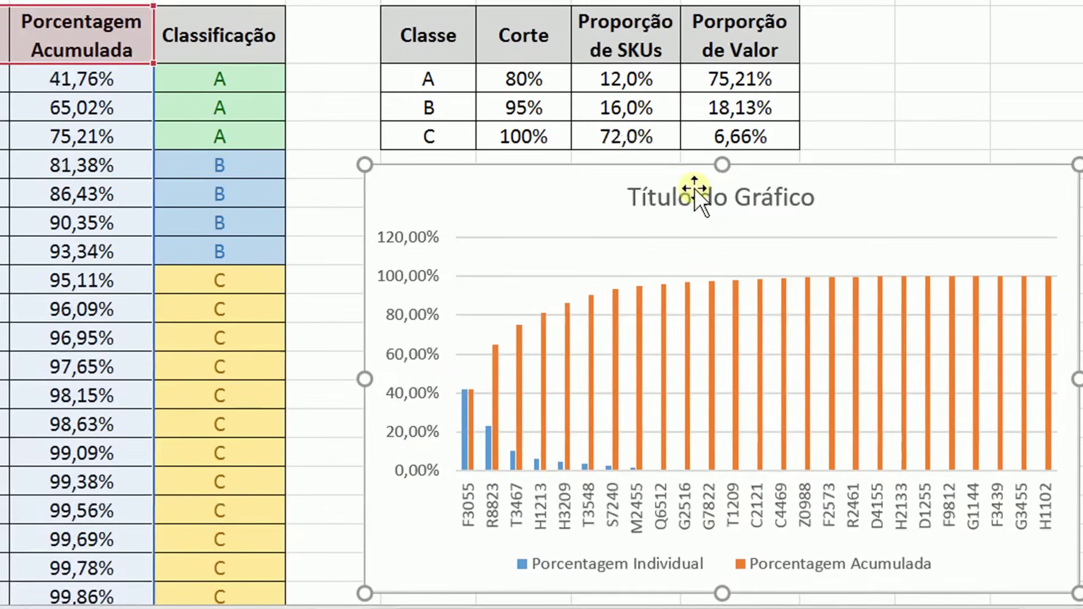
pyautogui.click(886, 315)
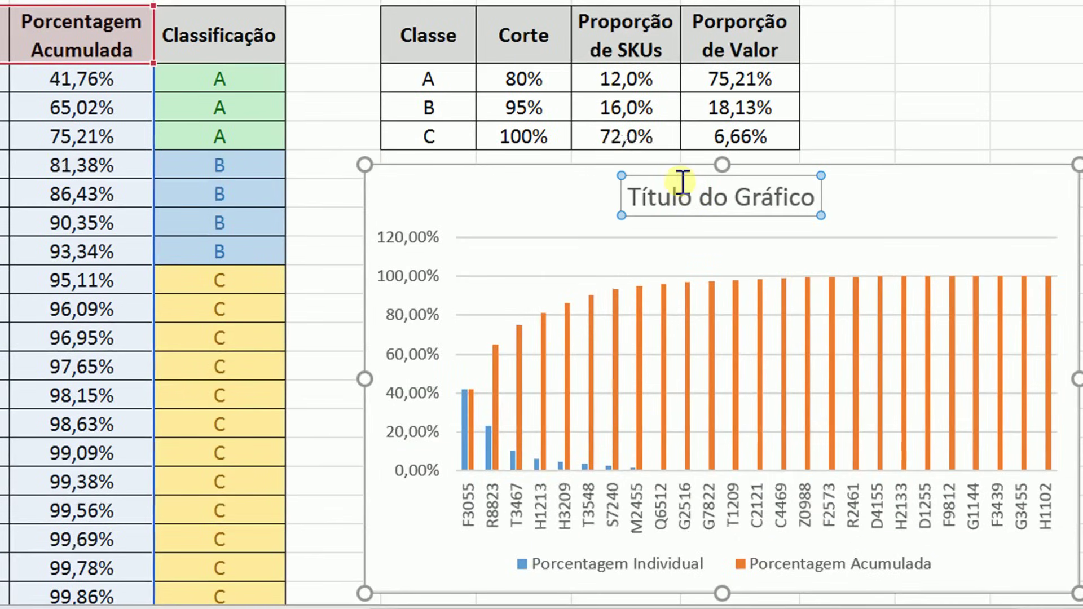
pyautogui.press('Delete')
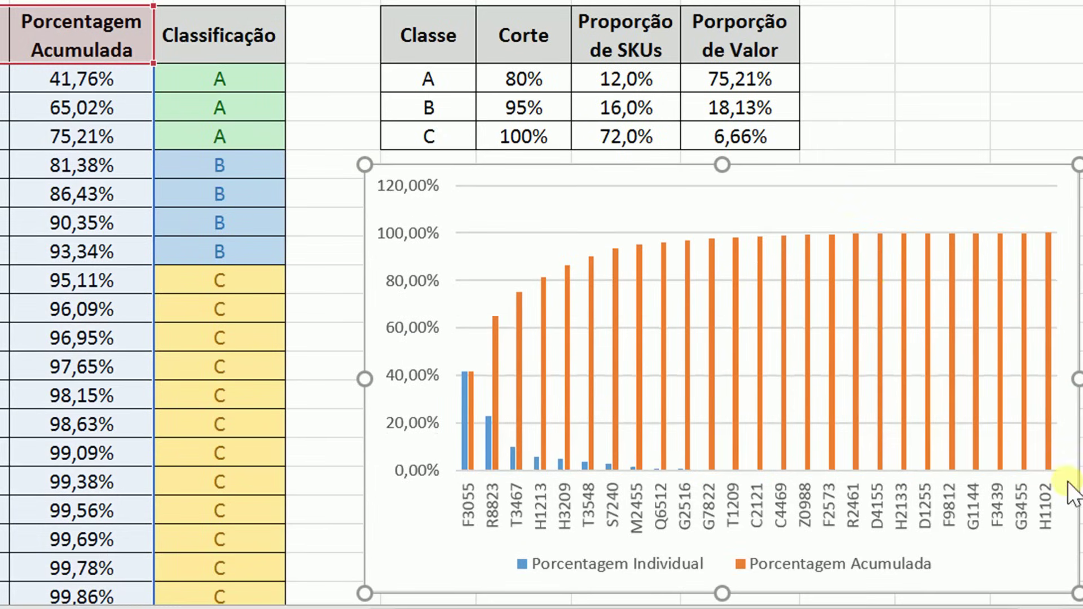
# Step: Widen the chart by extending its left edge towards the Classificação column
pyautogui.scroll(-1, 1078, 593)
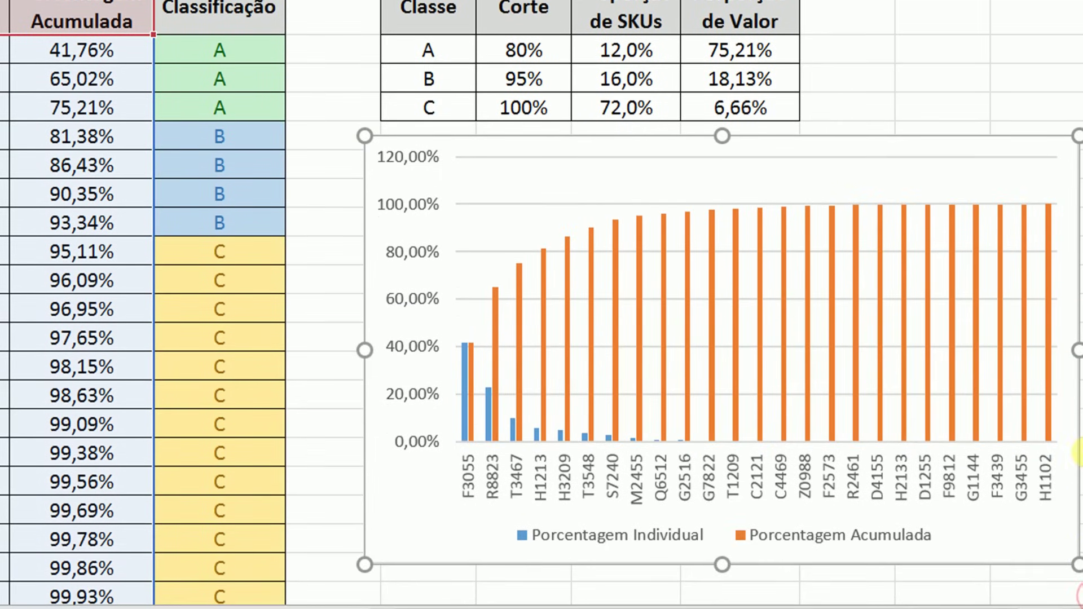
pyautogui.moveTo(1079, 451); pyautogui.dragTo(1079, 440)
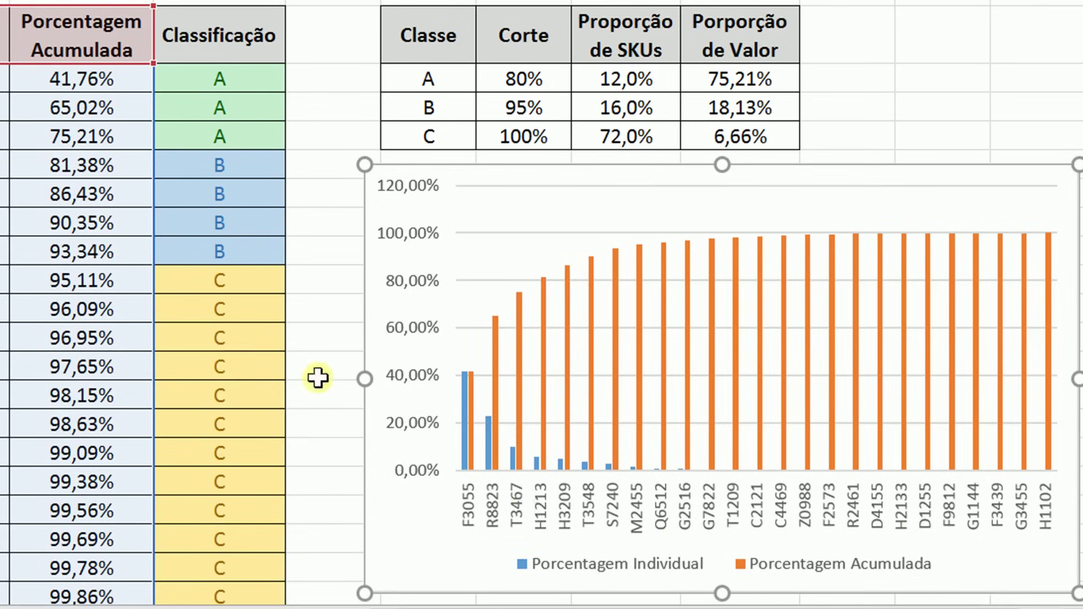
pyautogui.moveTo(364, 380); pyautogui.dragTo(313, 379)
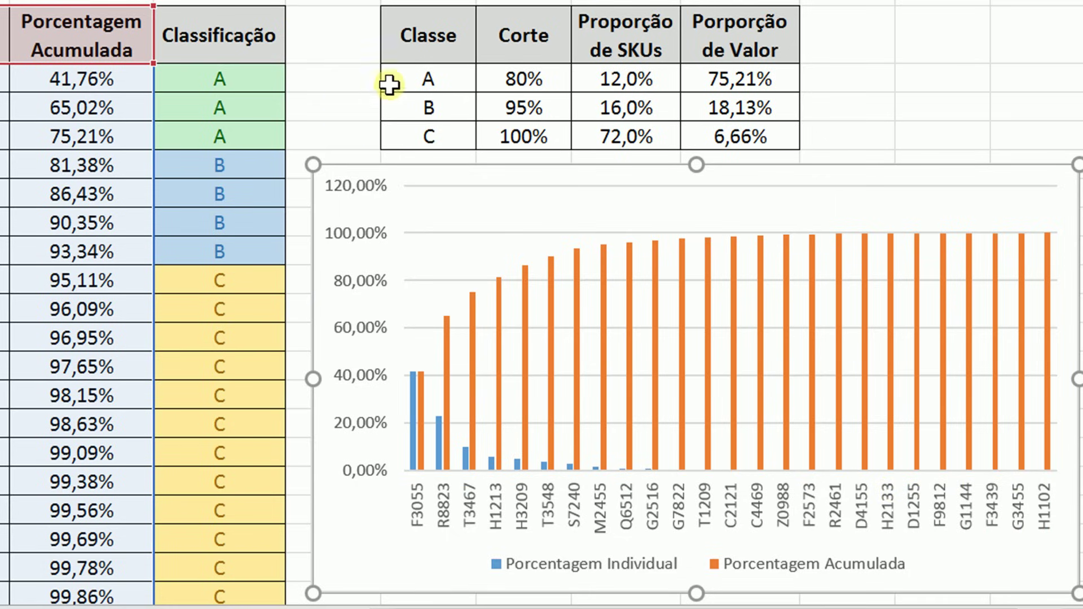
# Step: Change the Porcentagem Acumulada series to a line chart, keeping Porcentagem Individual as clustered columns, and deselect the chart
pyautogui.moveTo(447, 360)
pyautogui.moveTo(522, 289)
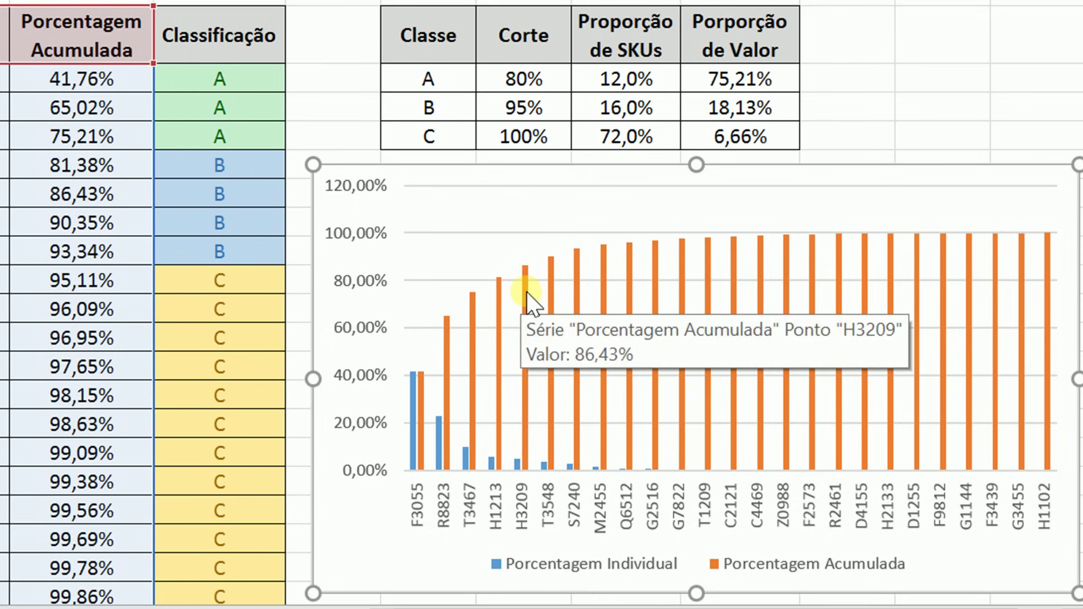
pyautogui.click(527, 292)
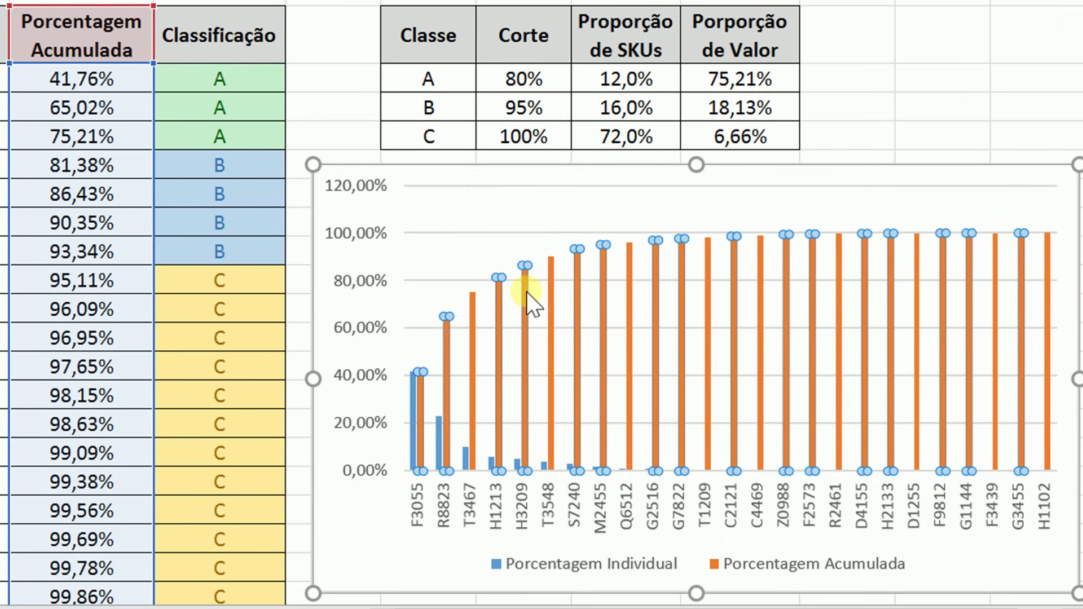
pyautogui.rightClick(527, 293)
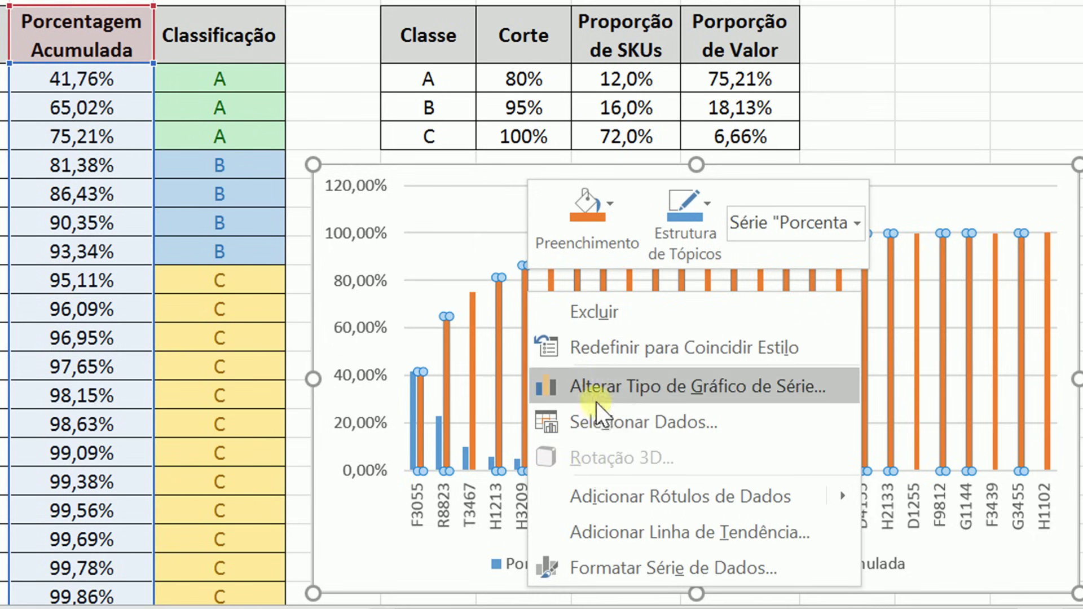
pyautogui.click(666, 380)
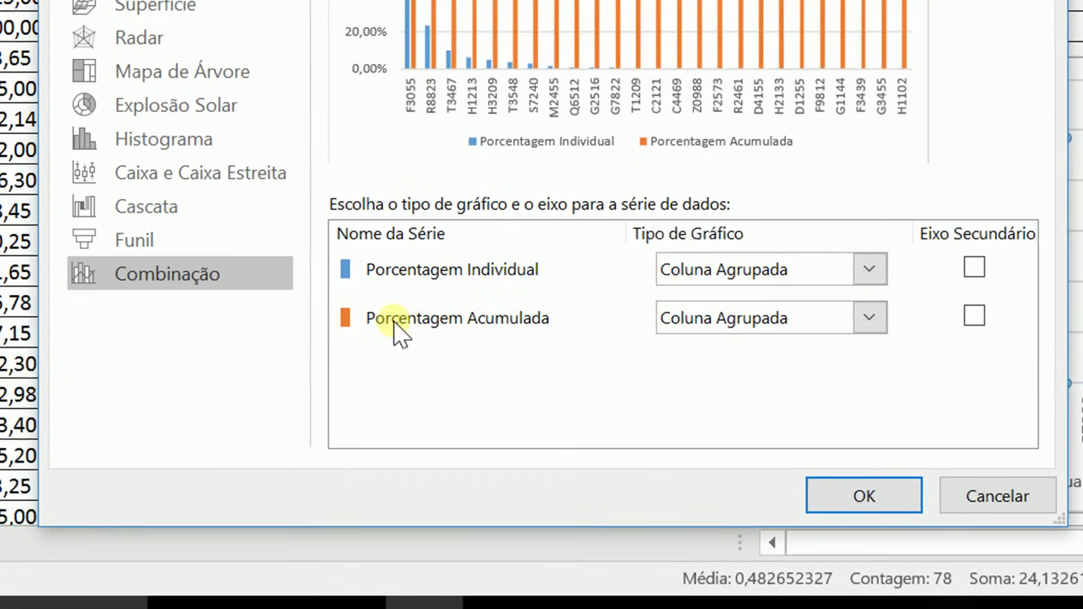
pyautogui.click(695, 324)
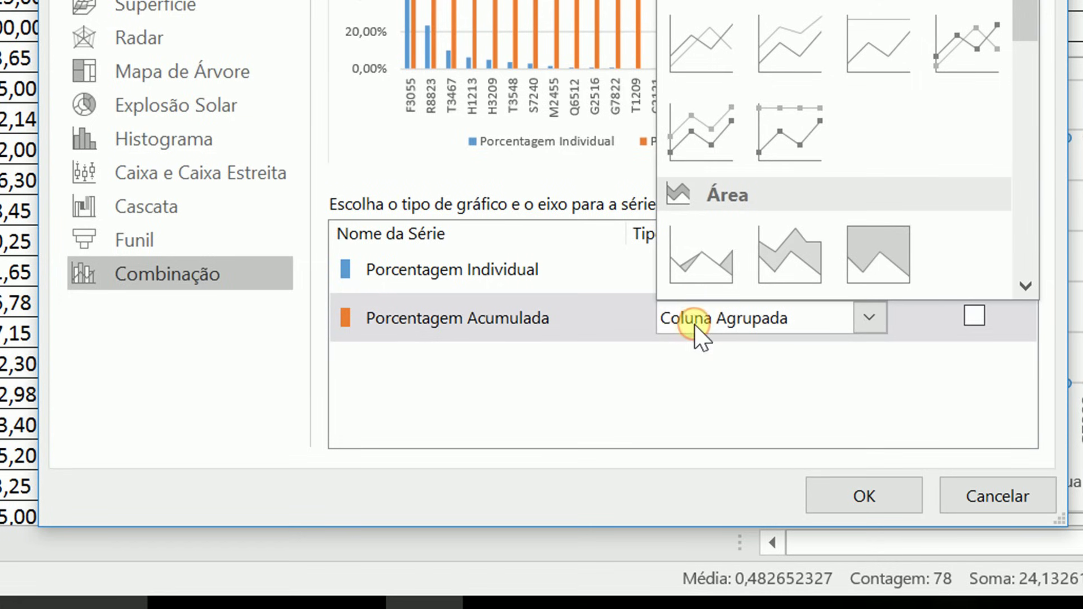
pyautogui.click(721, 68)
pyautogui.click(868, 491)
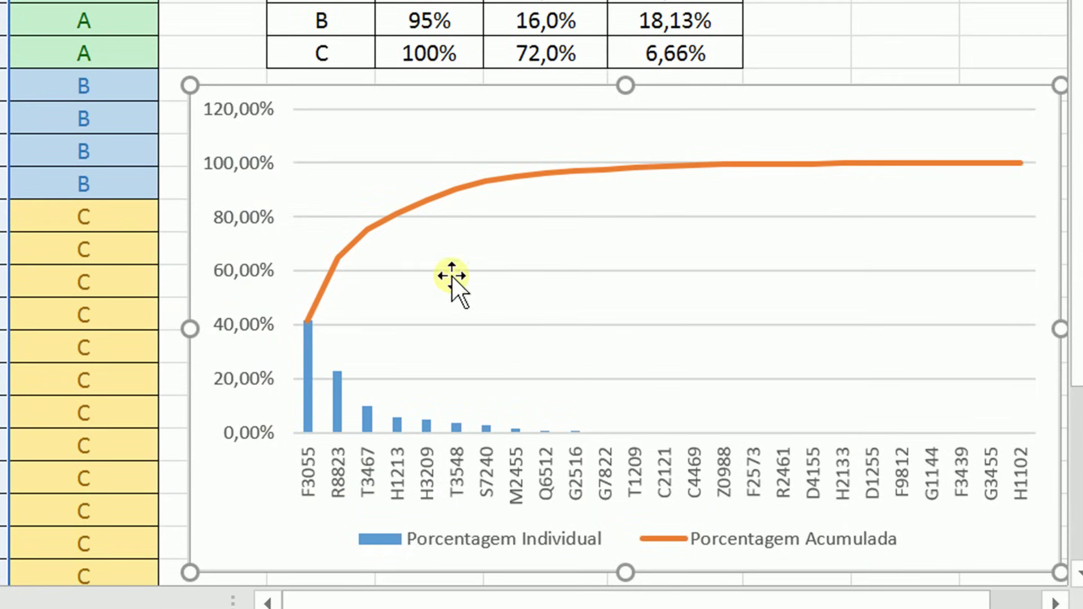
pyautogui.click(797, 2)
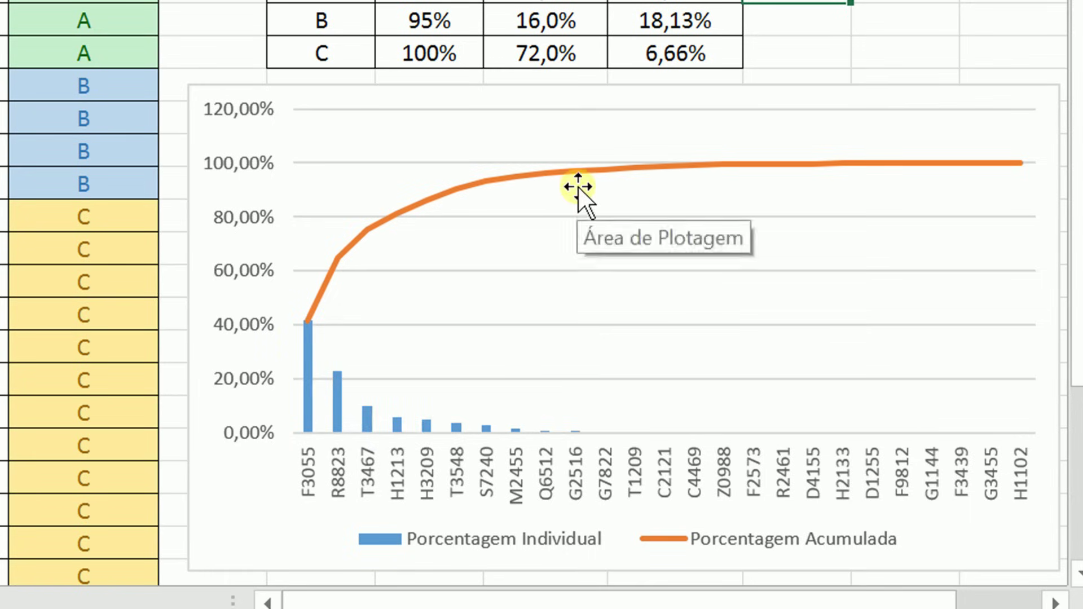
pyautogui.moveTo(519, 179)
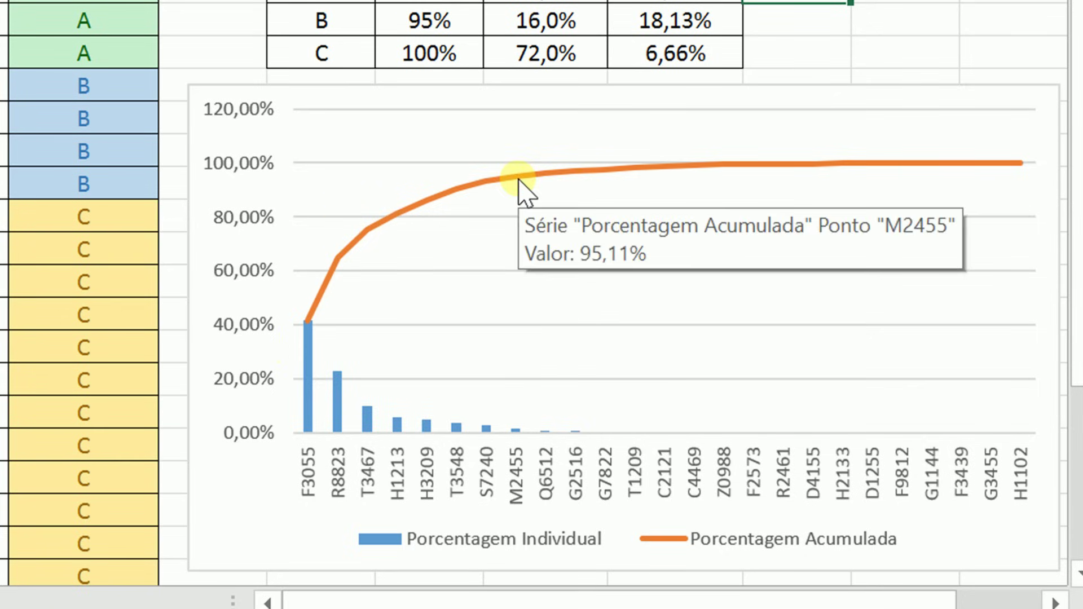